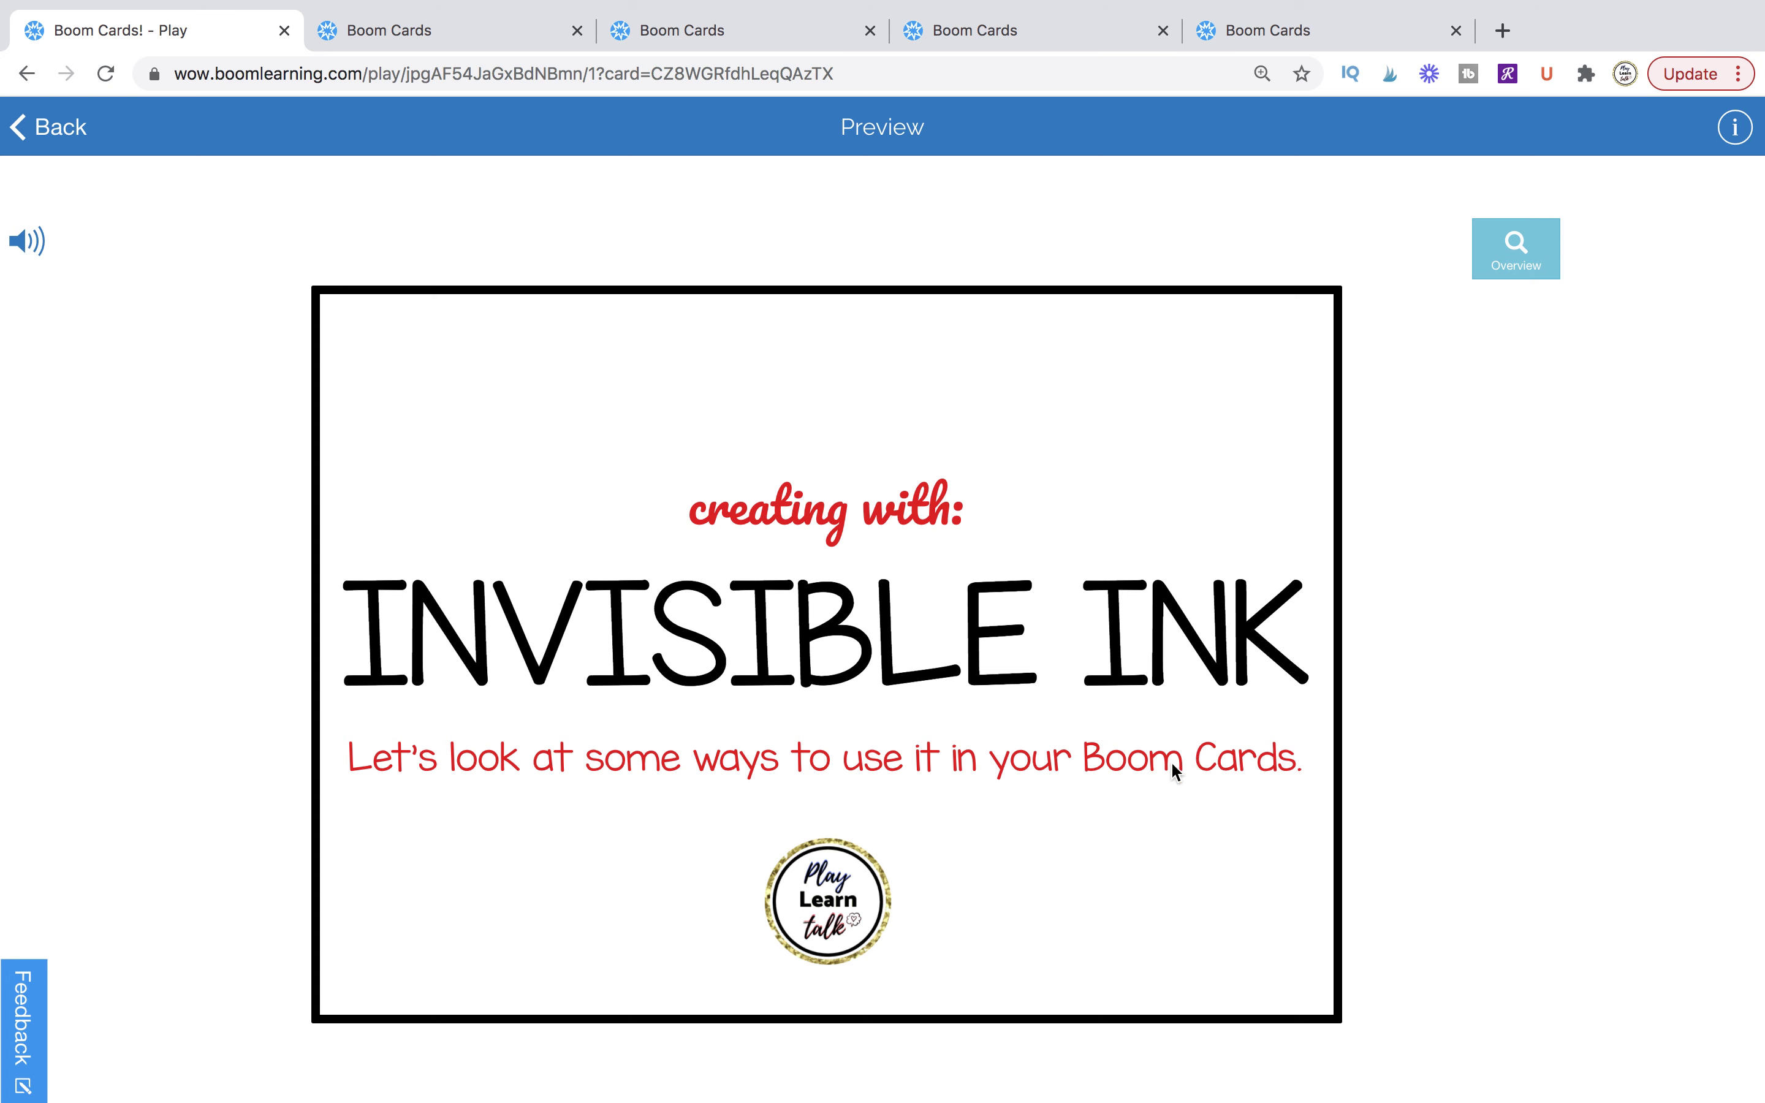
Advance to the typewriter card and move its paper onto the corkboard, revealing the secret message.
click(1154, 834)
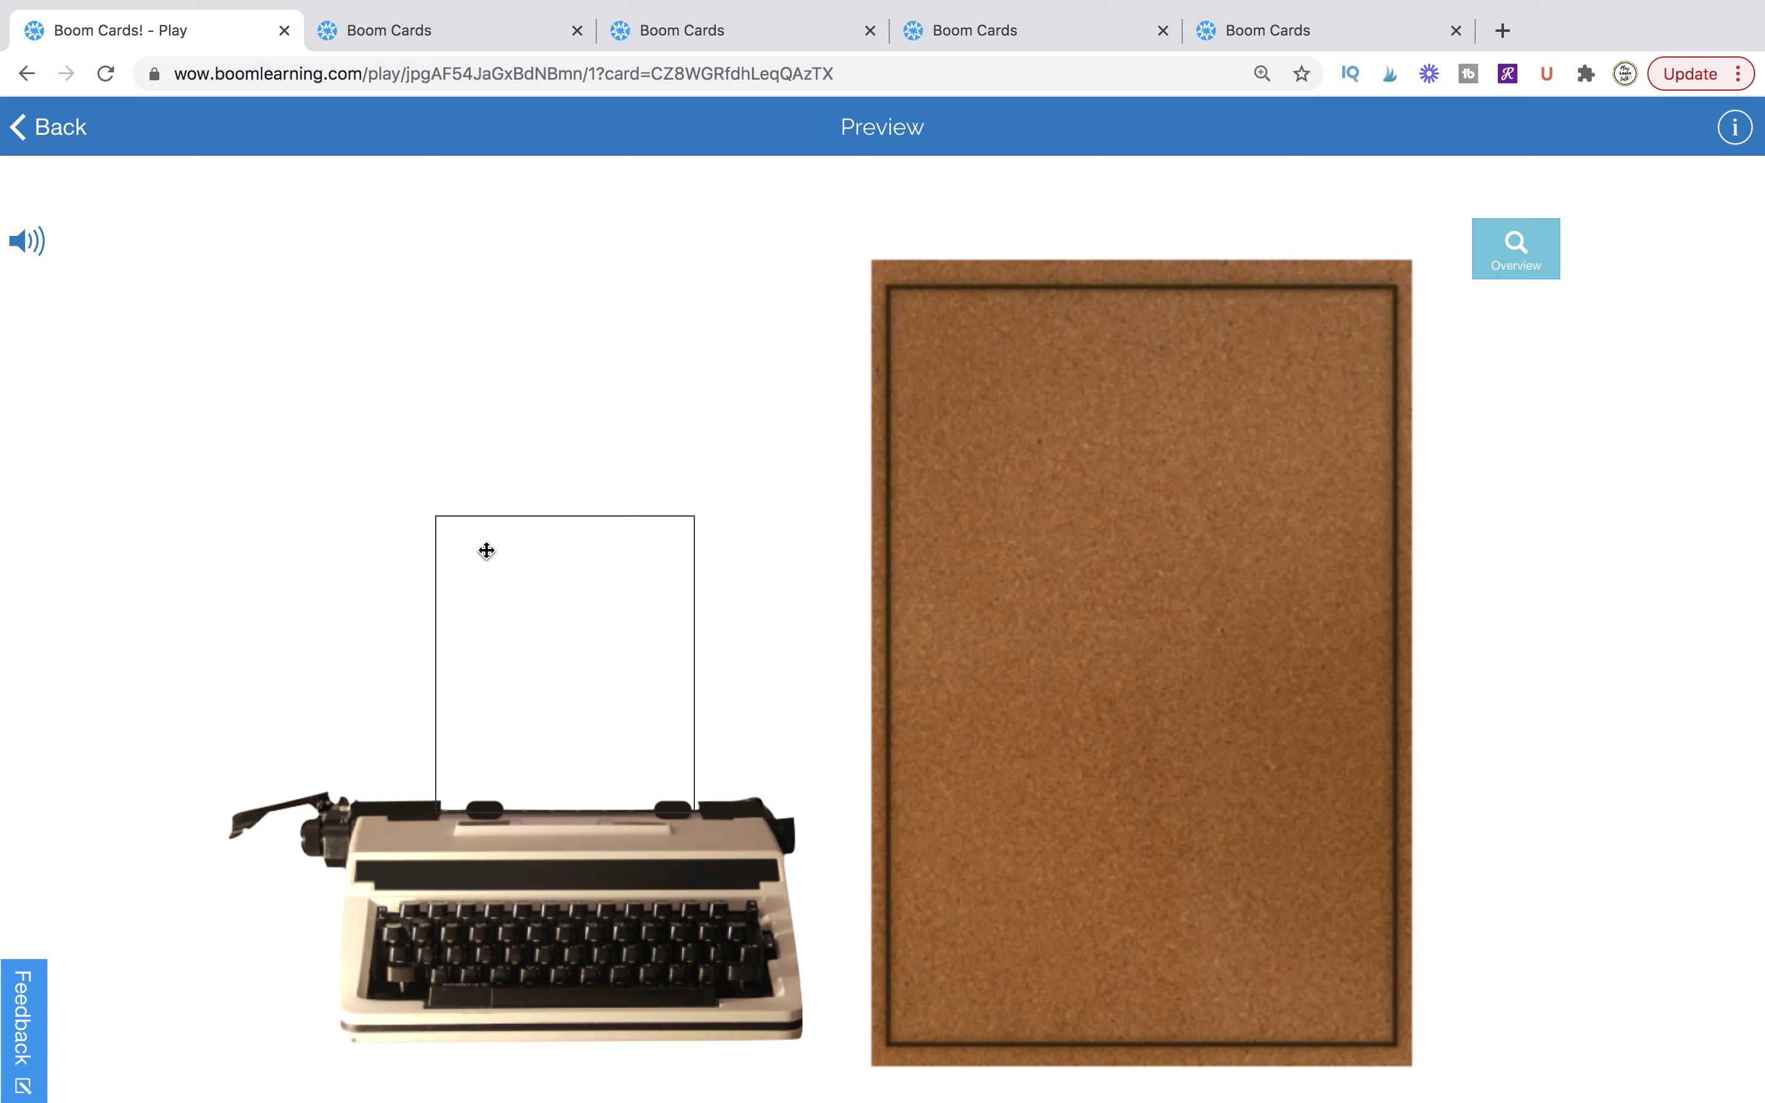
drag(486, 550, 1005, 436)
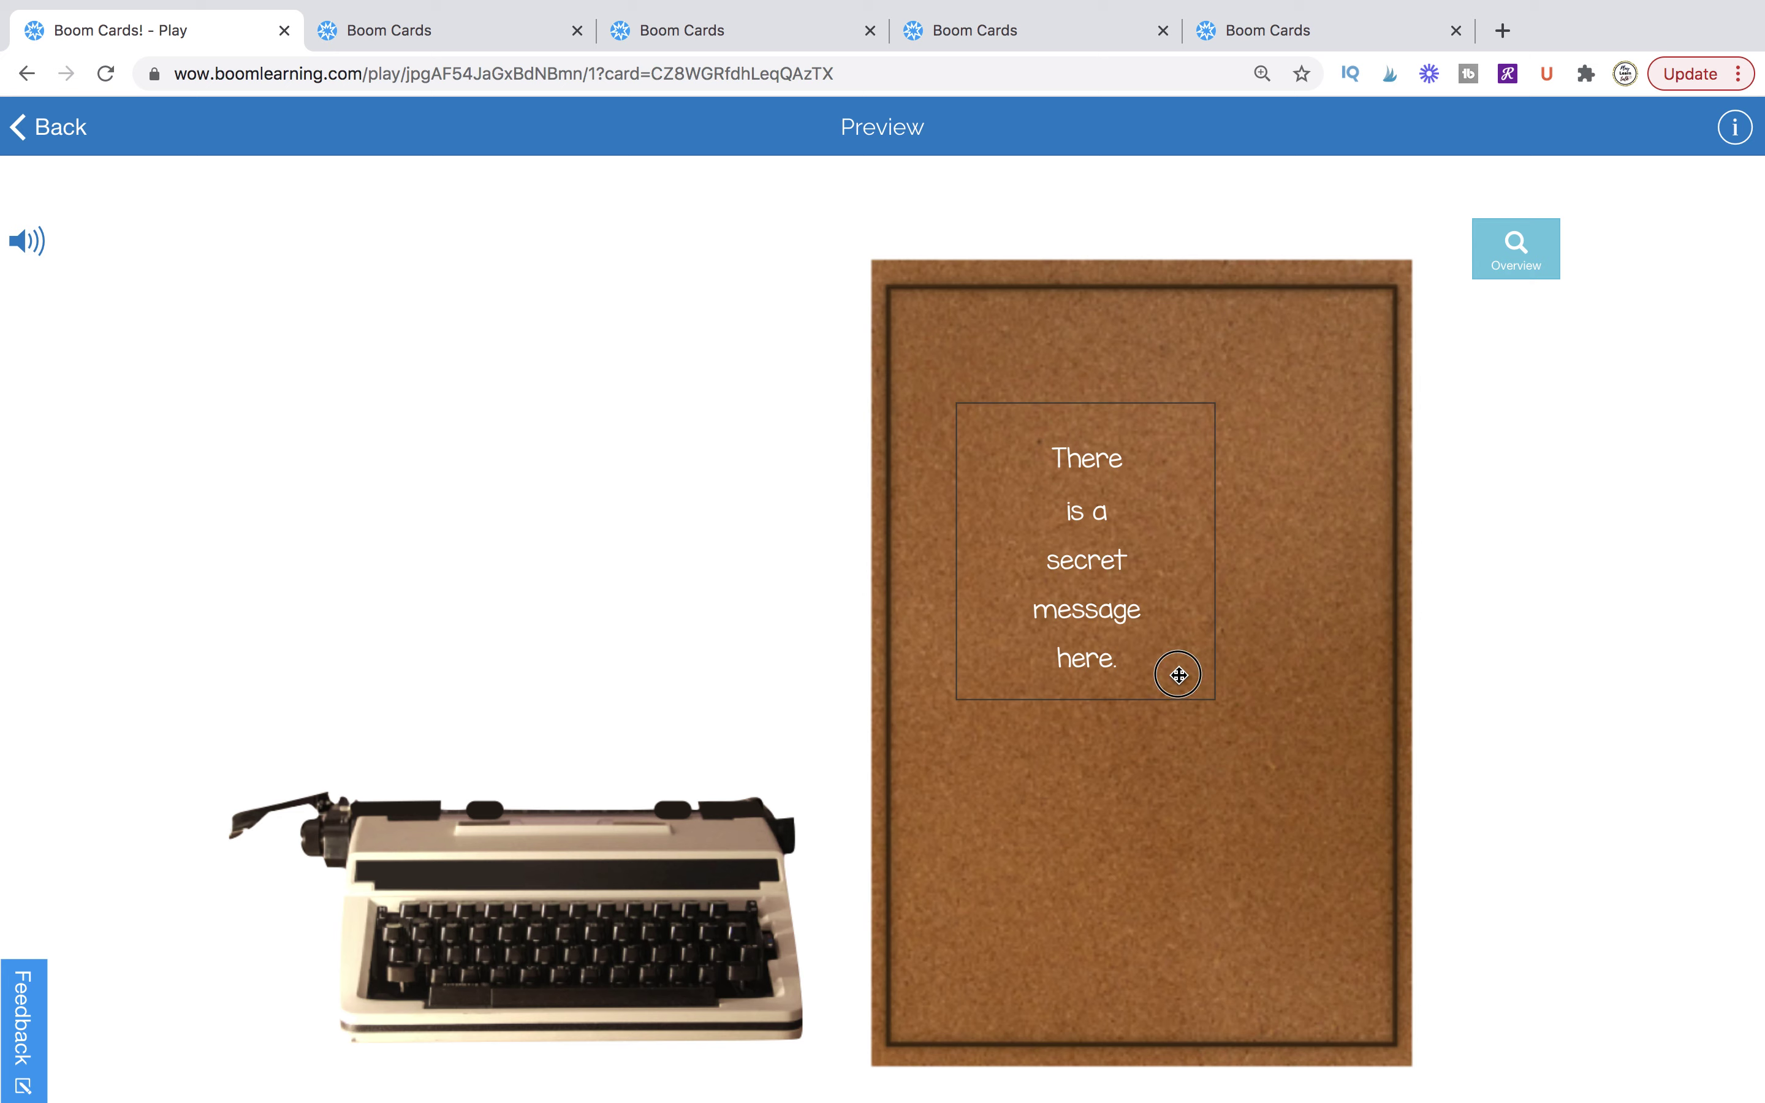
drag(1174, 674, 1165, 772)
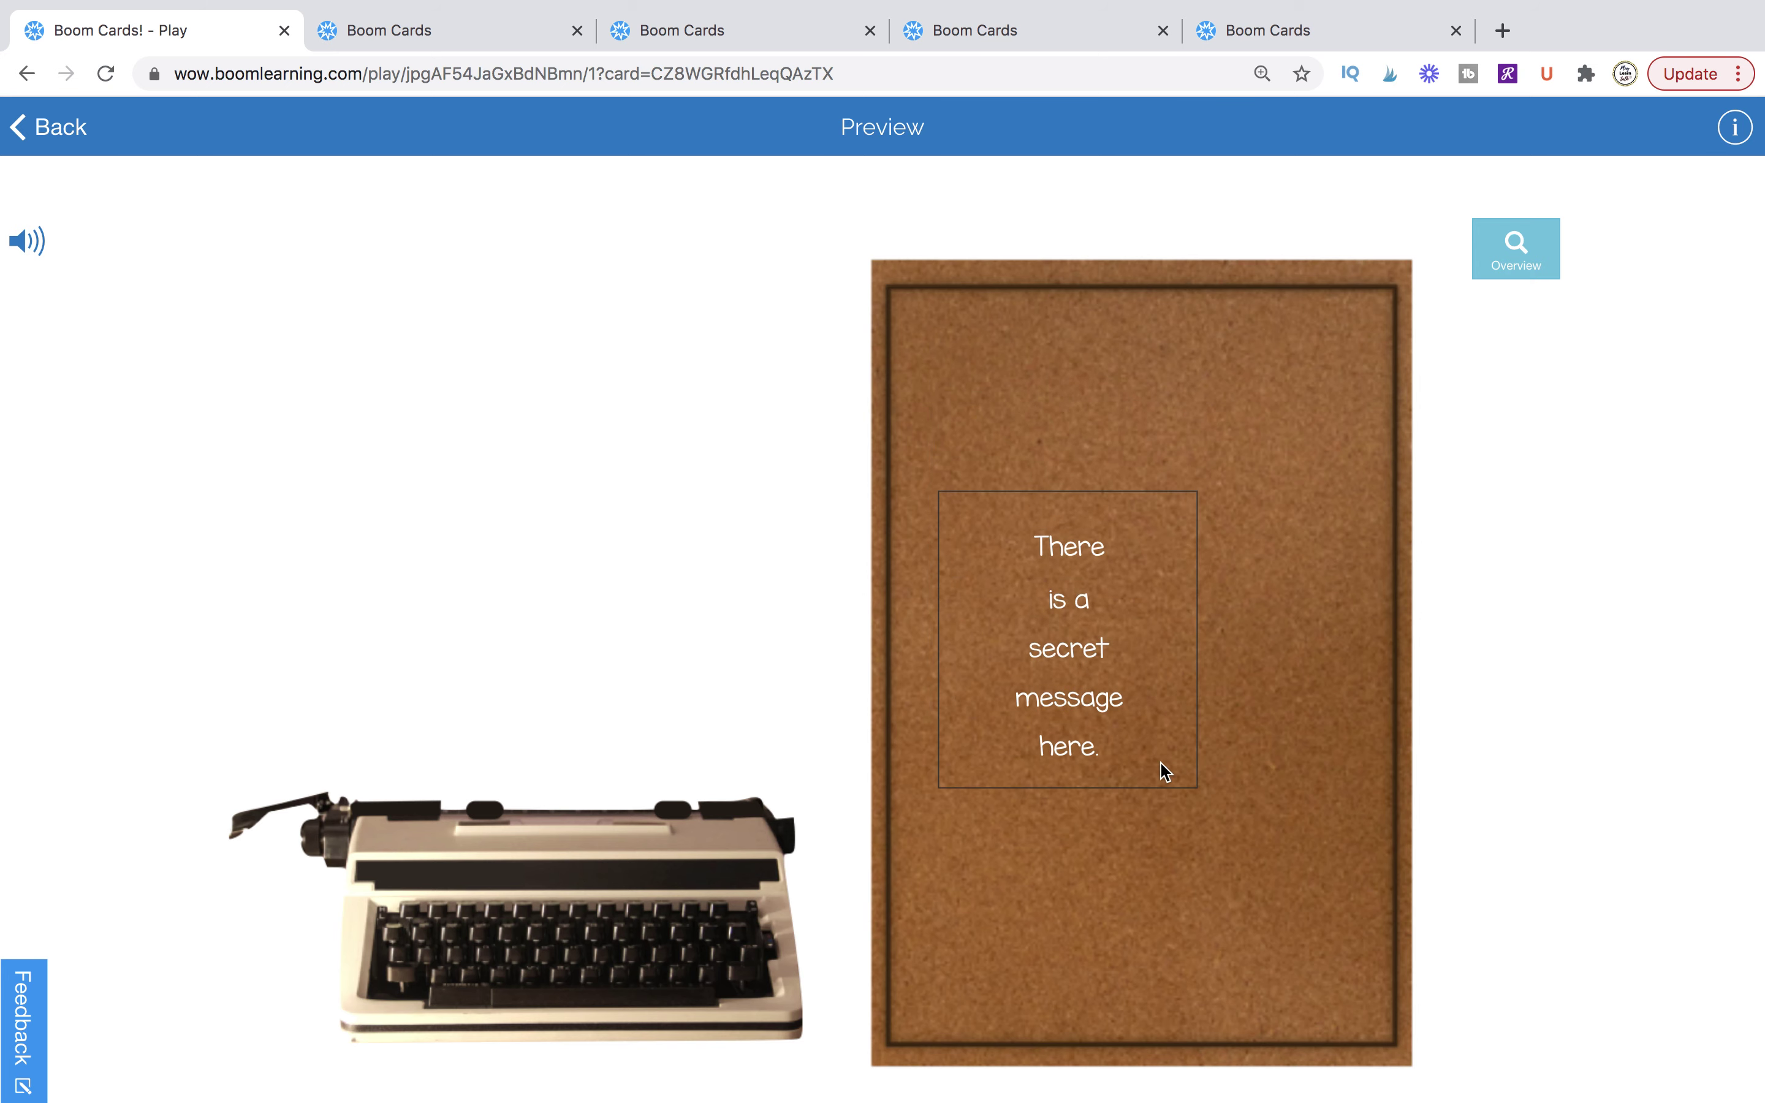
click(388, 30)
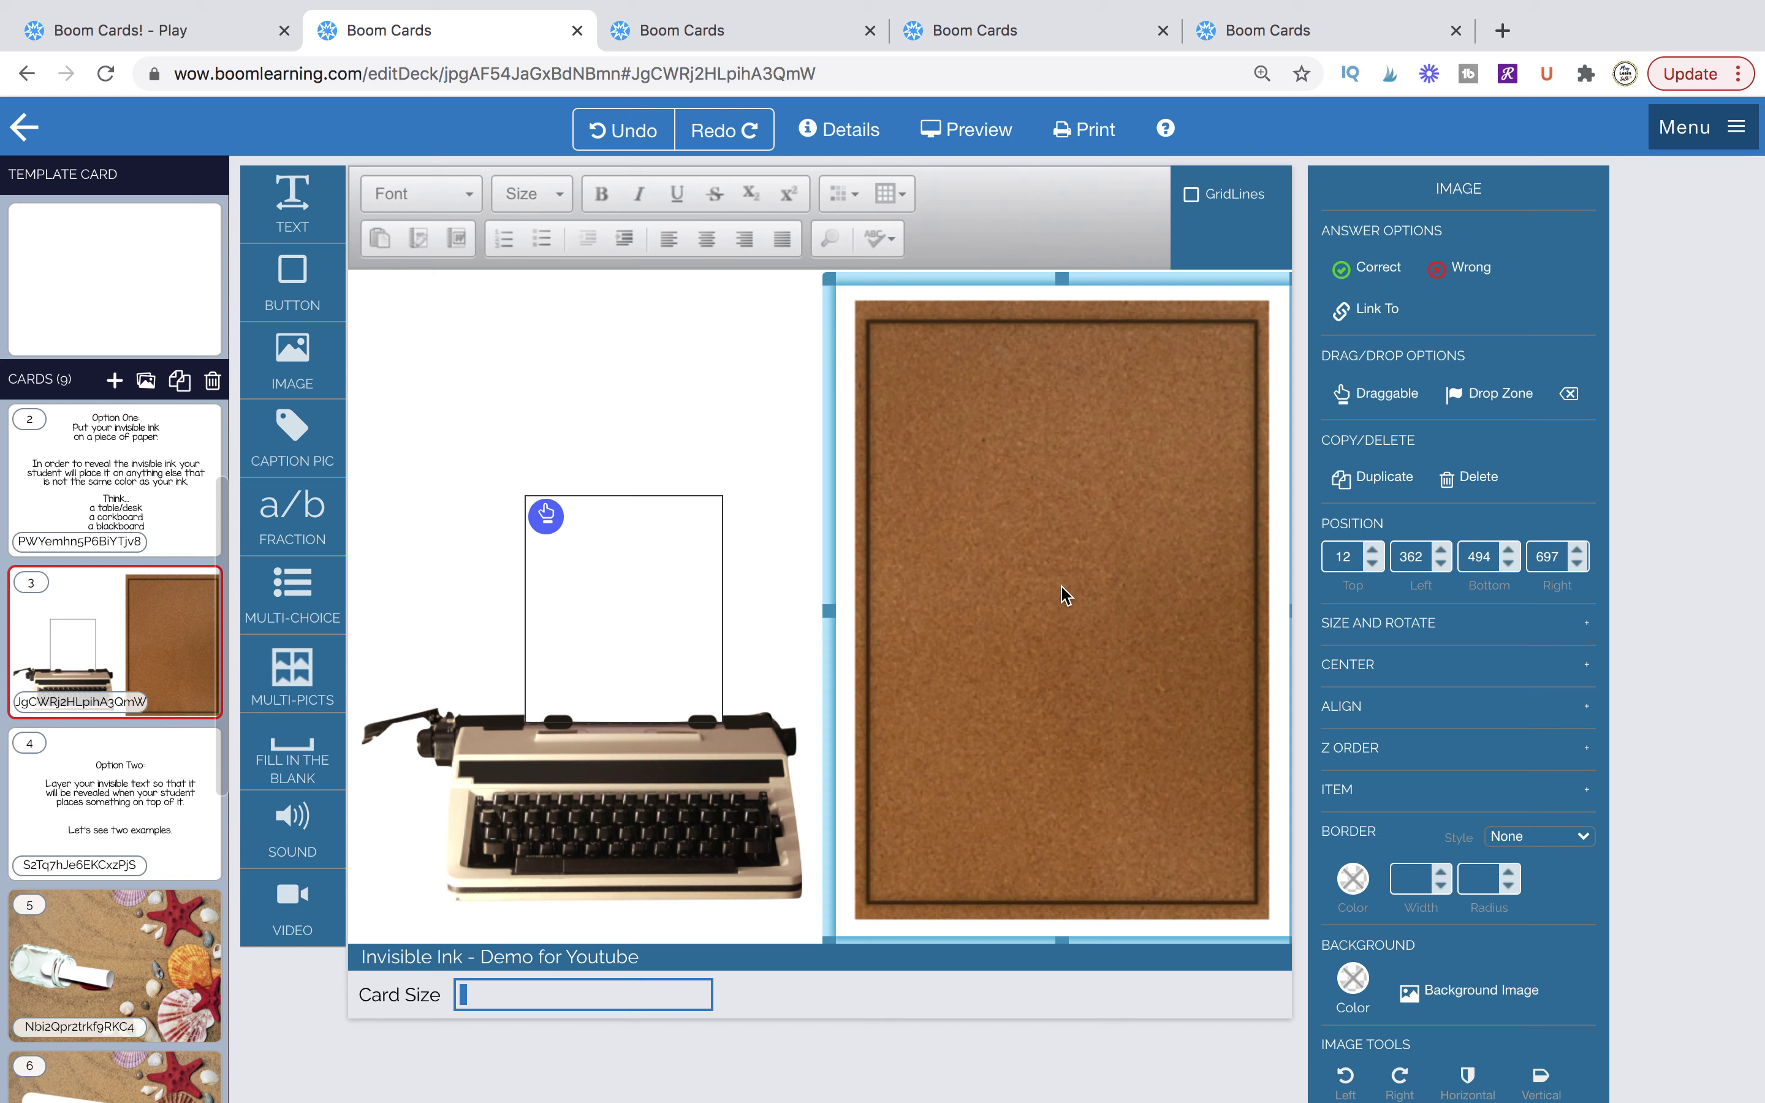
Select the typewriter image on card 3 in the editor.
click(671, 800)
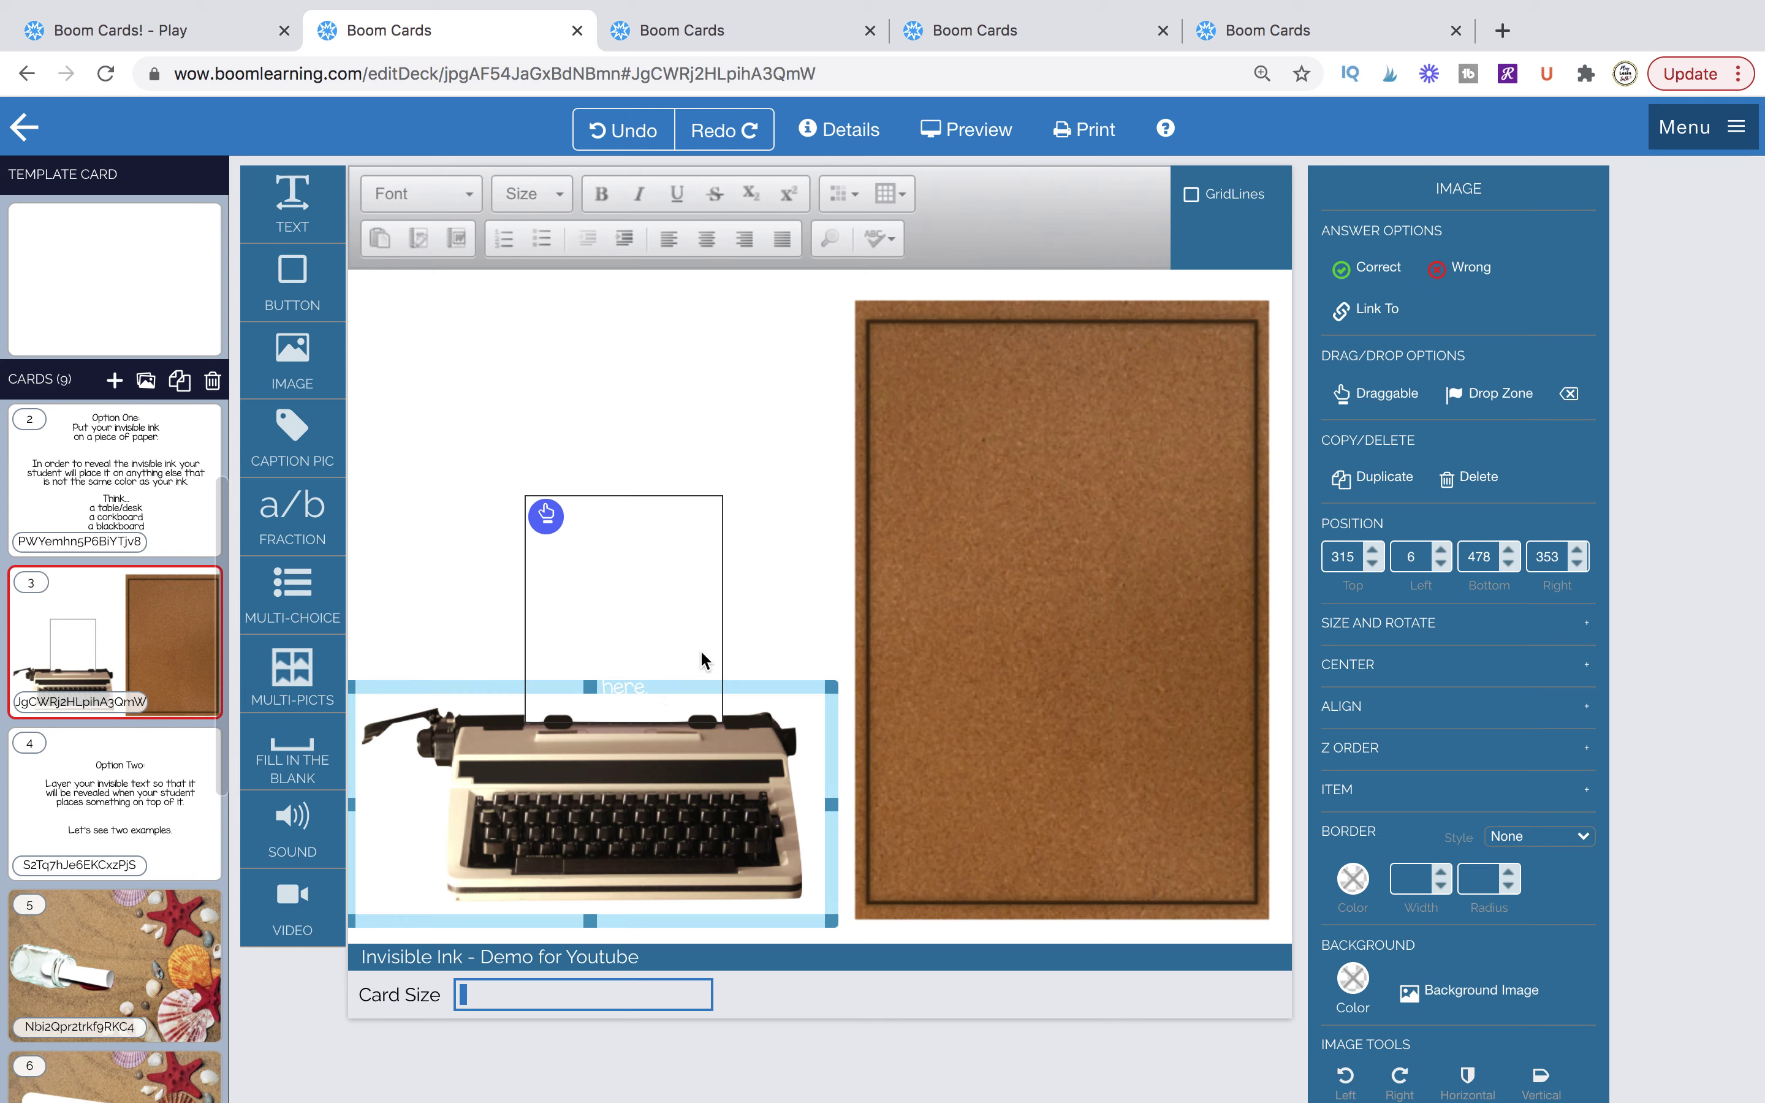
Insert a new card after card 3, try a captioned picture on it, then delete it.
click(130, 684)
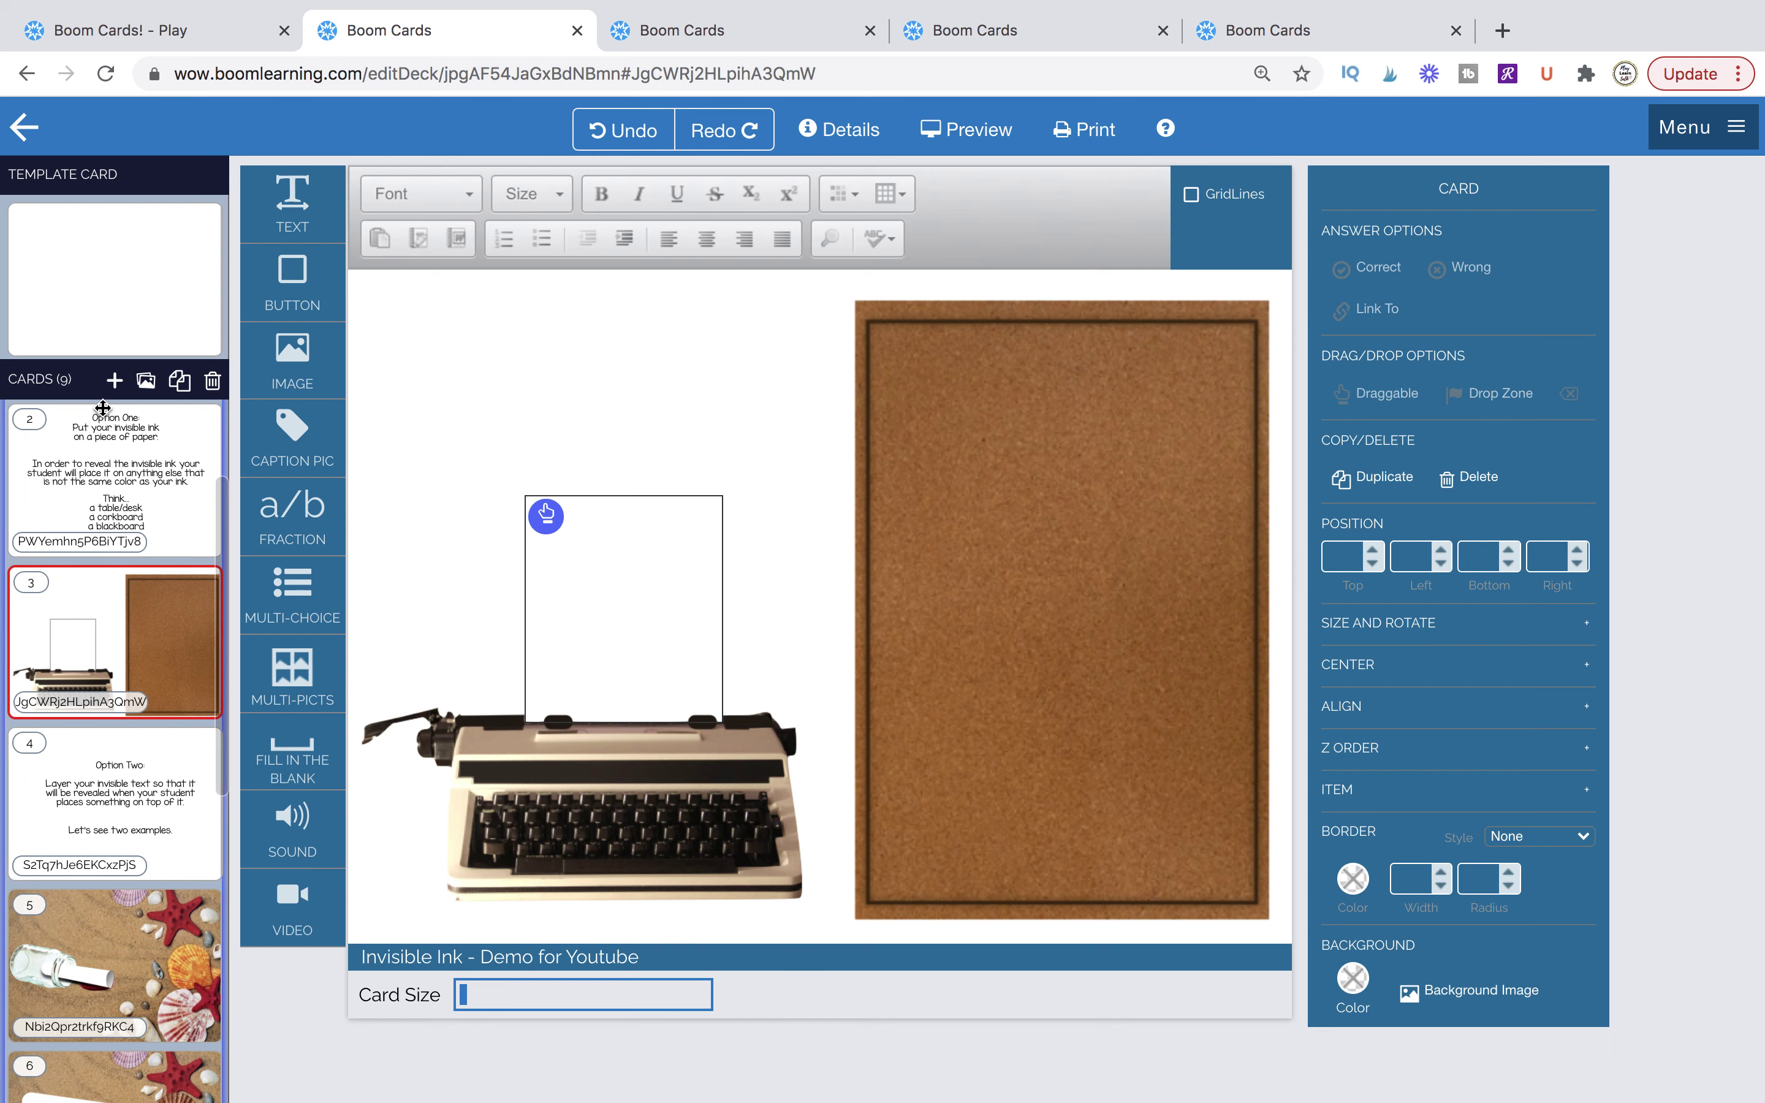
click(114, 386)
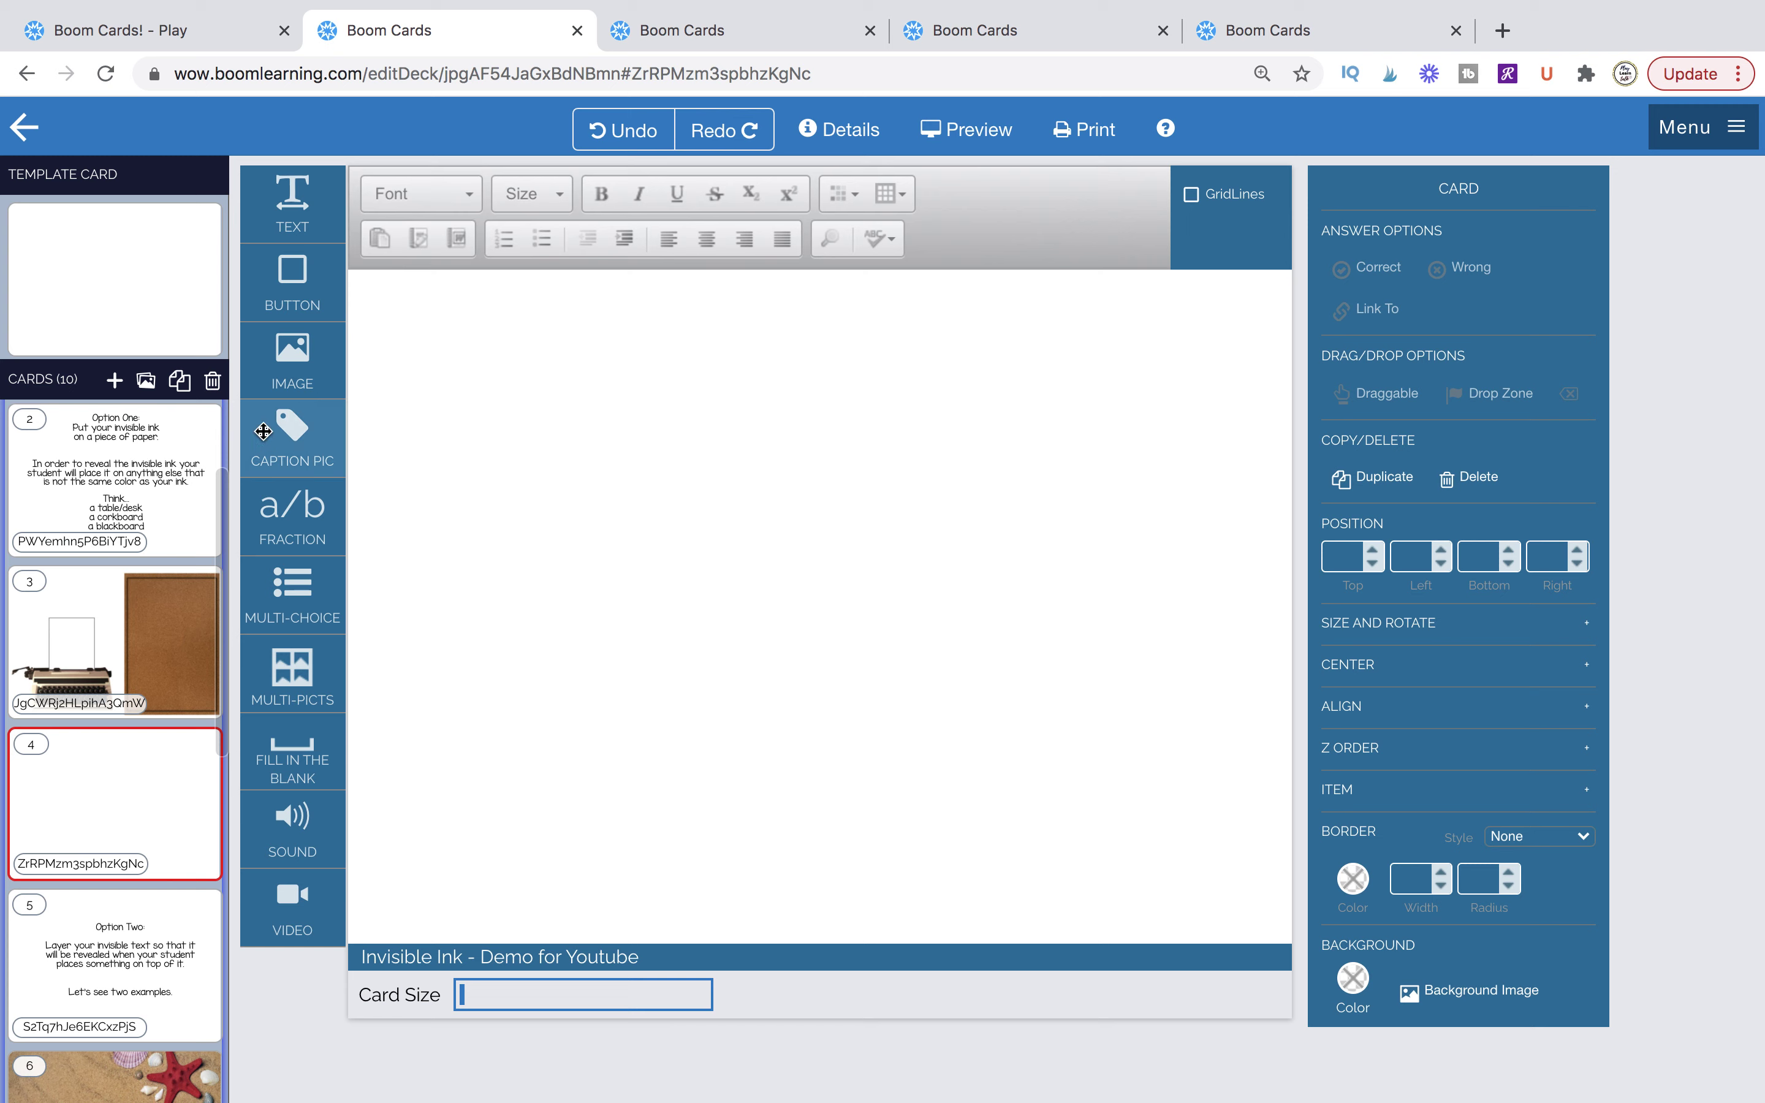
drag(292, 434, 657, 553)
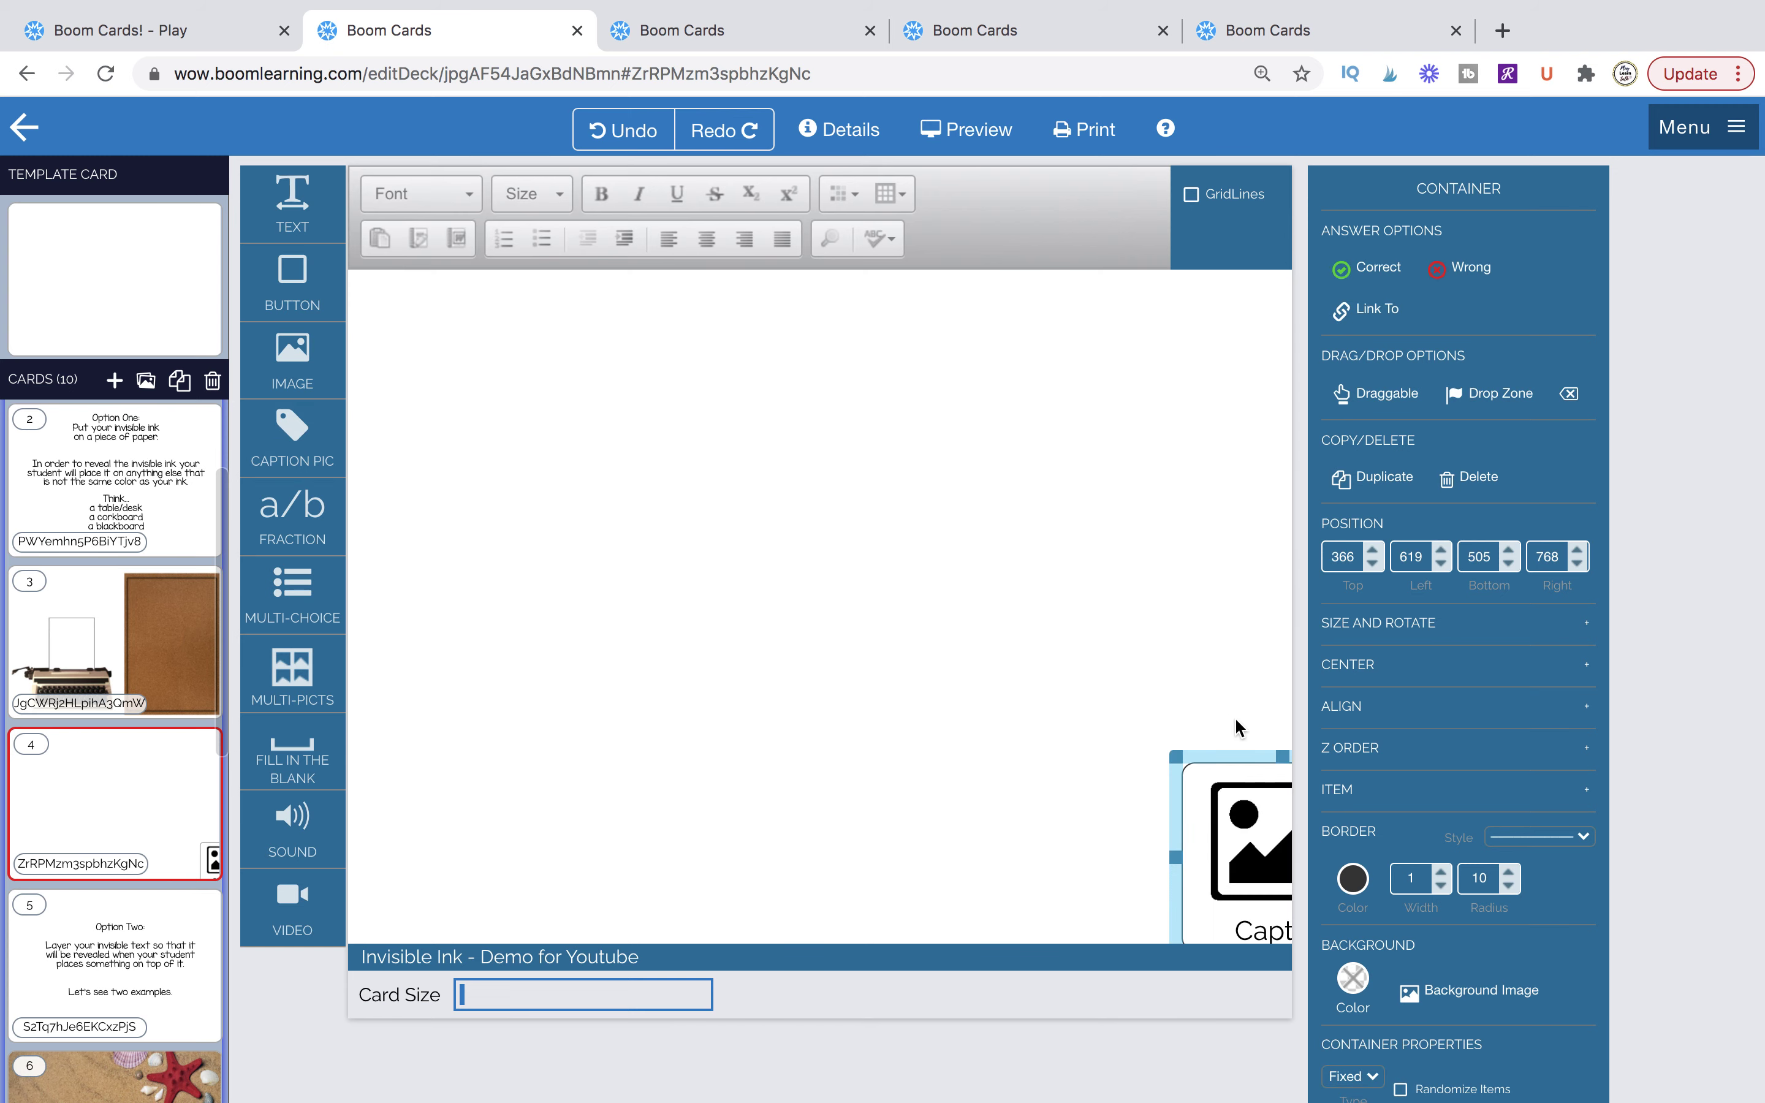
click(1223, 771)
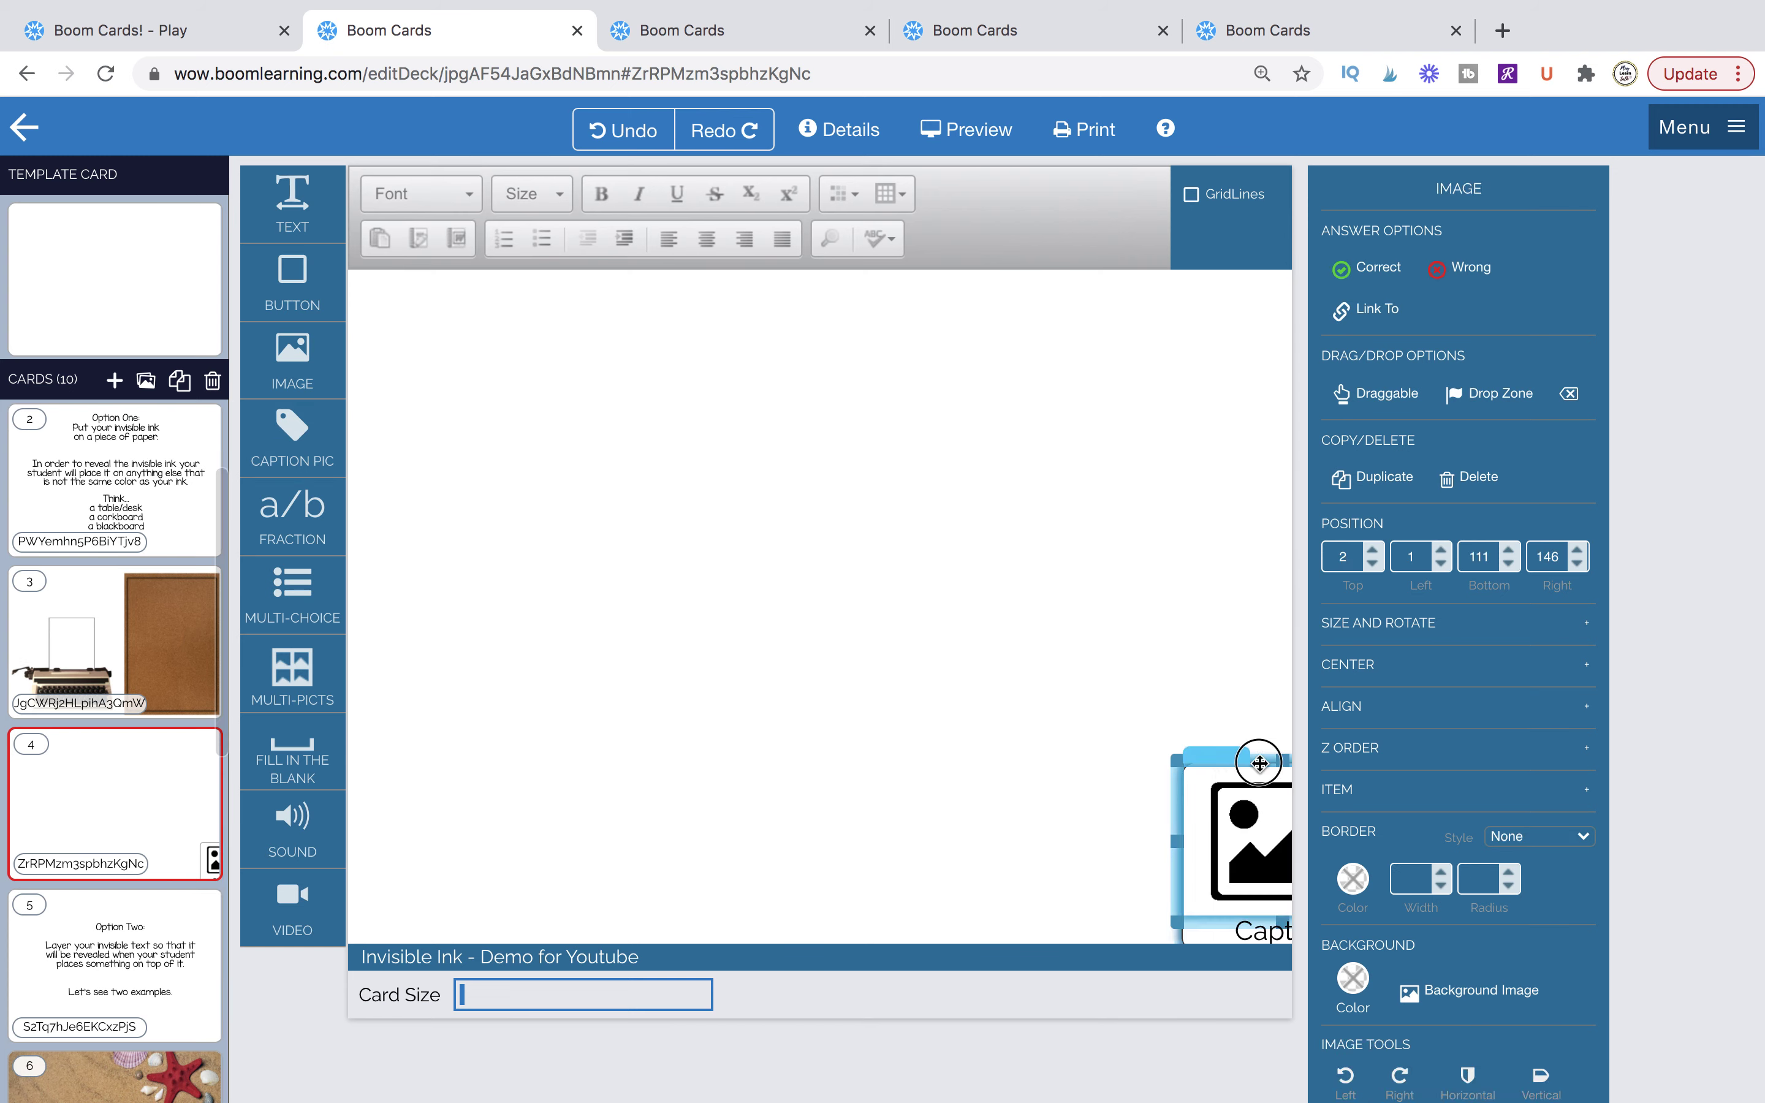
drag(1257, 760, 989, 530)
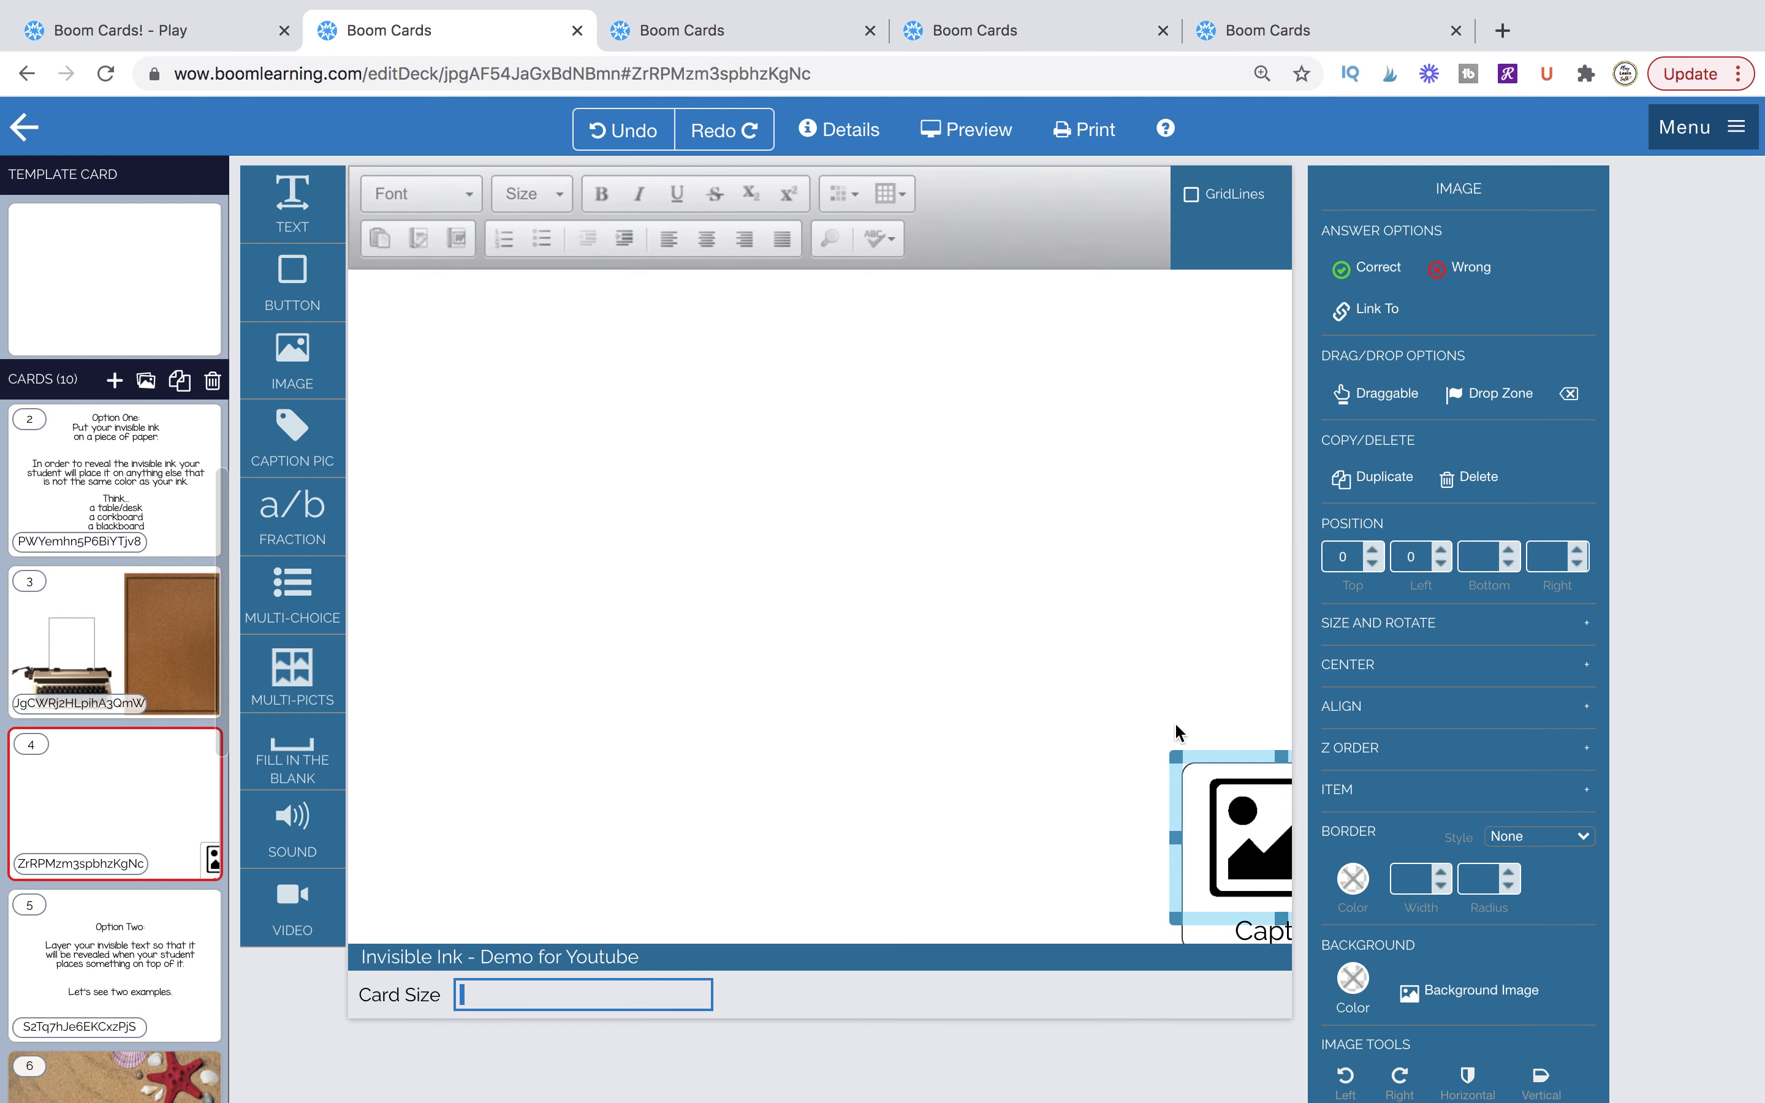
click(1193, 752)
key(Delete)
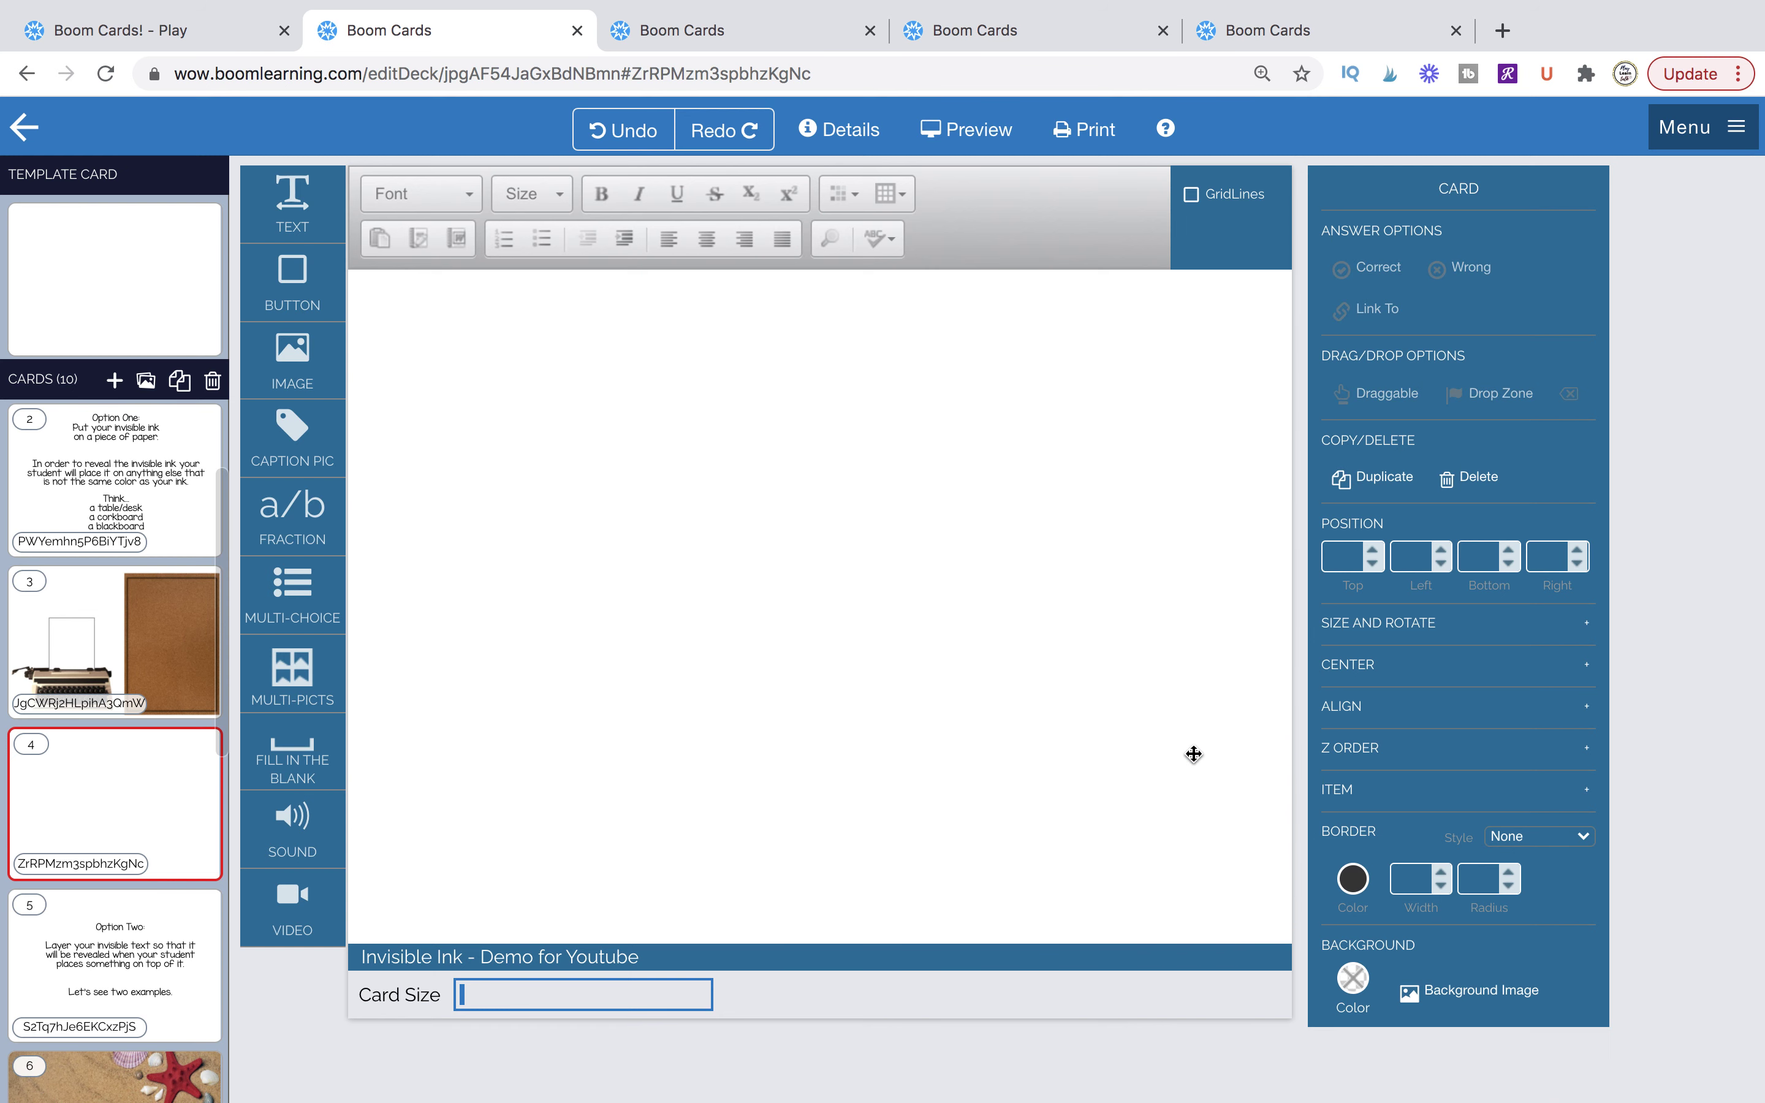
Add an empty caption box, set its corner radius to 0, enlarge it and make it draggable.
drag(326, 430, 498, 463)
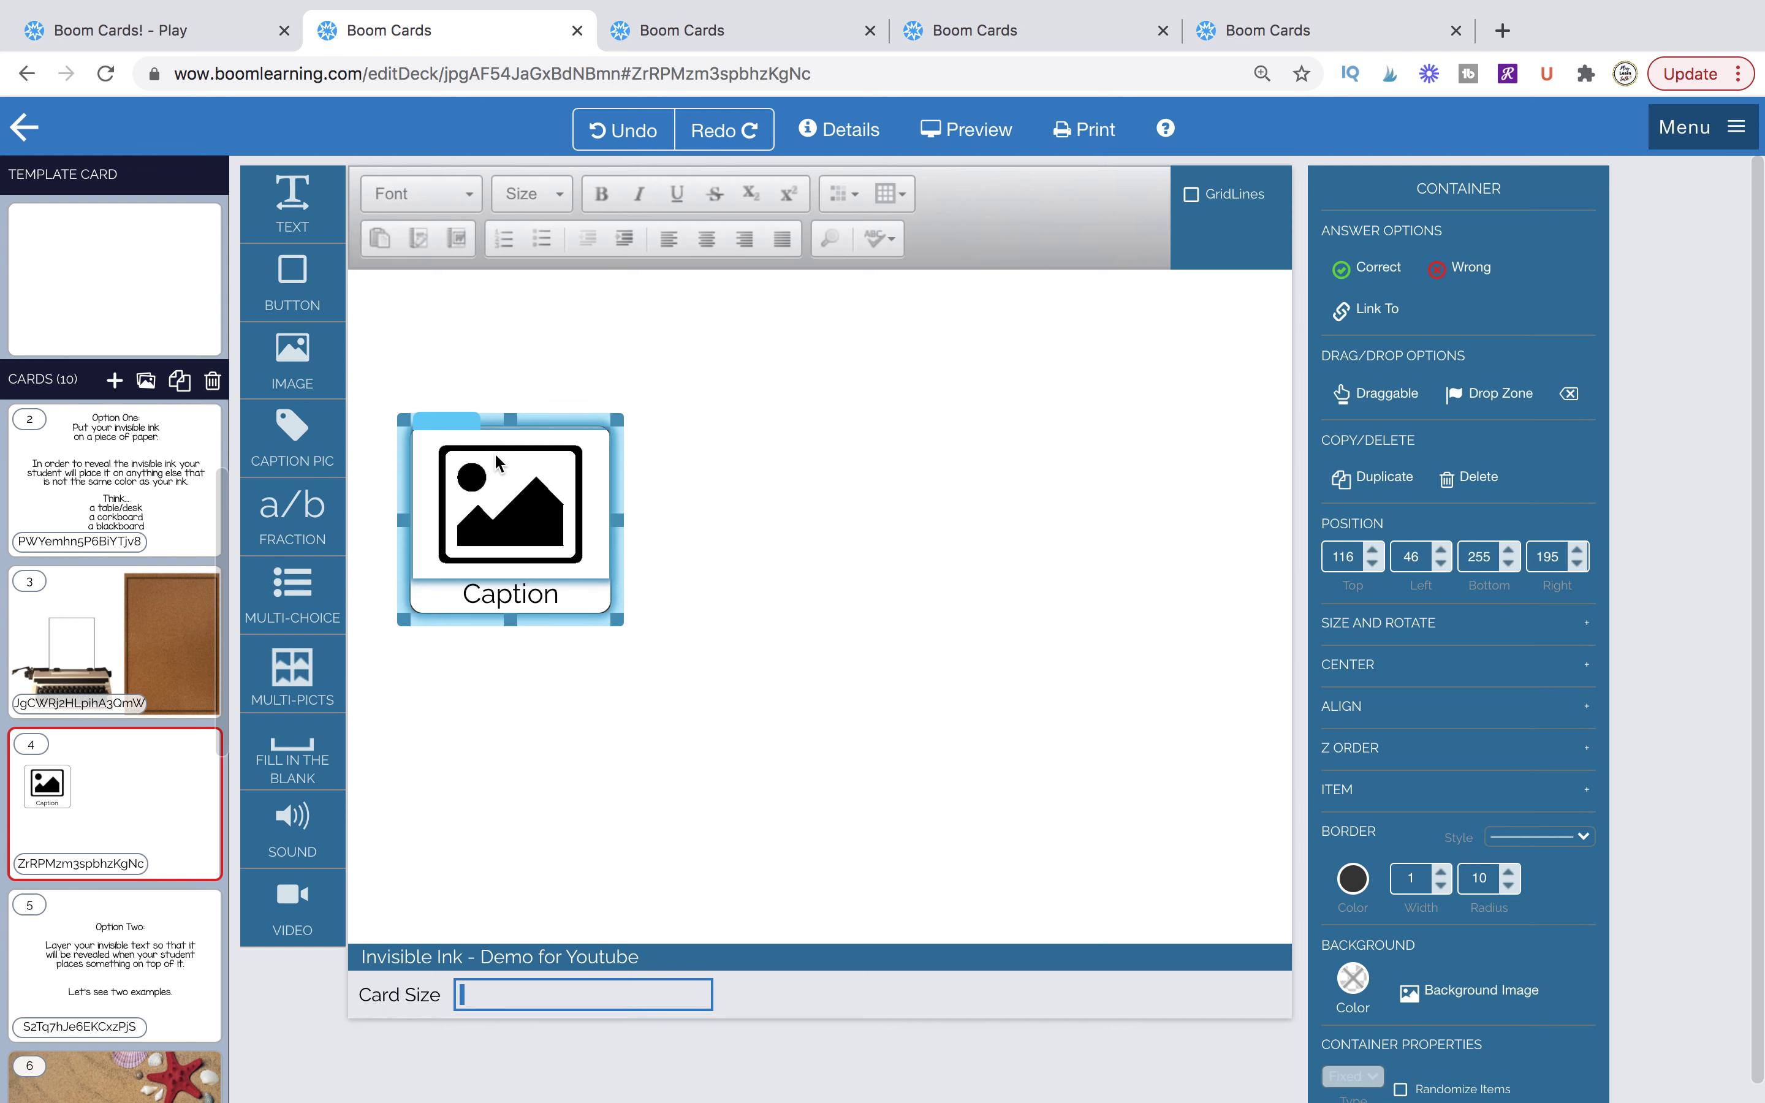
click(614, 410)
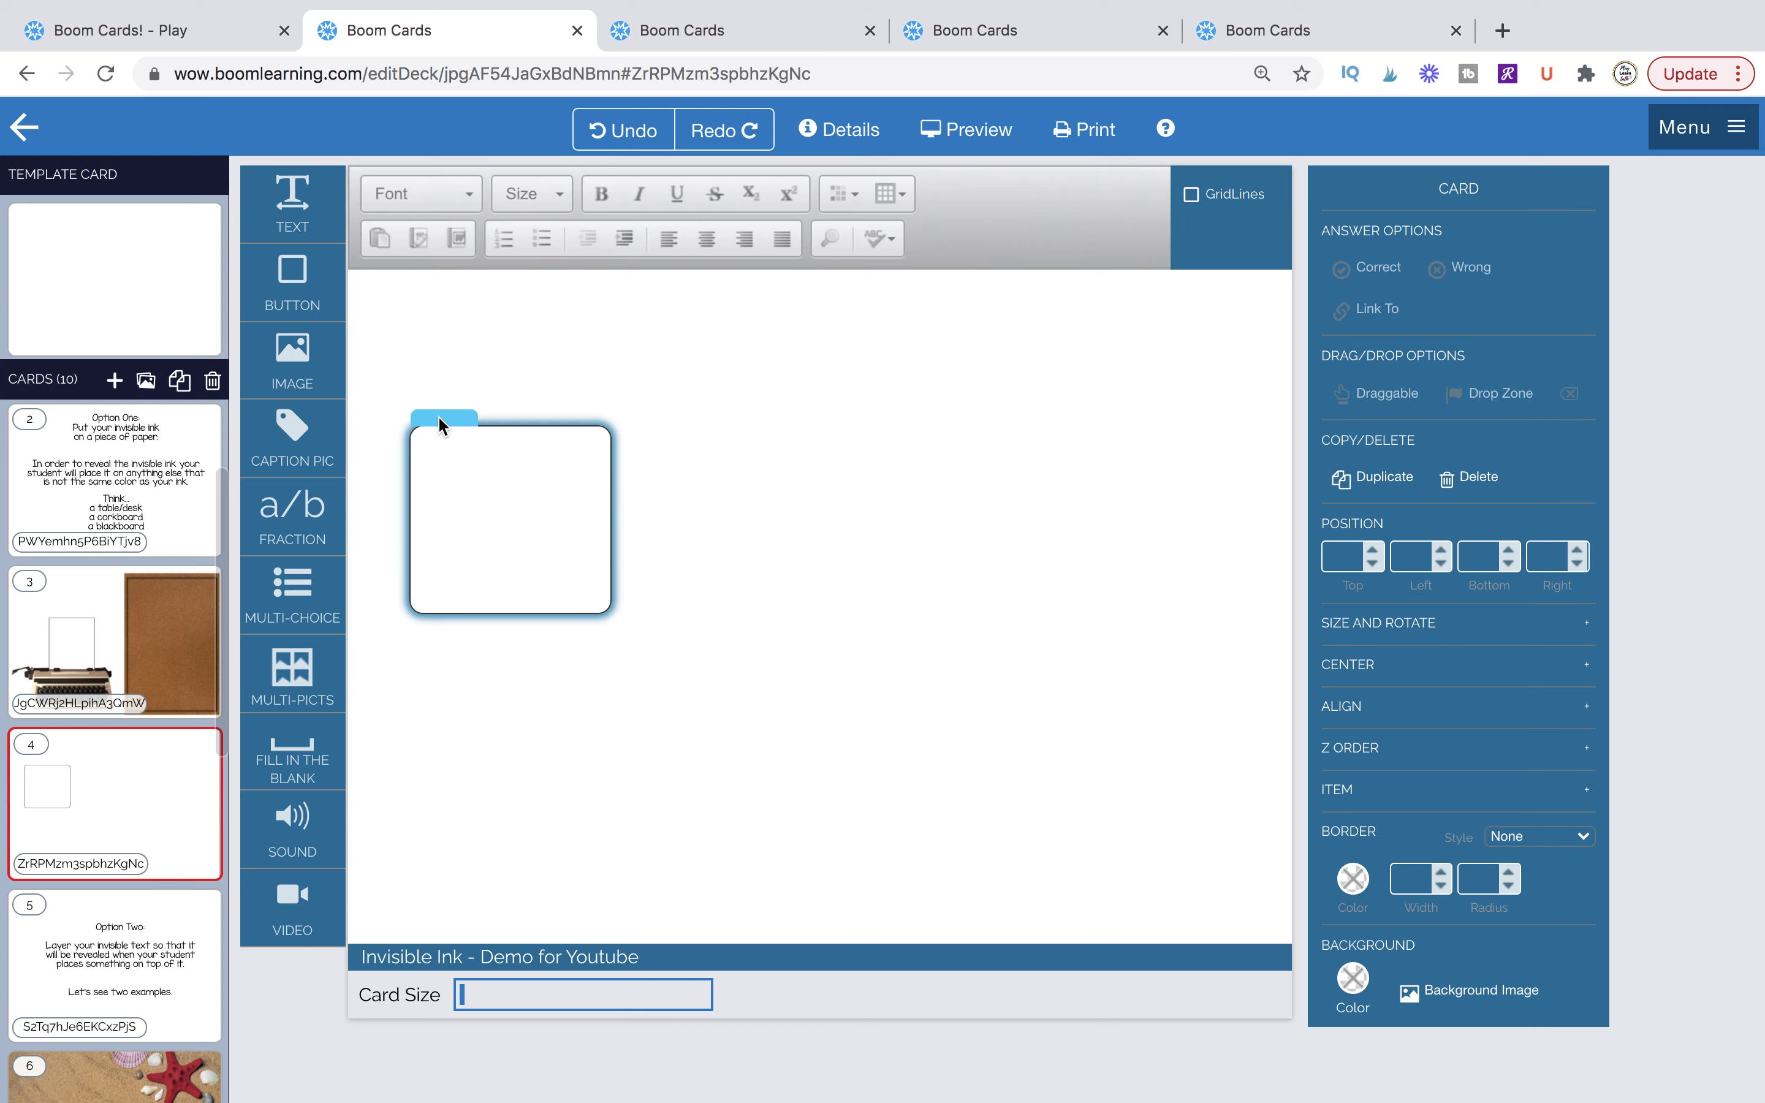
drag(445, 422, 687, 395)
click(730, 514)
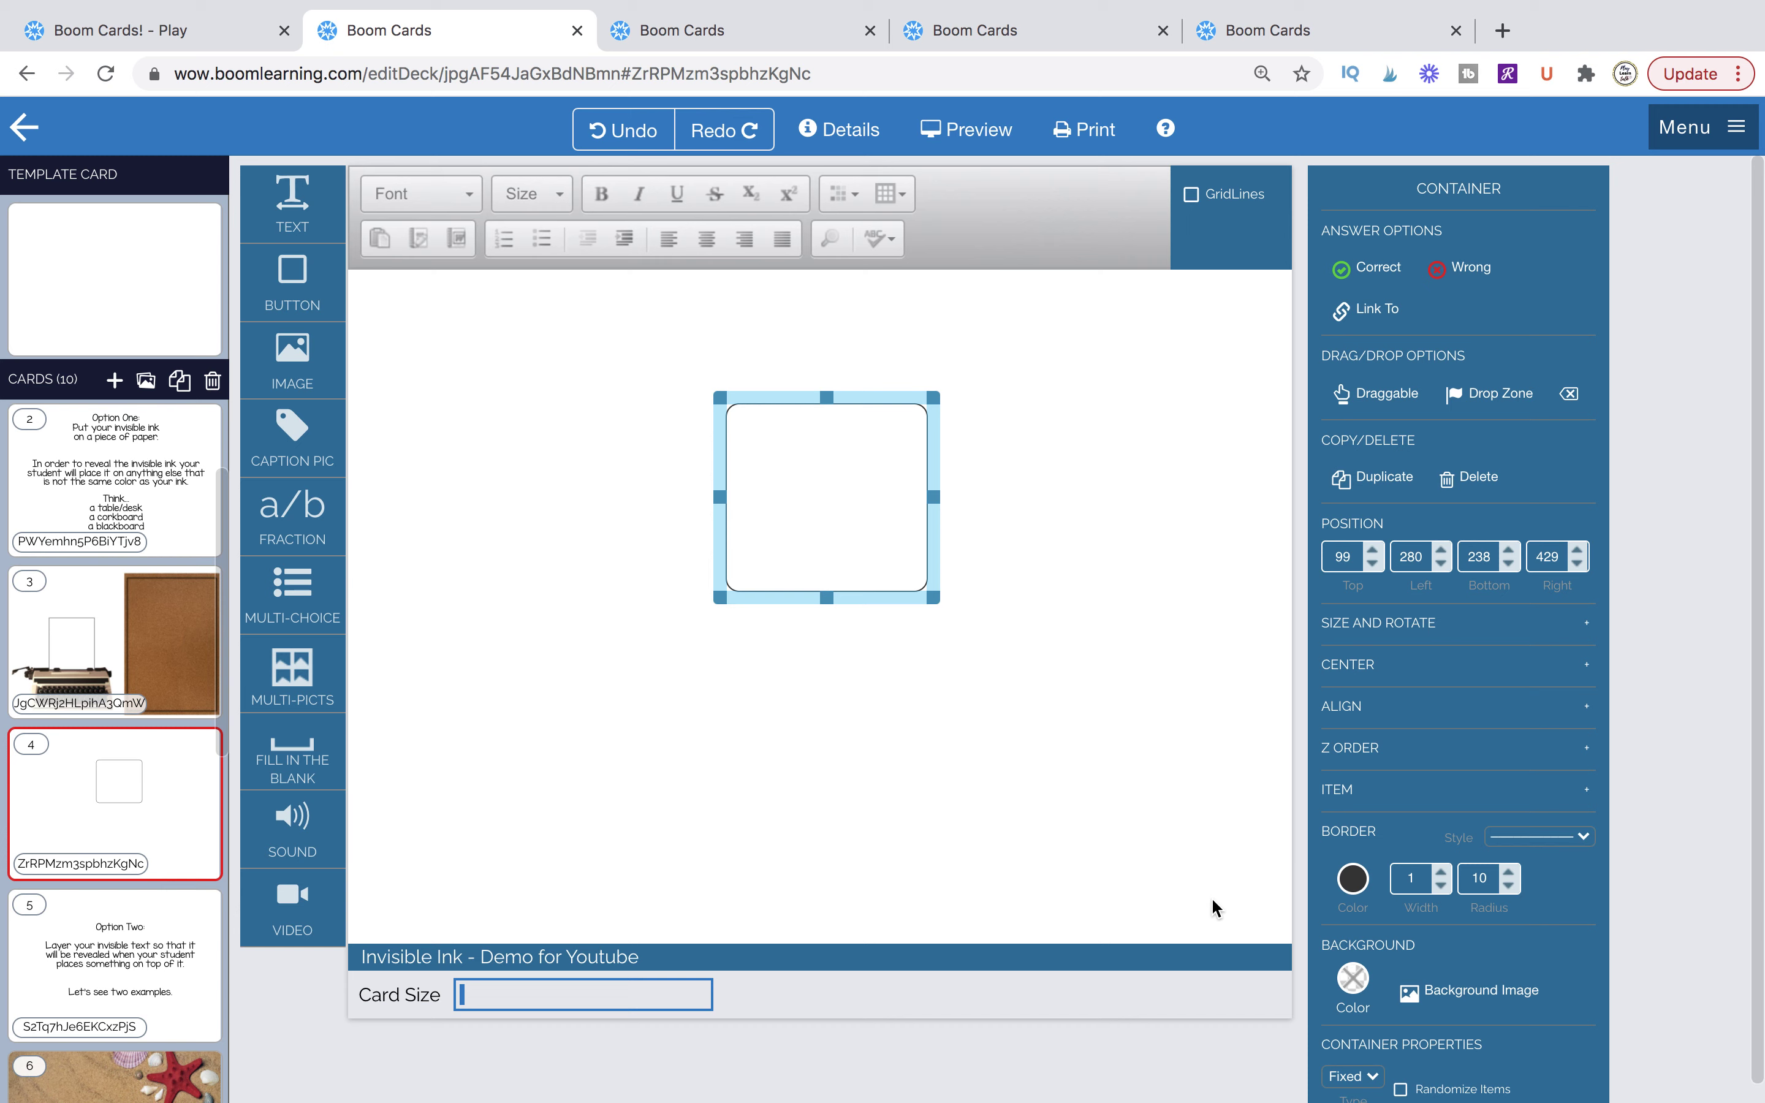
click(1474, 878)
click(1059, 810)
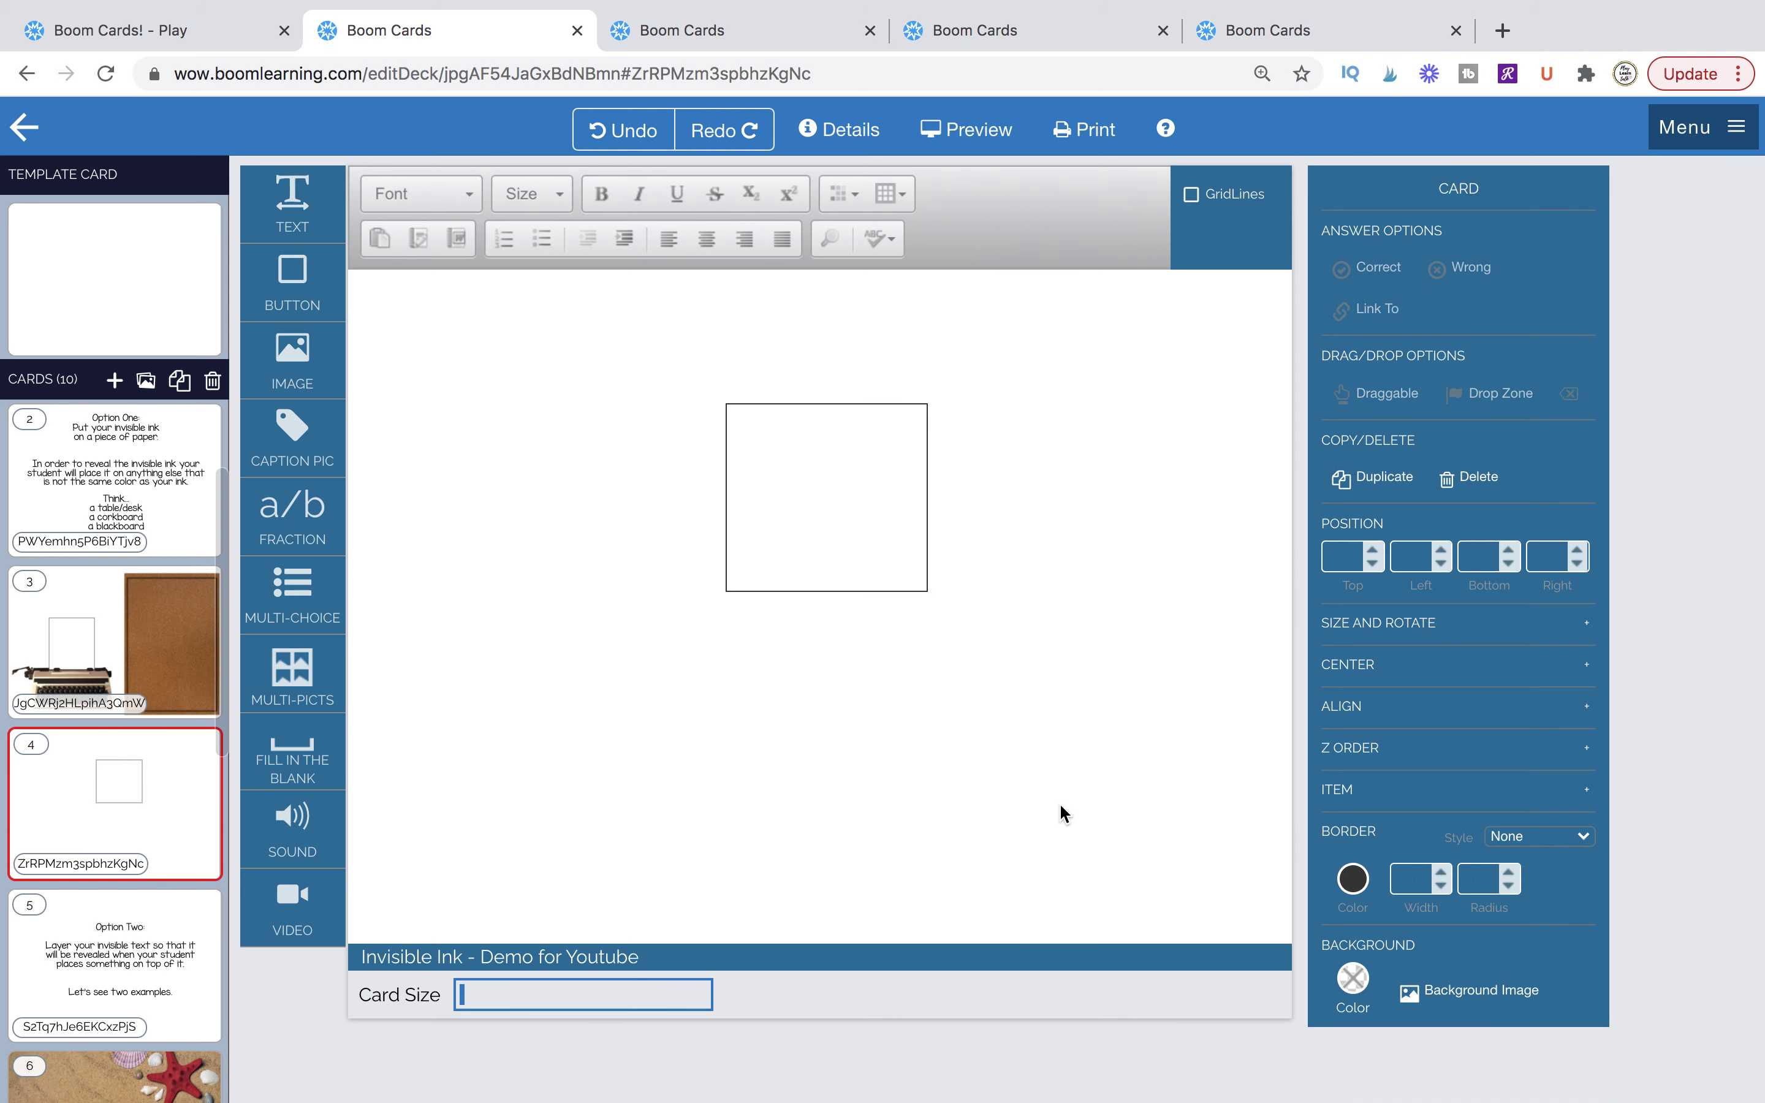
click(826, 497)
drag(928, 591, 883, 642)
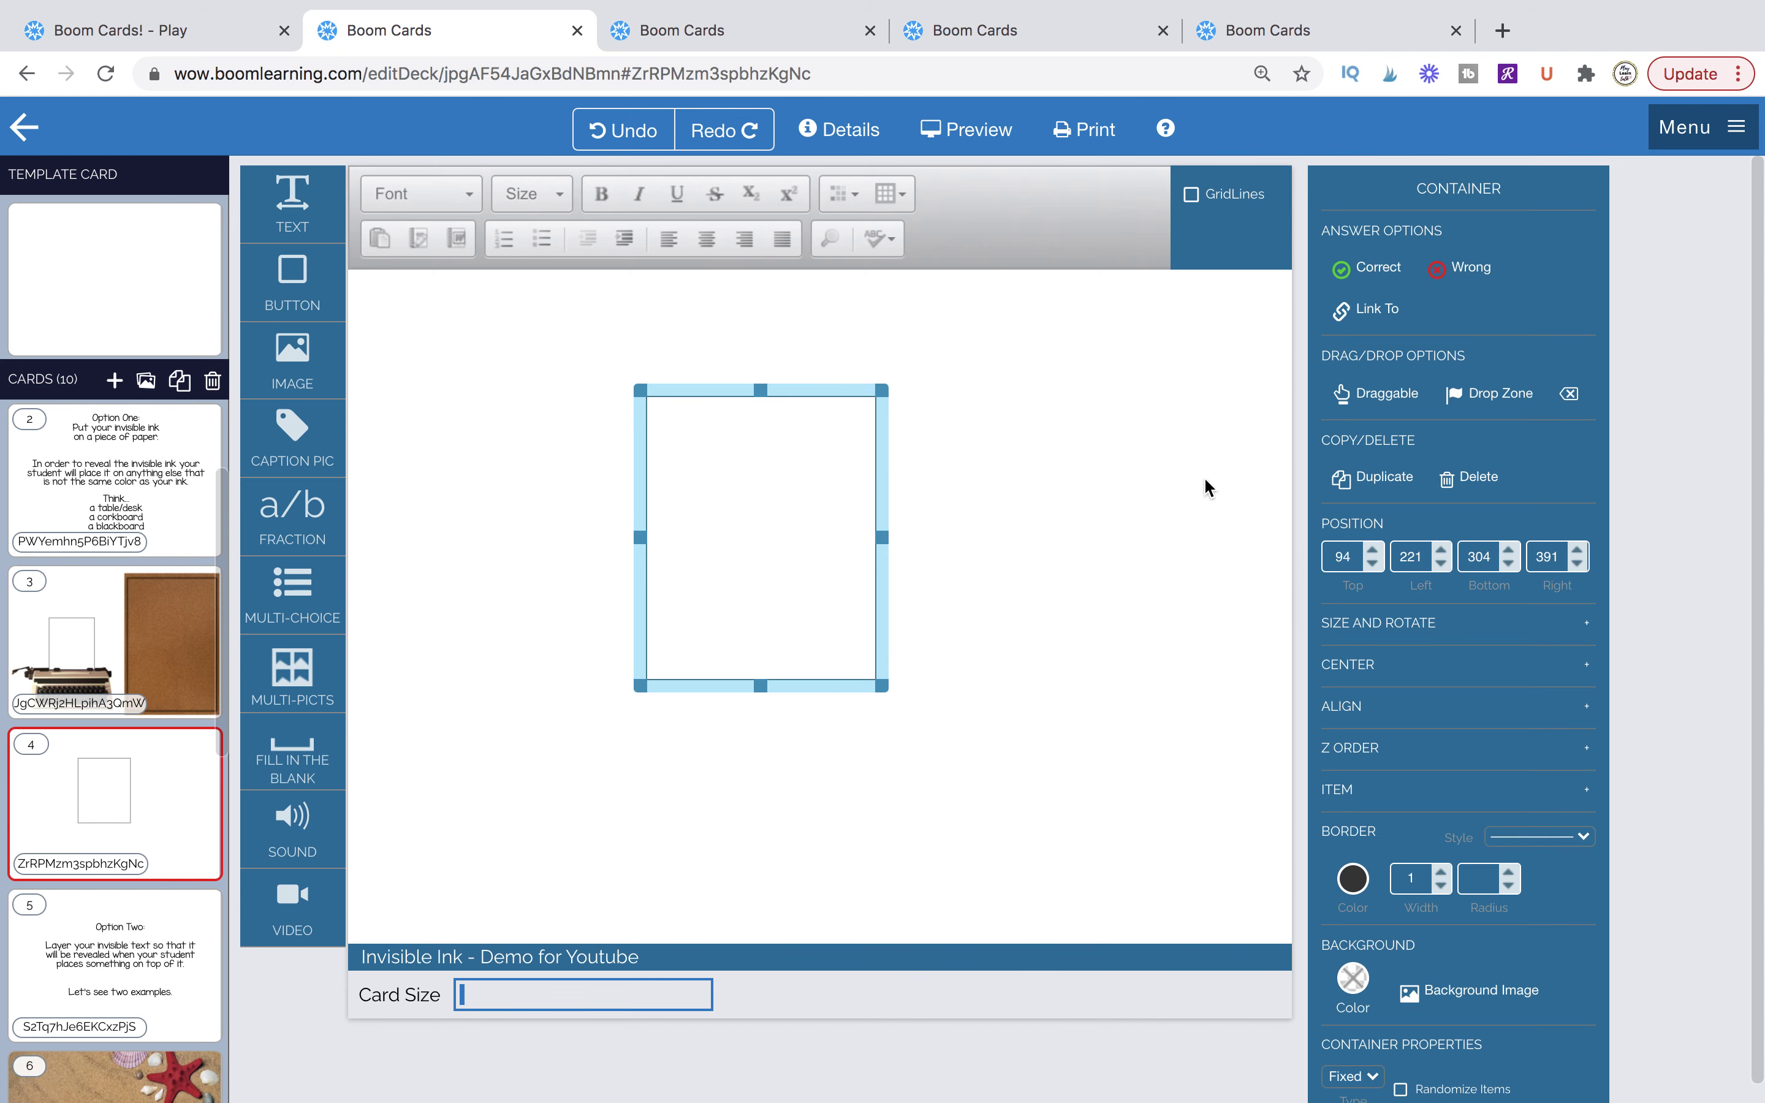
click(1374, 394)
click(1004, 723)
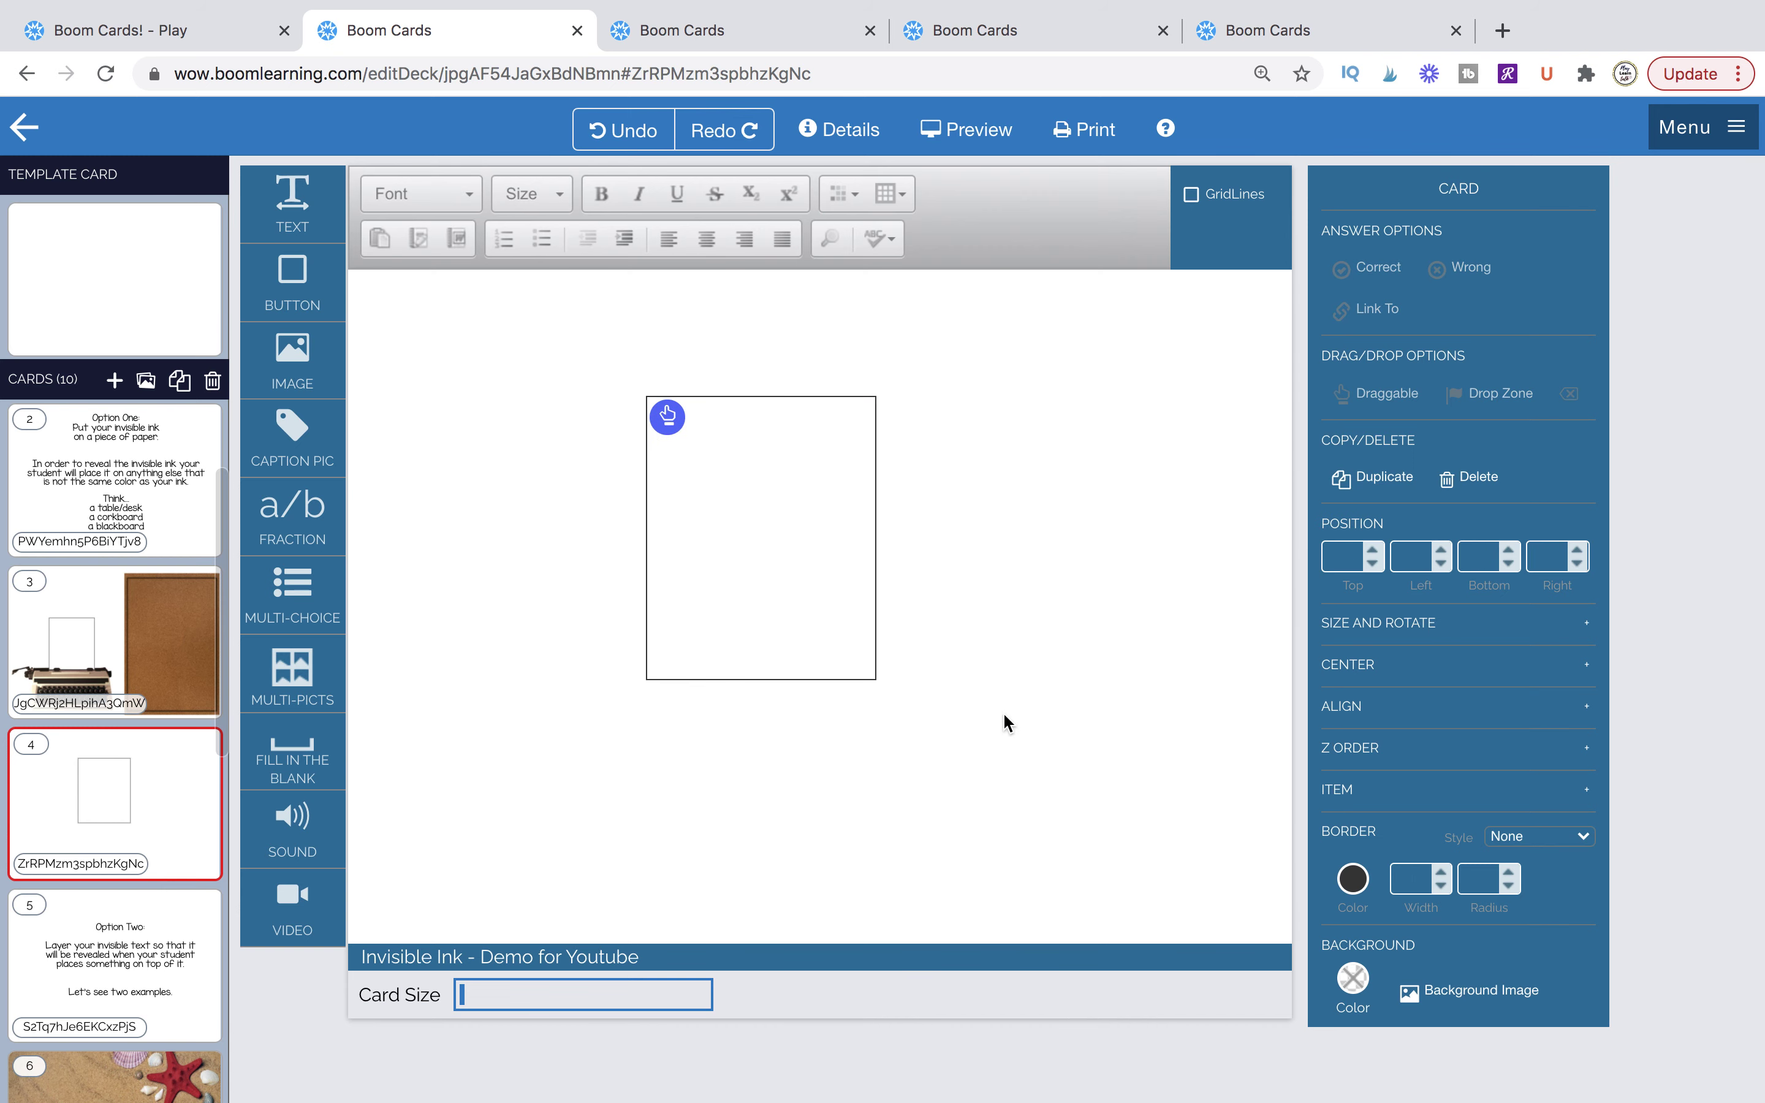
Add a text box reading 'The secret message is here'.
drag(293, 214, 433, 511)
click(515, 478)
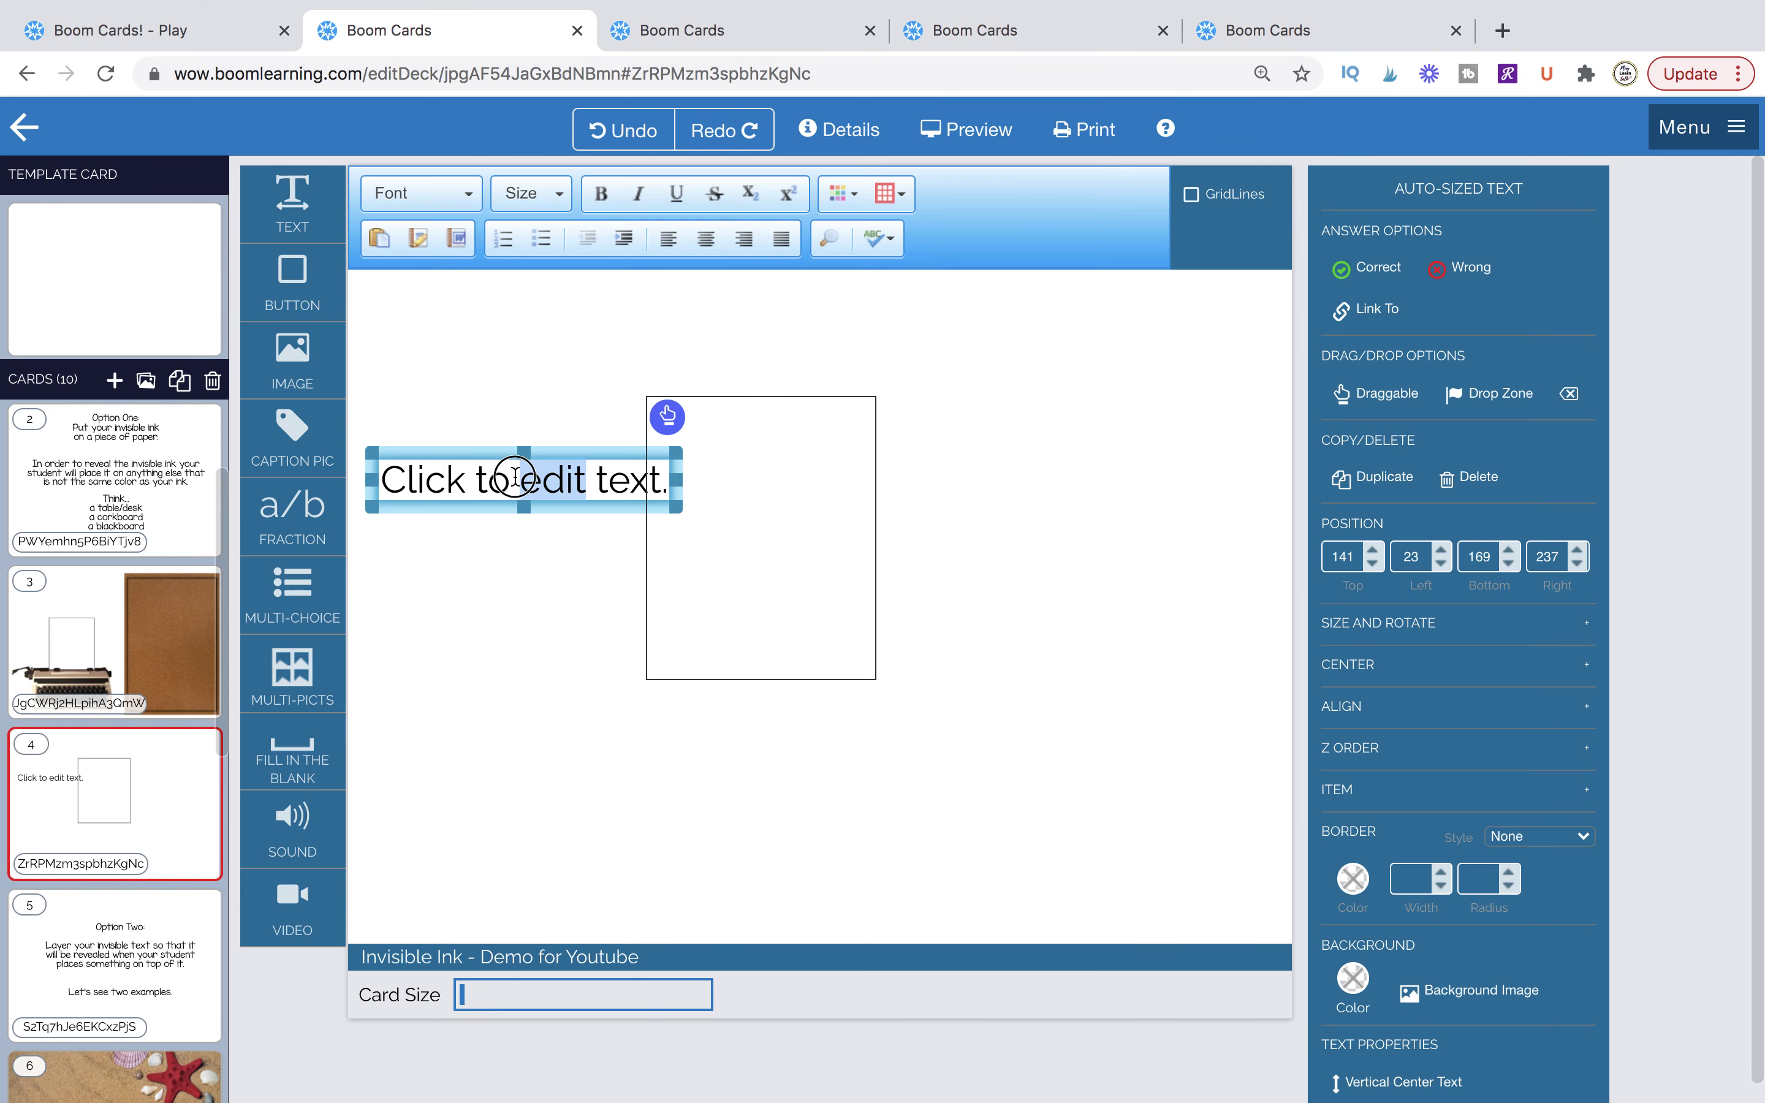
text(The)
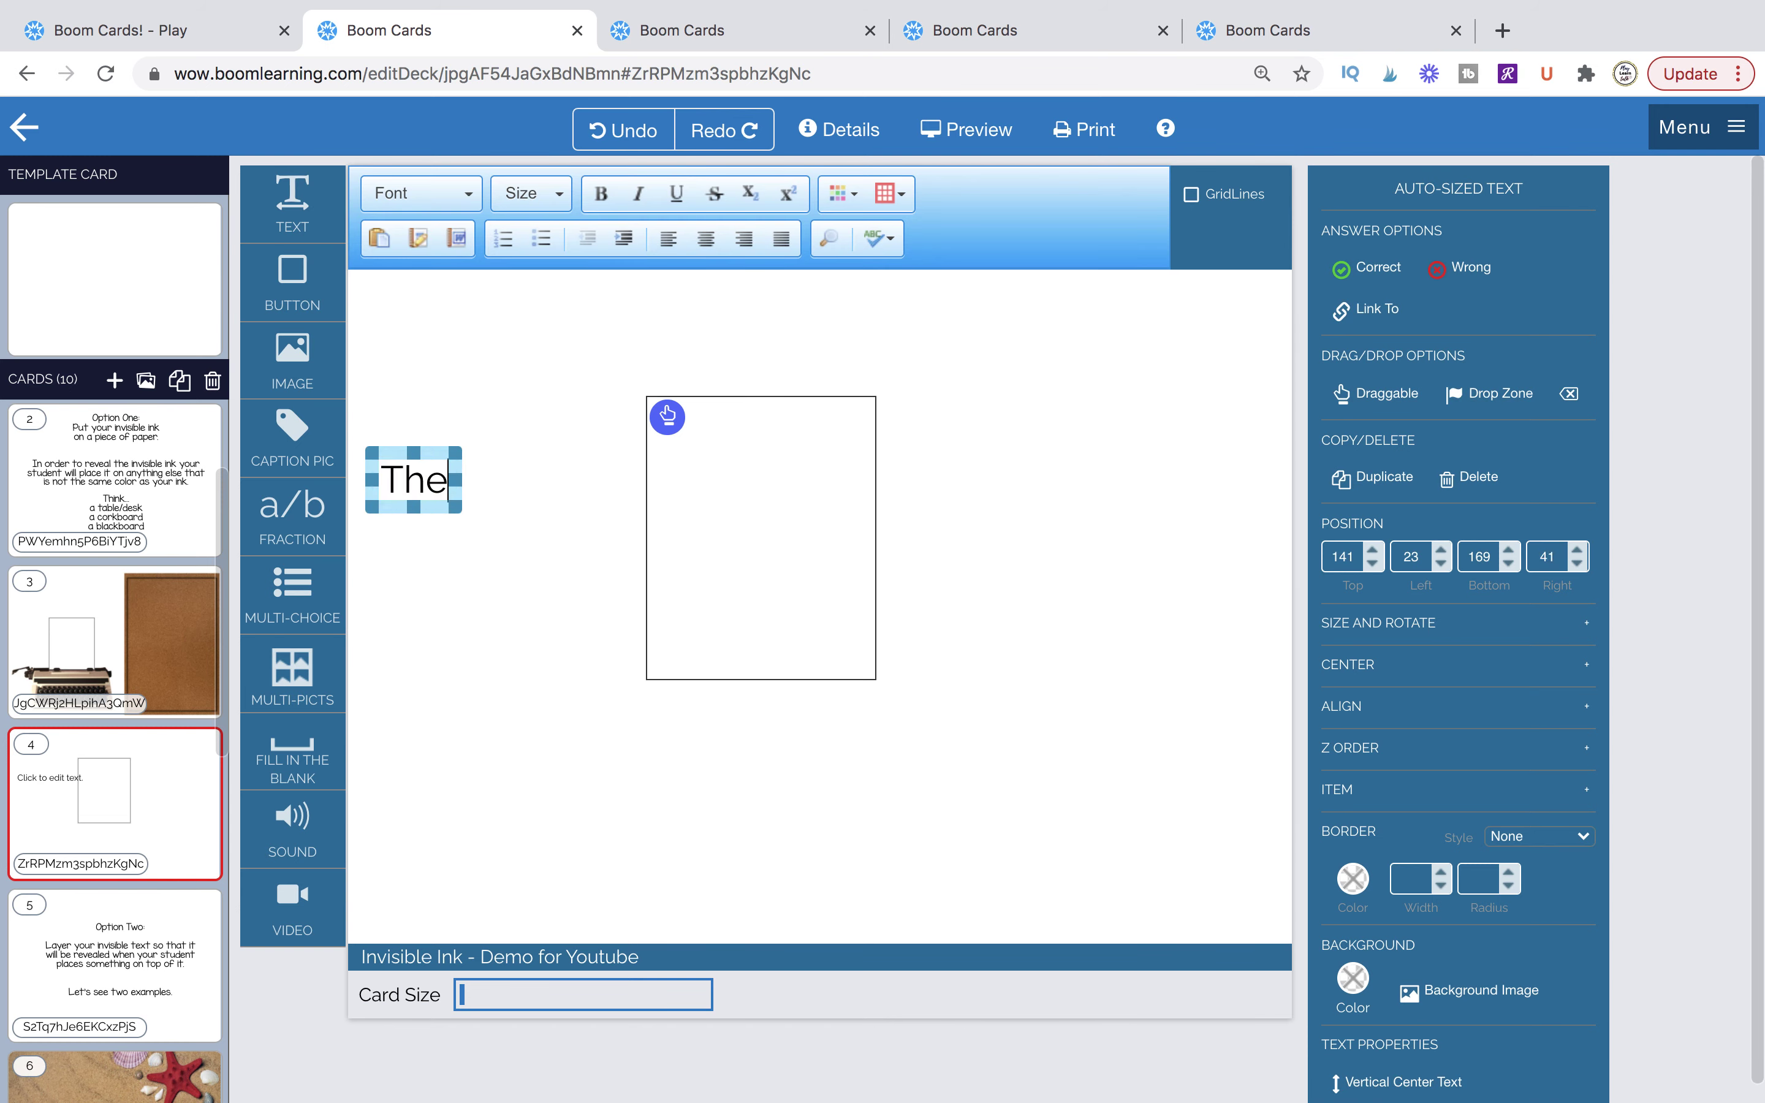
text( sec)
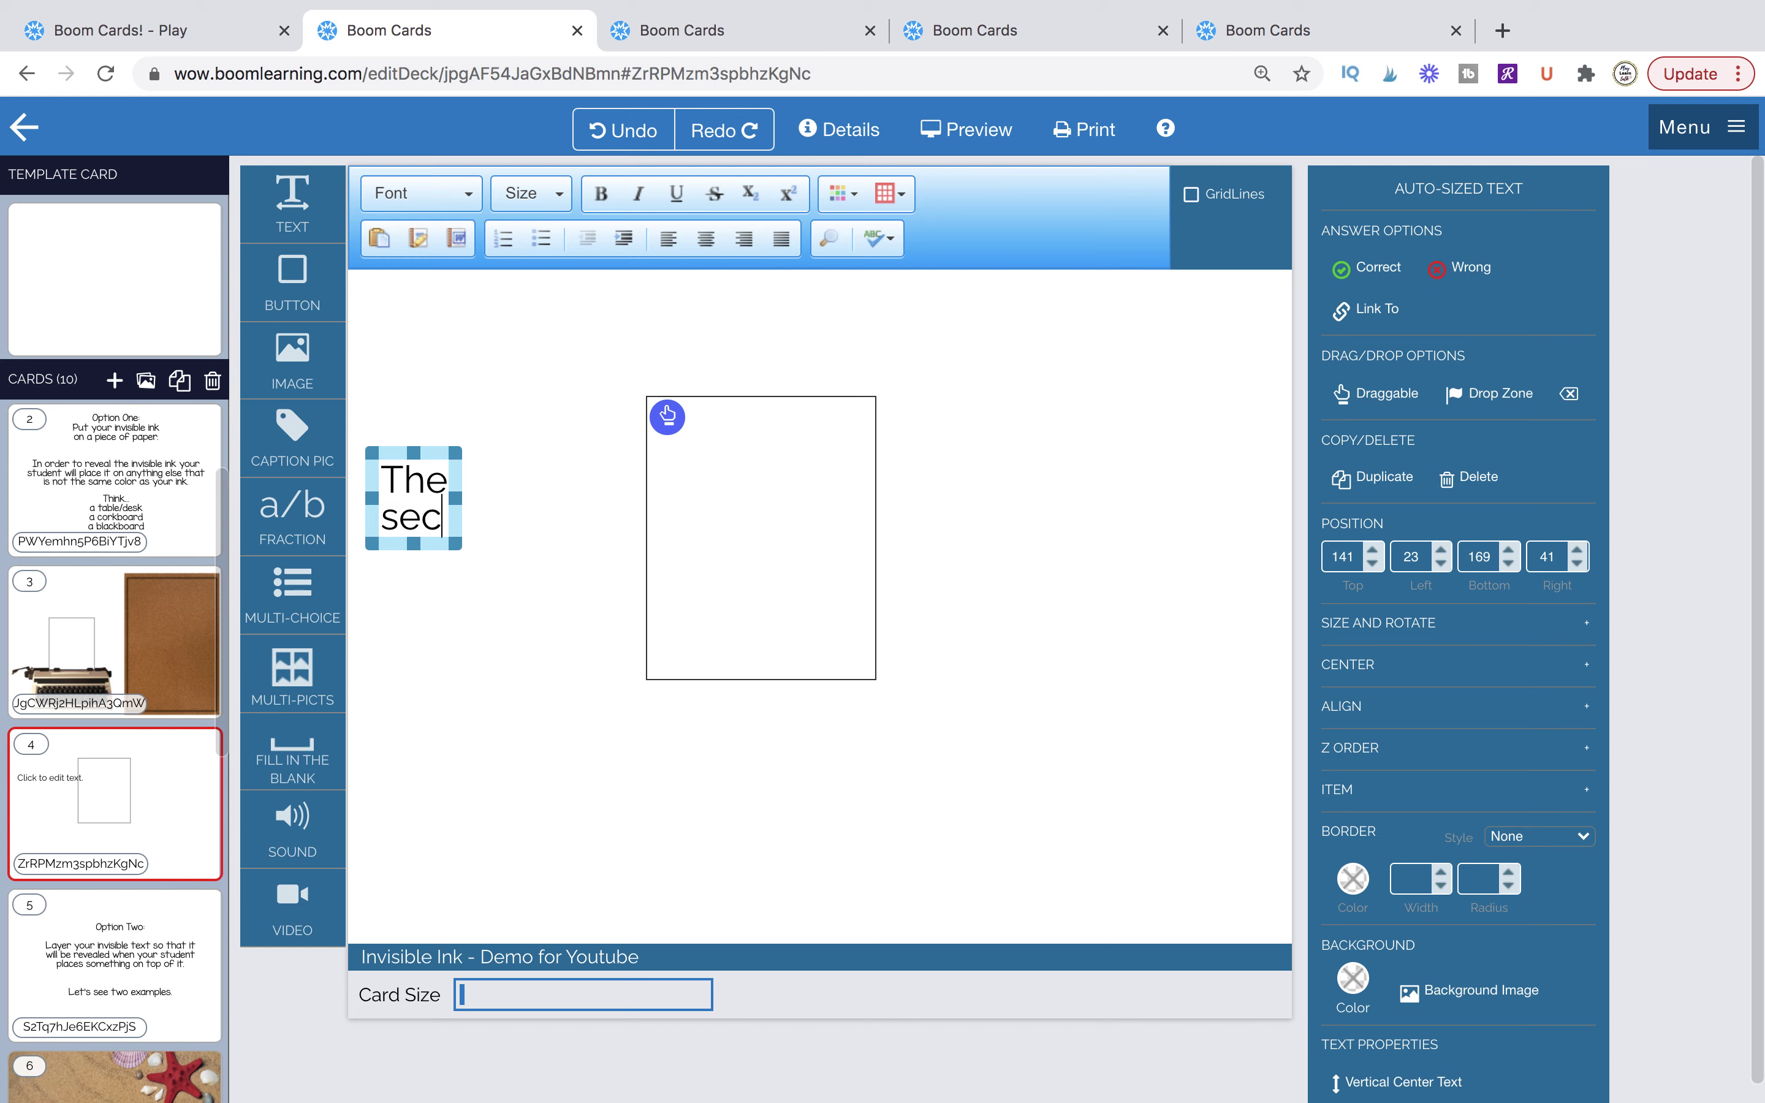
text(ret message is here)
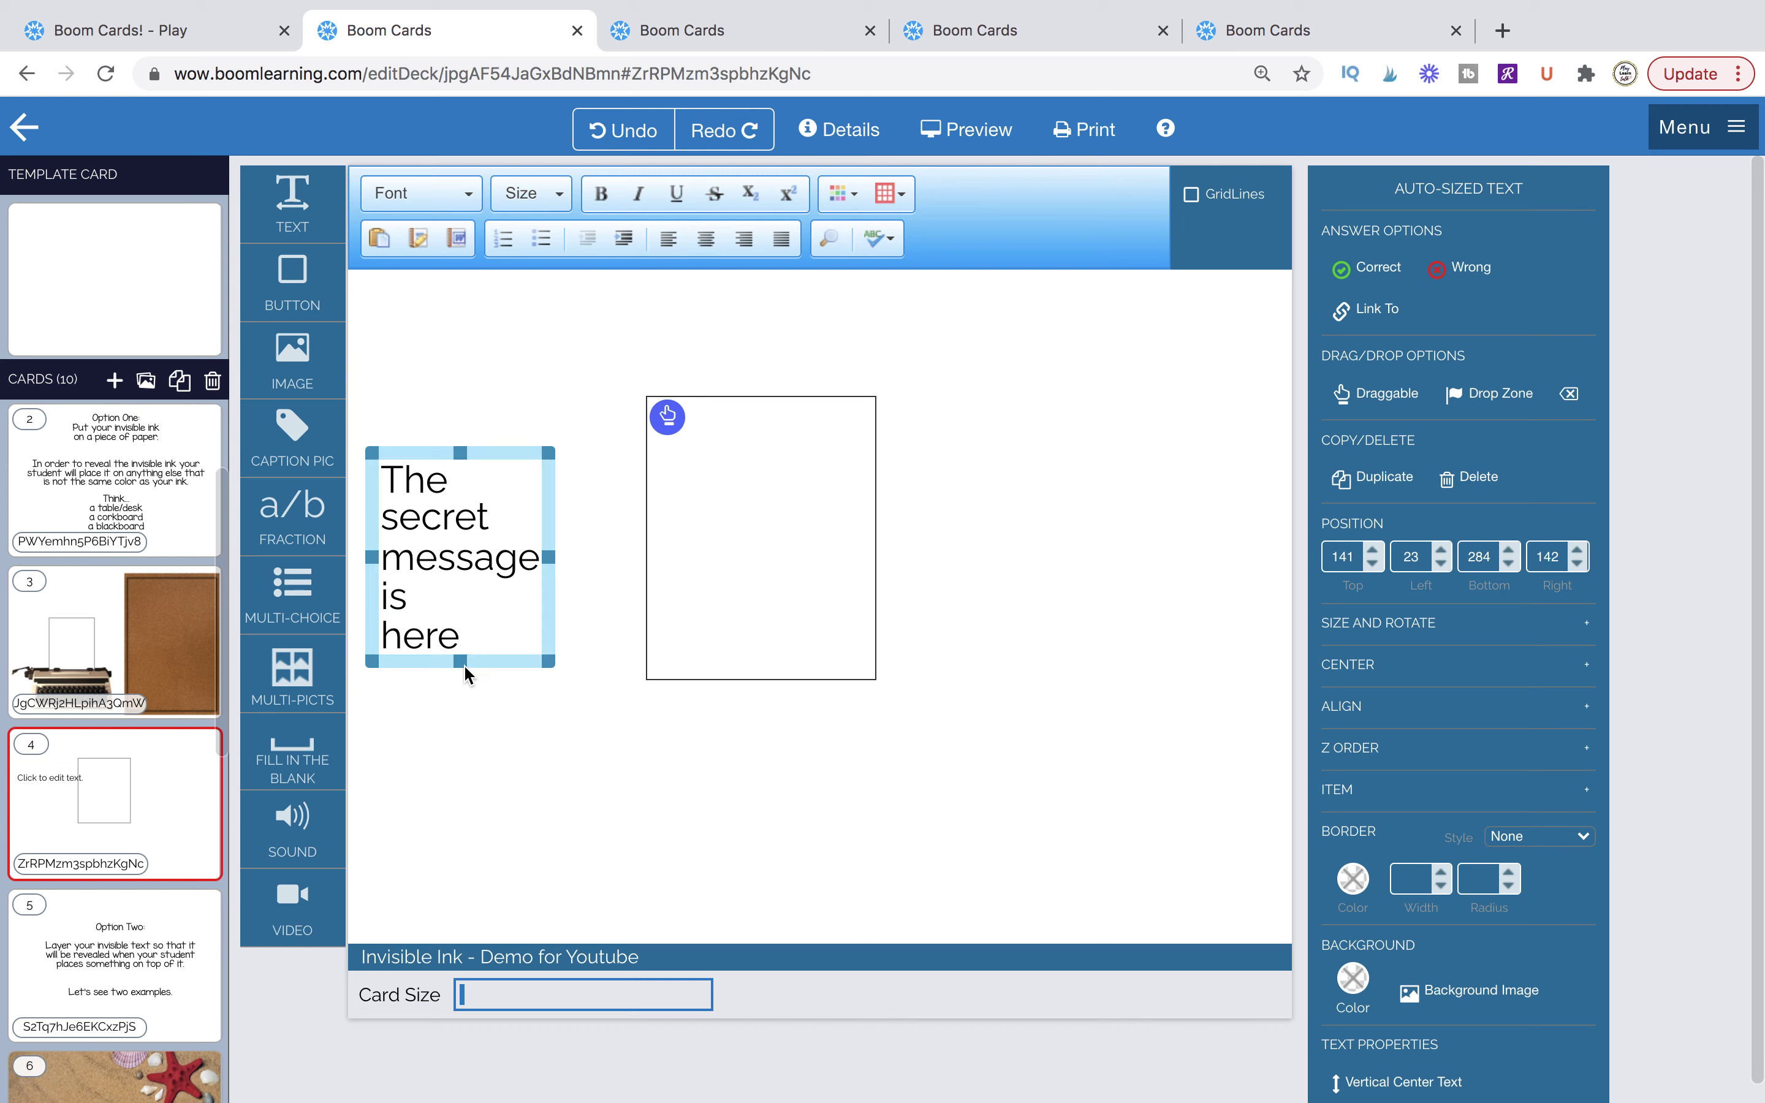
Center the message text and set it to KGMissKindergarten font at size 16.
drag(467, 643, 374, 461)
click(705, 238)
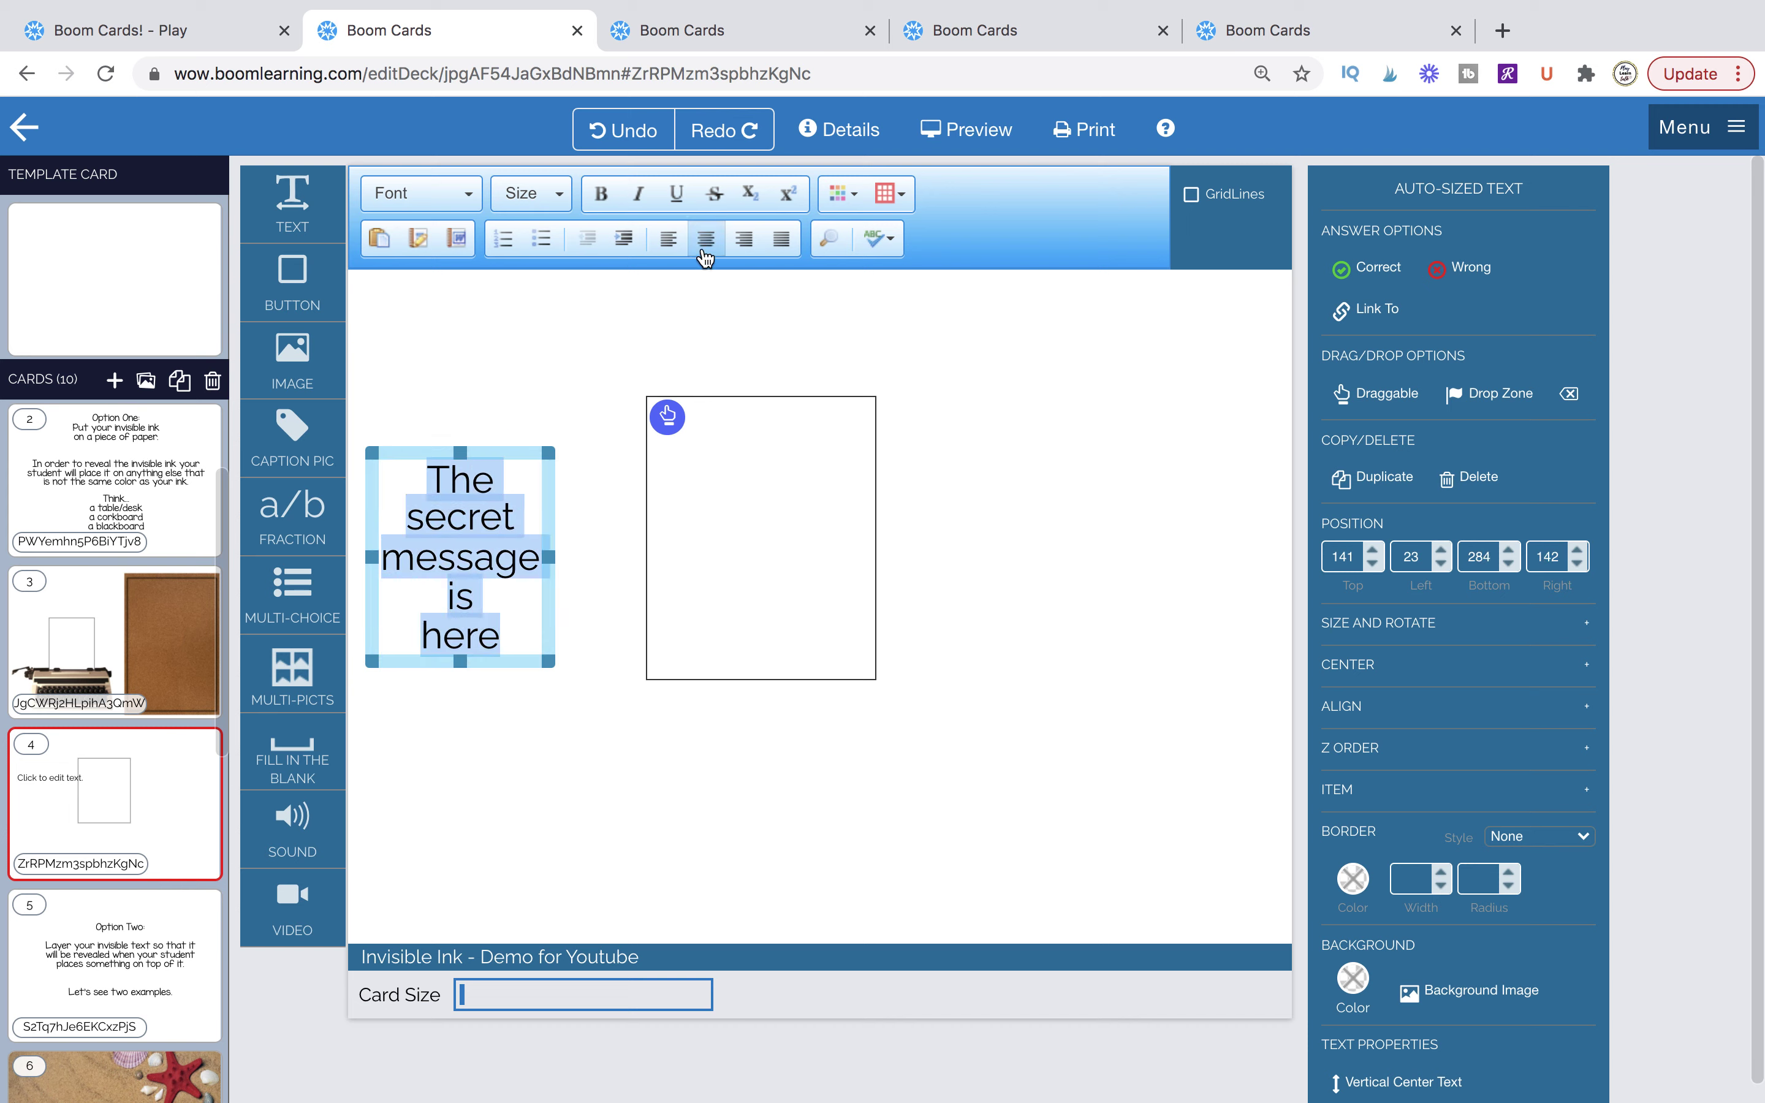
click(422, 193)
click(445, 261)
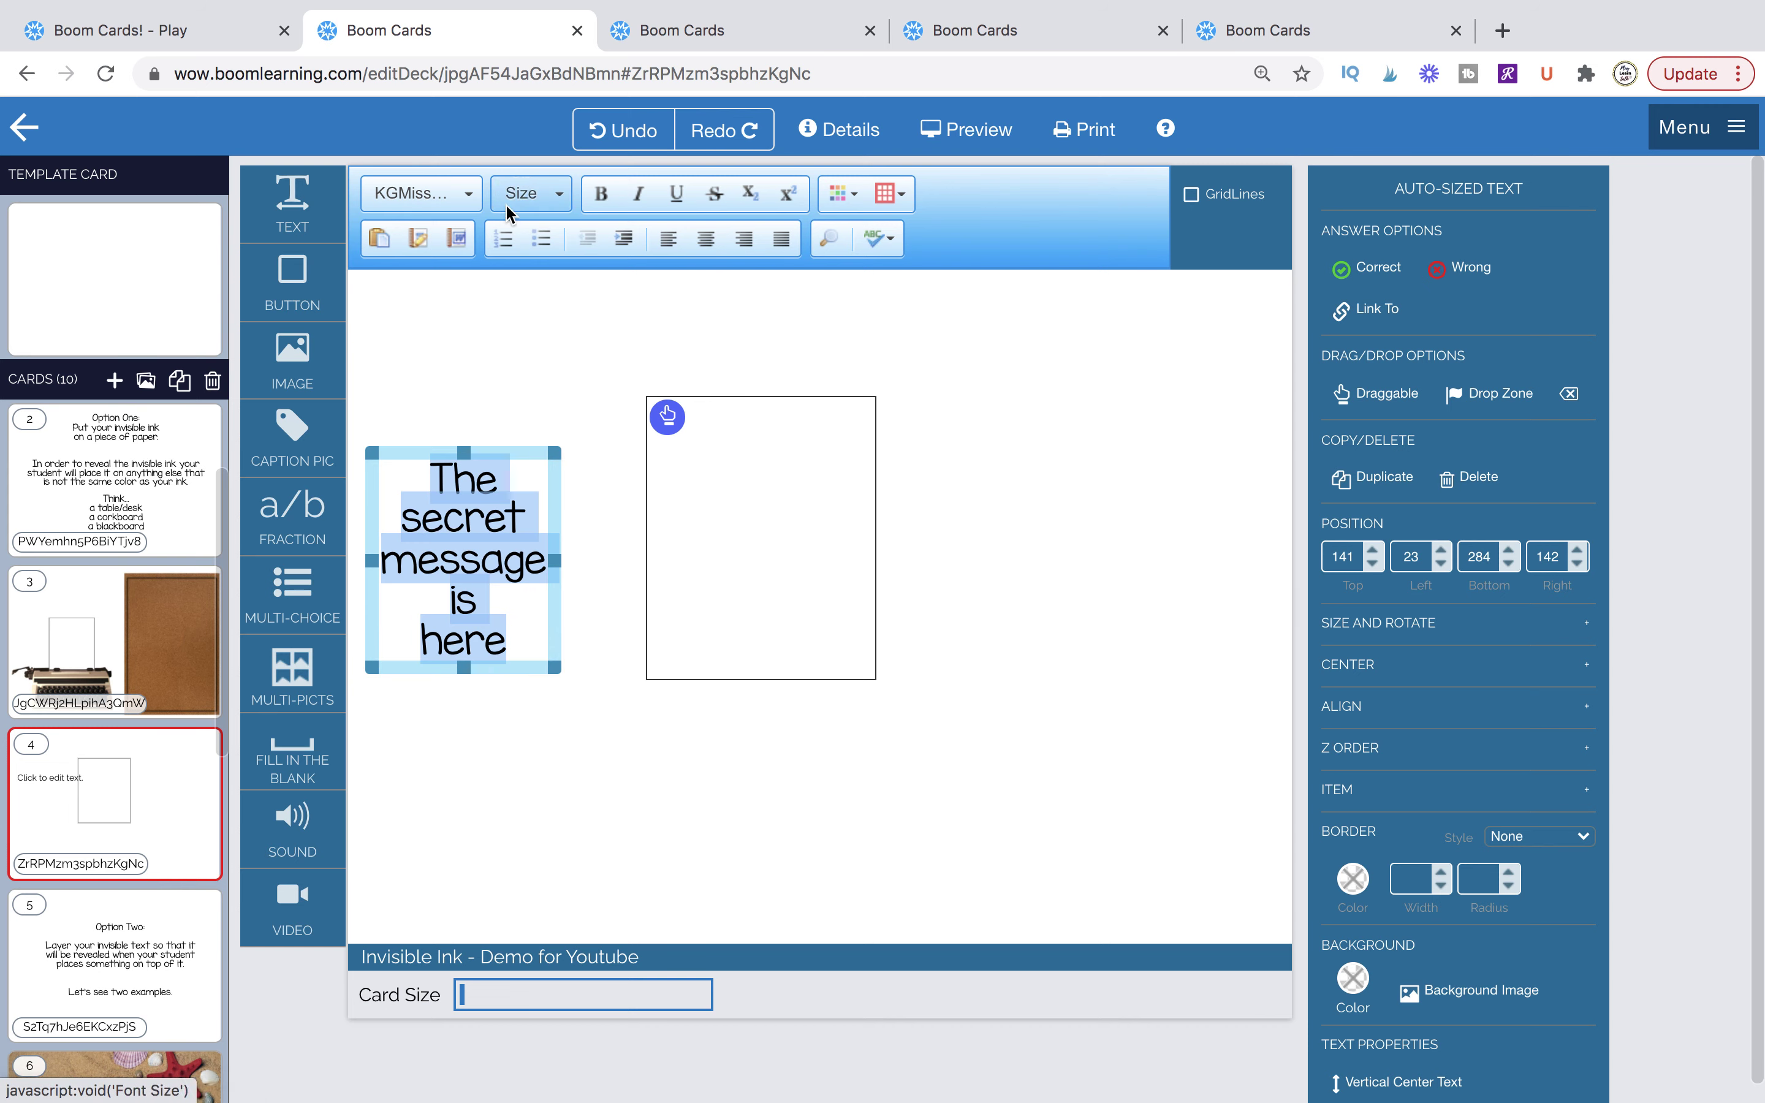
click(531, 193)
click(519, 326)
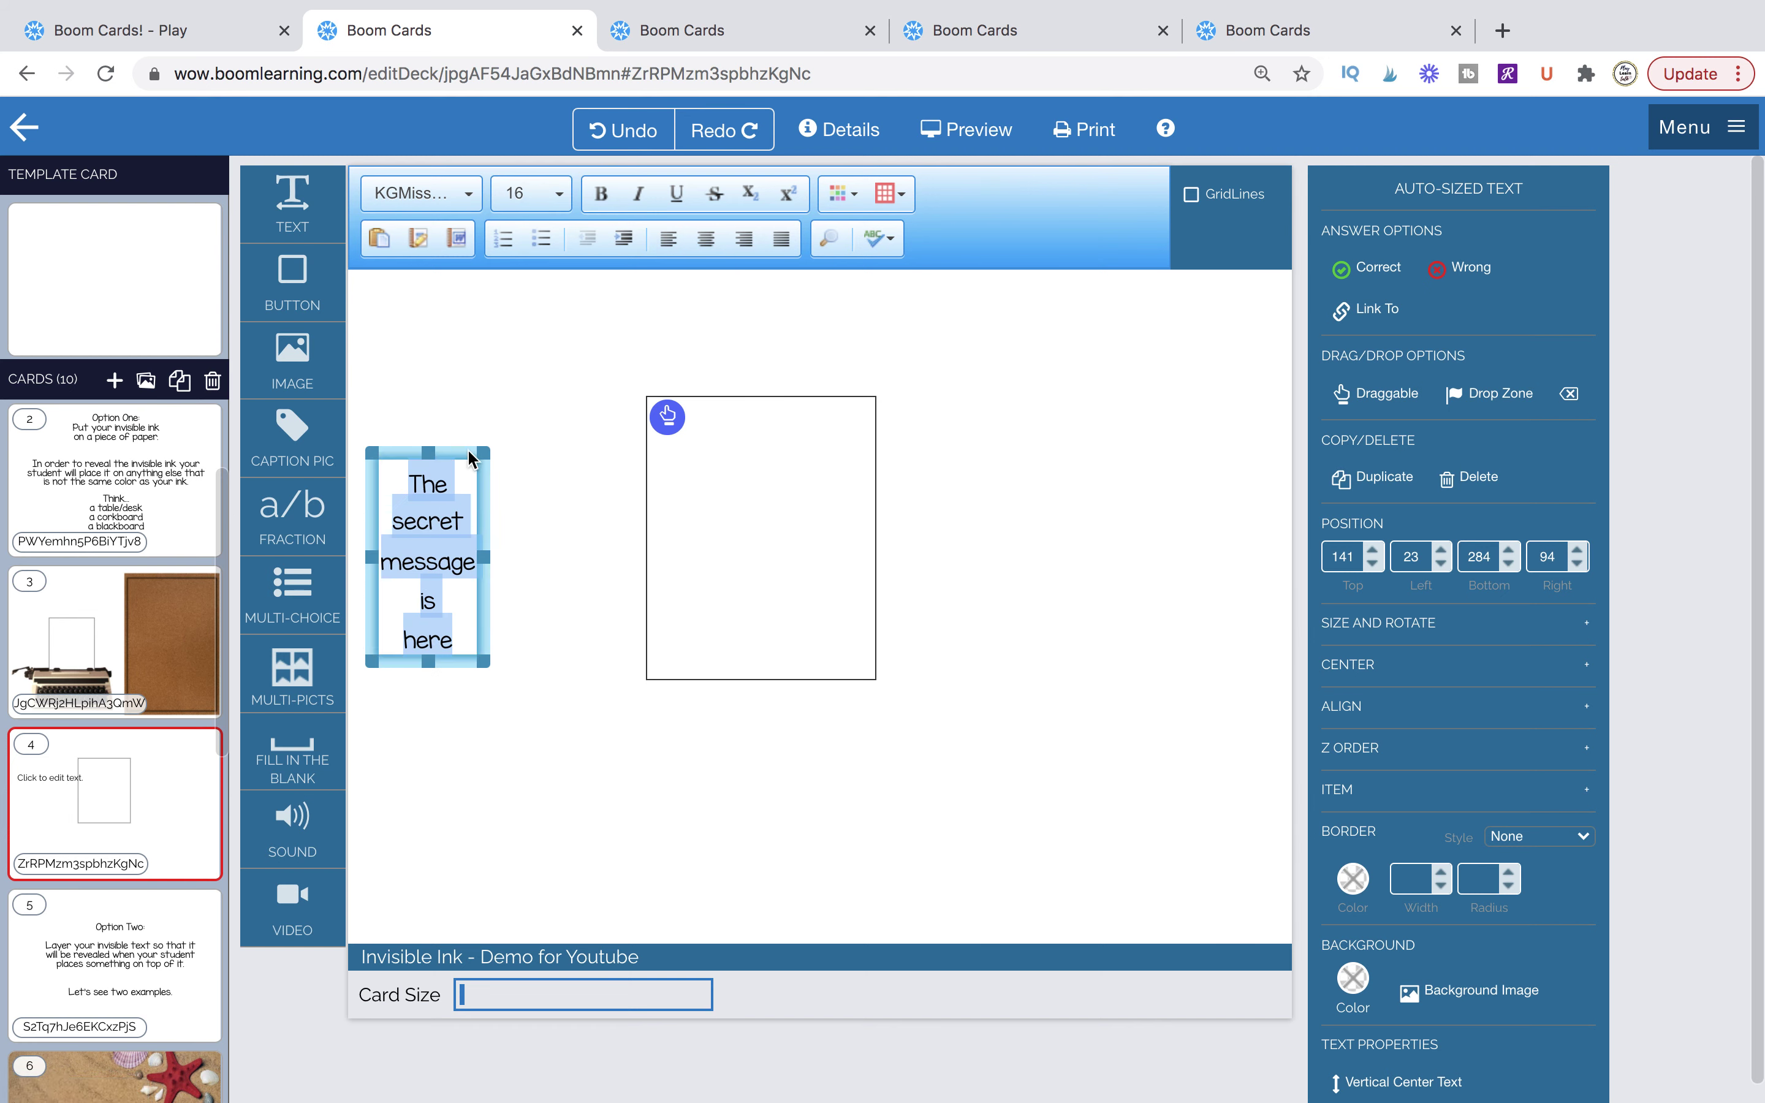
click(510, 452)
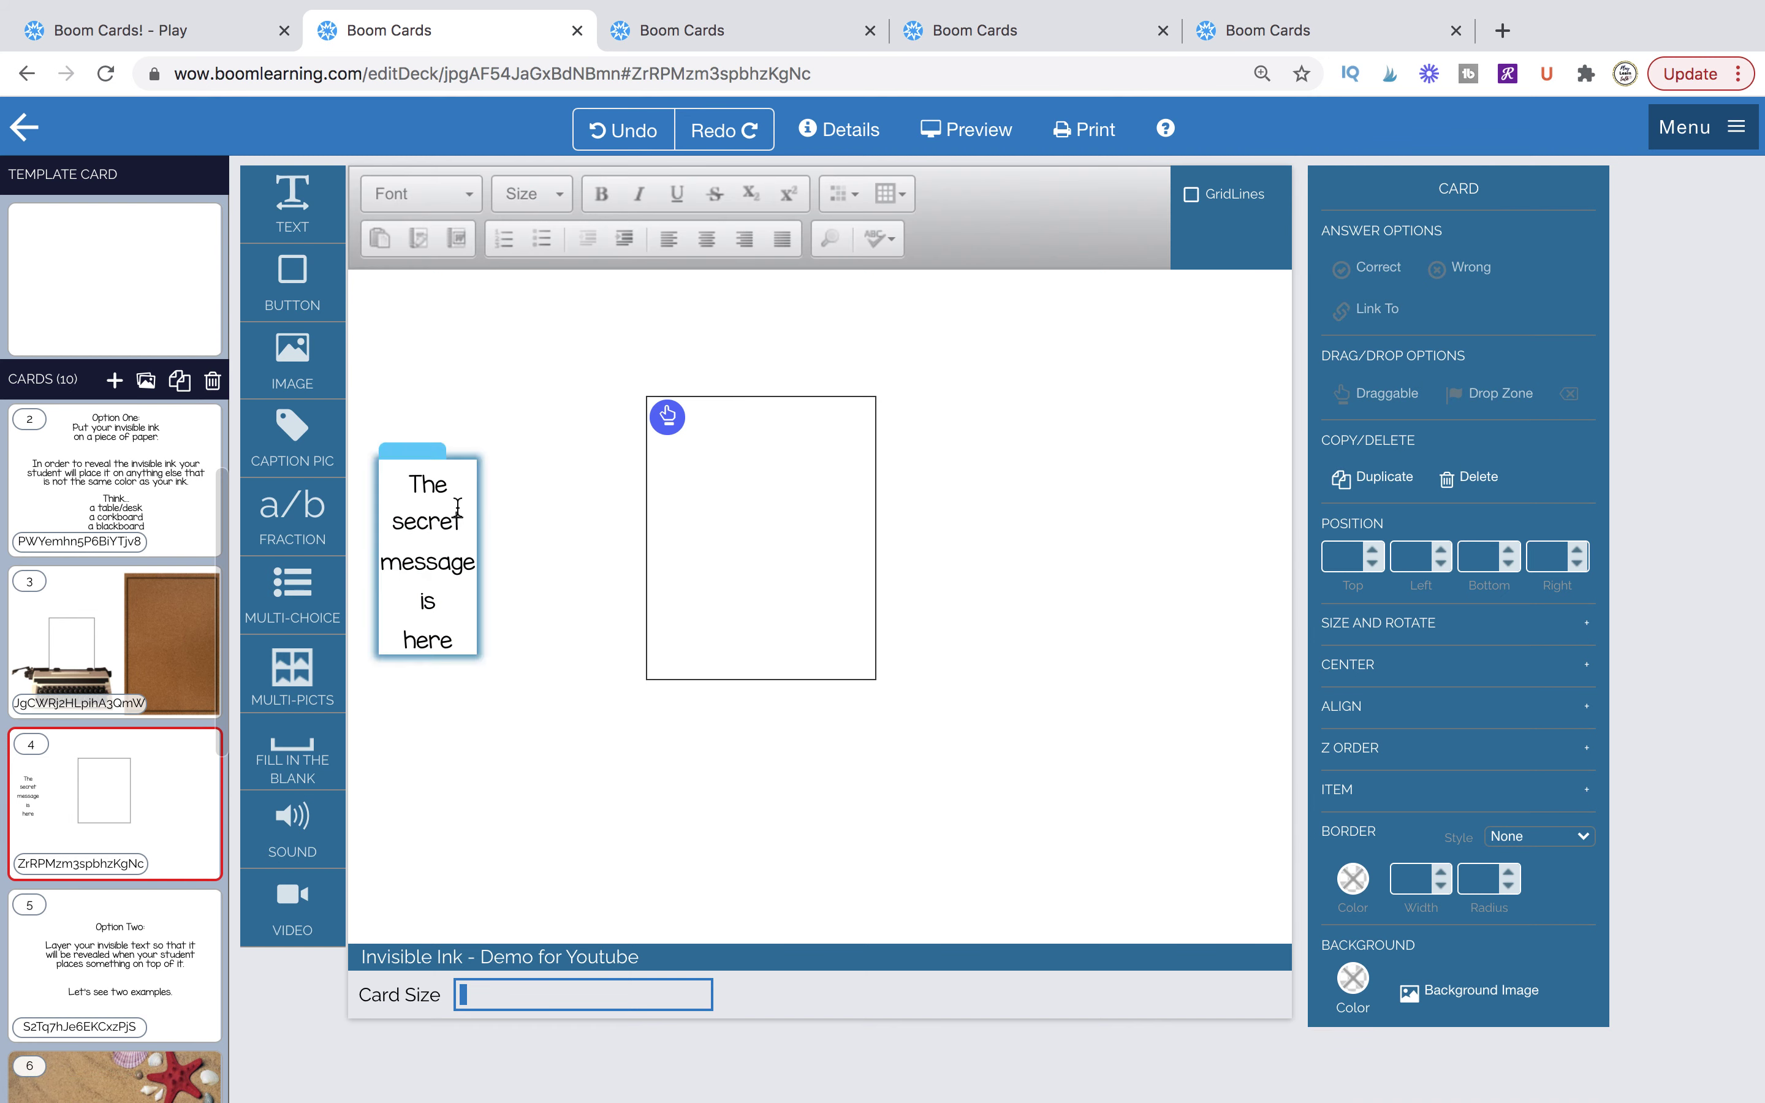
click(438, 452)
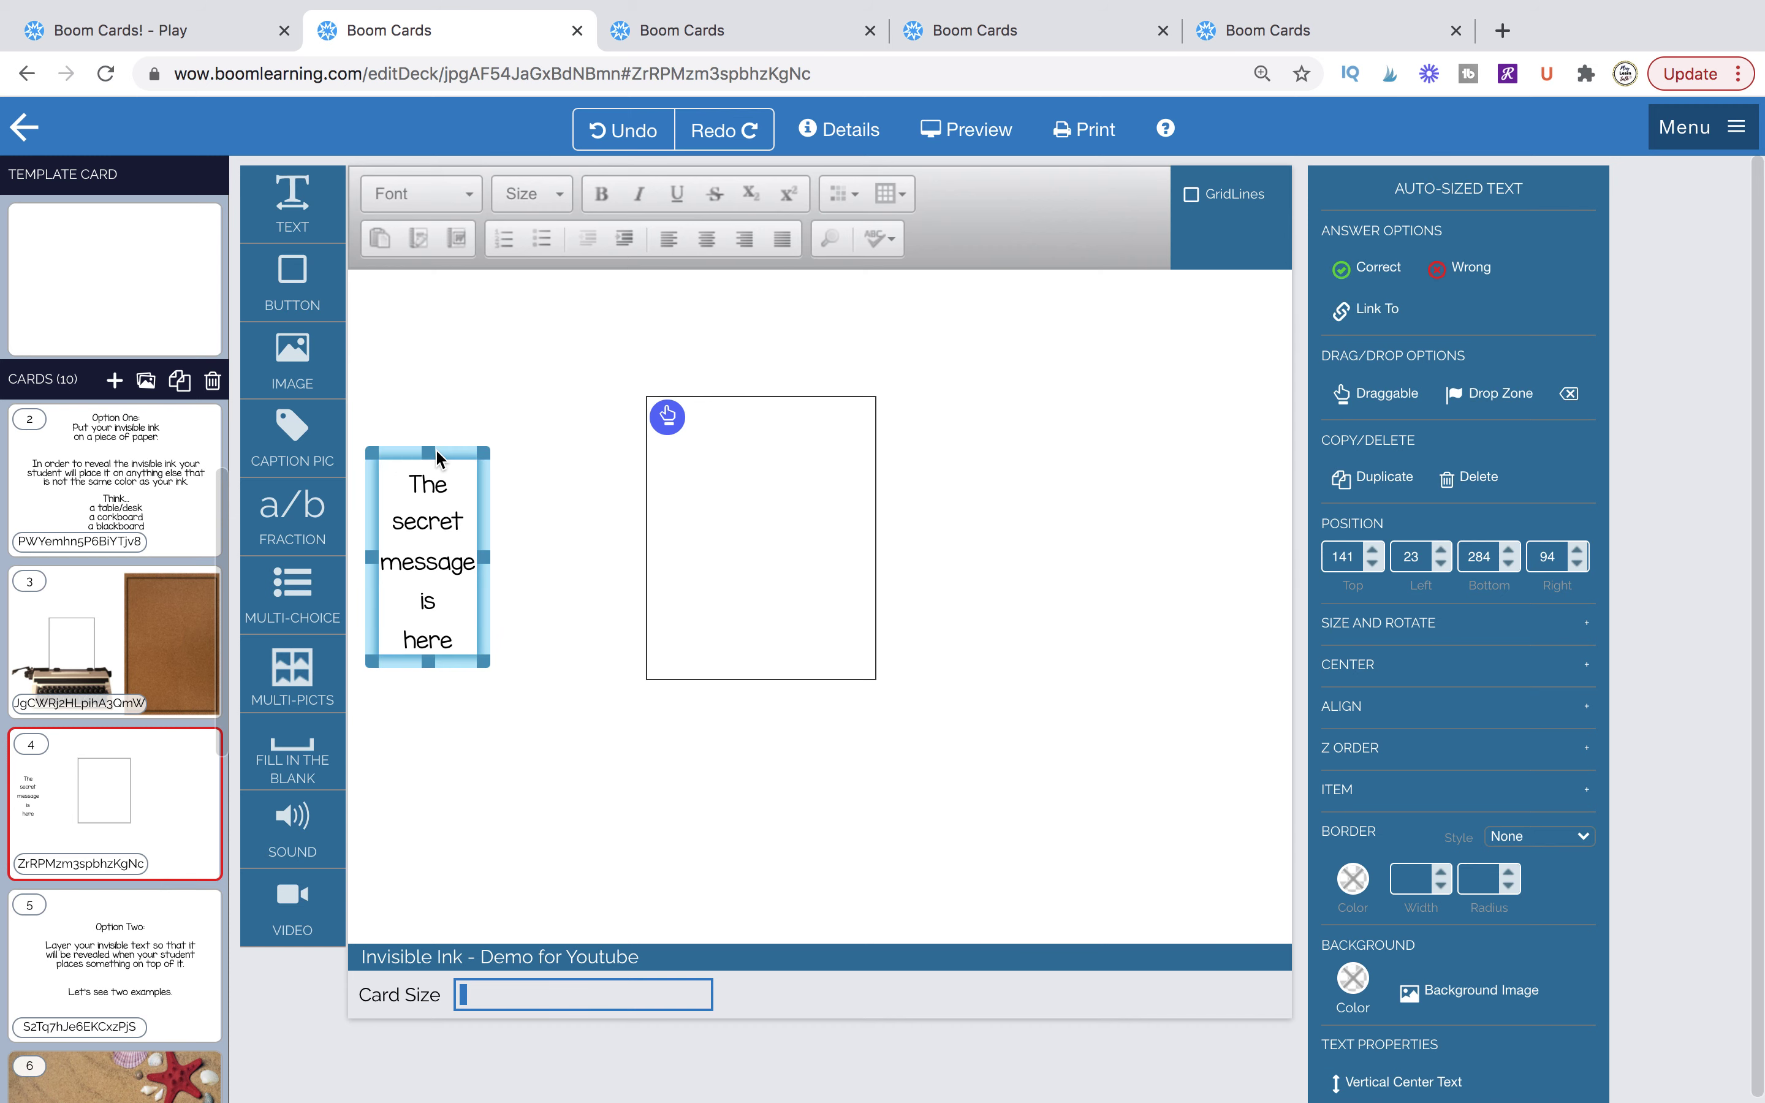
Restore the deleted message text box, resize it to fill its container and reposition the container.
key(Delete)
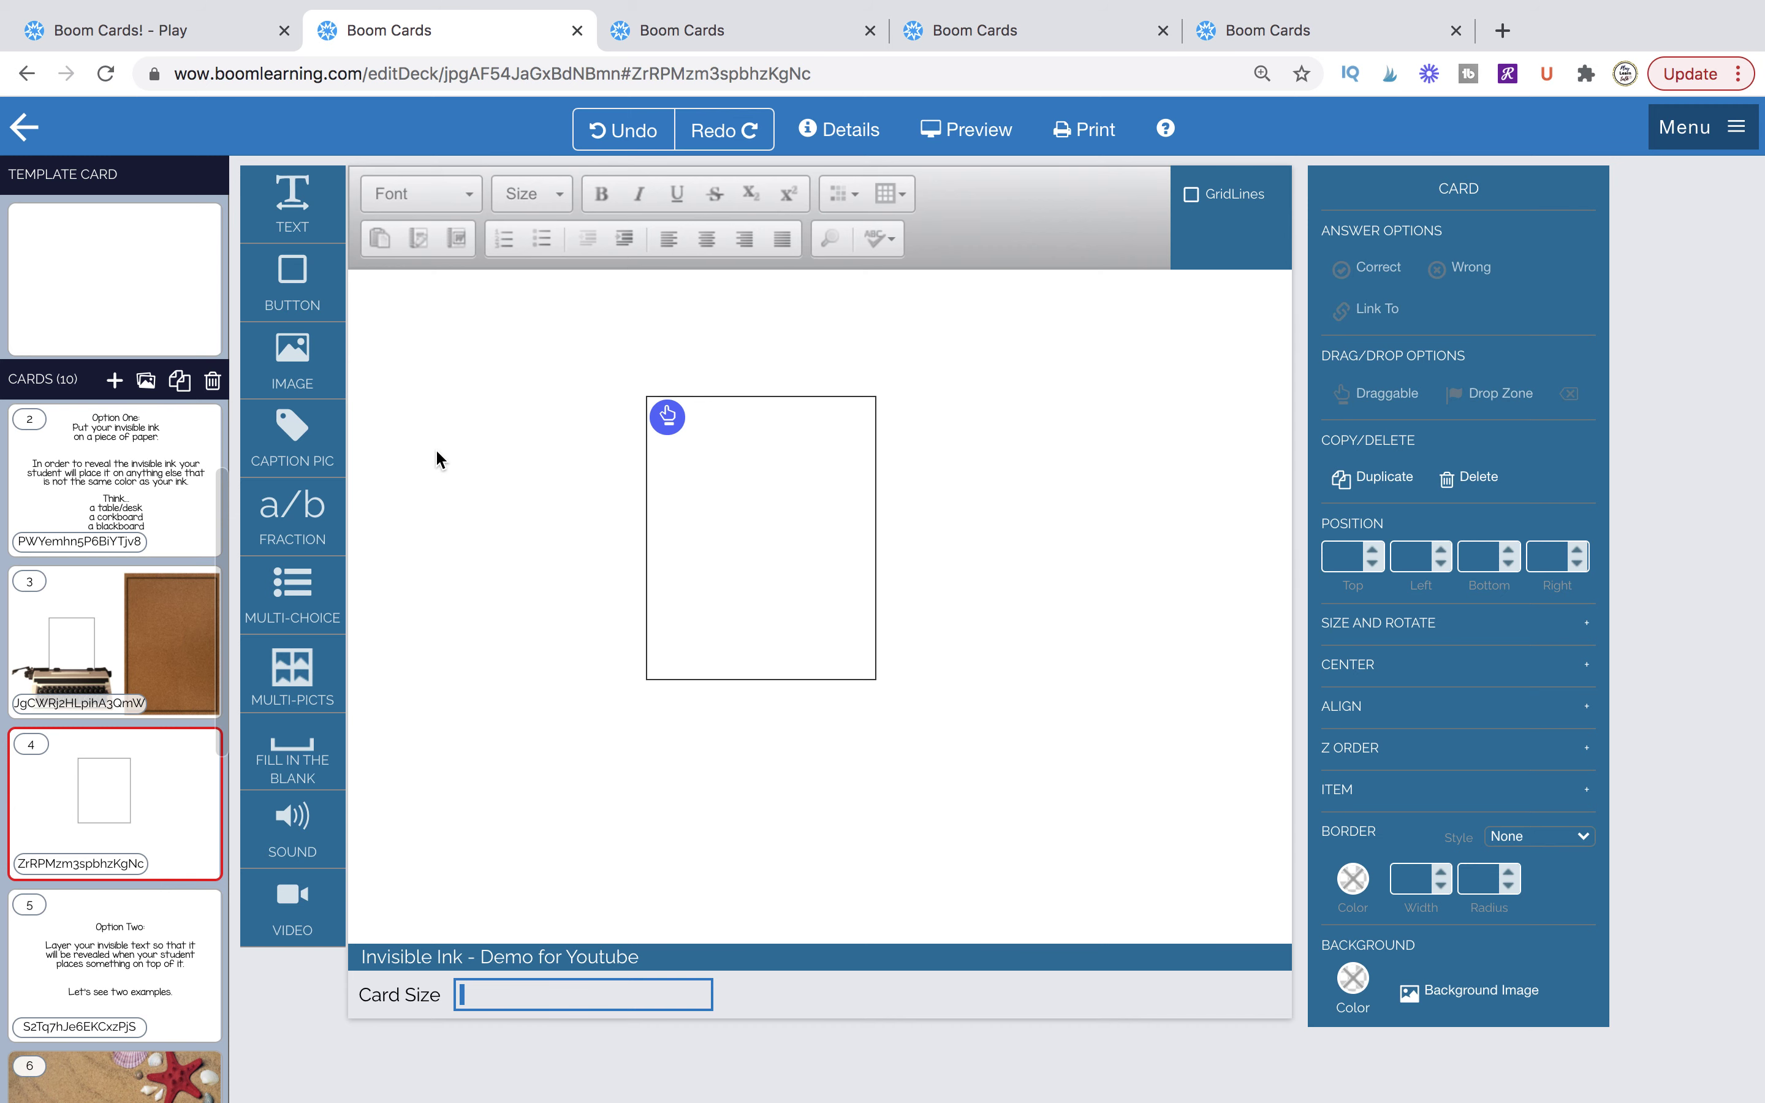
click(741, 564)
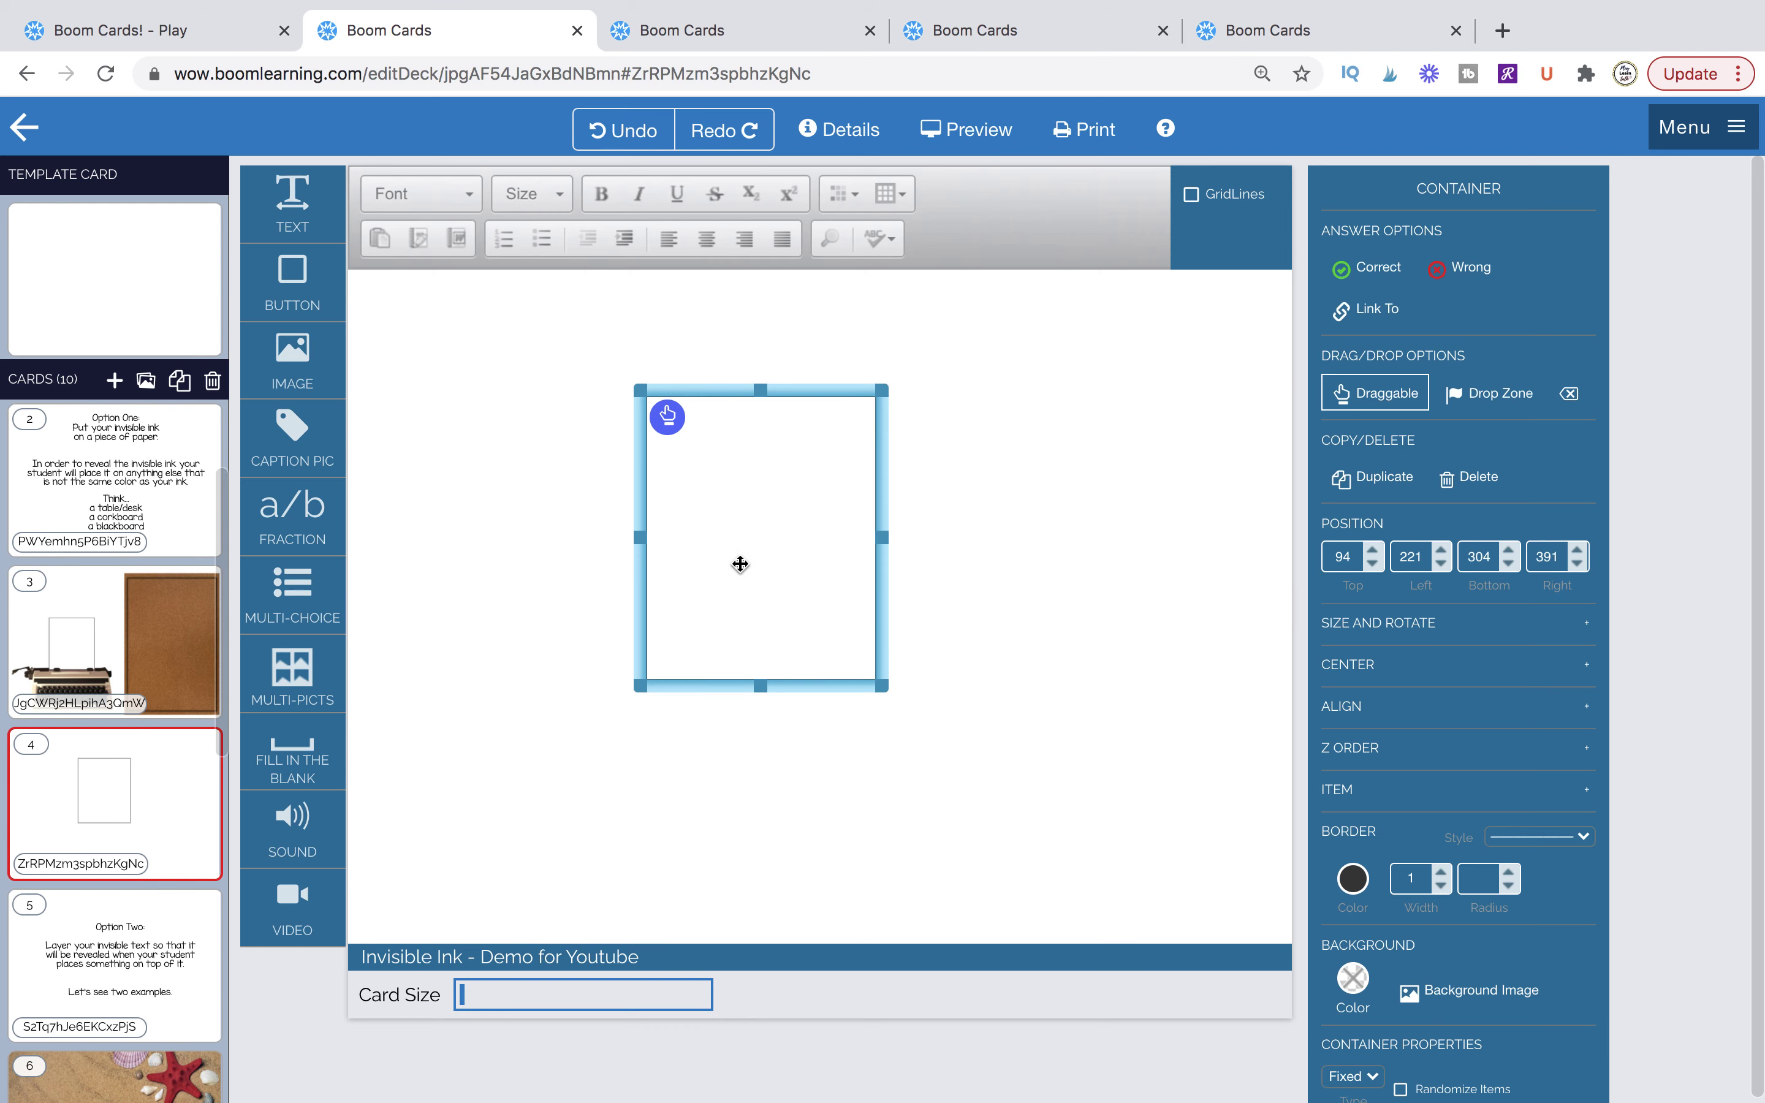
key(super+z)
click(891, 574)
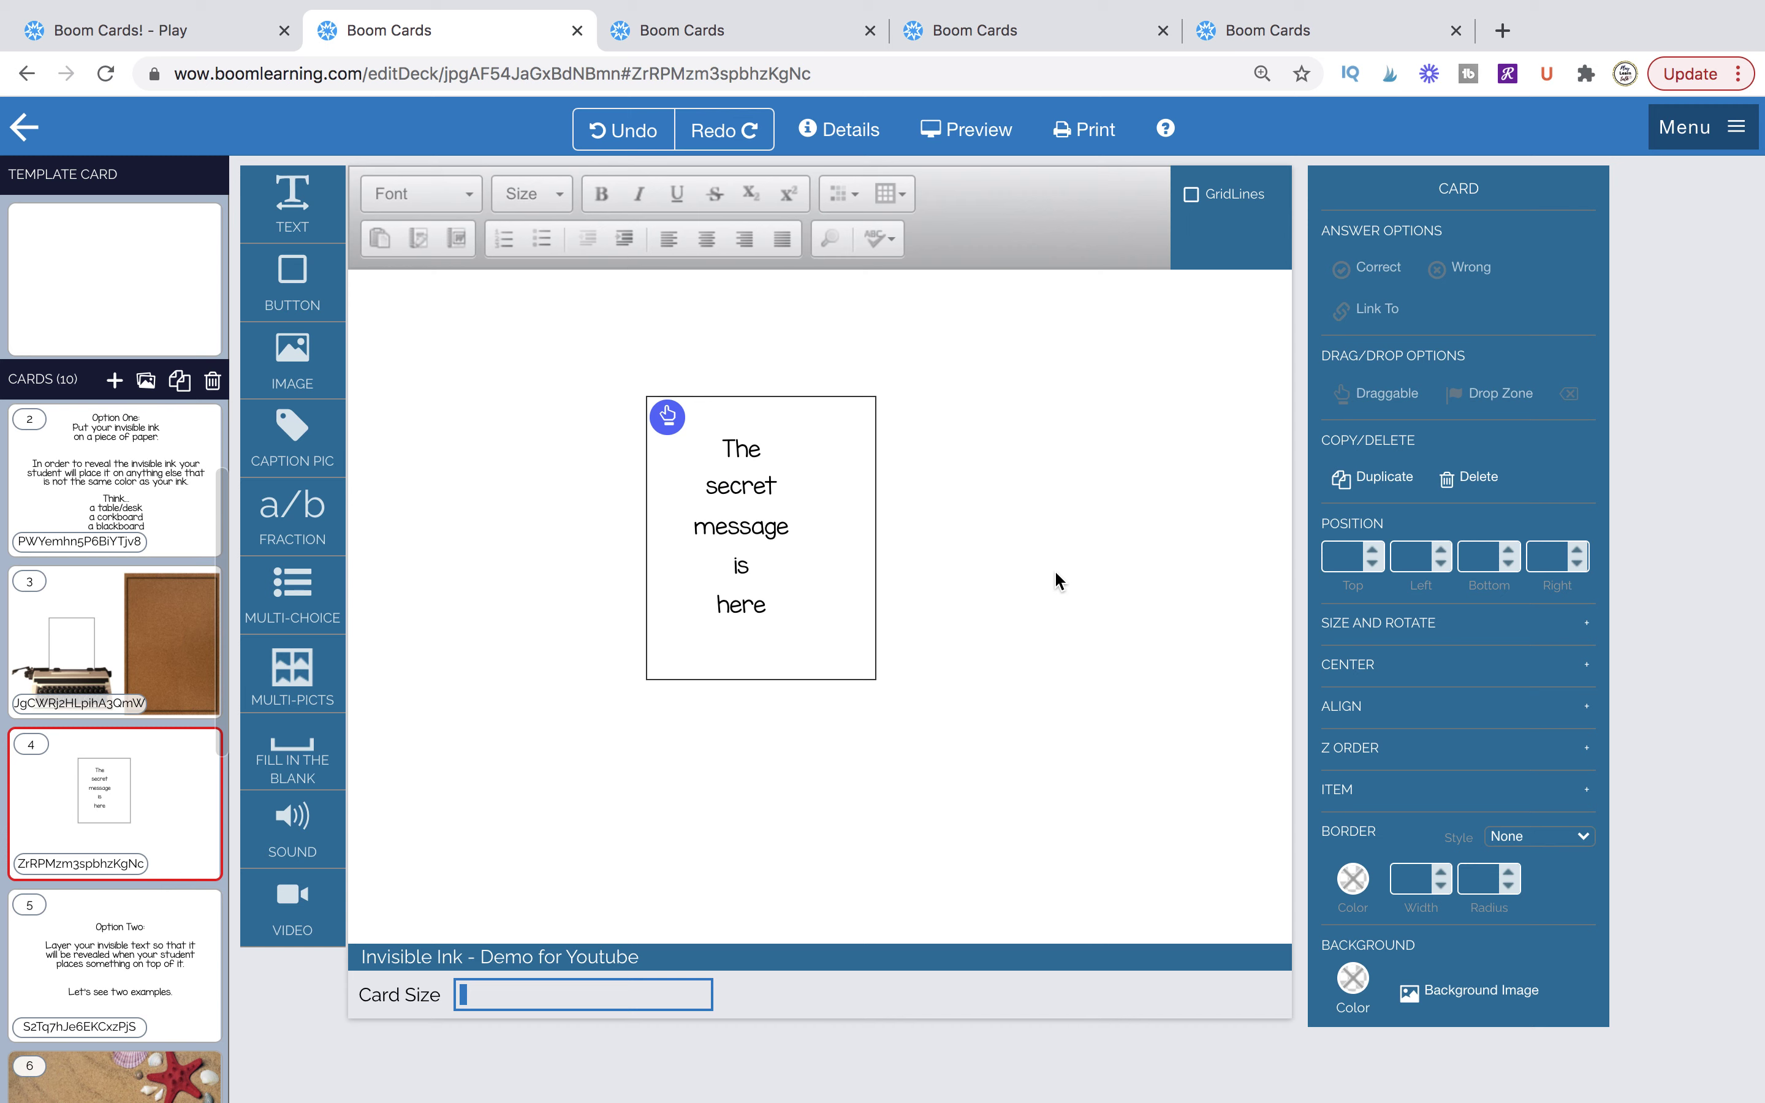
click(768, 443)
drag(817, 490, 856, 662)
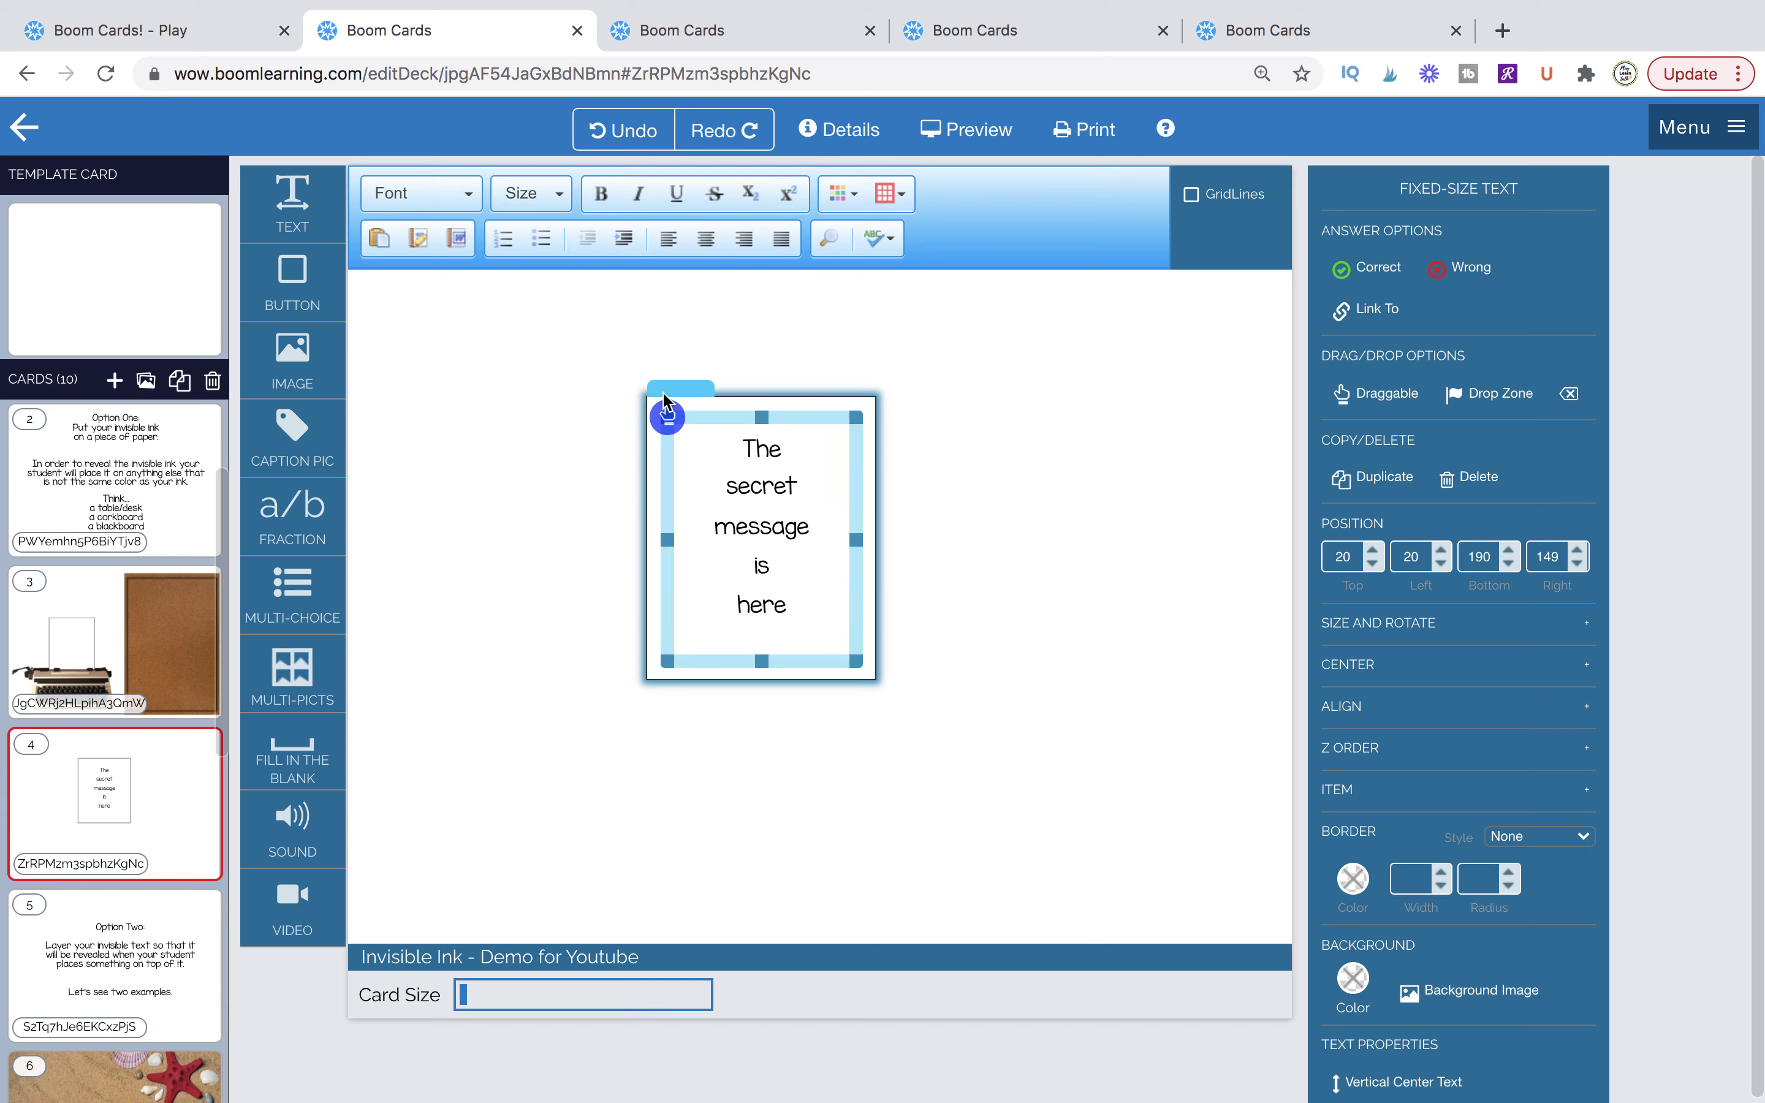
drag(656, 390, 722, 425)
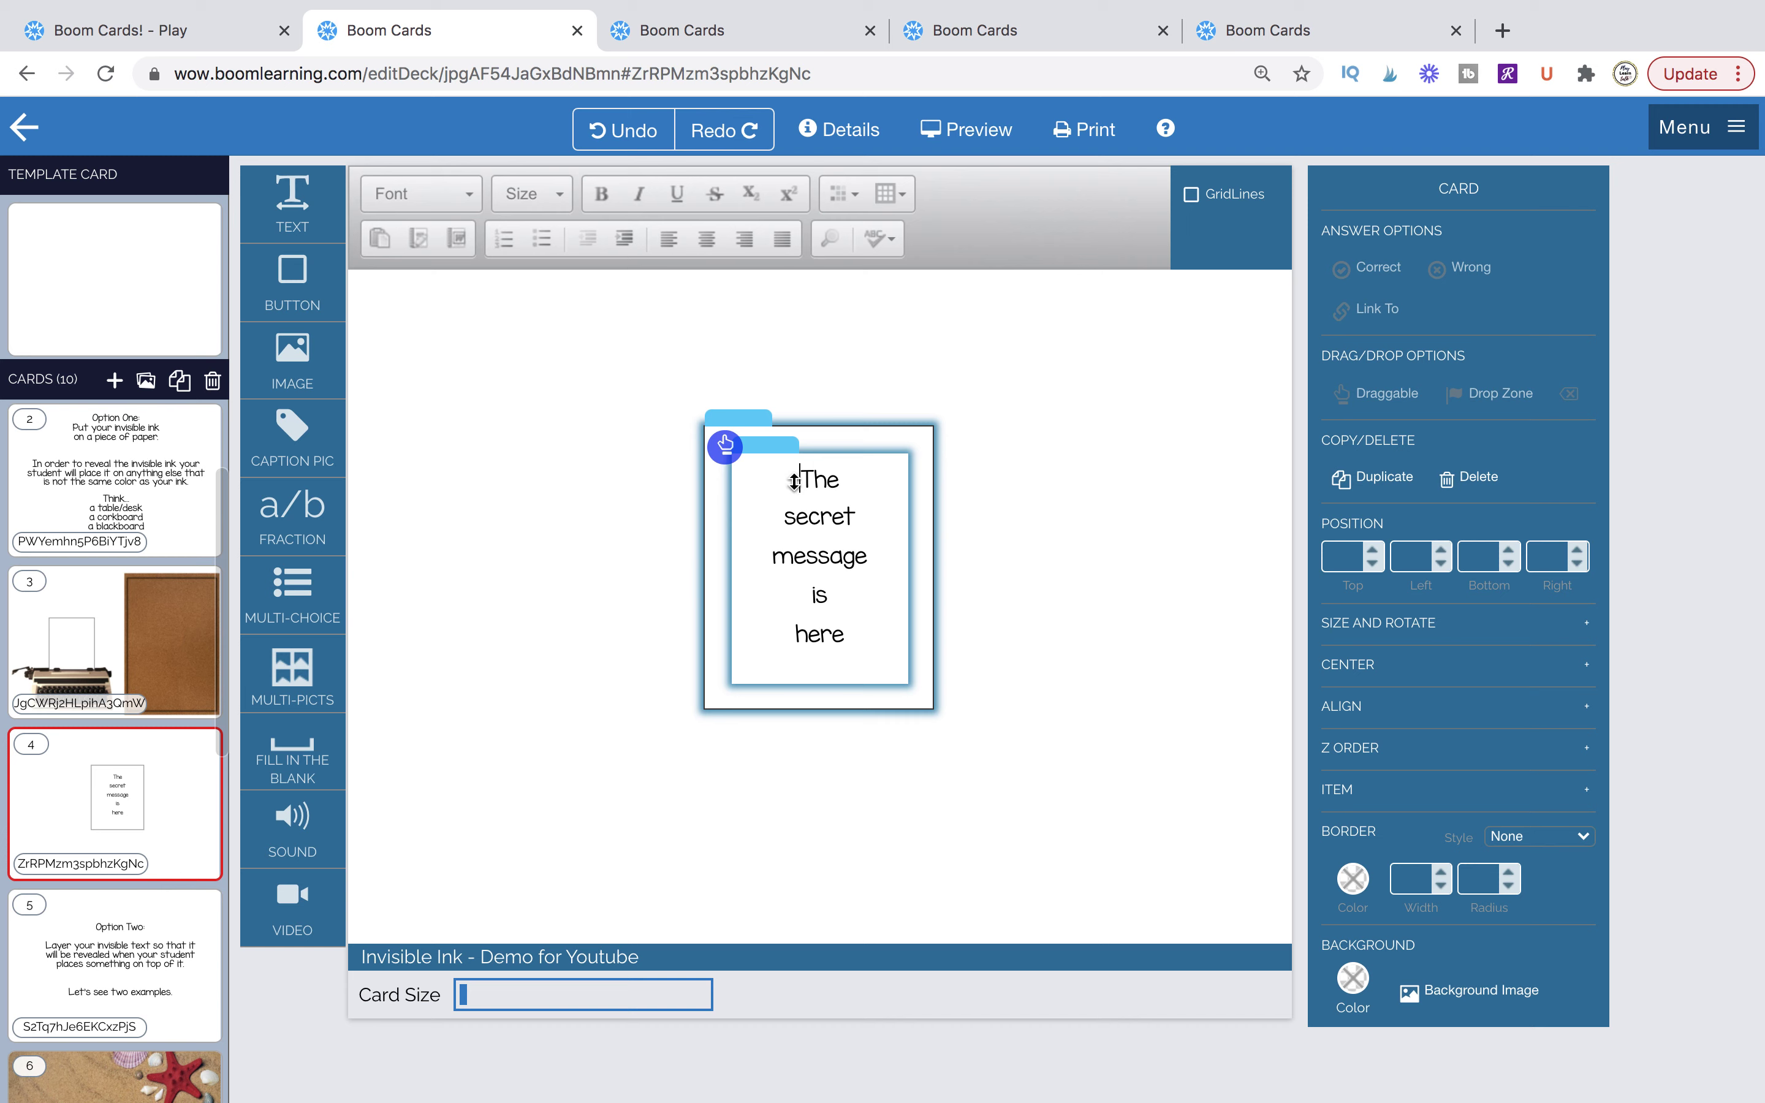
Make the message text white and move its container to the card's left side.
drag(799, 478, 851, 632)
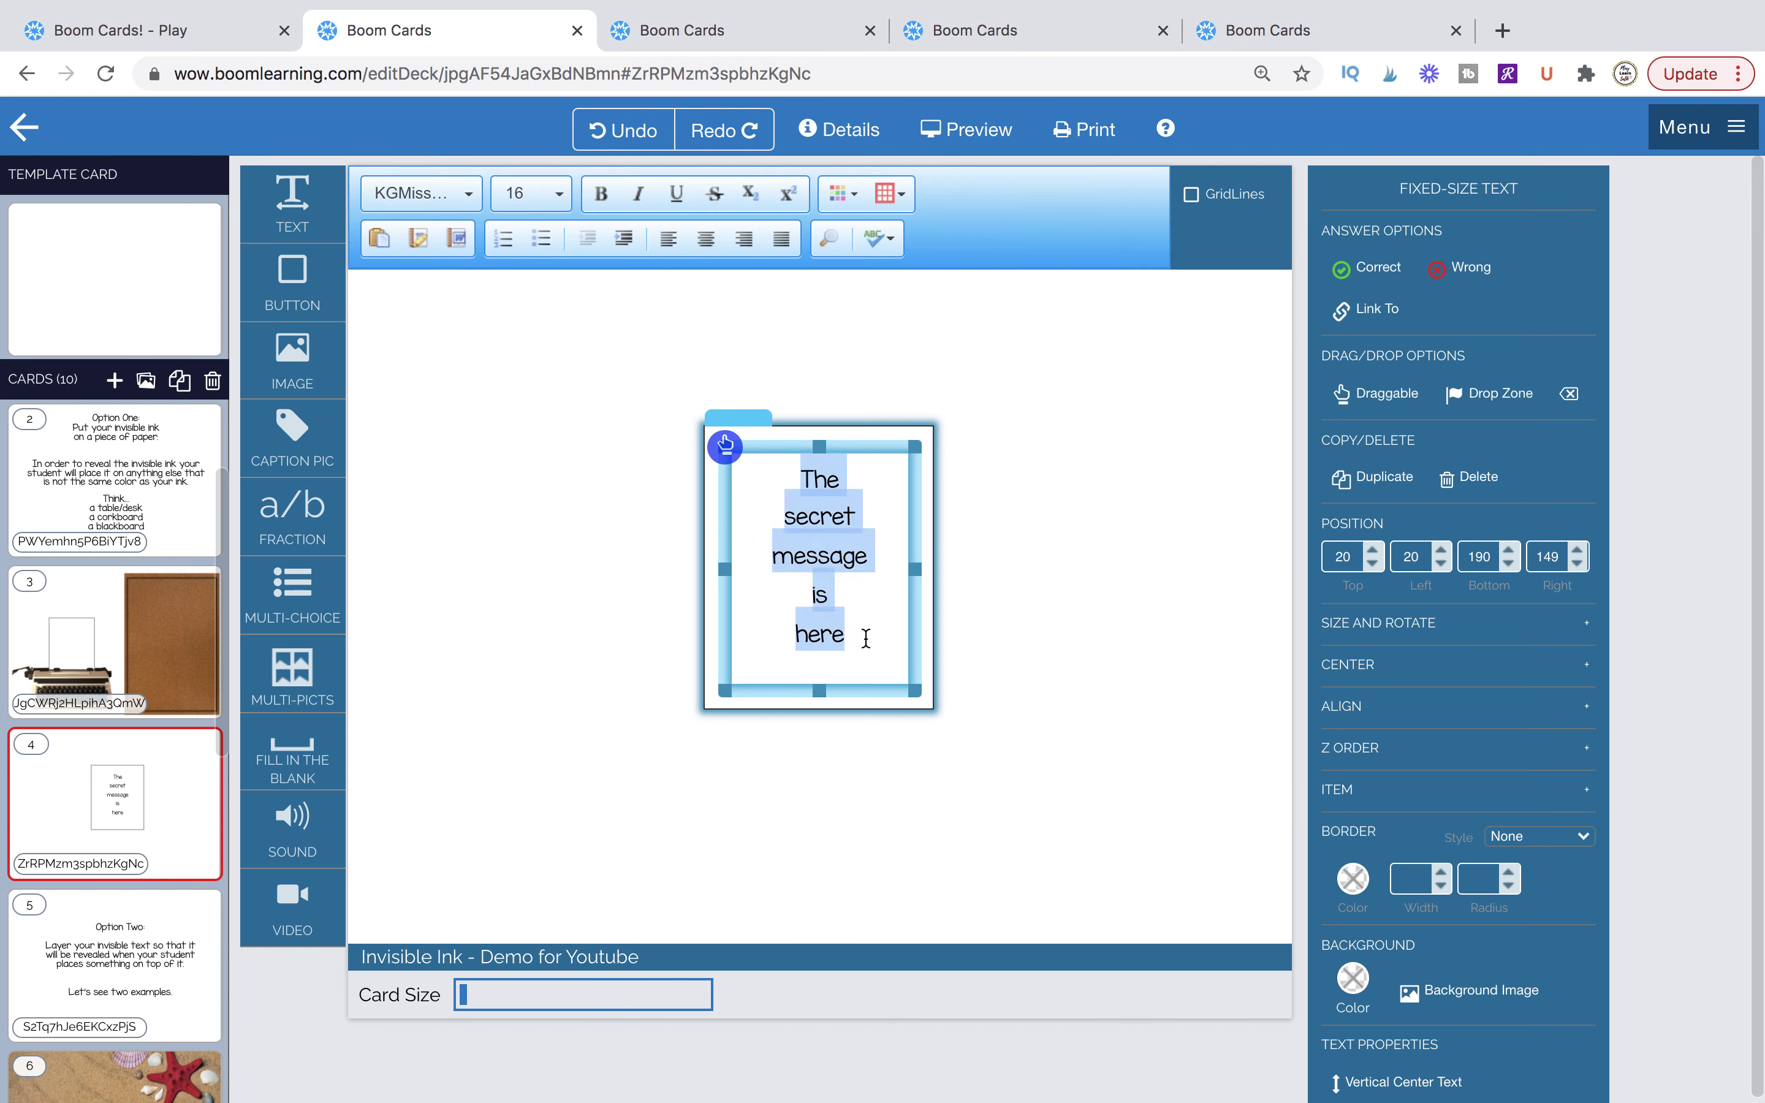
click(844, 194)
click(1016, 350)
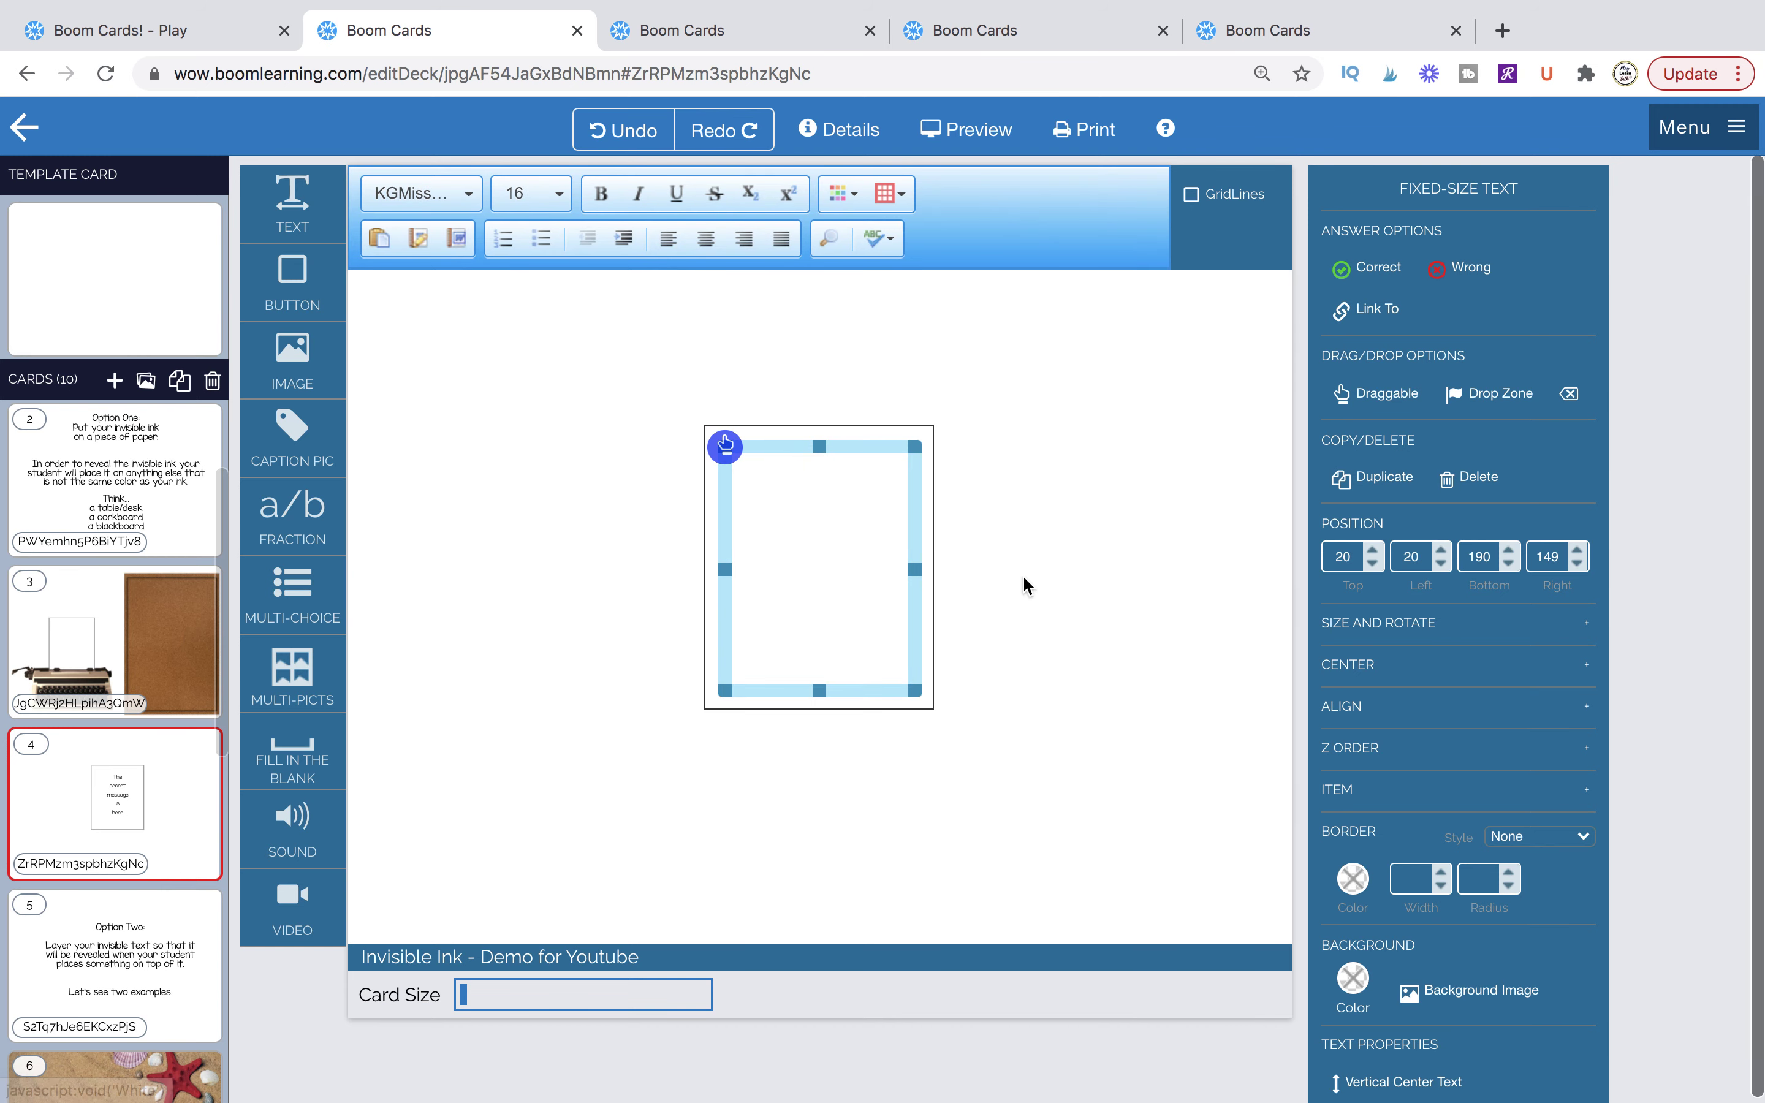
click(1024, 584)
drag(745, 429, 492, 435)
Add an enlarged corkboard image, then preview dragging the white box onto it.
drag(292, 377, 933, 487)
click(718, 723)
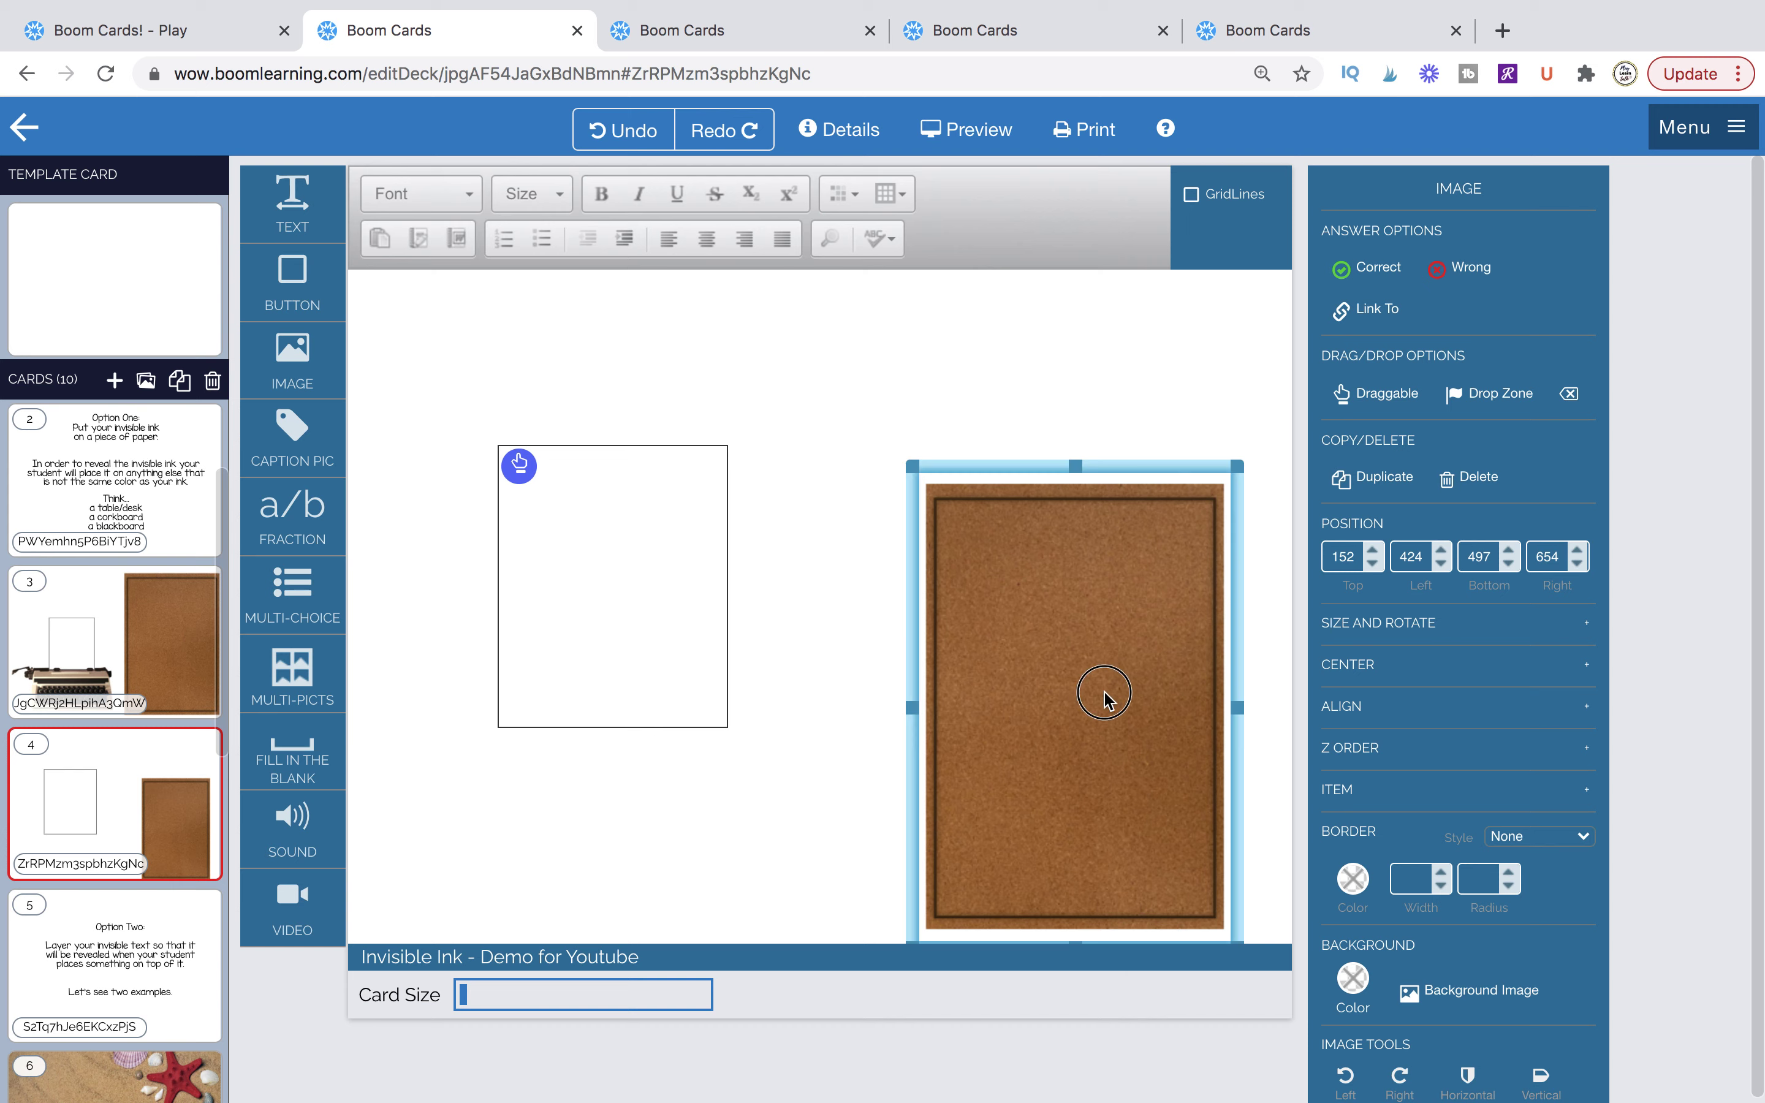
drag(1107, 701, 989, 544)
mouse_move(1118, 794)
mouse_down()
mouse_move(1280, 935)
mouse_move(1090, 770)
mouse_up()
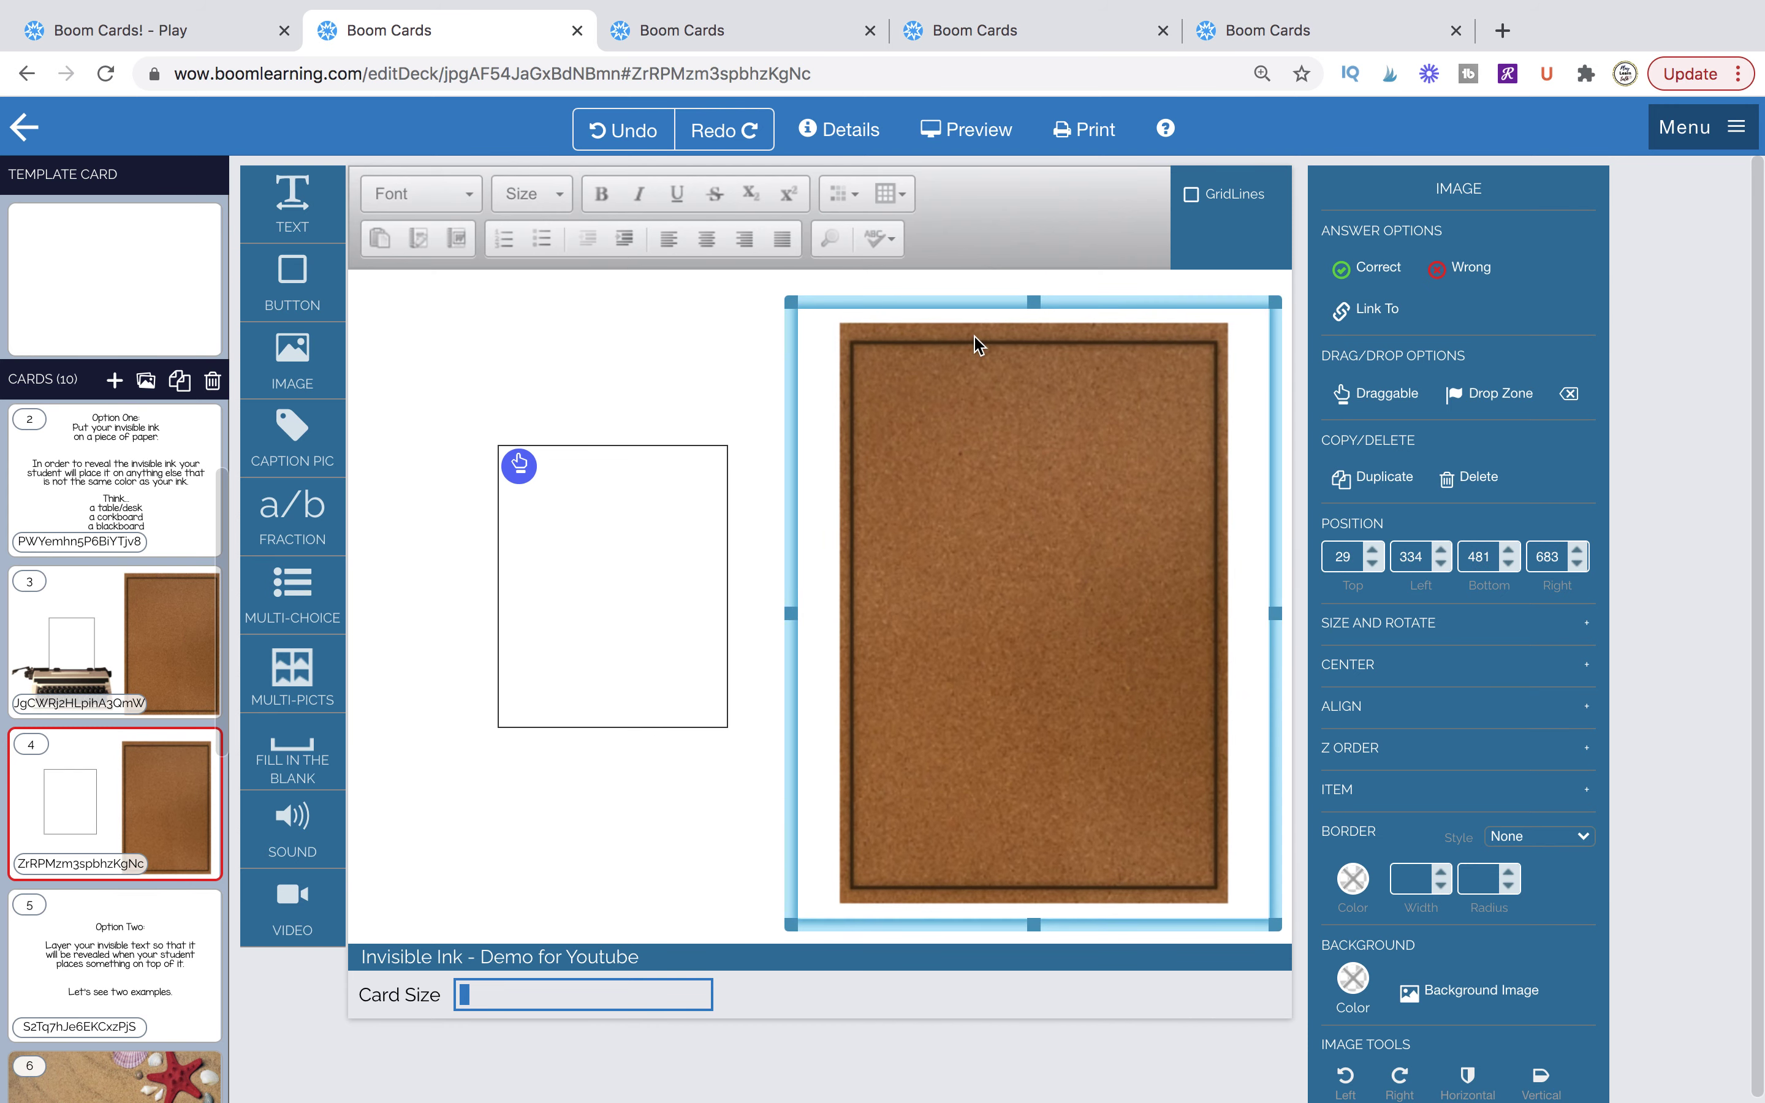
click(965, 143)
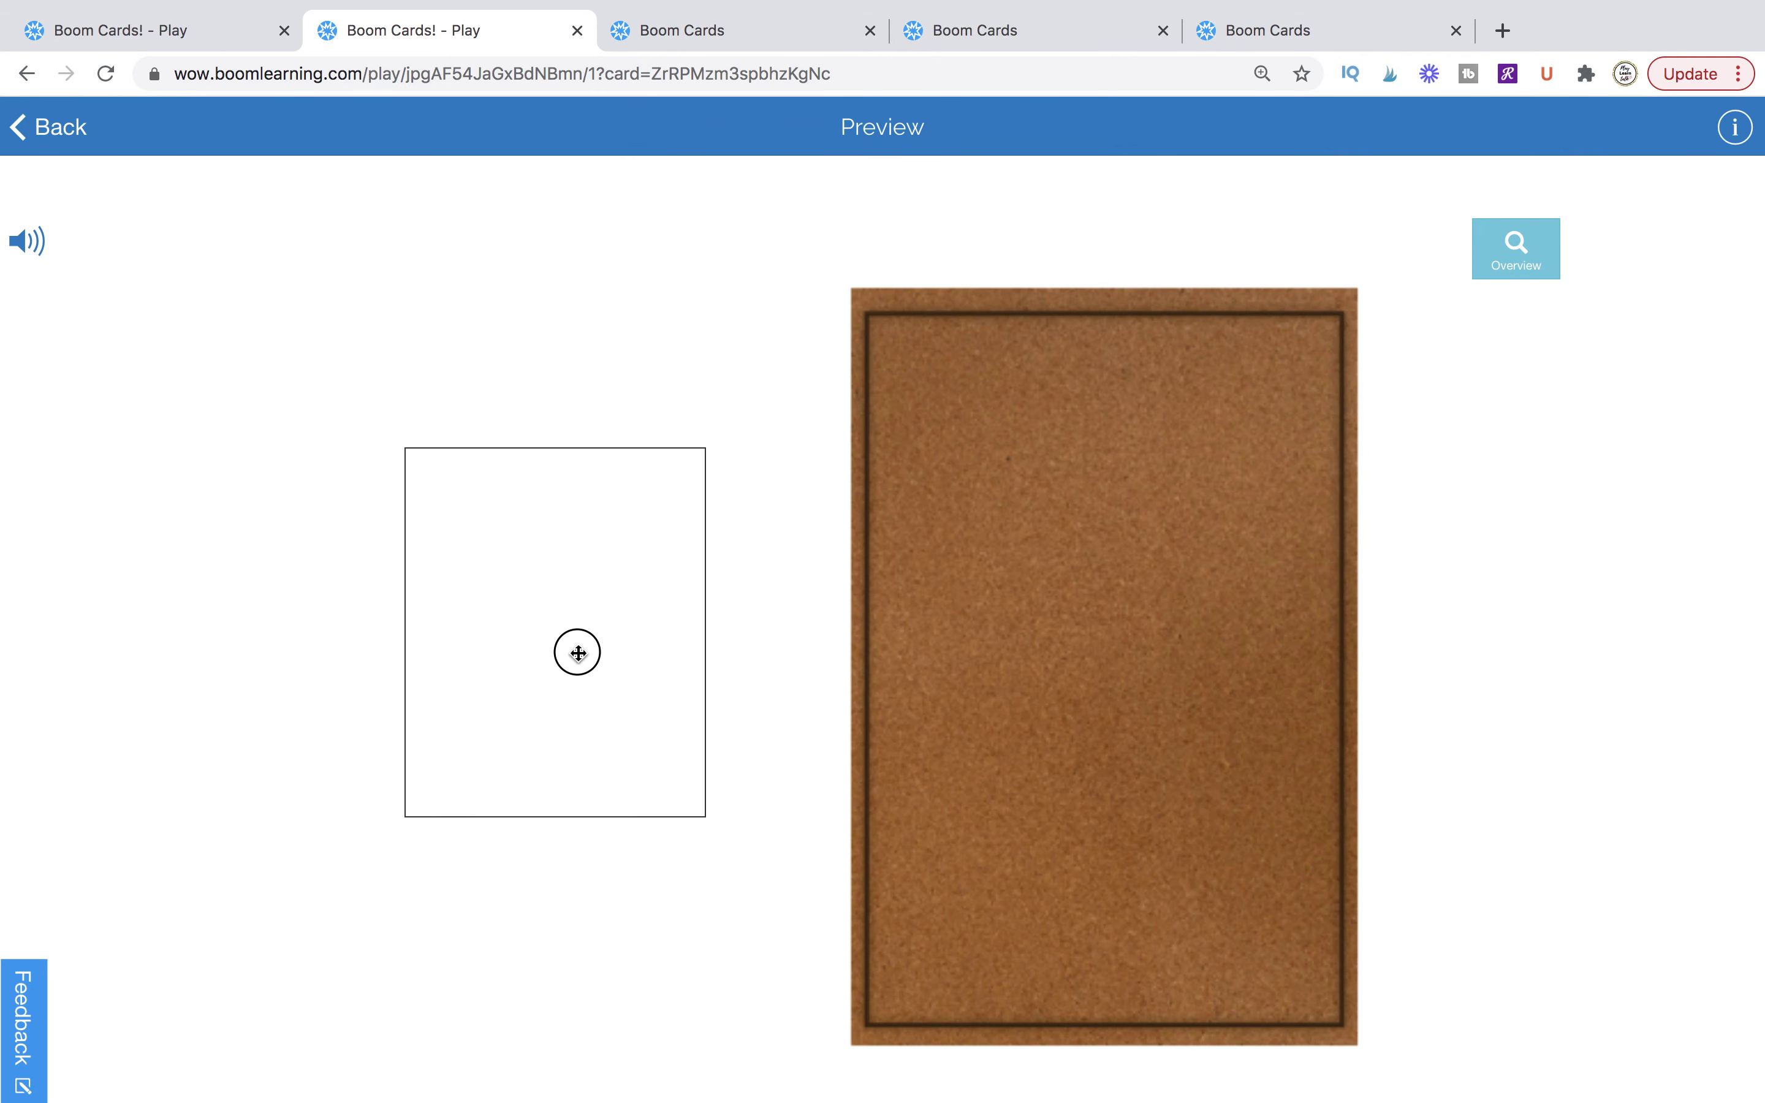
drag(575, 650, 1106, 643)
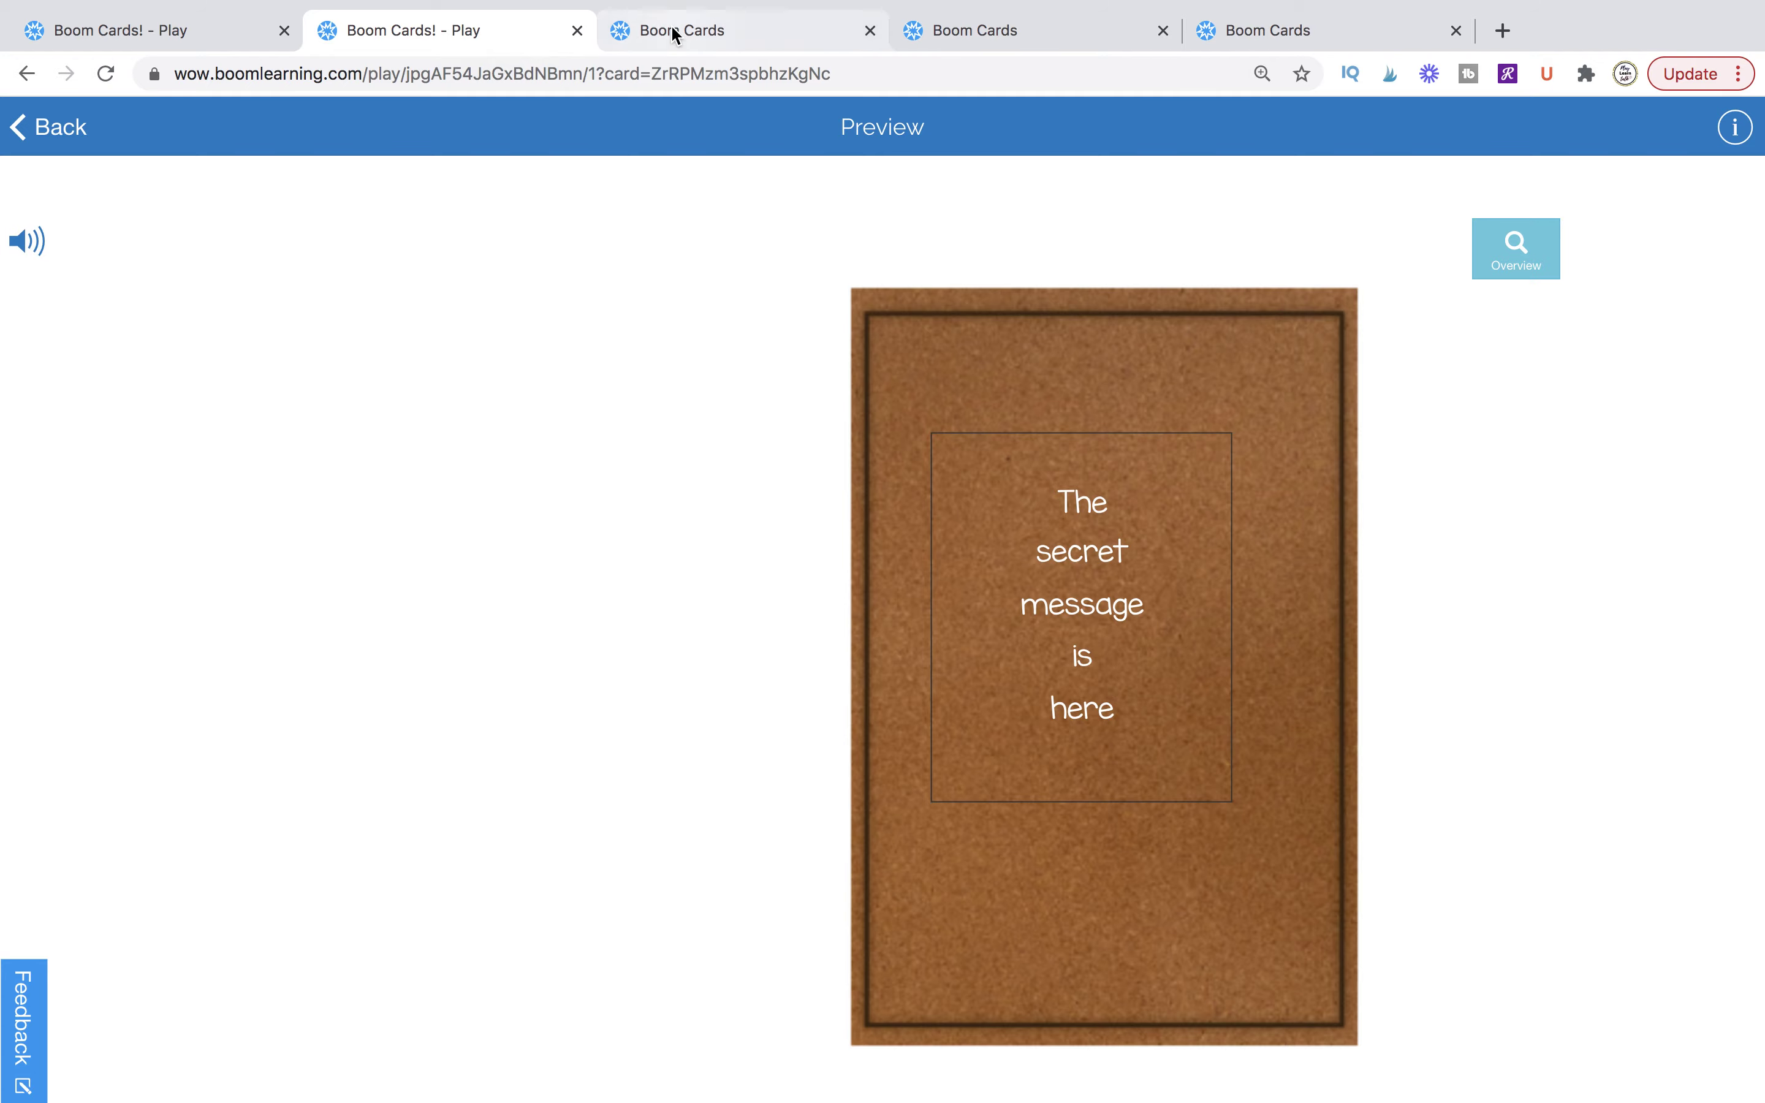
In the other preview, pull the scroll out of the bottle and advance to the shells card.
click(192, 33)
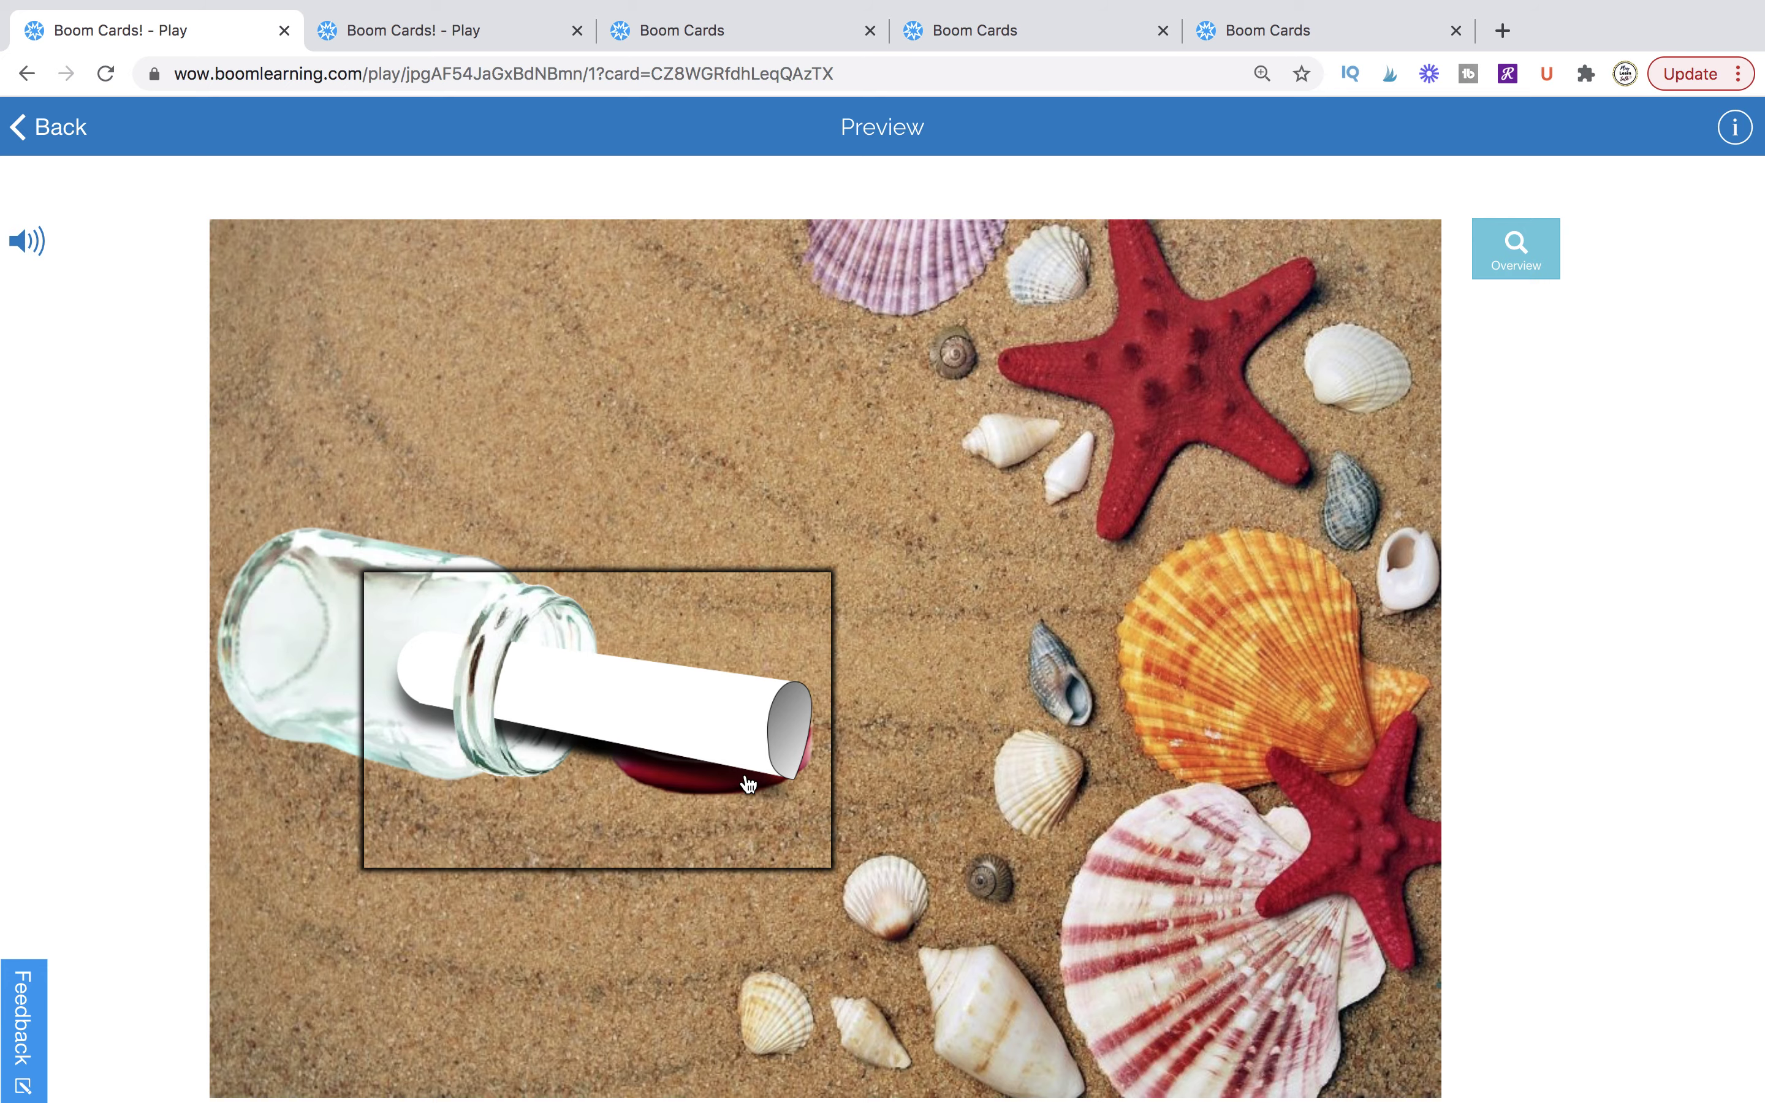
drag(715, 717, 962, 741)
click(962, 742)
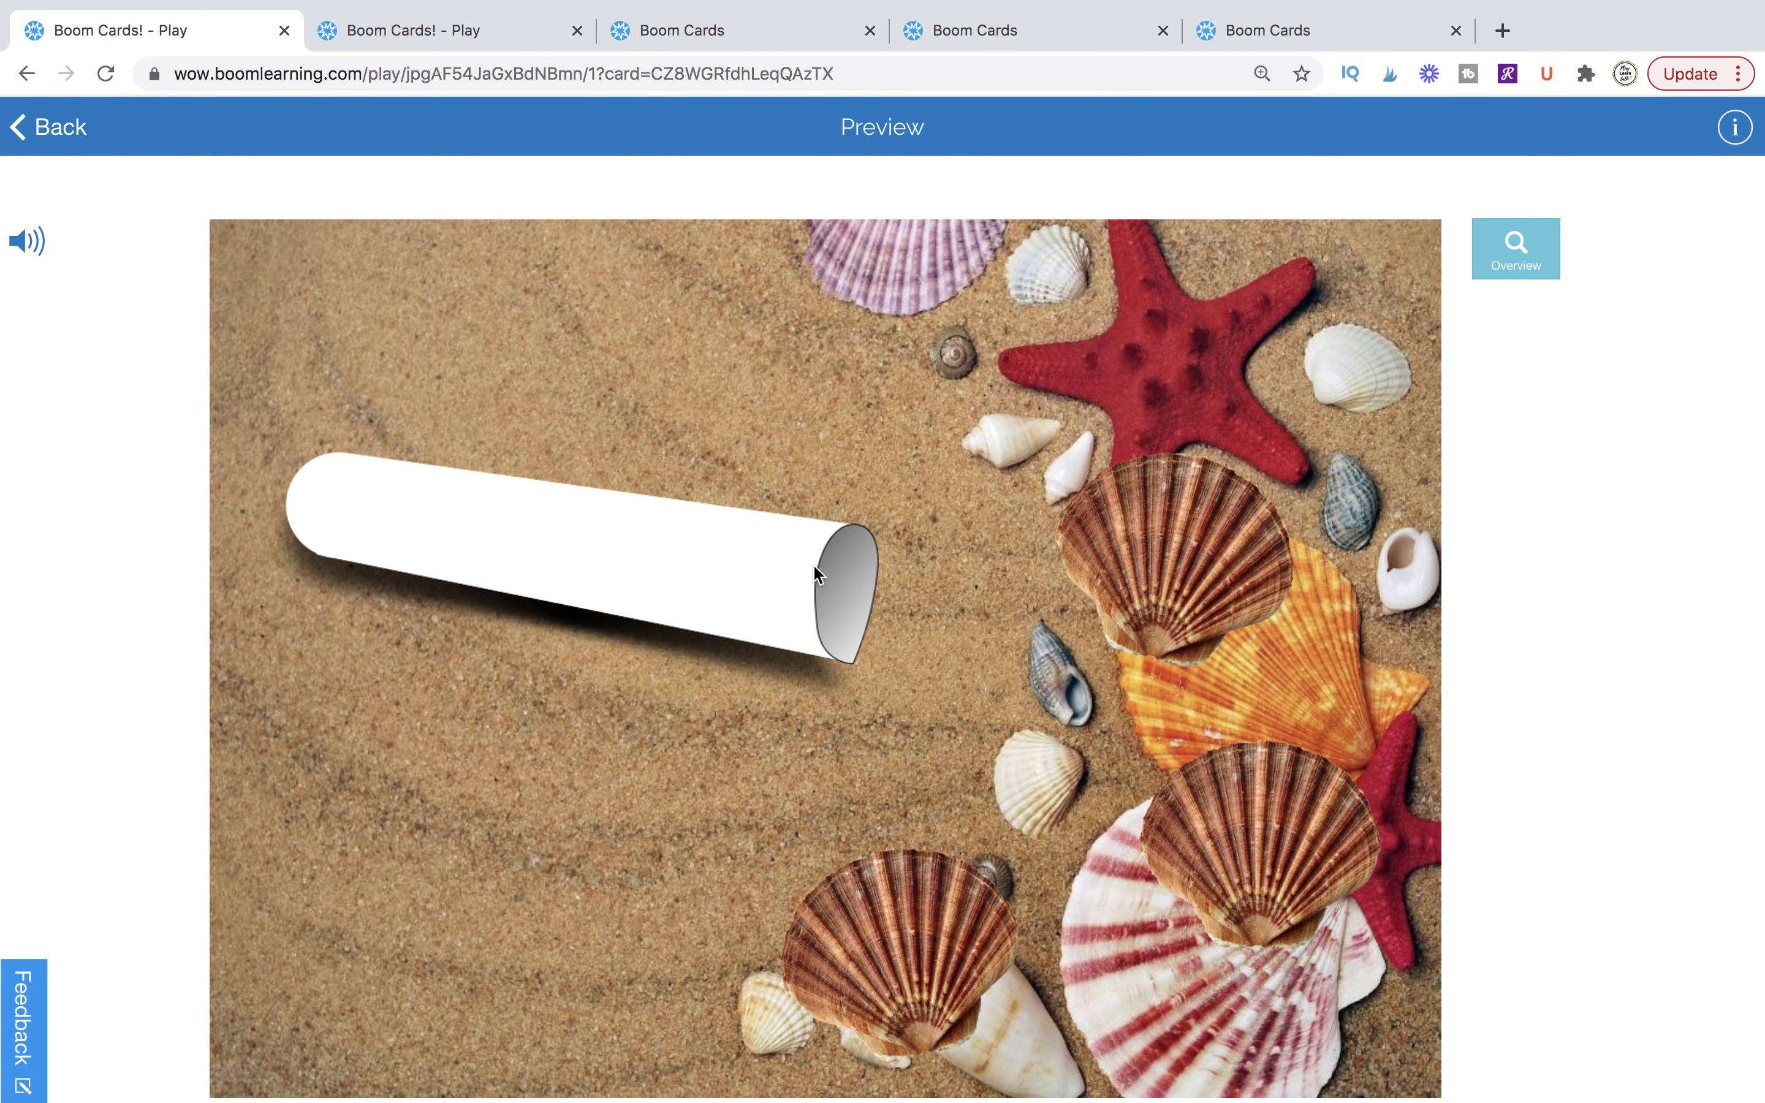
click(846, 615)
Place the three scallop shells on the scroll, revealing 'The hidden message is here'.
mouse_move(918, 938)
mouse_down()
mouse_move(925, 827)
mouse_move(921, 918)
mouse_up()
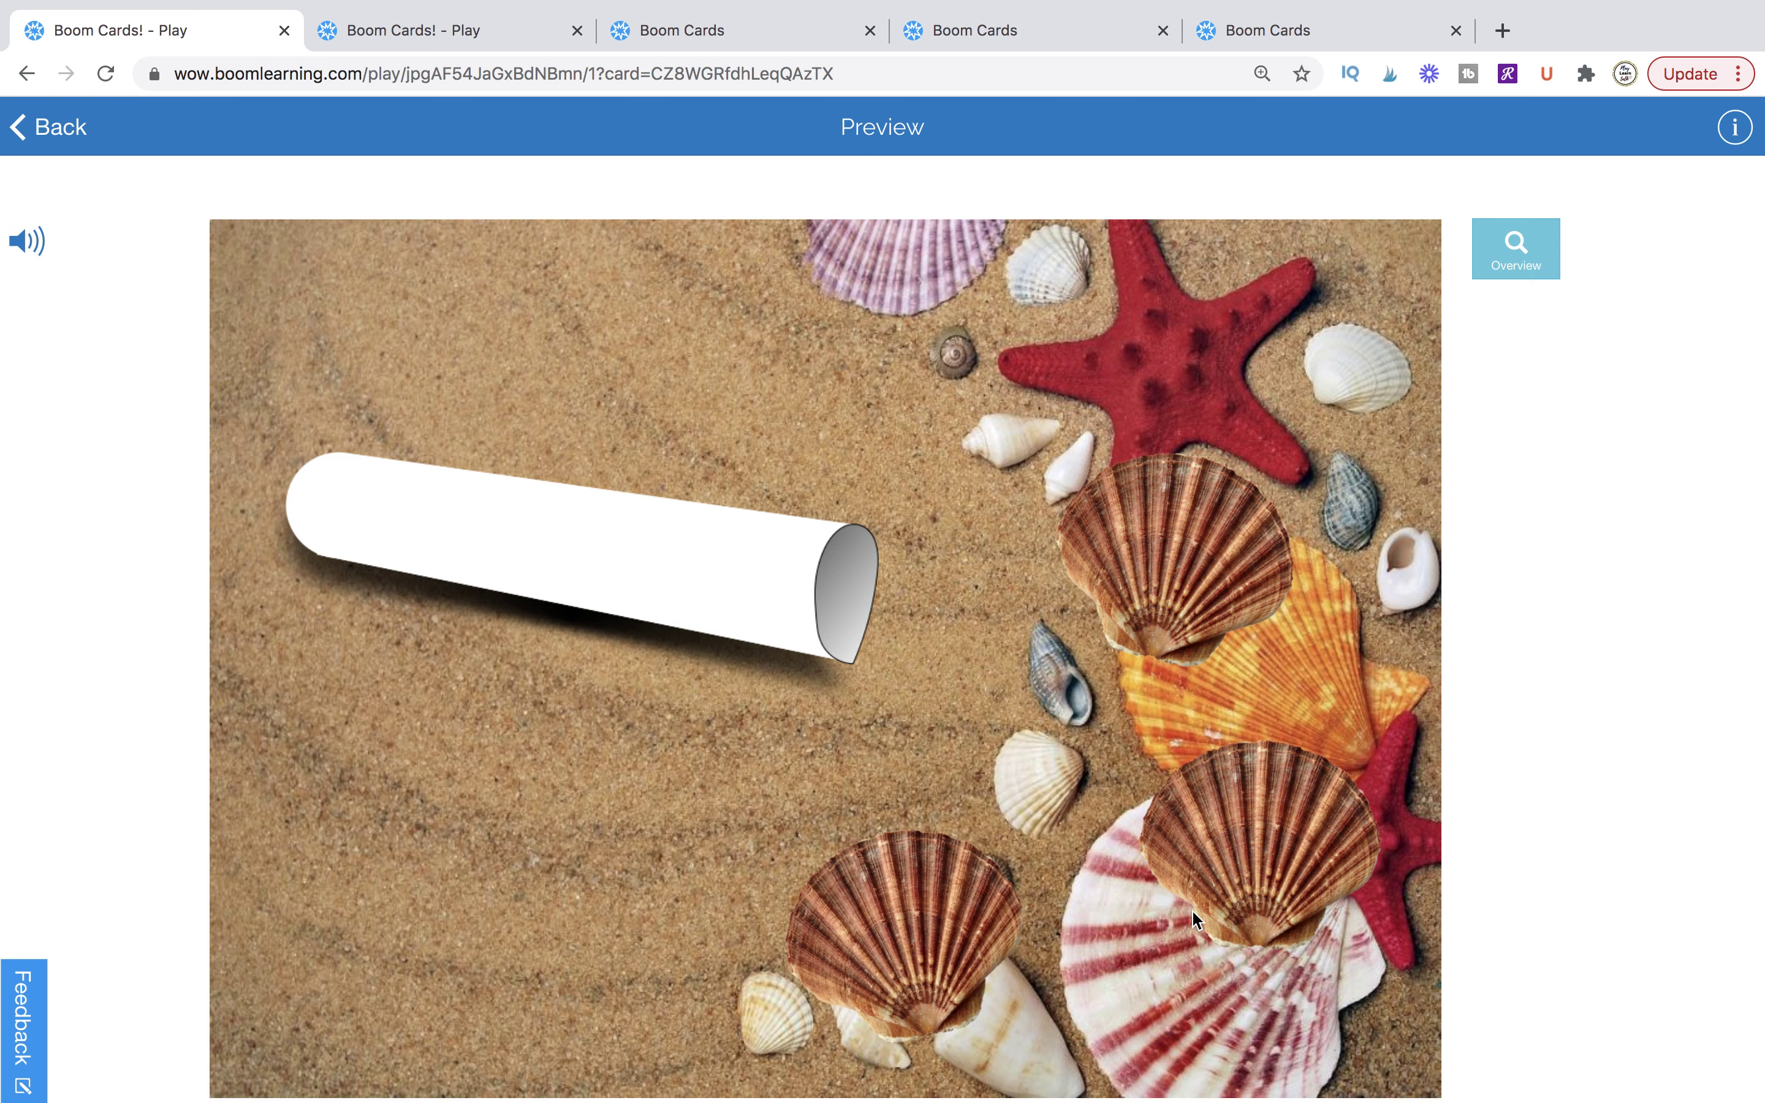
drag(1243, 909, 1196, 817)
drag(1216, 529, 1207, 537)
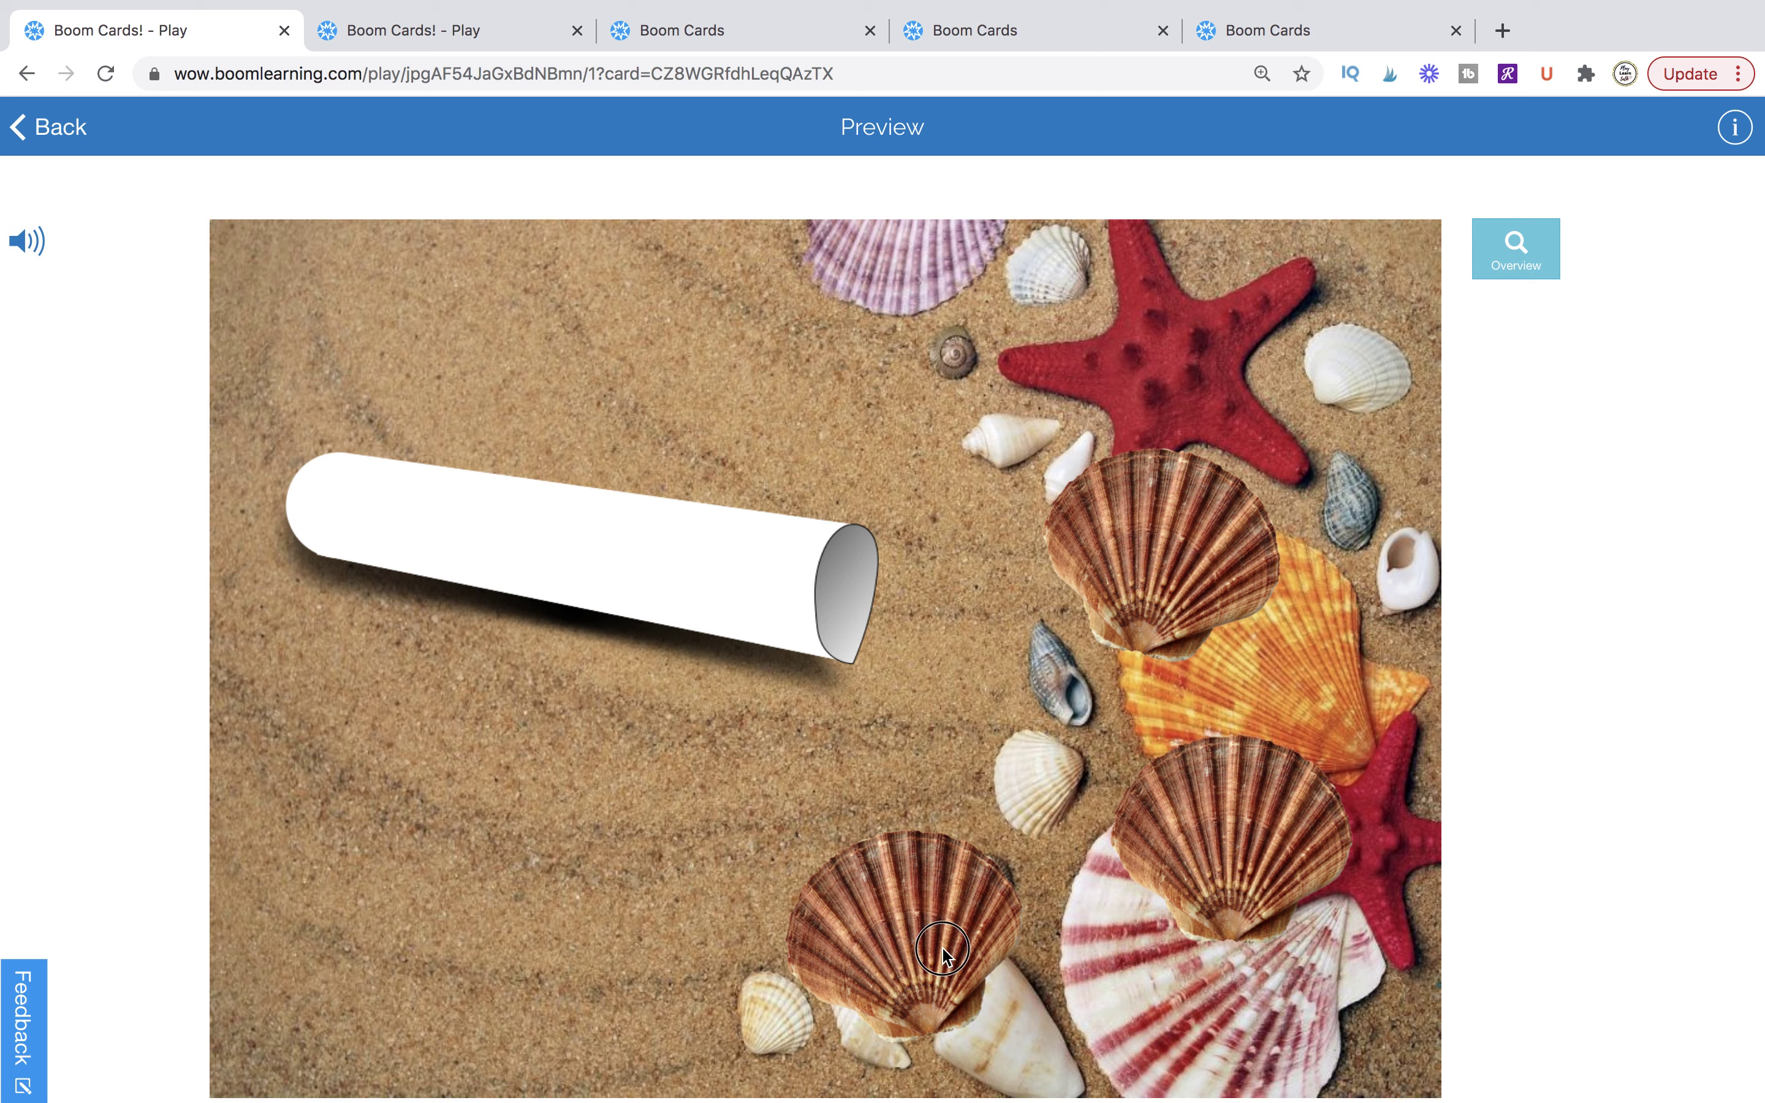
drag(943, 950, 432, 519)
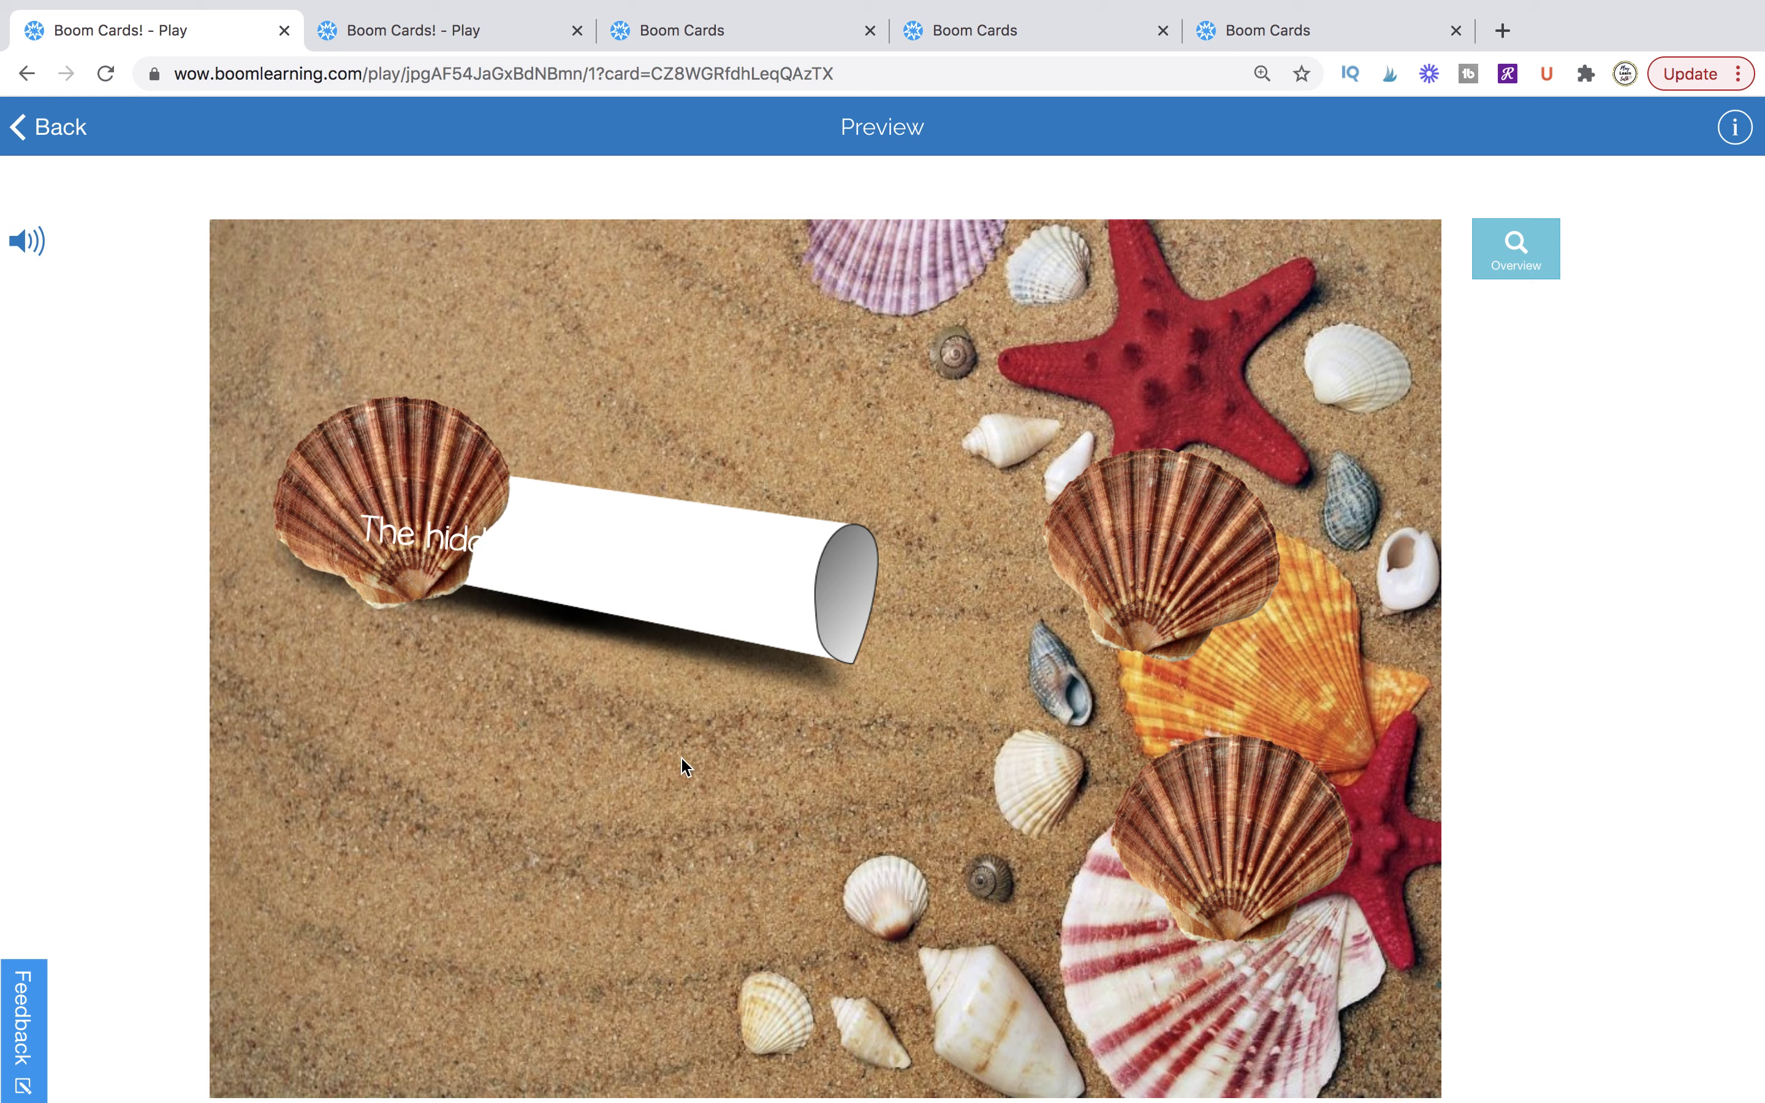
drag(1319, 824, 653, 528)
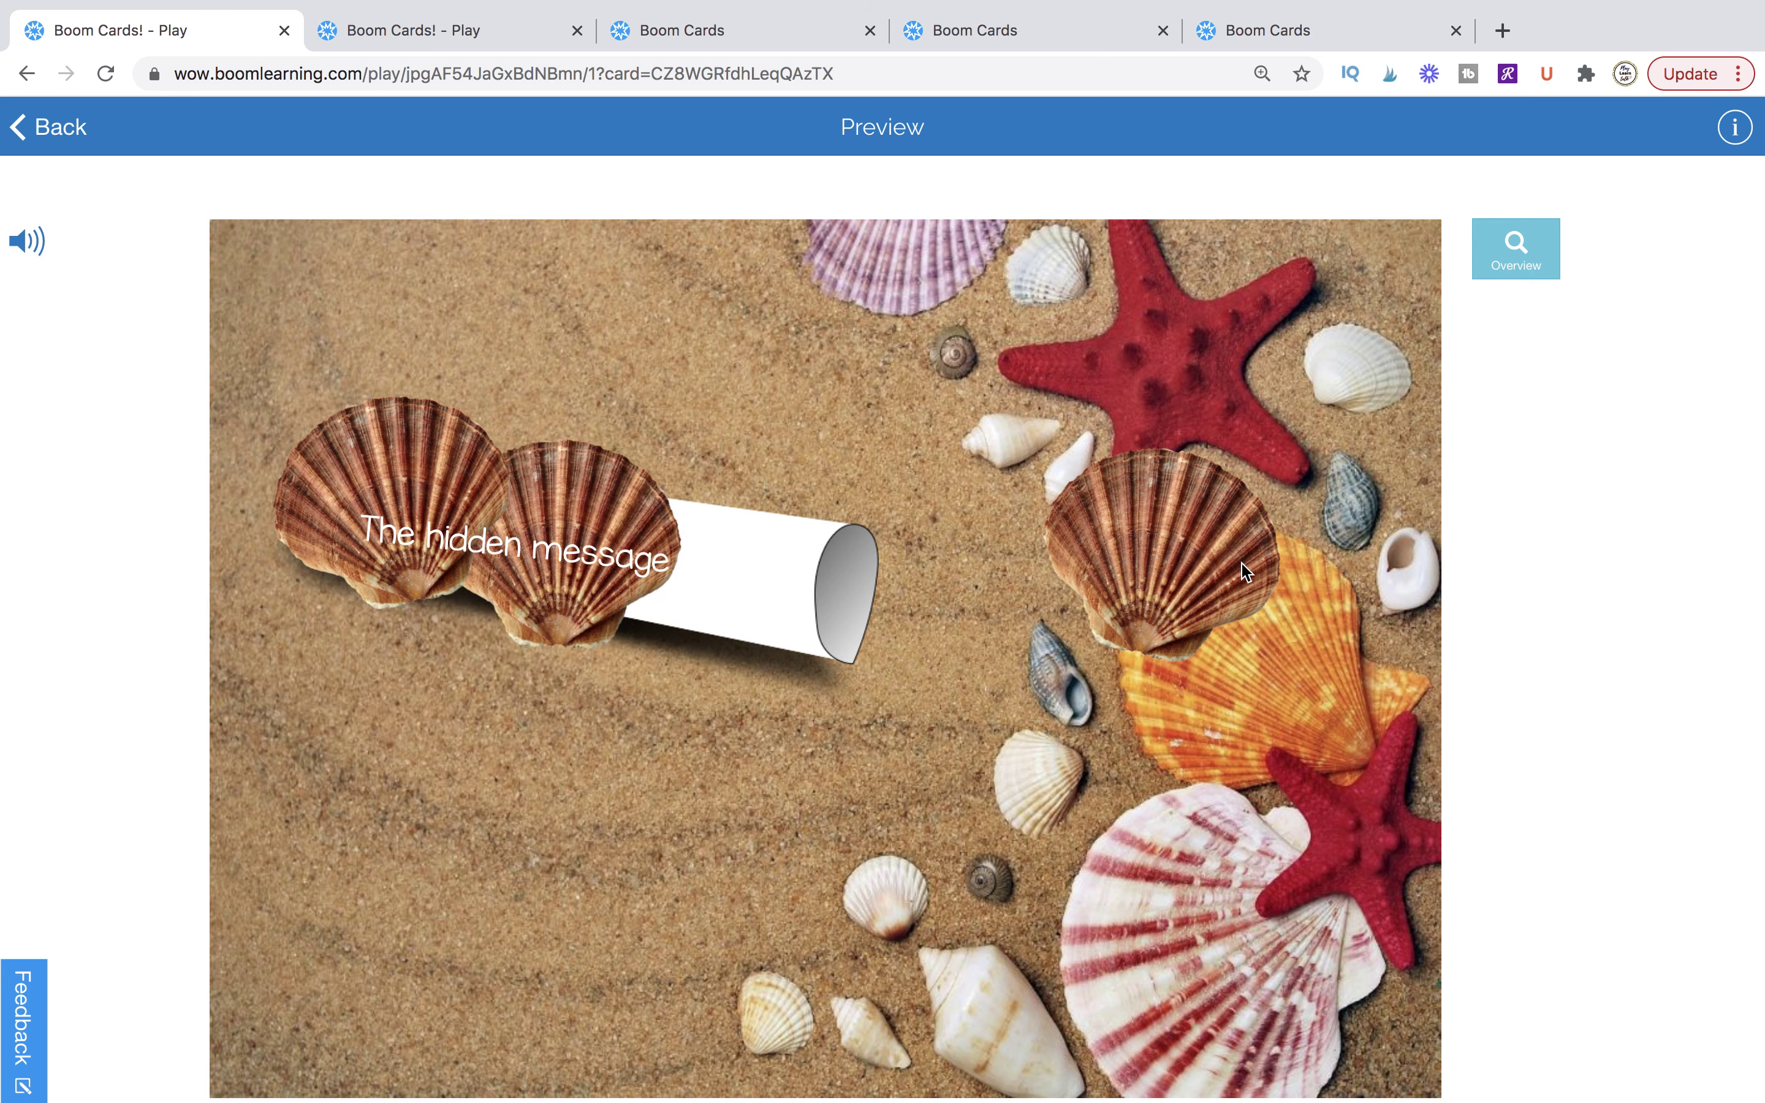
drag(1248, 573, 847, 593)
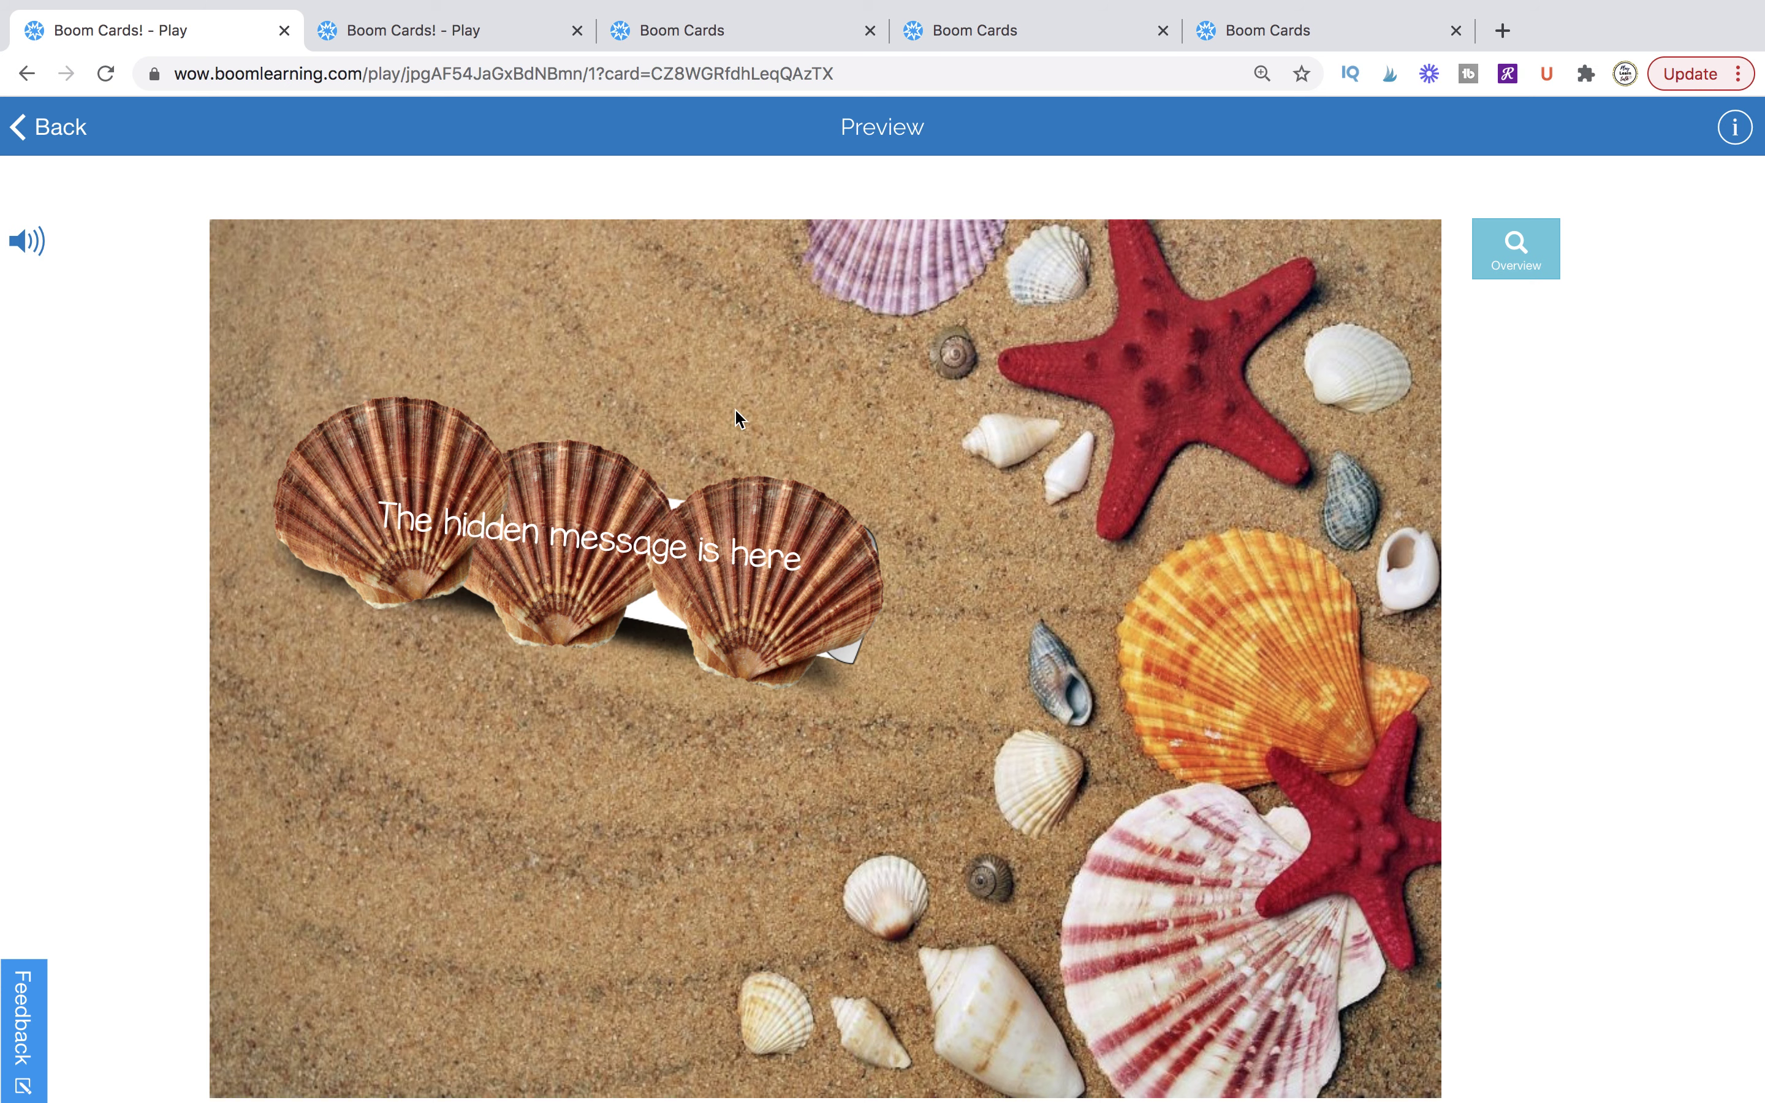
click(744, 48)
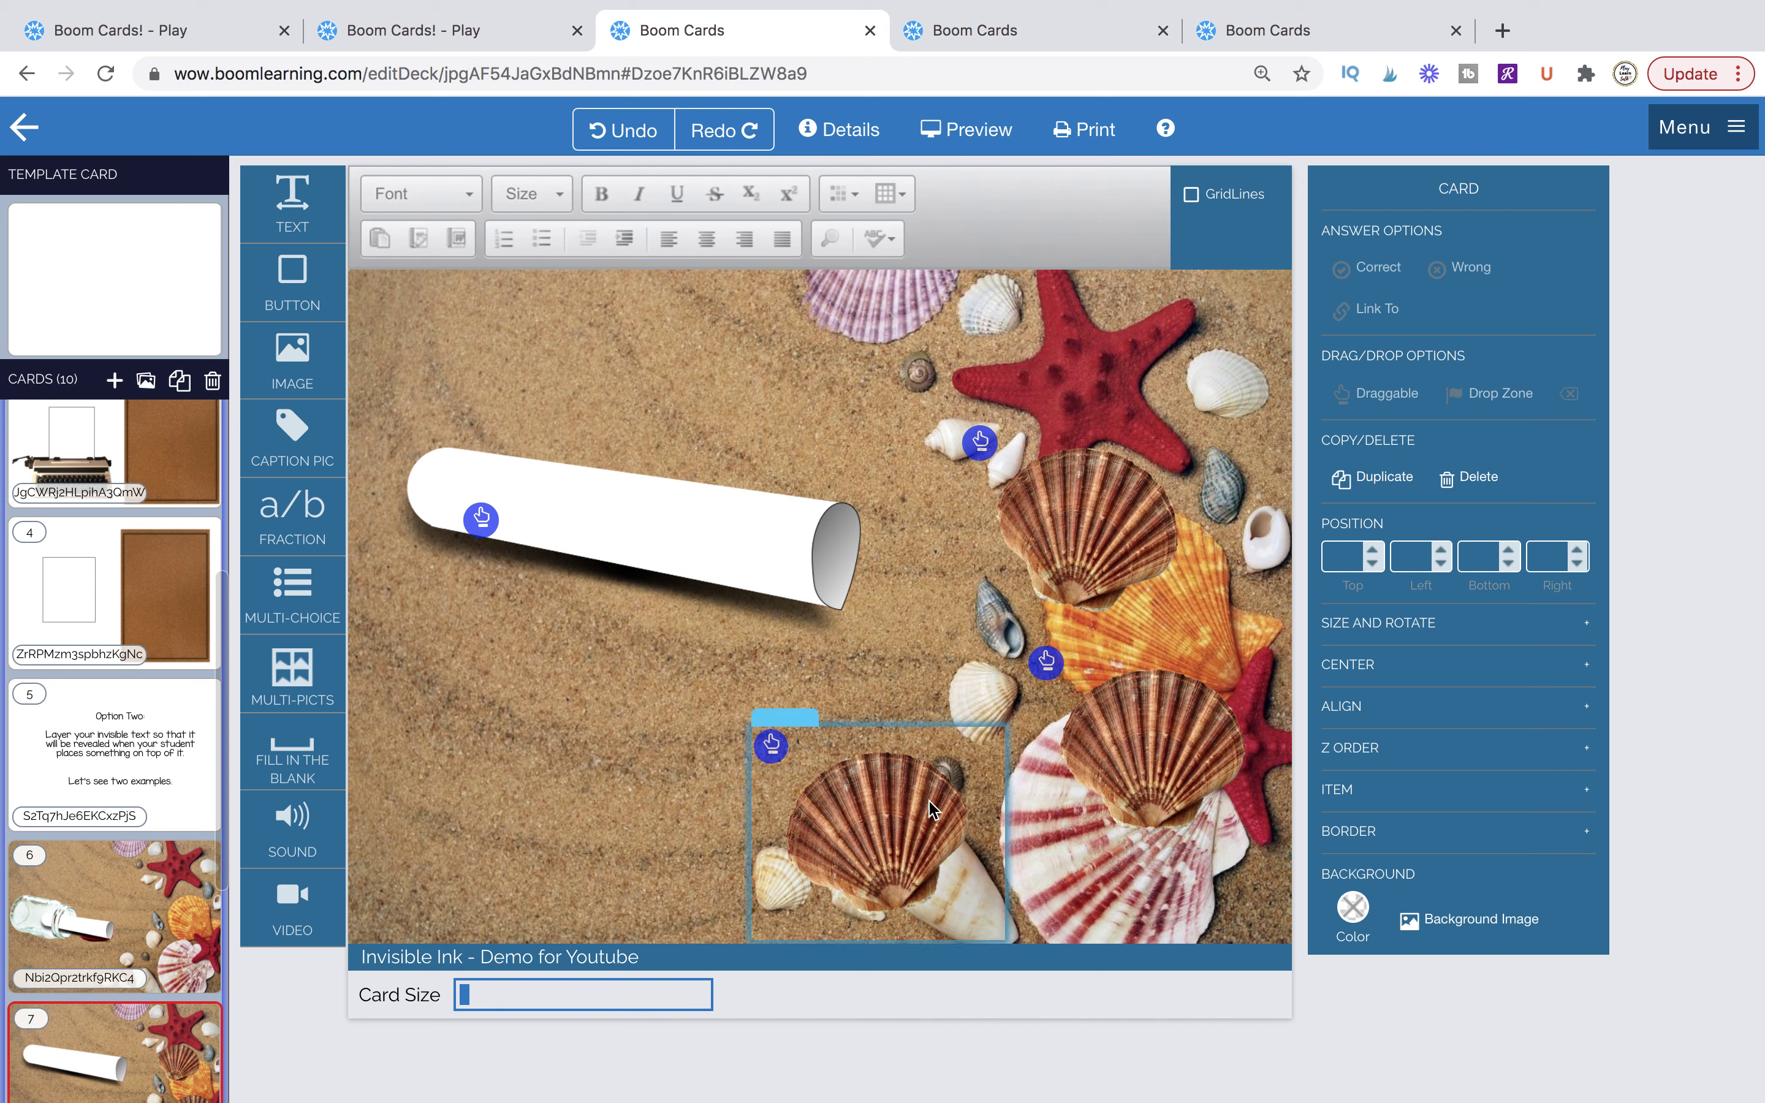
Inspect the scroll image and its hidden text box, then add blank card 8 after card 7.
click(832, 555)
click(634, 534)
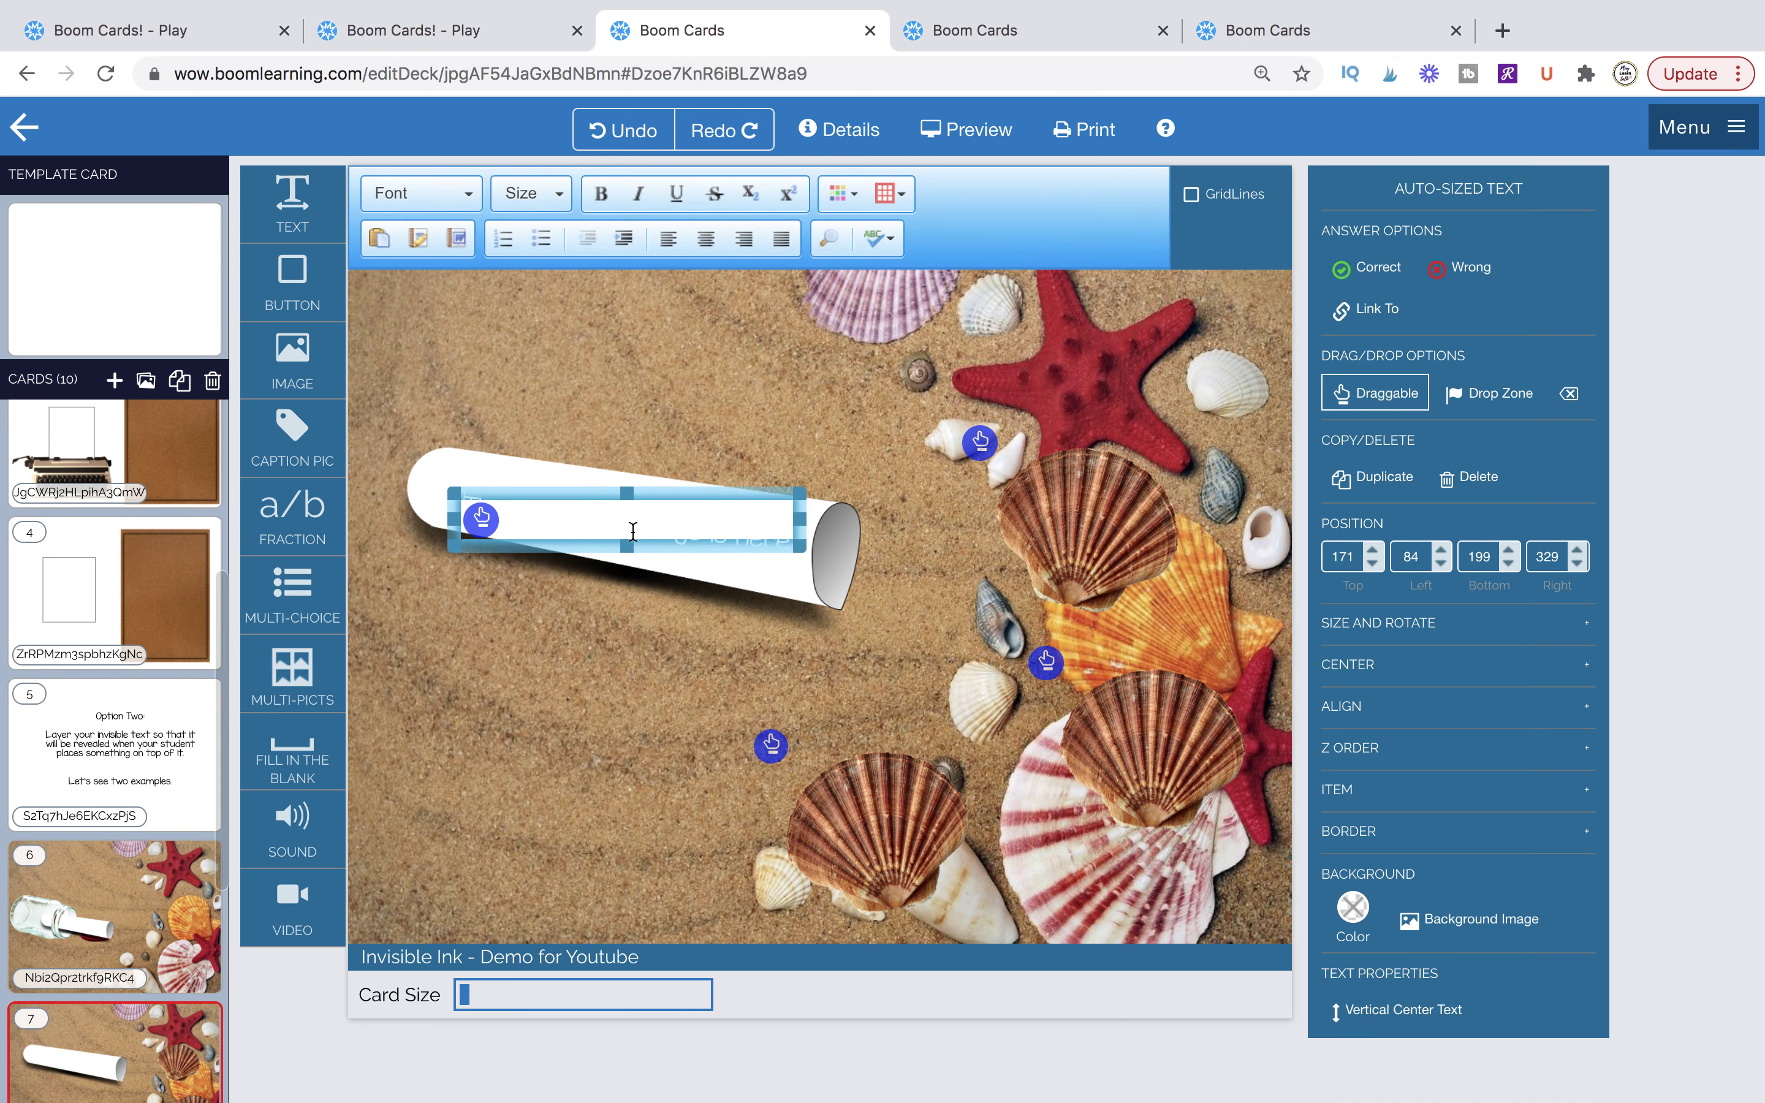
scroll(120, 930, down, 2)
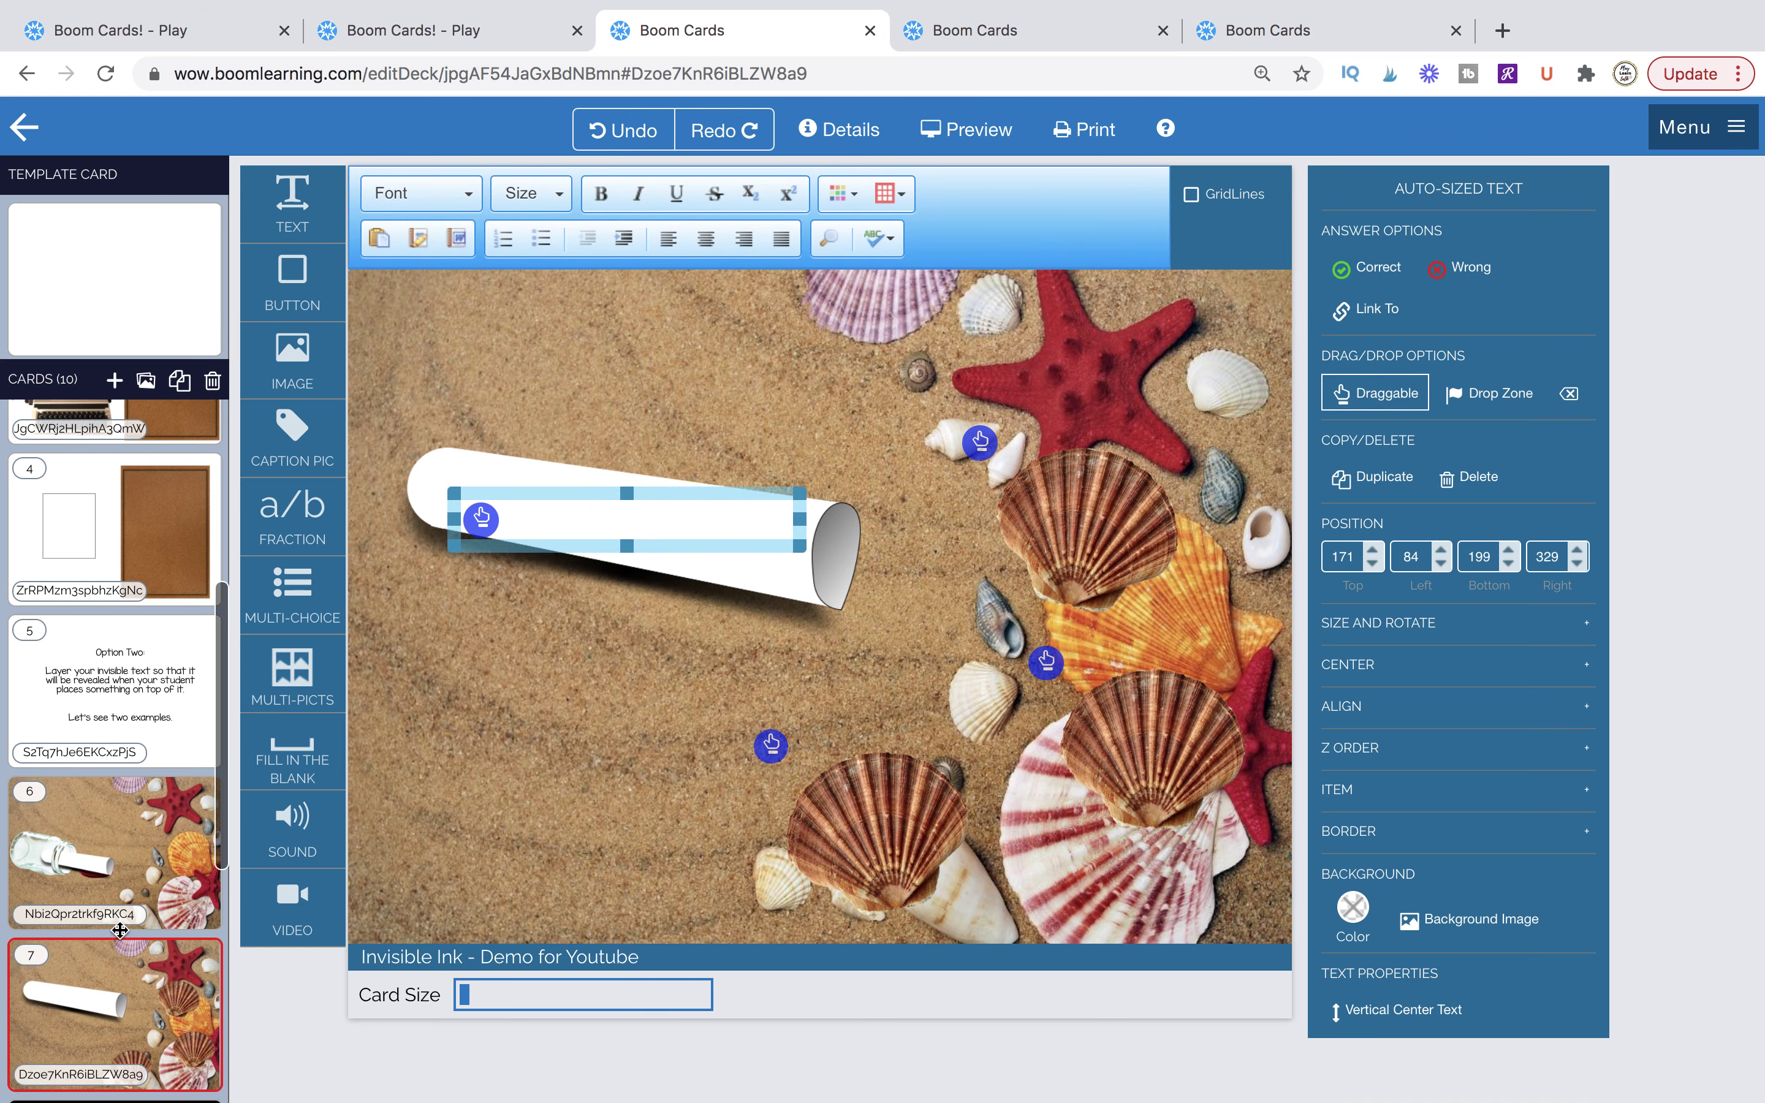
scroll(119, 930, down, 2)
click(115, 380)
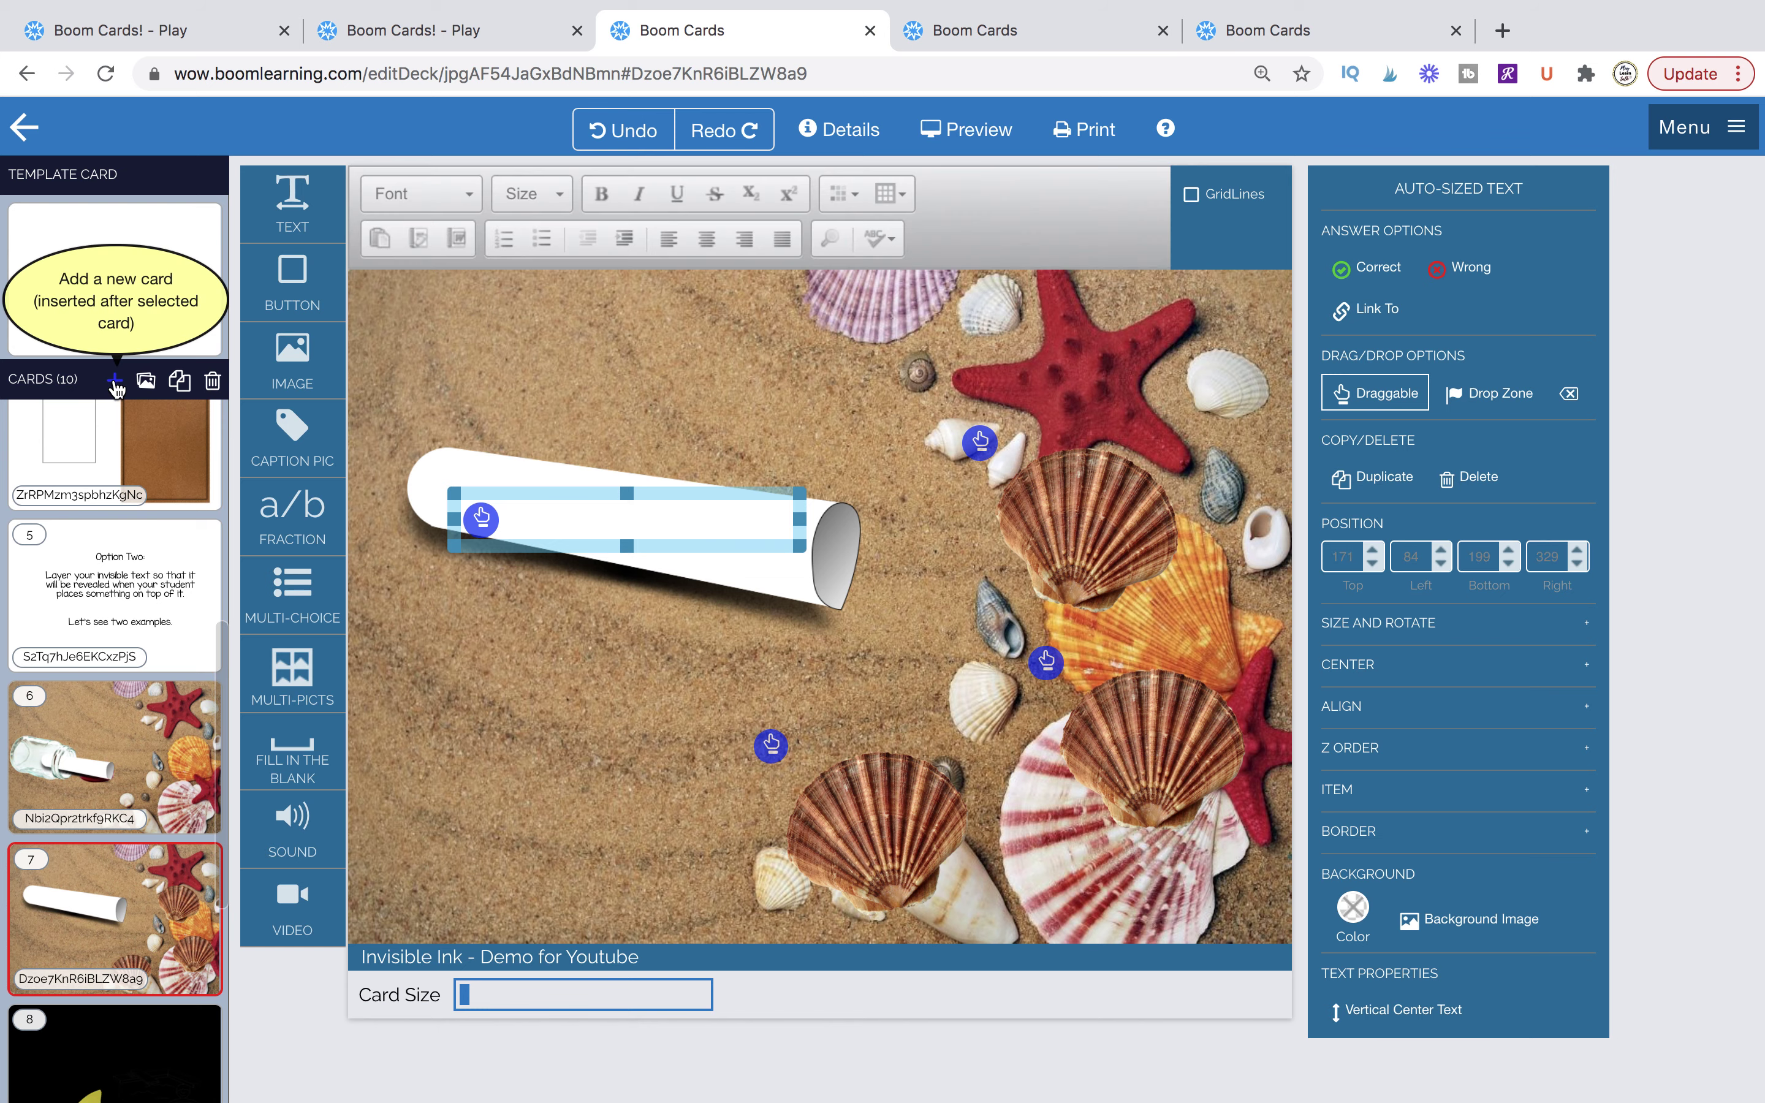
Add a text box reading 'the hidden message is here.' to the new card.
click(291, 204)
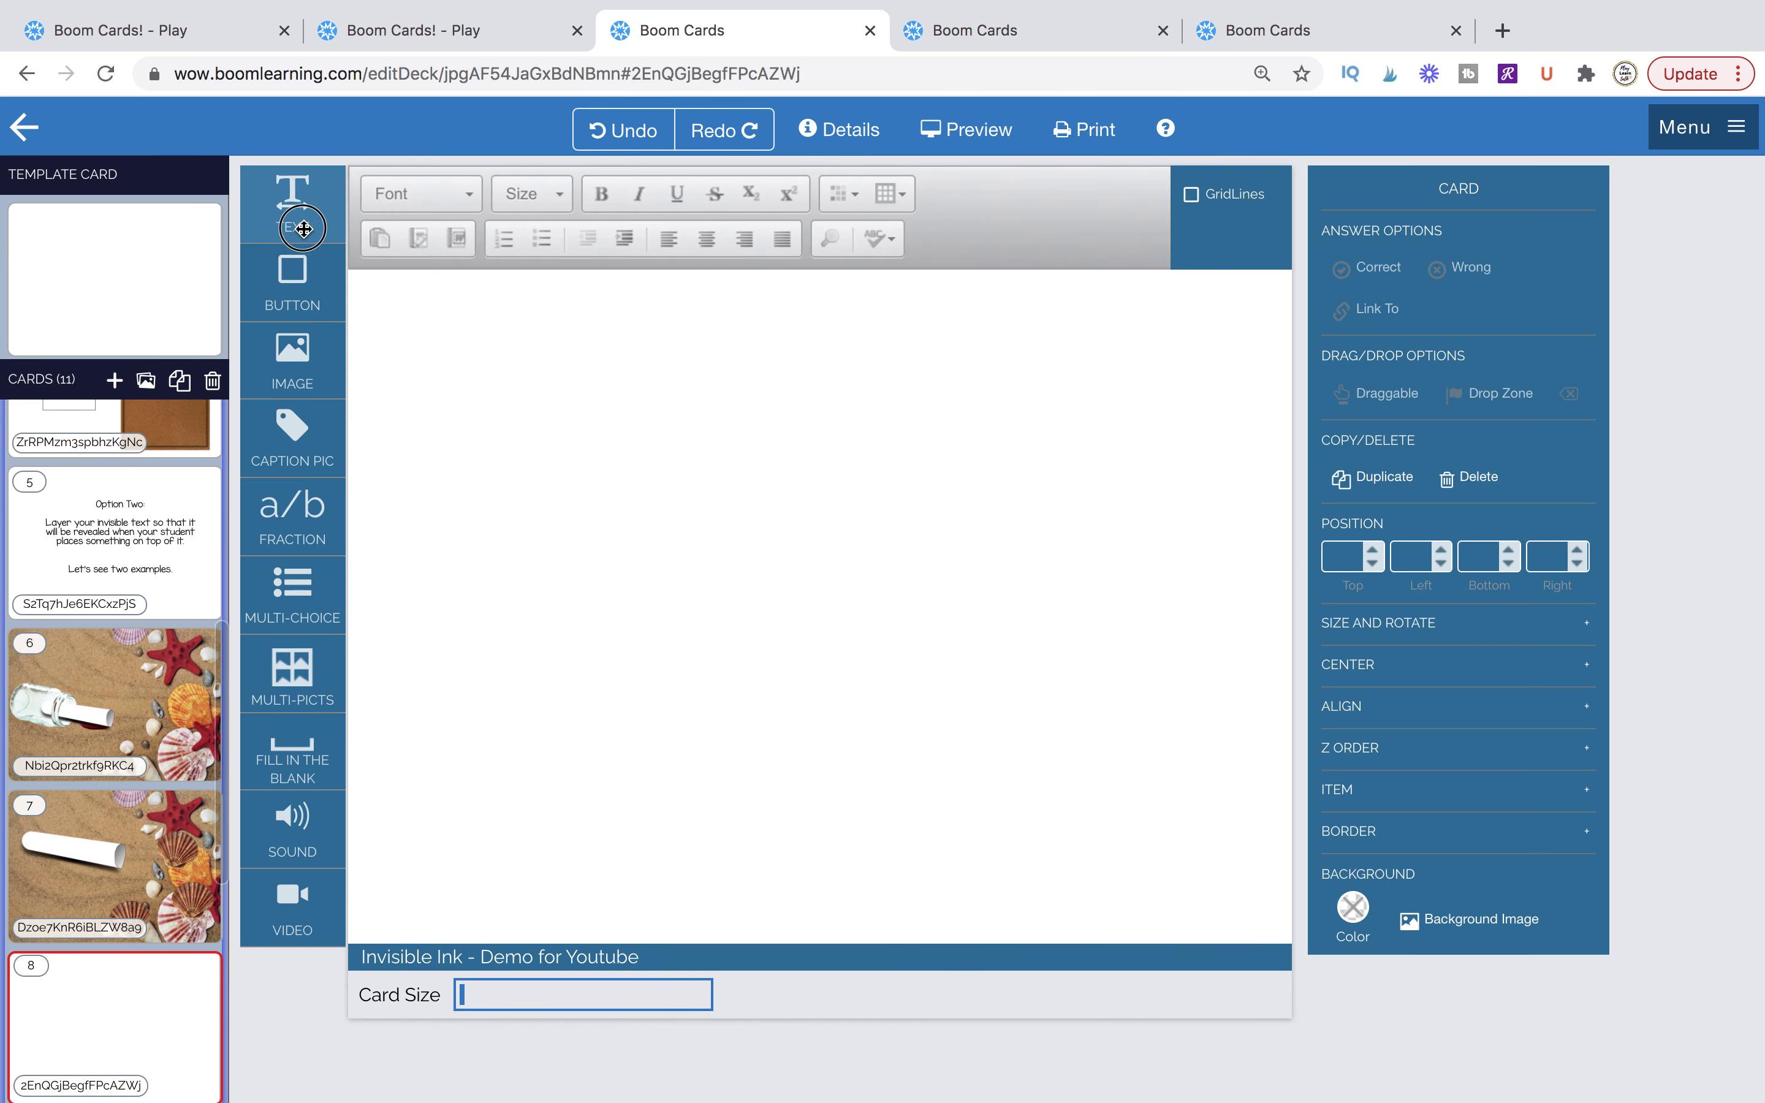
double_click(718, 554)
text(t)
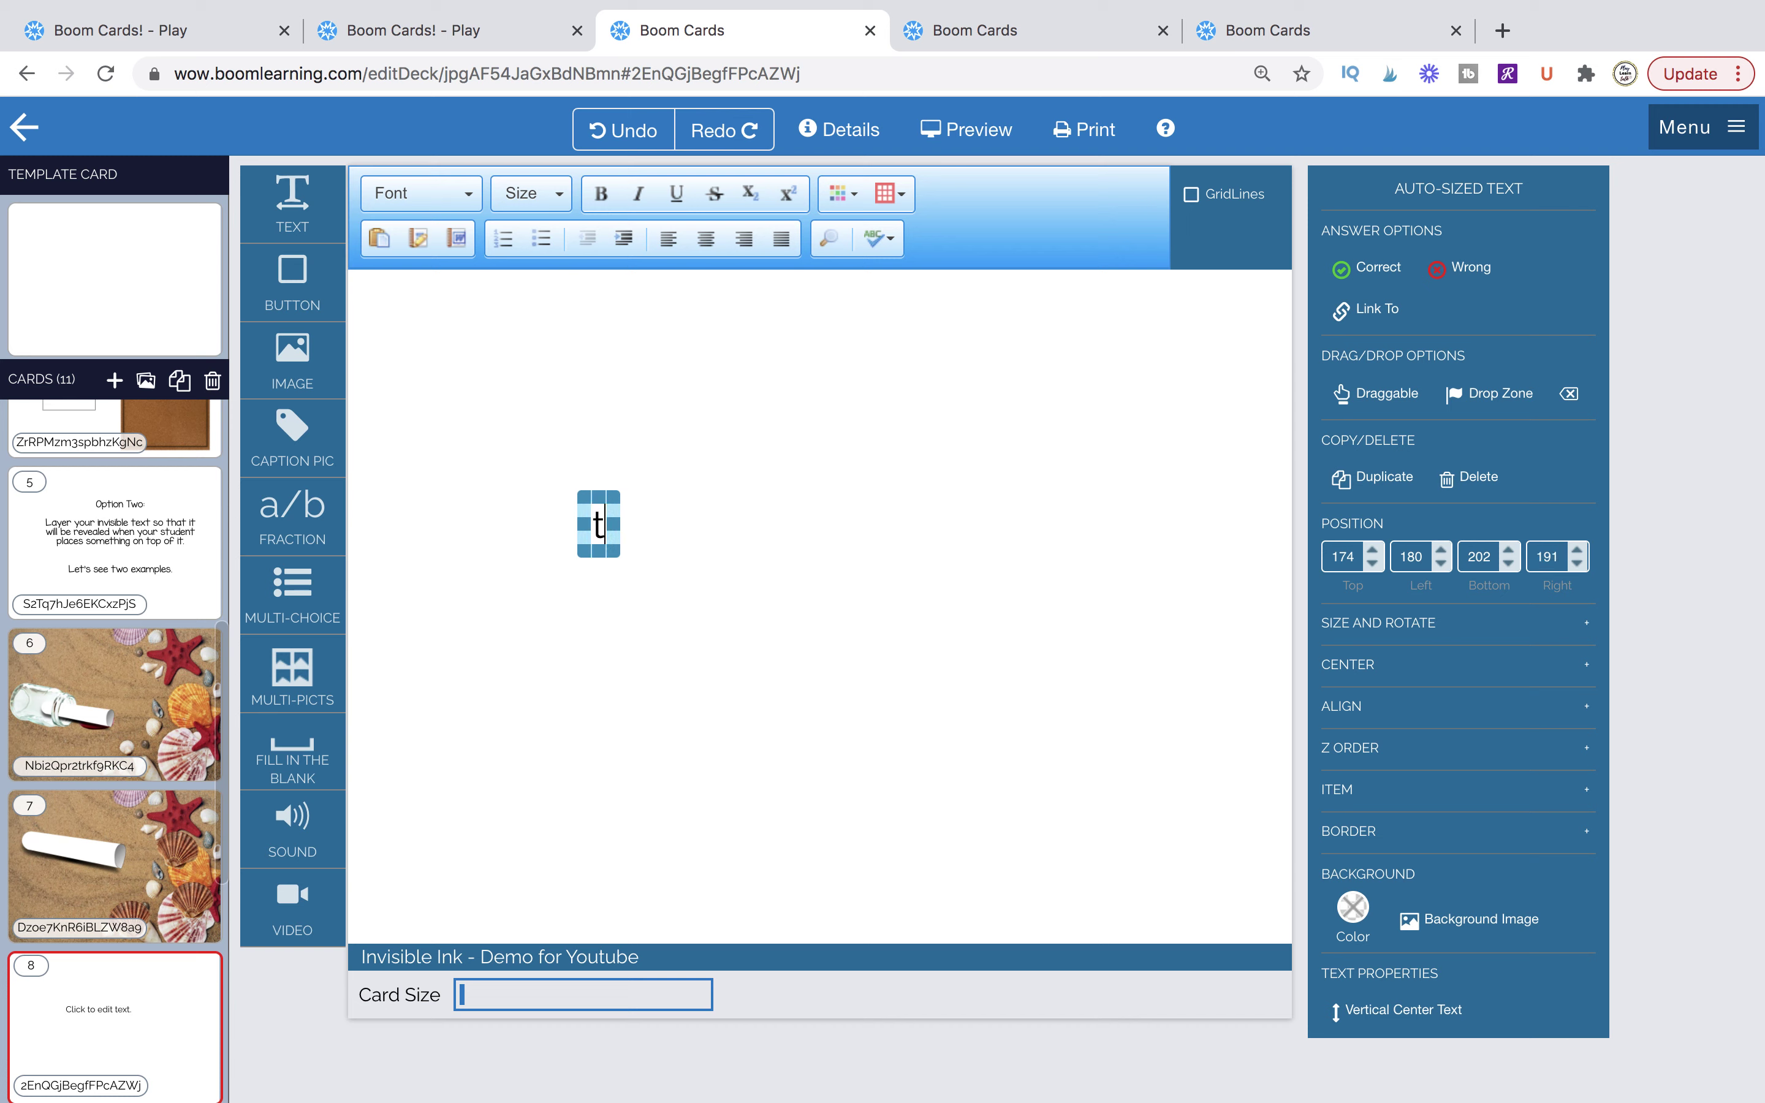
text(he hidden message )
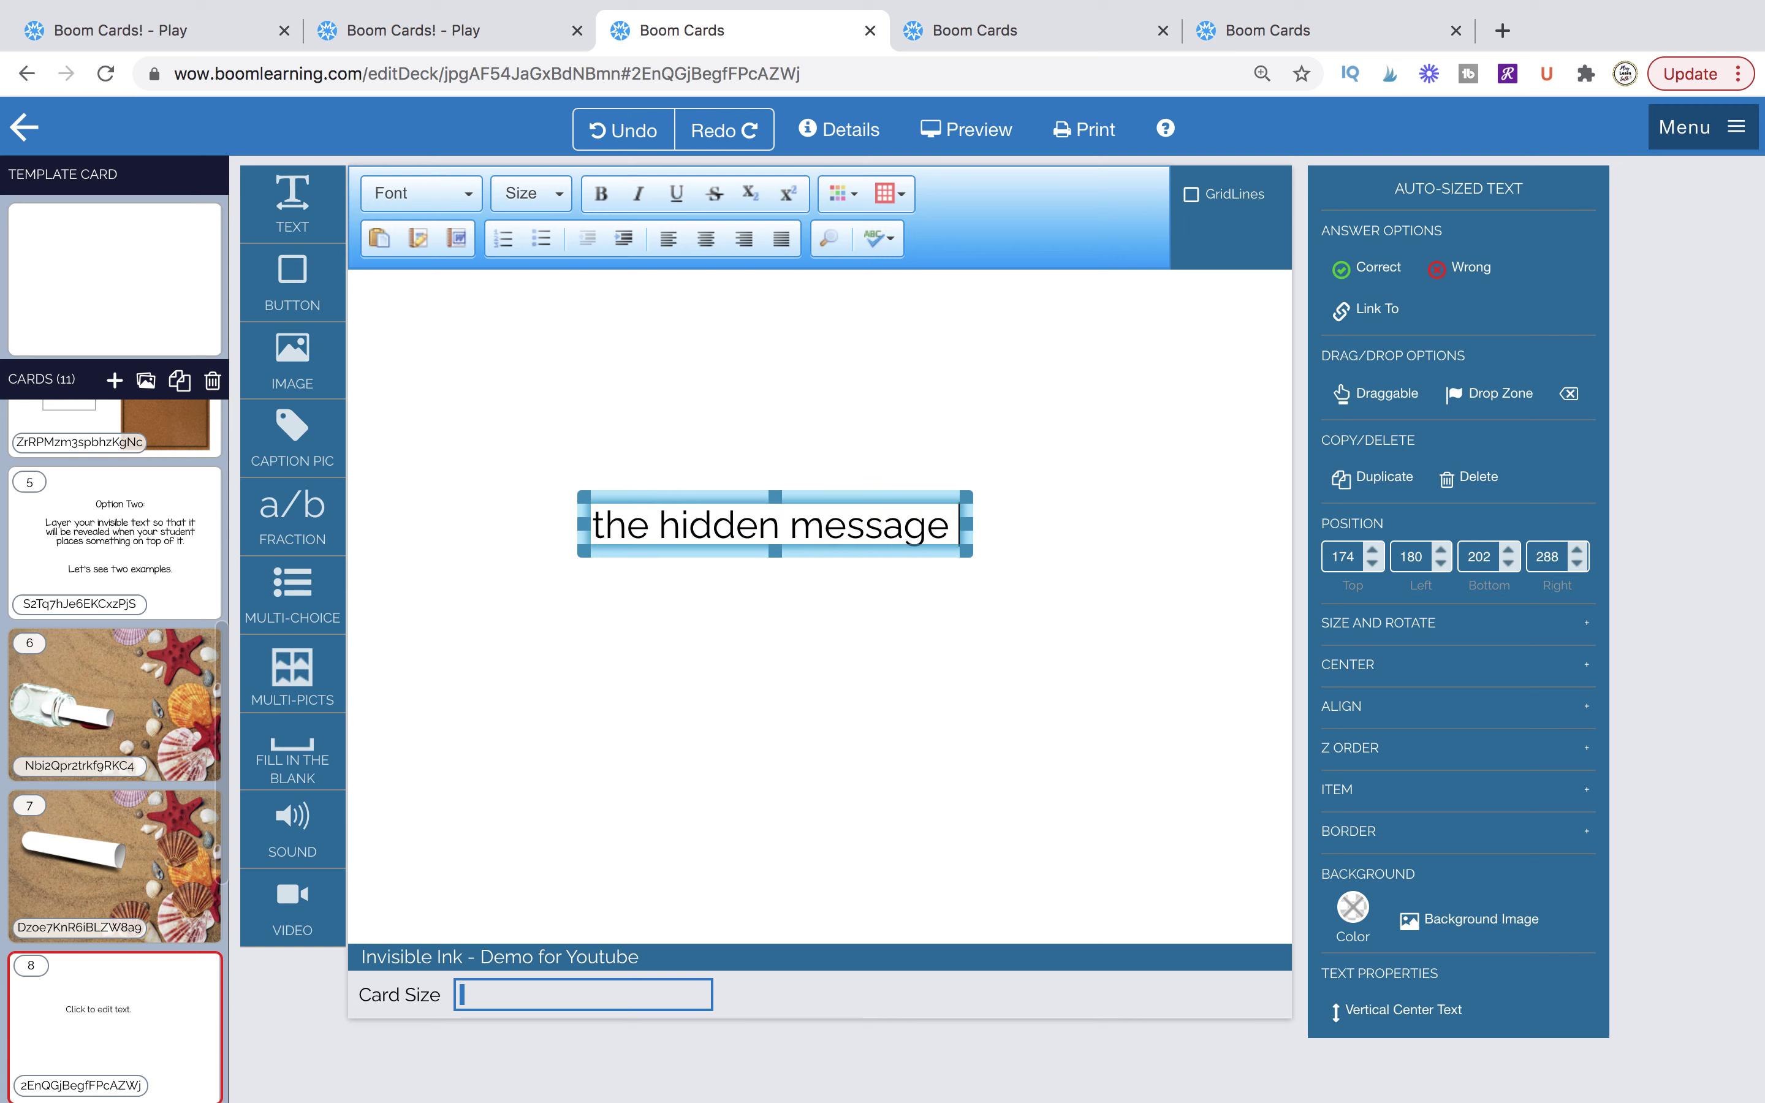
text(is here.)
Tilt the sentence's text box to a 7-degree rotation.
triple_click(779, 536)
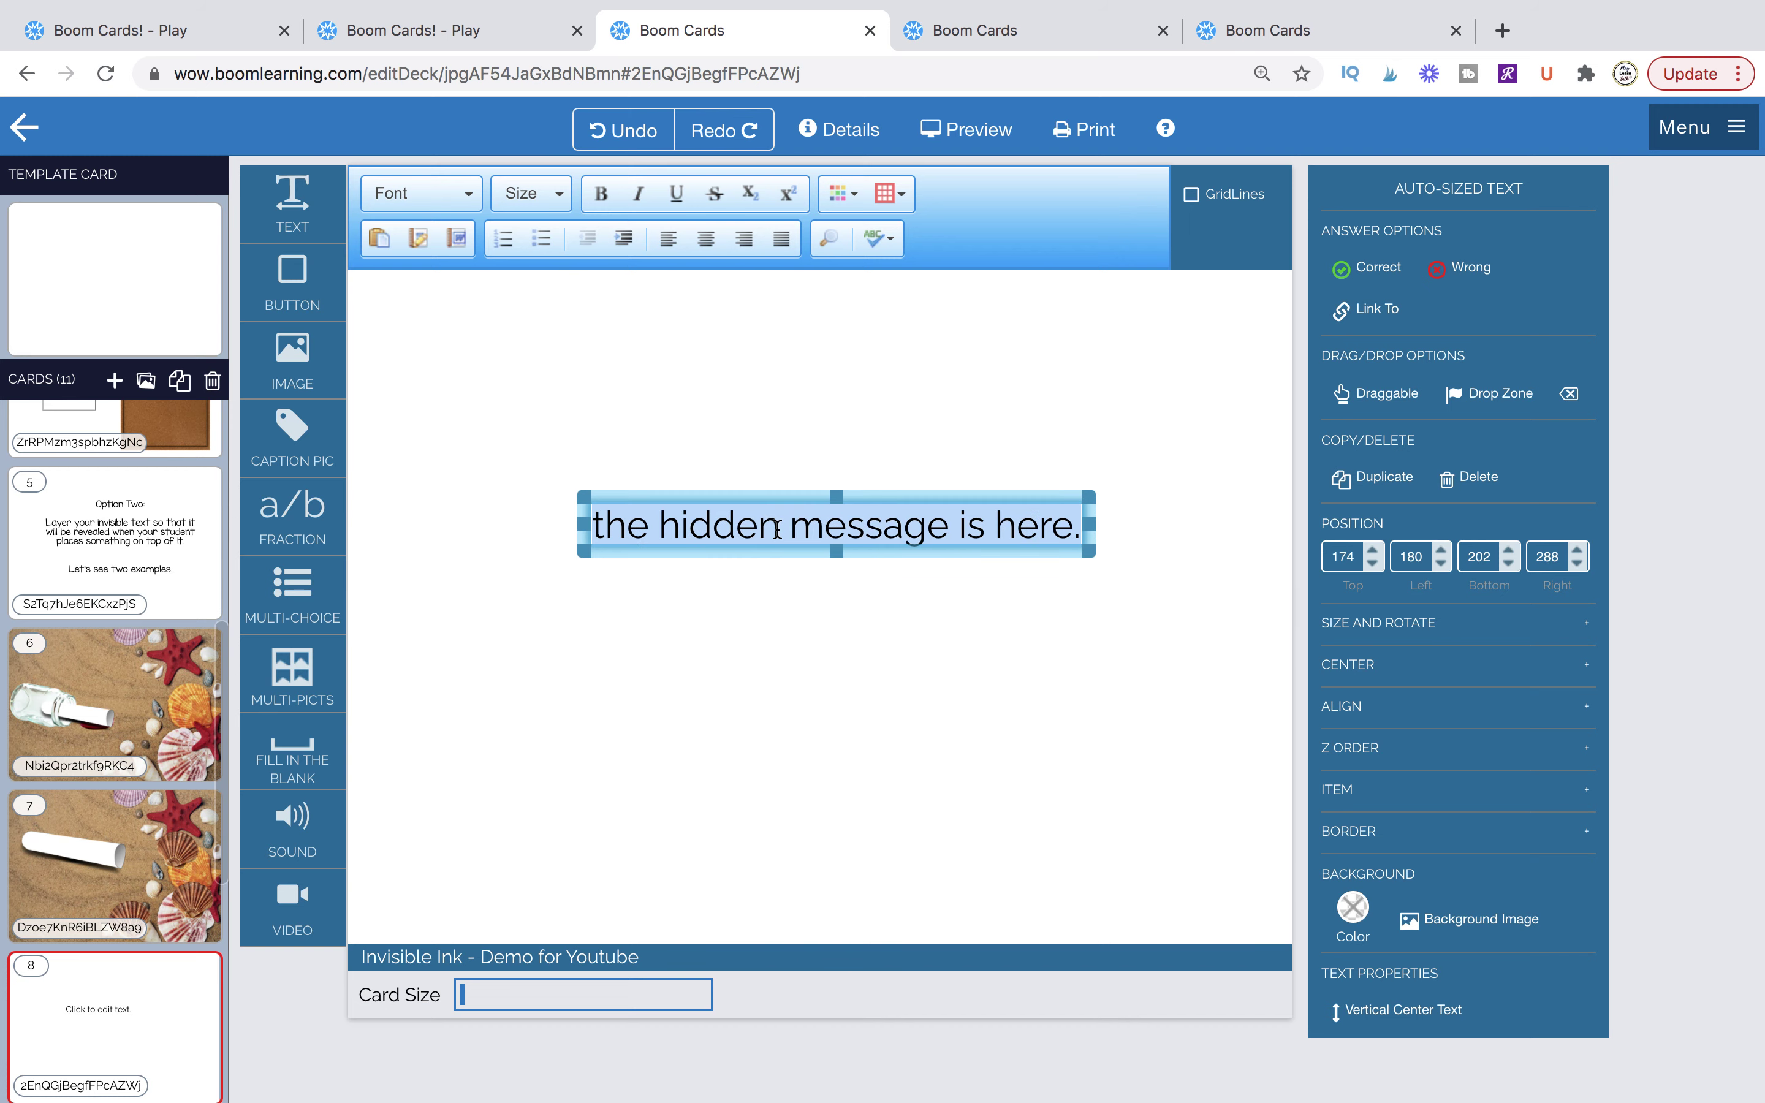
click(1408, 626)
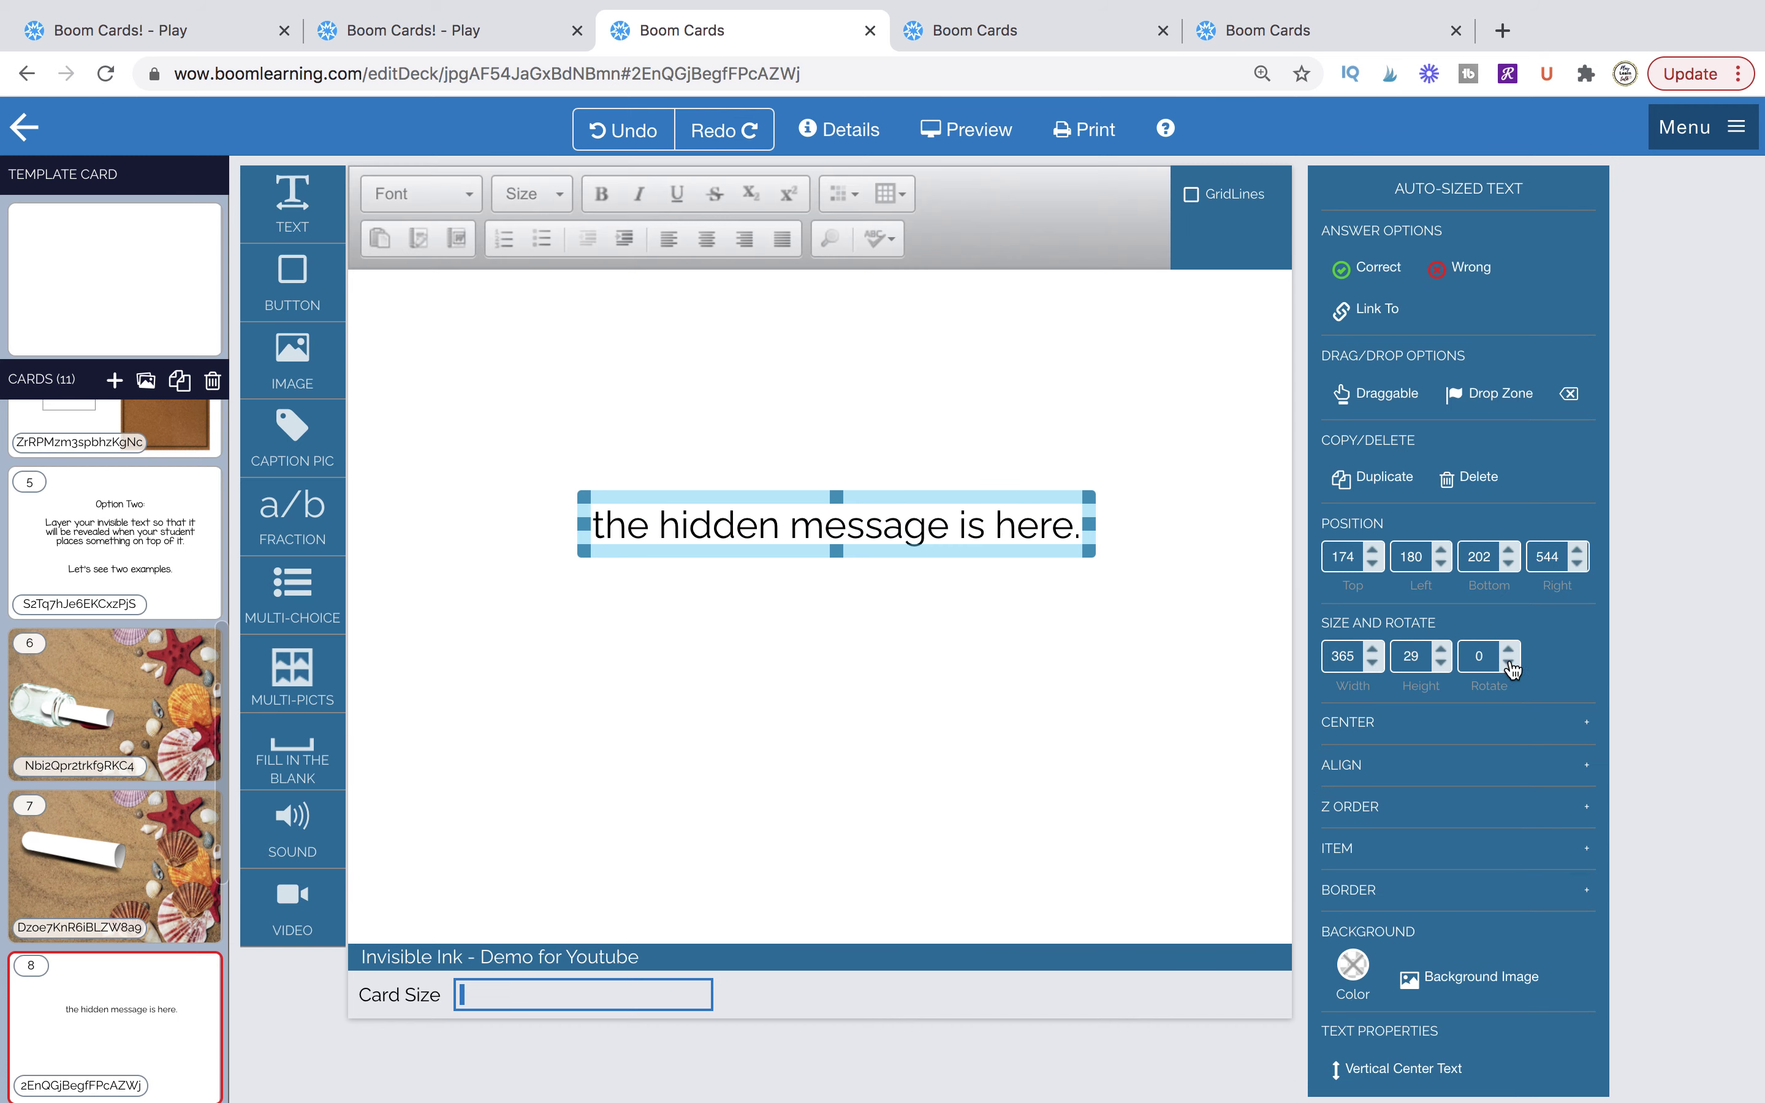
click(1510, 649)
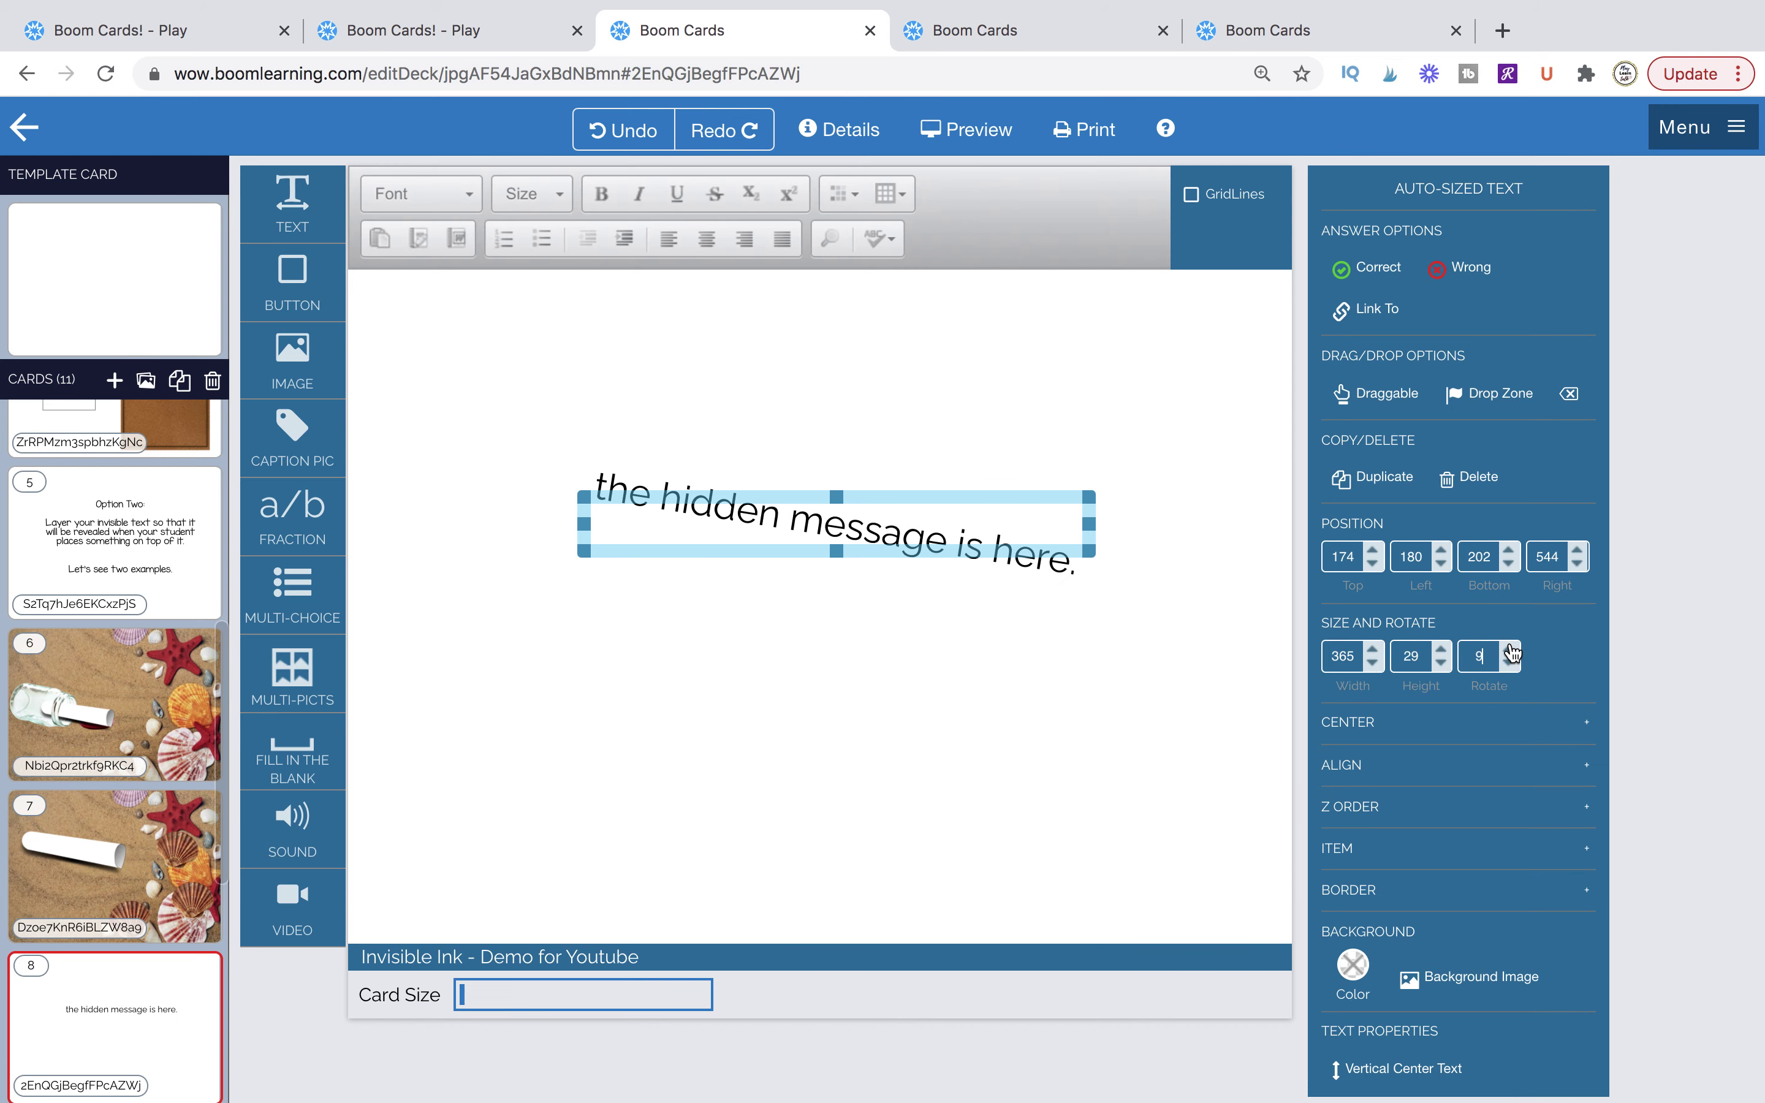
click(1512, 650)
click(1512, 651)
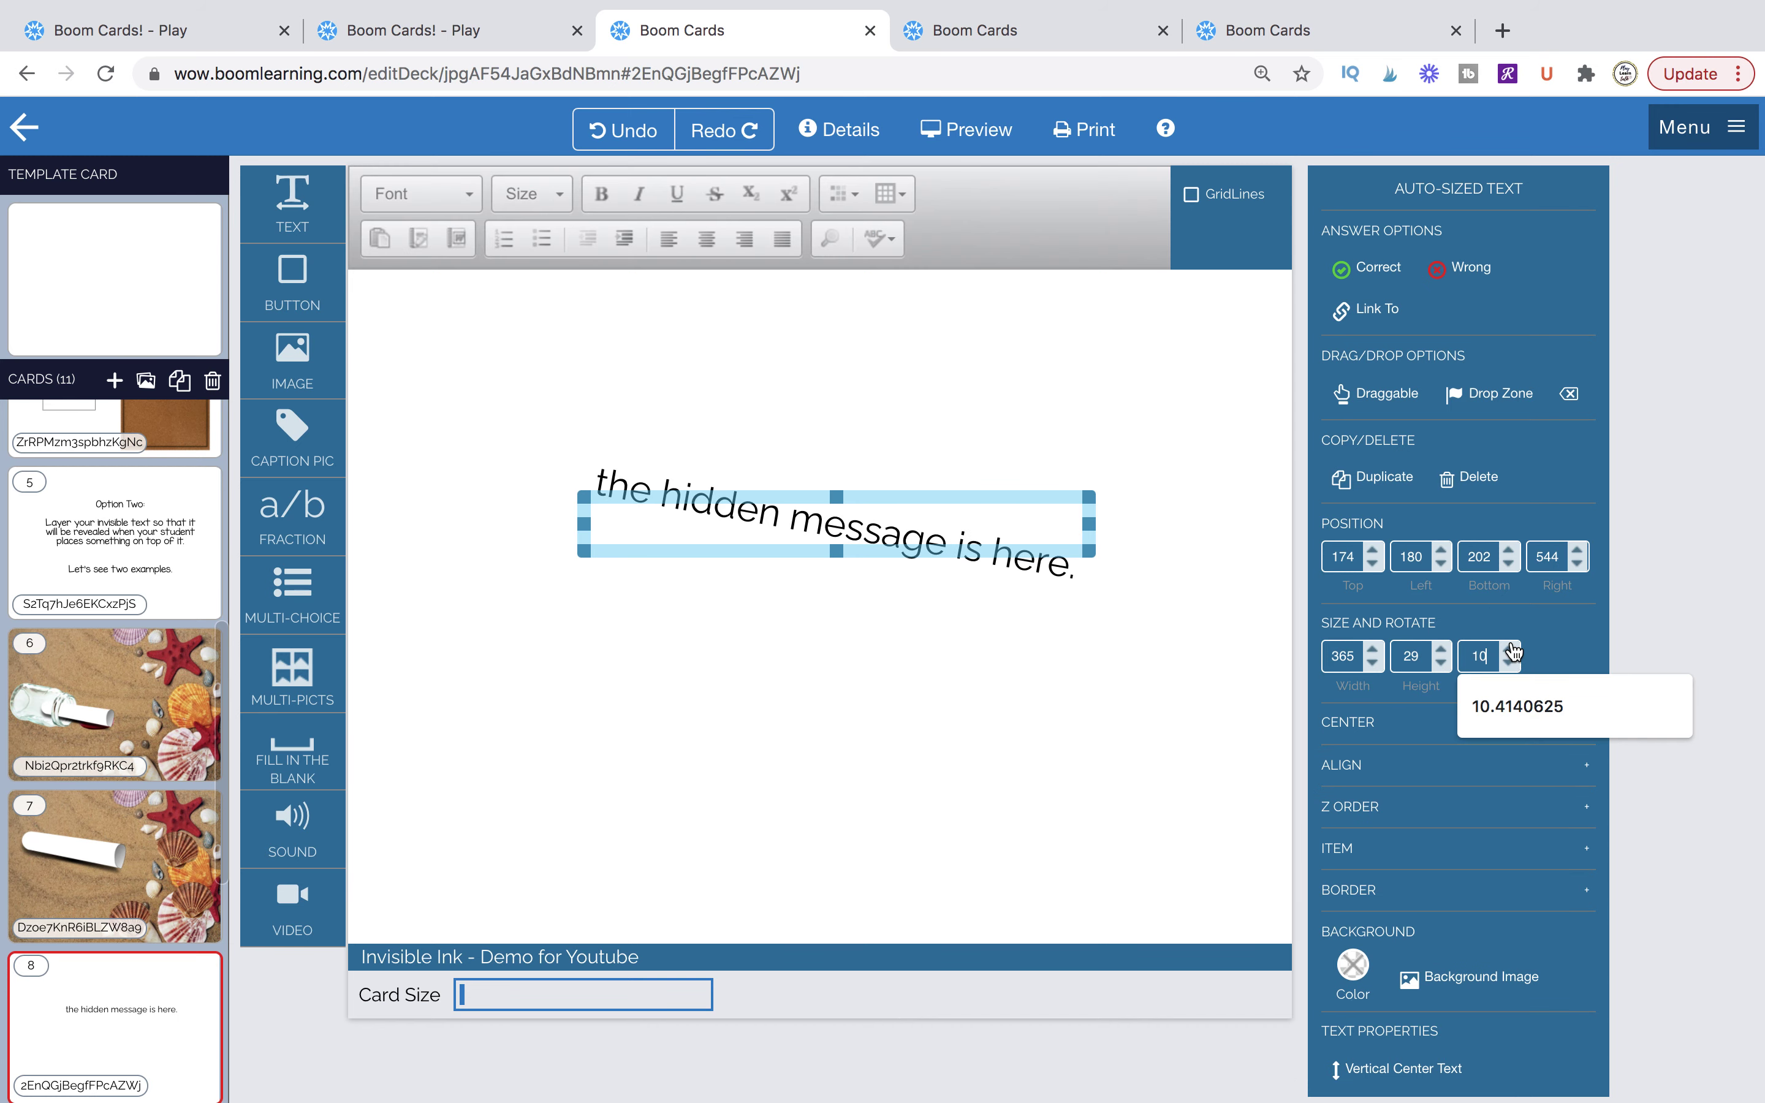
click(1509, 662)
click(1509, 662)
click(1509, 662)
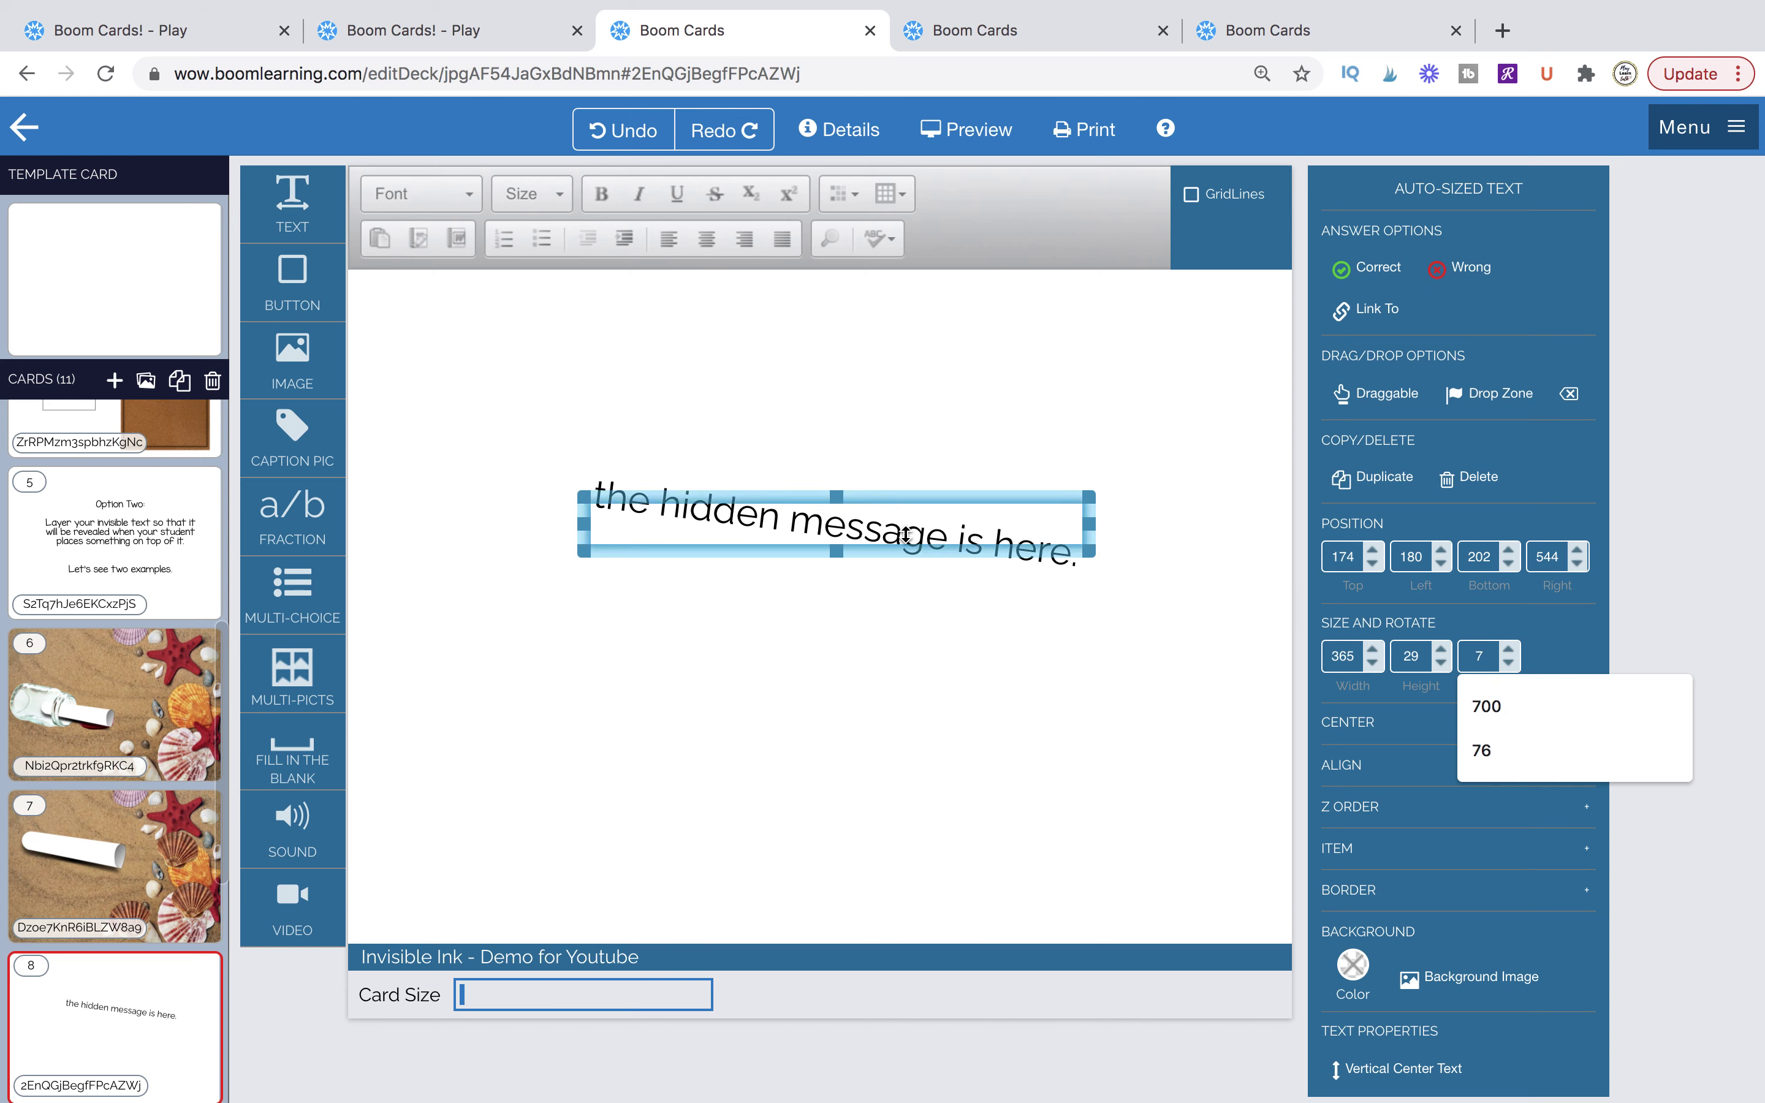
click(898, 628)
Make the sentence text white and the text box draggable.
double_click(776, 524)
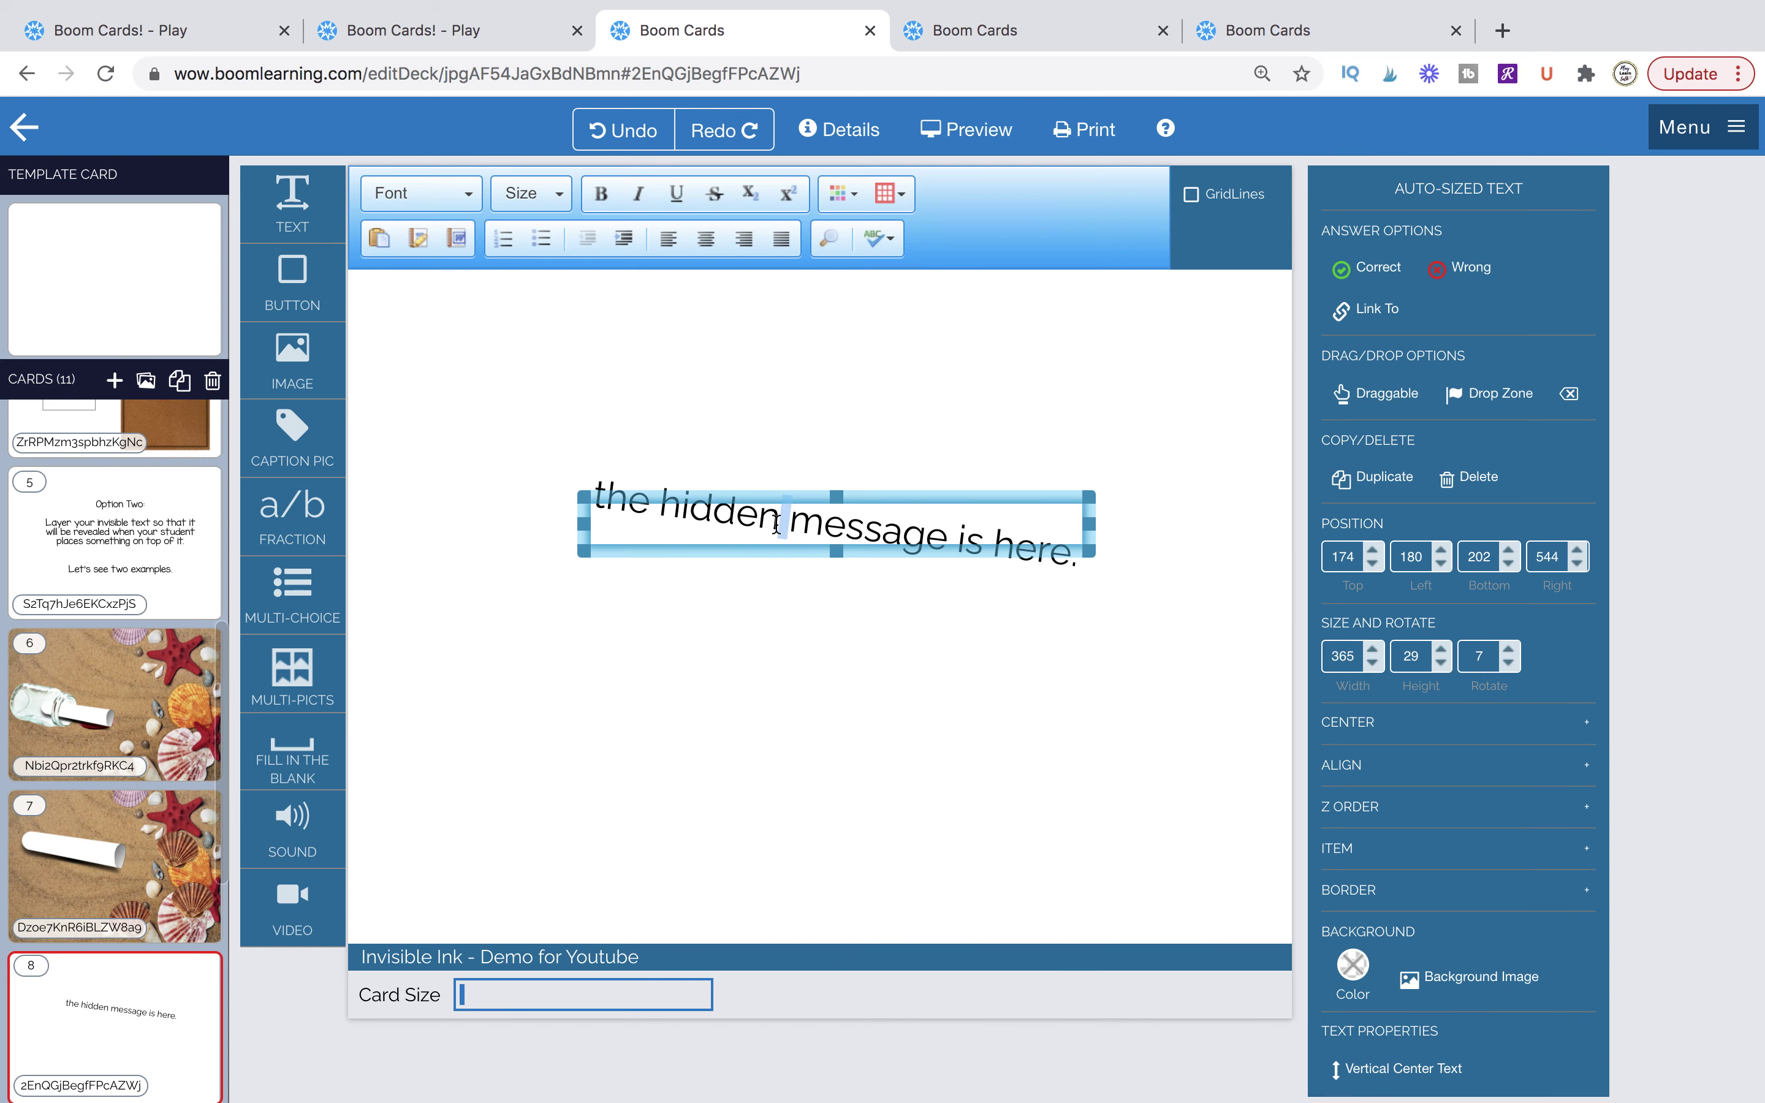
key(ctrl+a)
click(843, 193)
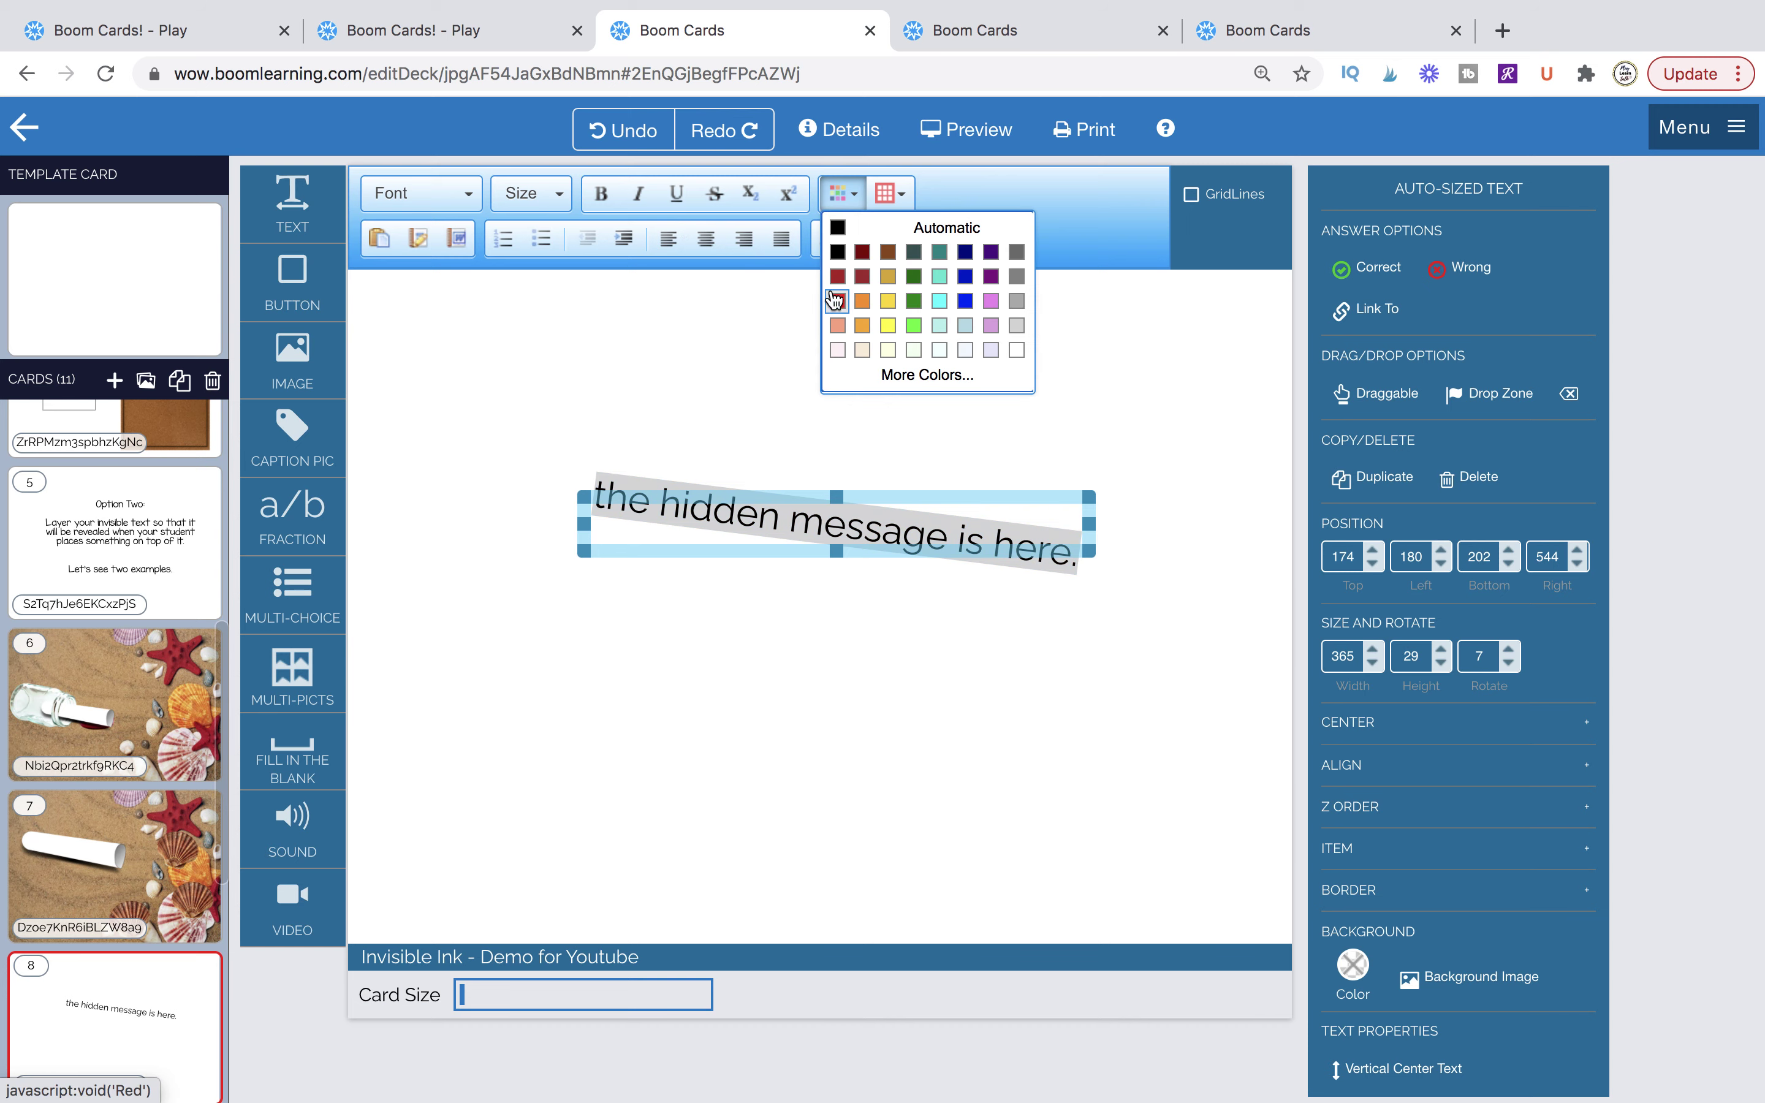
click(1016, 349)
click(1374, 394)
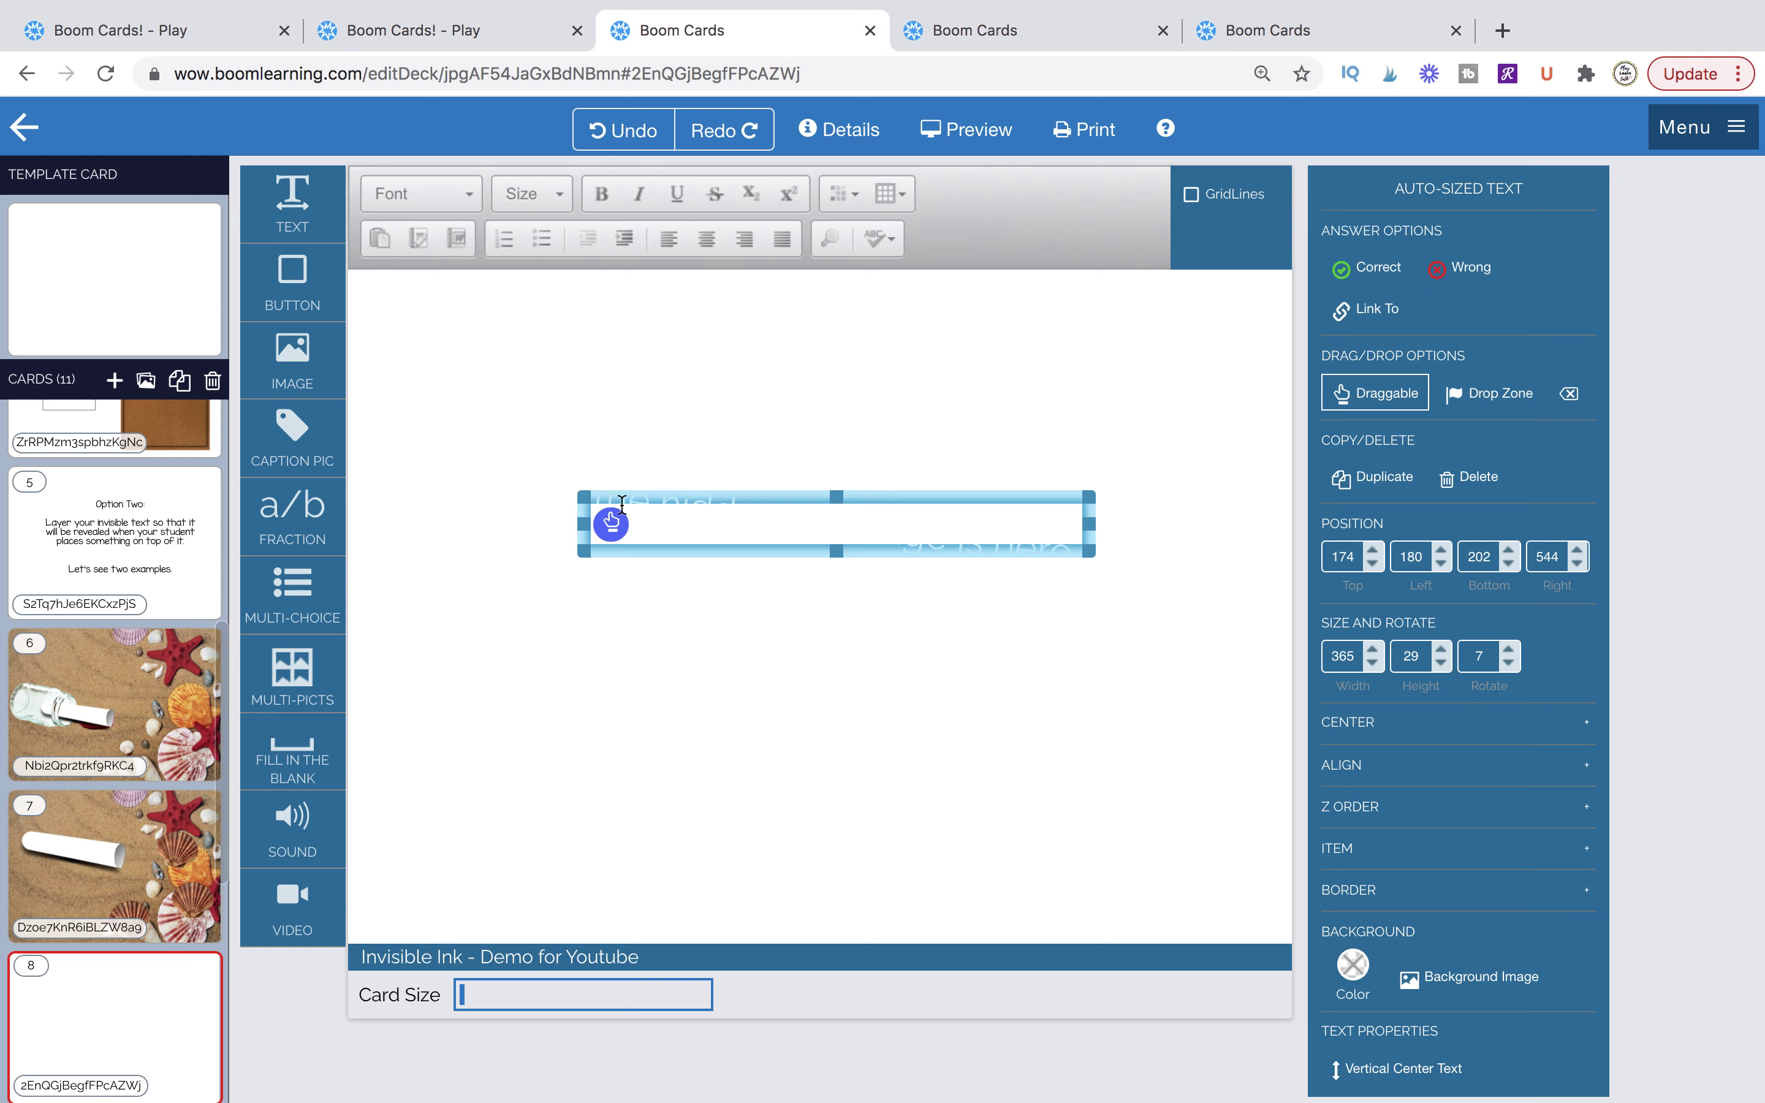
Bring the sentence to the front layer and switch to the card preview.
click(1366, 826)
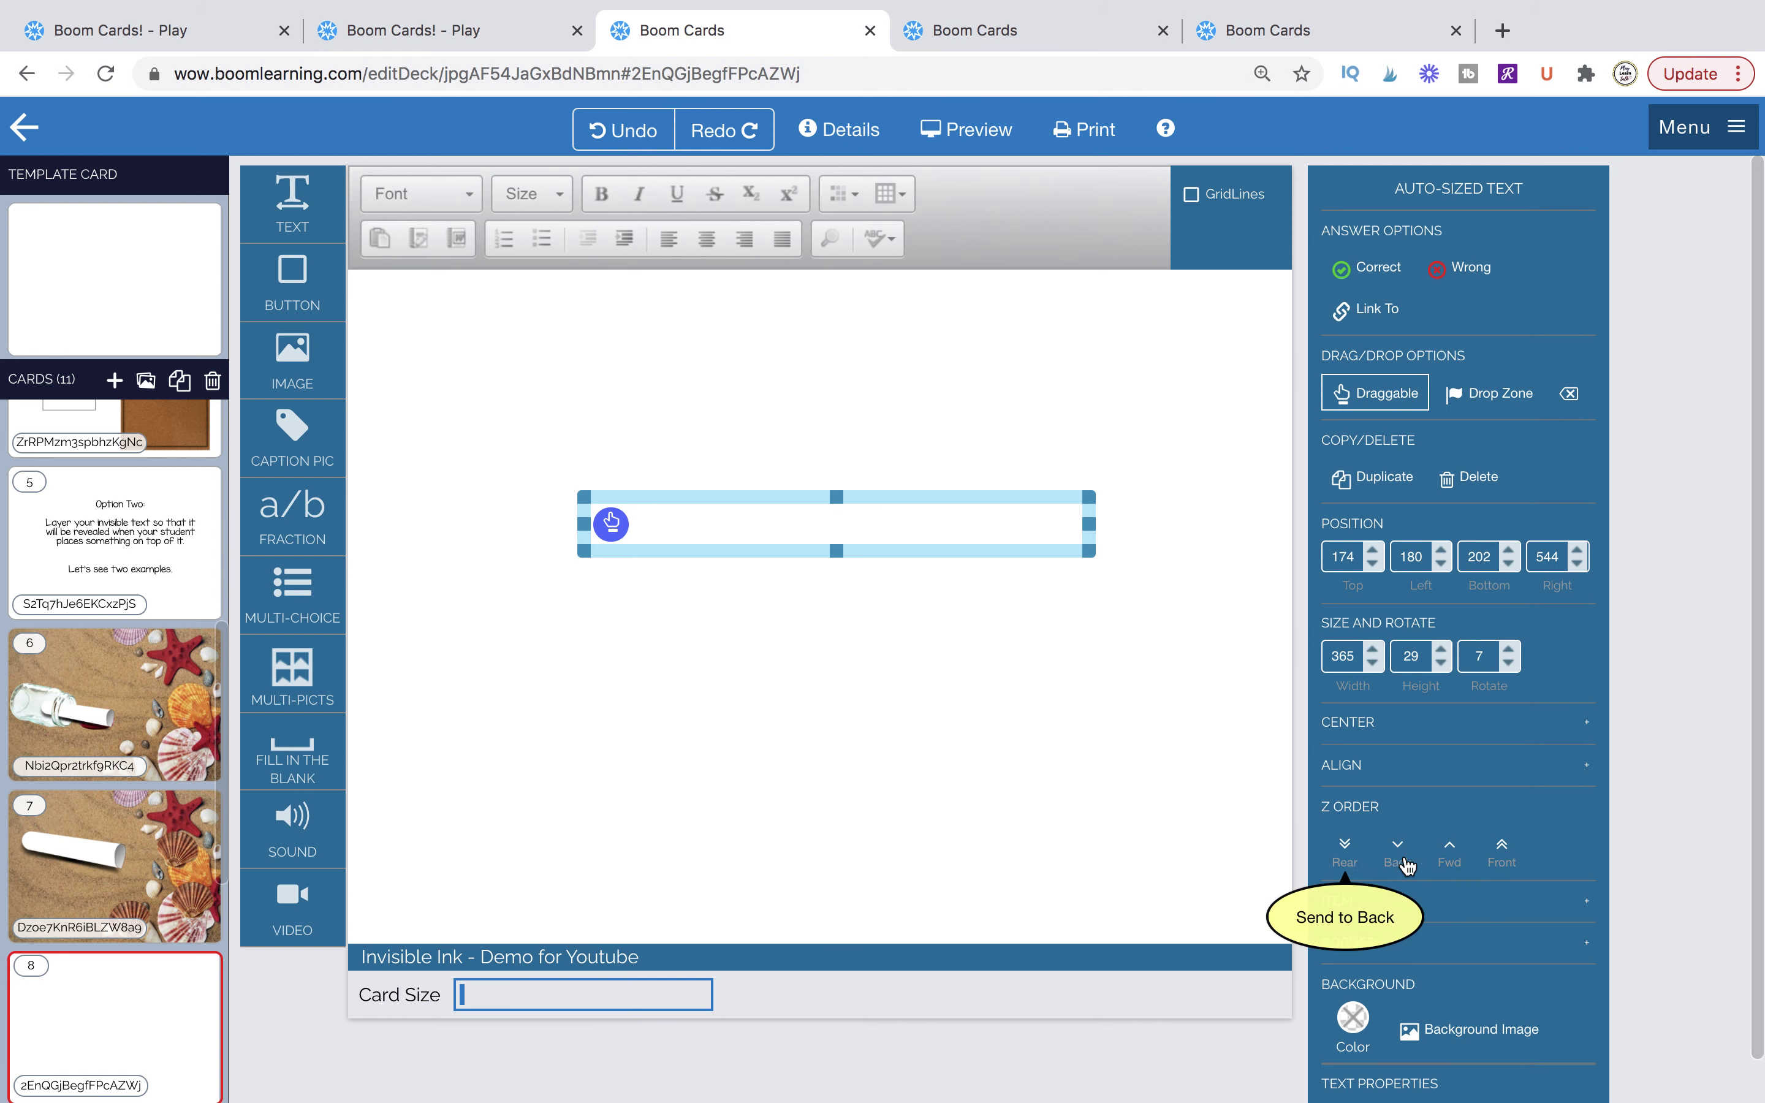
click(1501, 854)
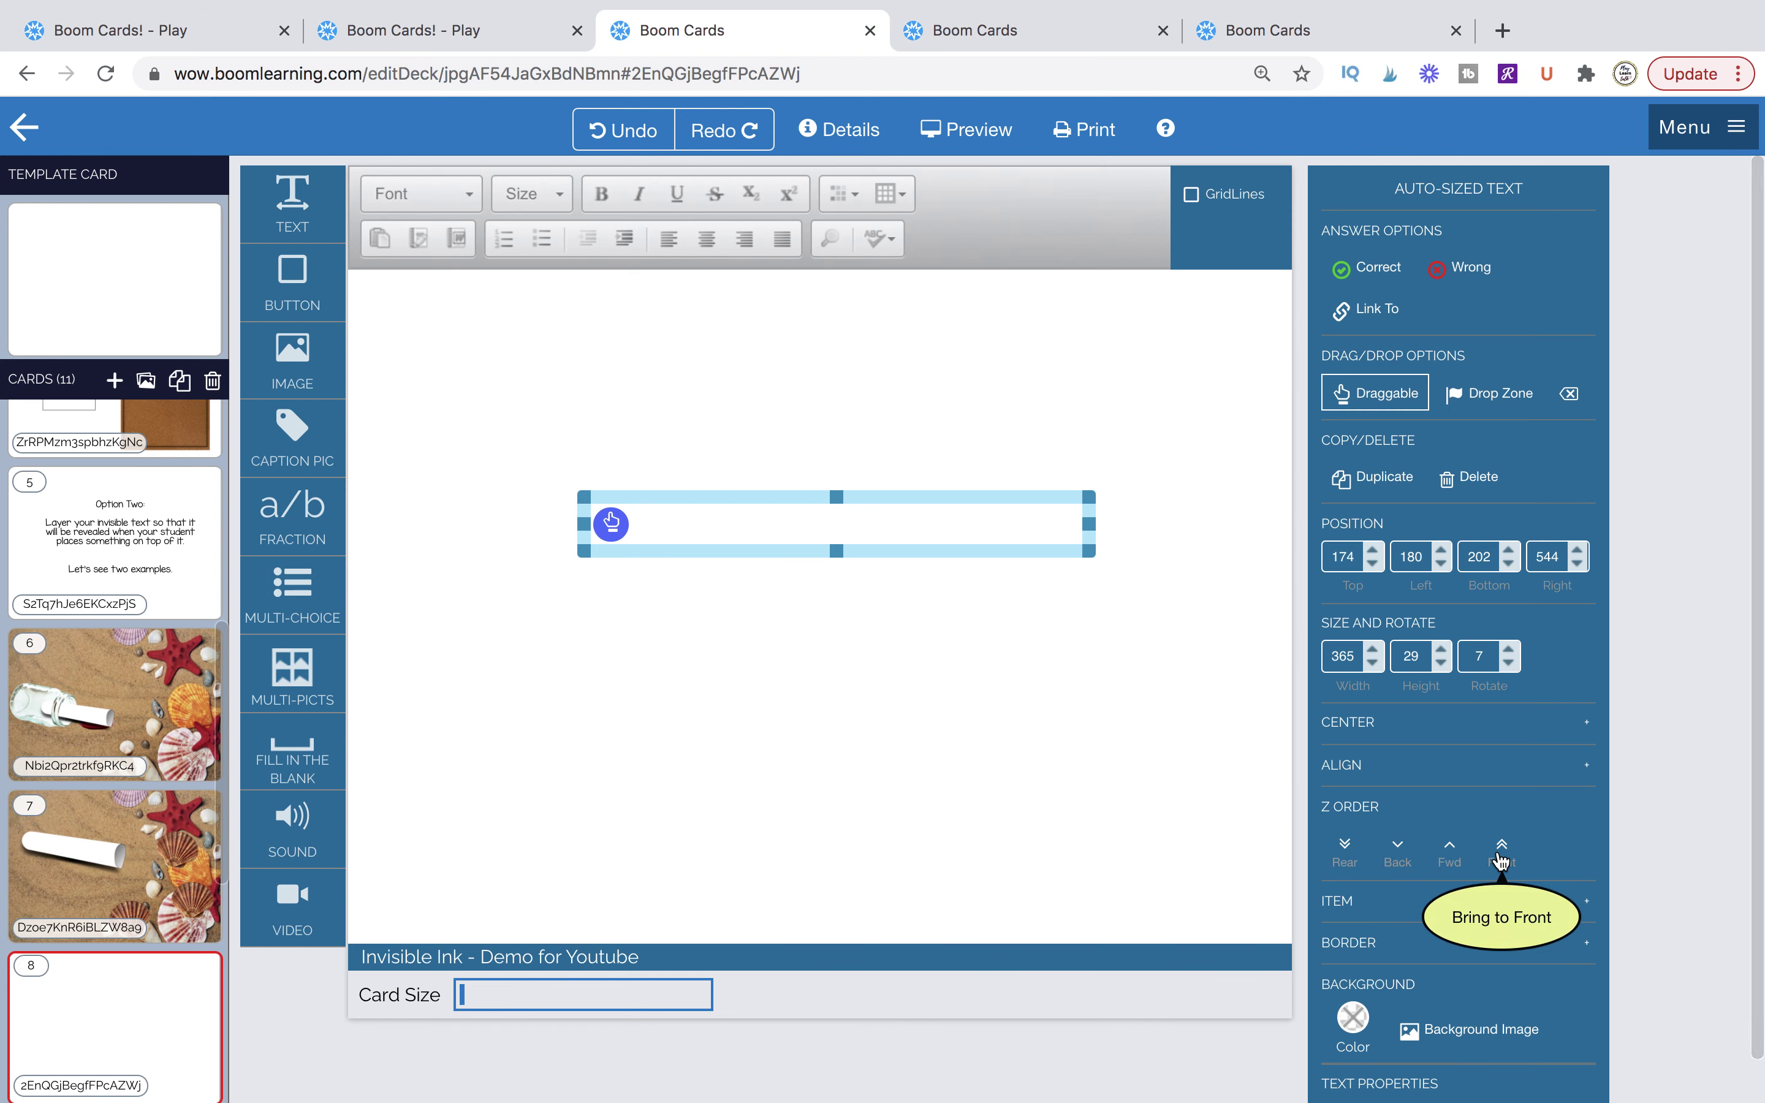
click(985, 784)
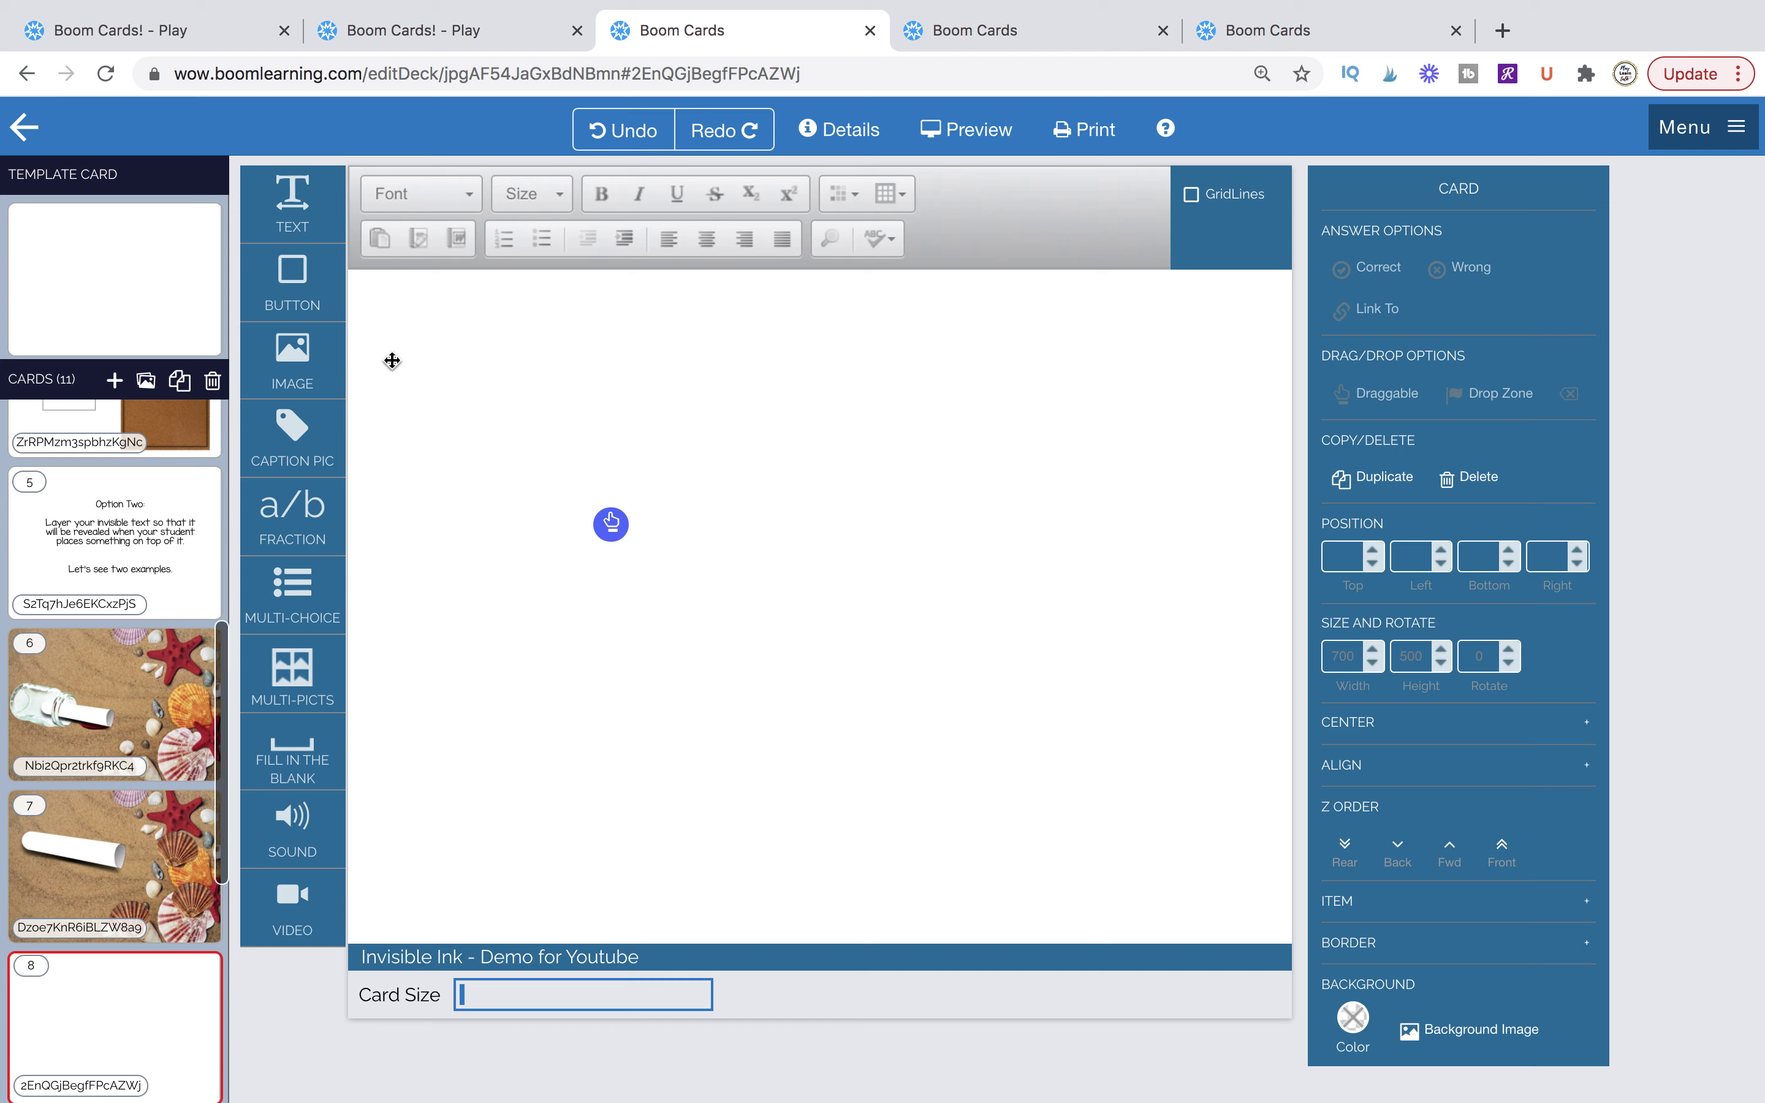
click(207, 33)
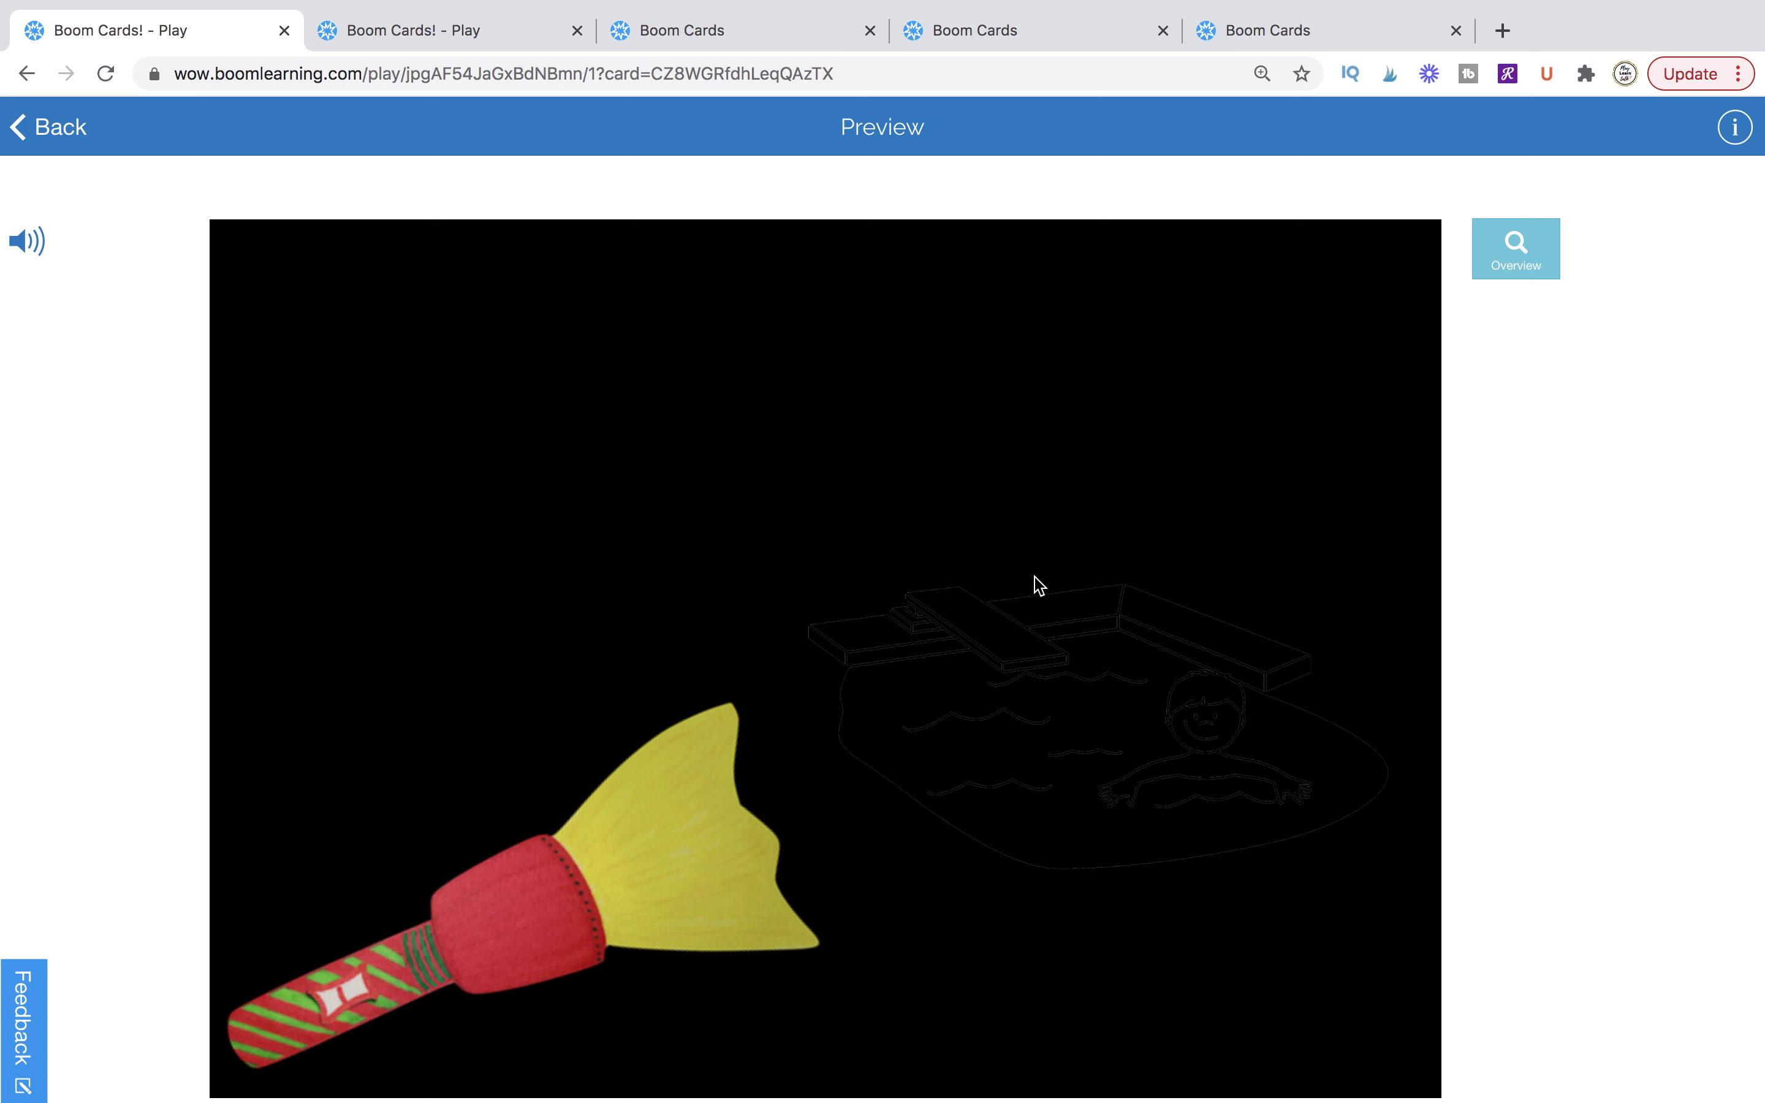
Slide the flashlight over the hidden sentence and the pool drawing to test the reveal.
drag(556, 910, 595, 843)
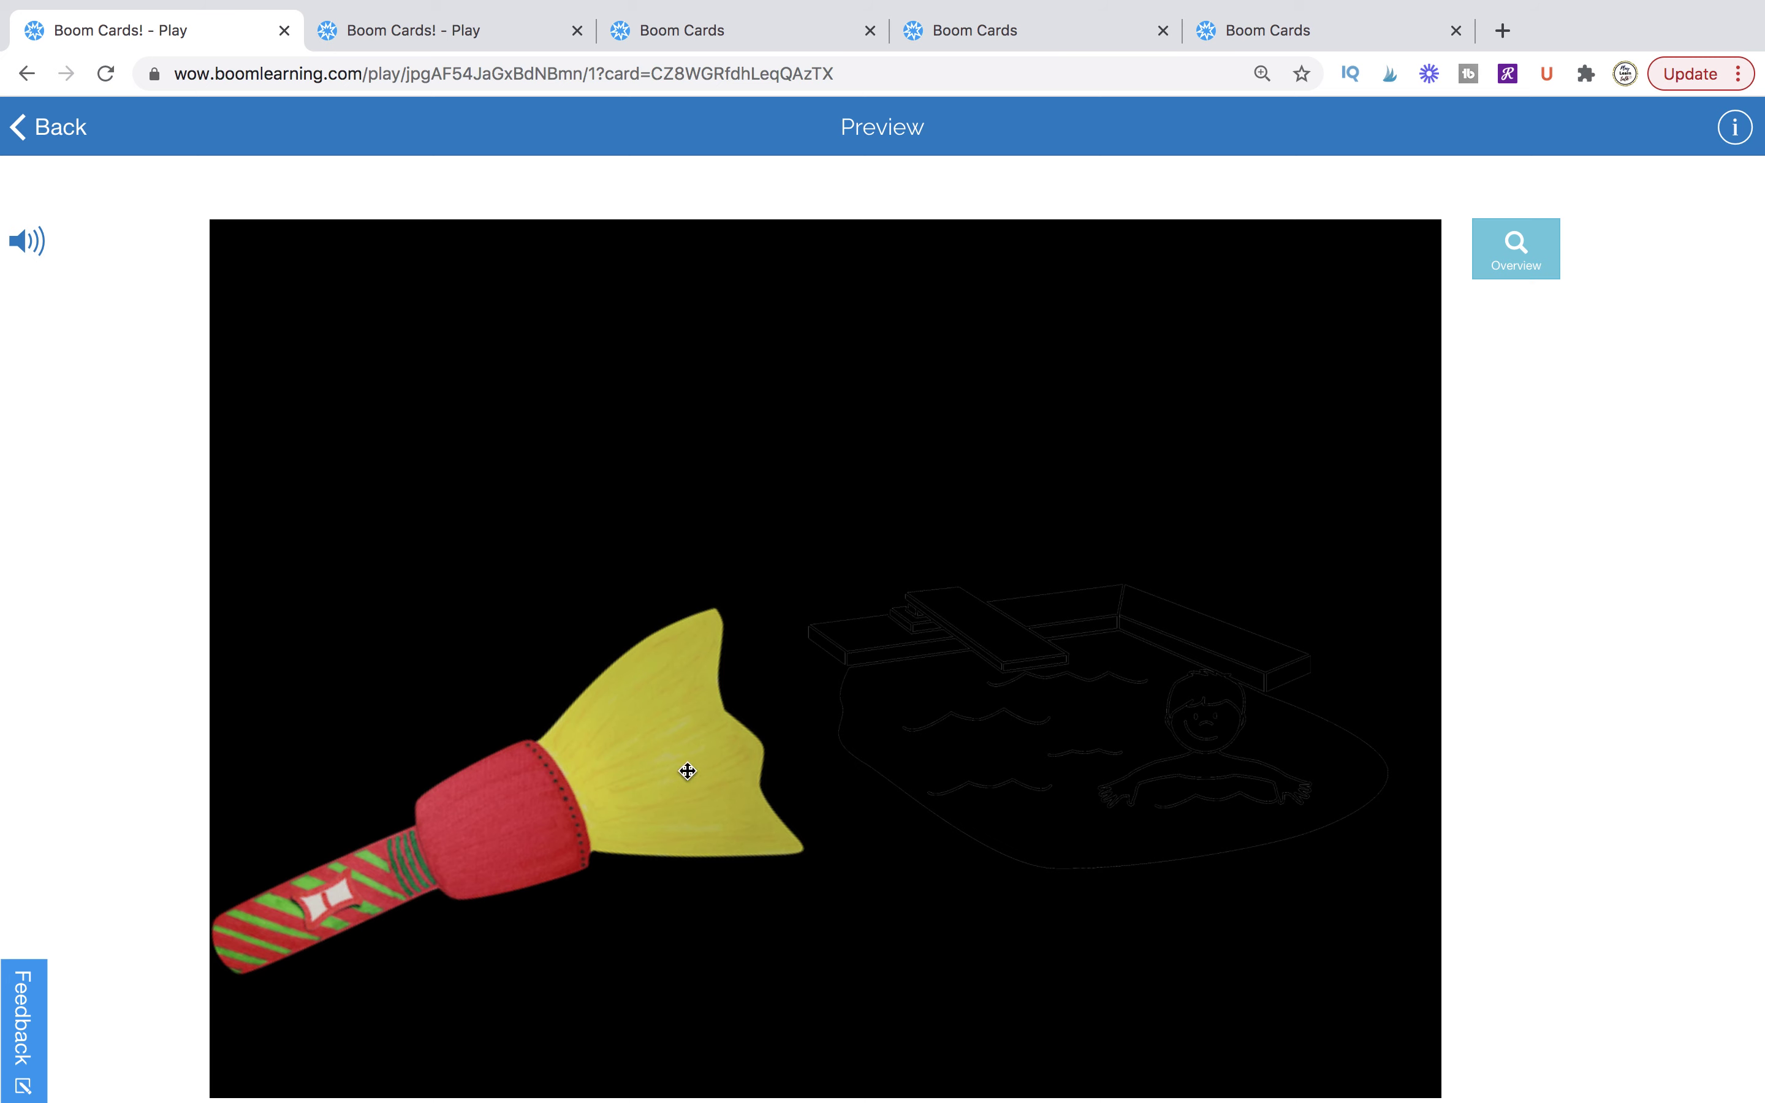
drag(412, 869, 557, 435)
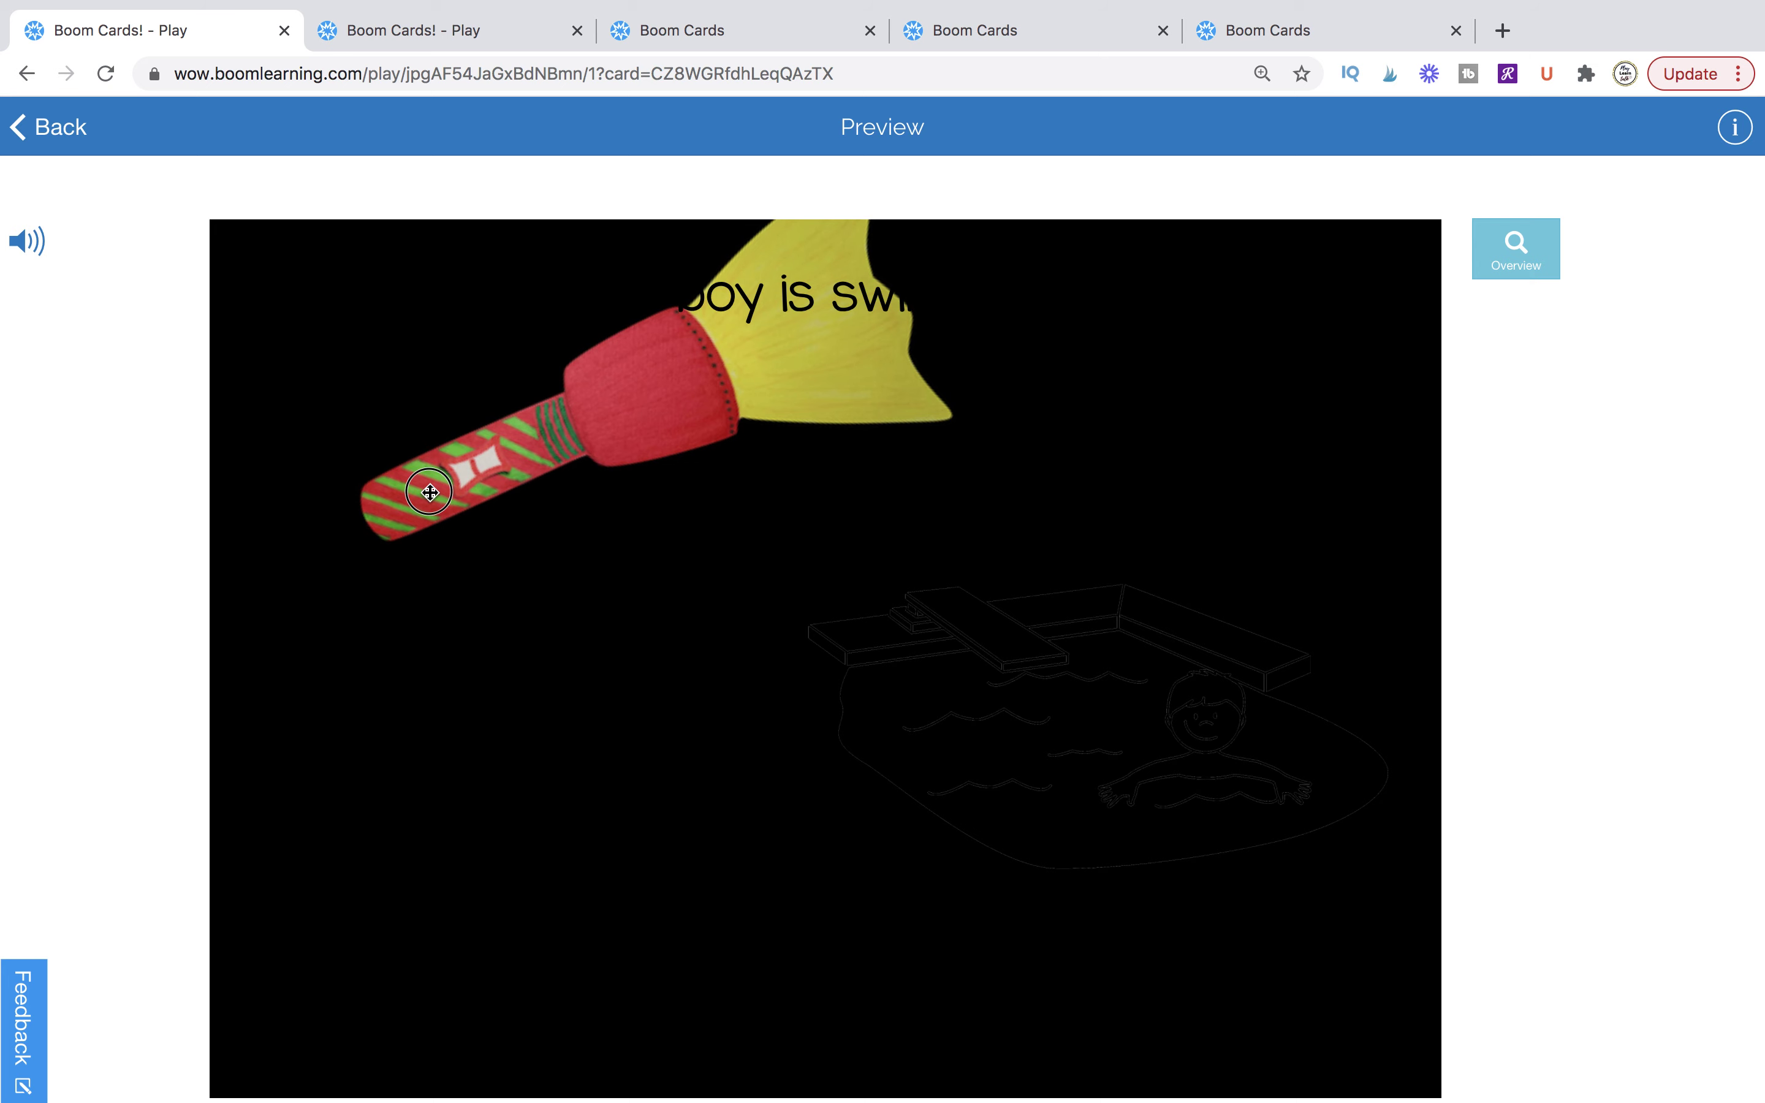
mouse_move(431, 492)
mouse_down()
mouse_move(855, 473)
mouse_move(450, 583)
mouse_up()
mouse_move(1071, 417)
mouse_down()
mouse_move(626, 563)
mouse_move(402, 418)
mouse_move(882, 406)
mouse_move(611, 623)
mouse_move(529, 786)
mouse_up()
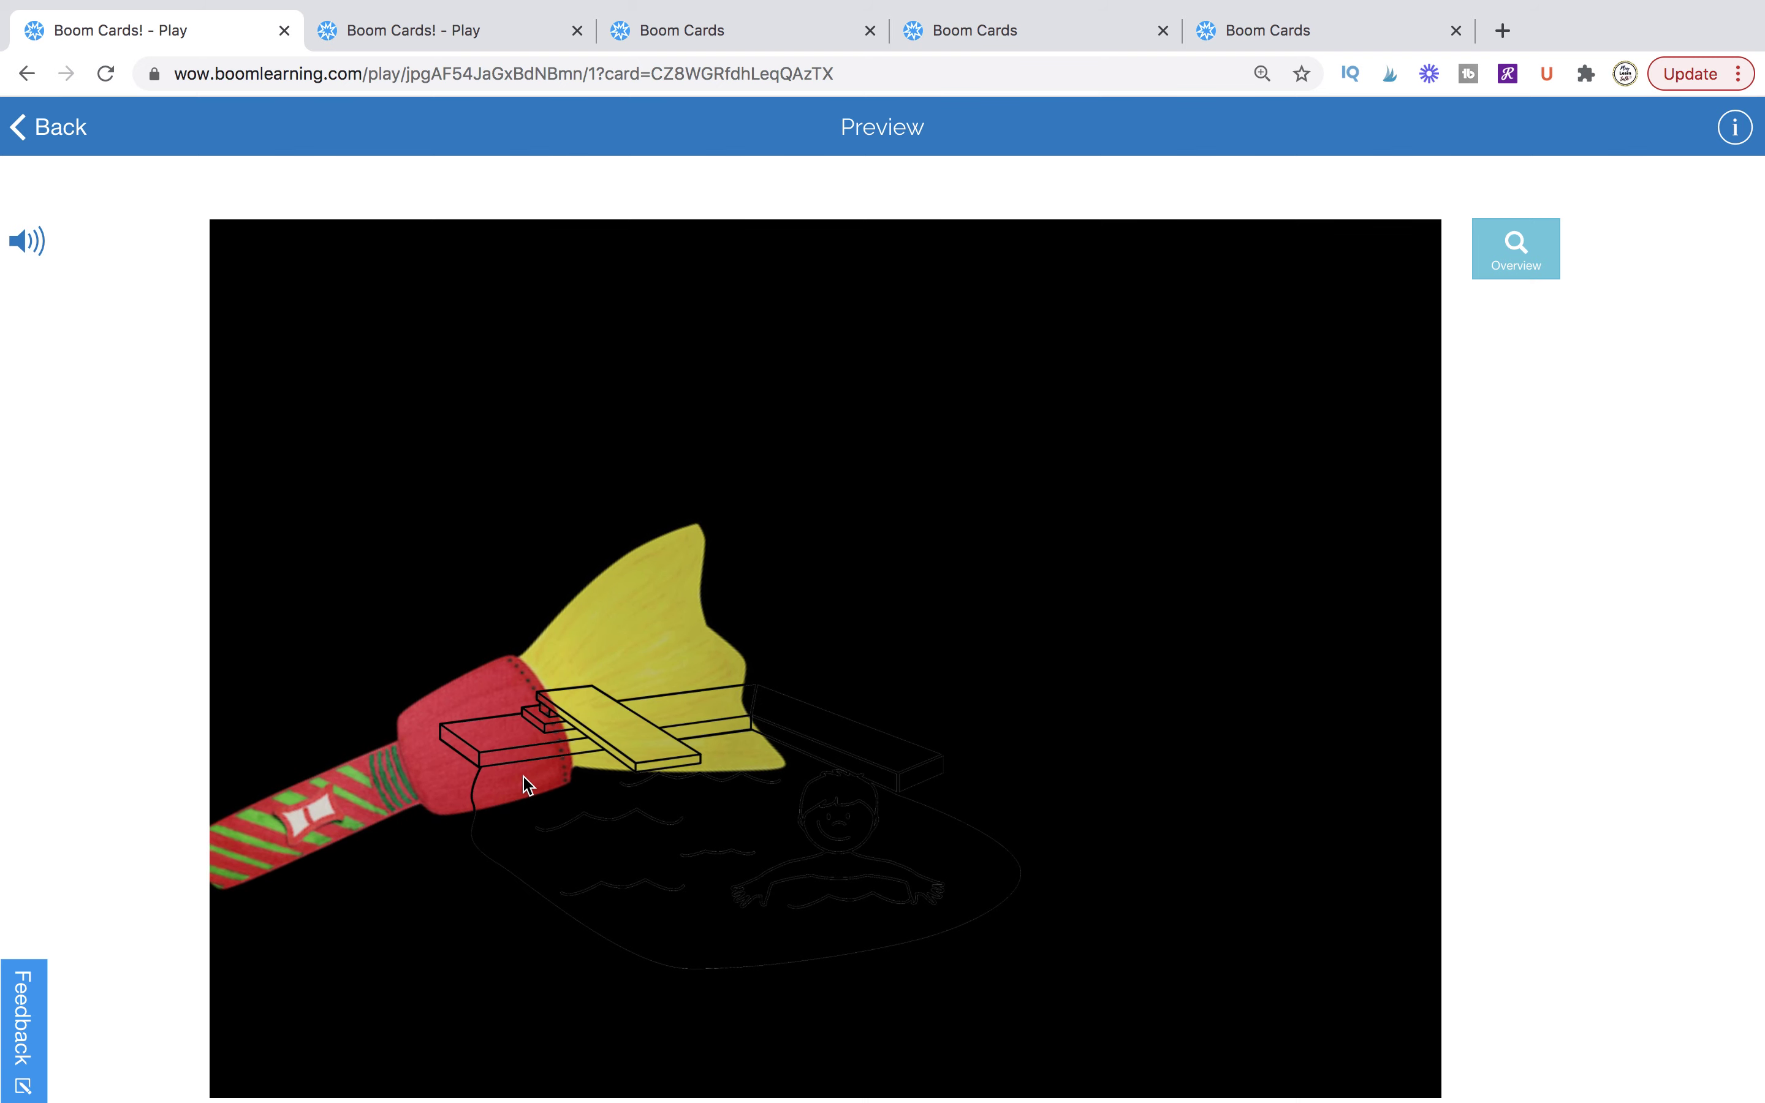
drag(655, 823, 916, 669)
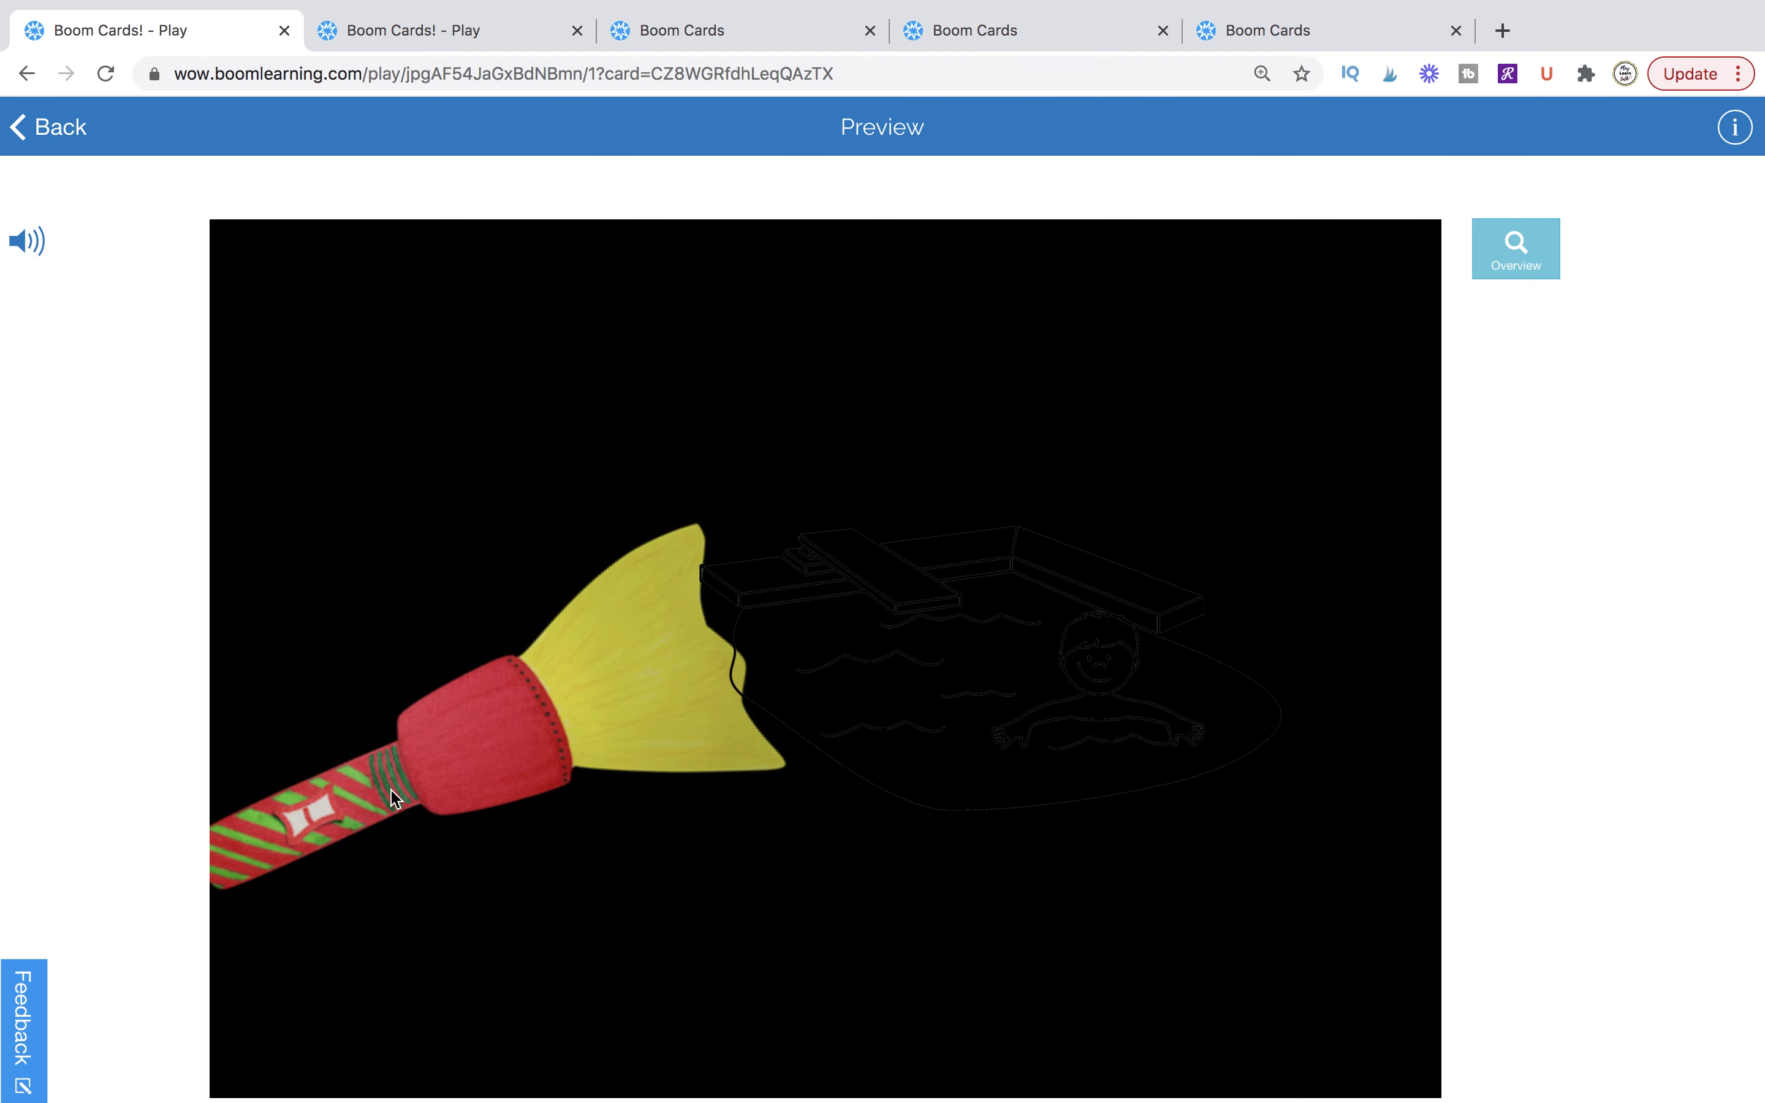
mouse_move(395, 797)
mouse_down()
mouse_move(552, 780)
mouse_move(619, 839)
mouse_move(855, 859)
mouse_up()
mouse_move(617, 899)
mouse_down()
mouse_move(721, 824)
mouse_move(779, 804)
mouse_move(809, 832)
mouse_move(686, 823)
mouse_move(563, 875)
mouse_move(727, 716)
mouse_move(816, 803)
mouse_move(771, 869)
mouse_move(413, 886)
mouse_move(559, 623)
mouse_move(525, 930)
mouse_move(288, 992)
mouse_up()
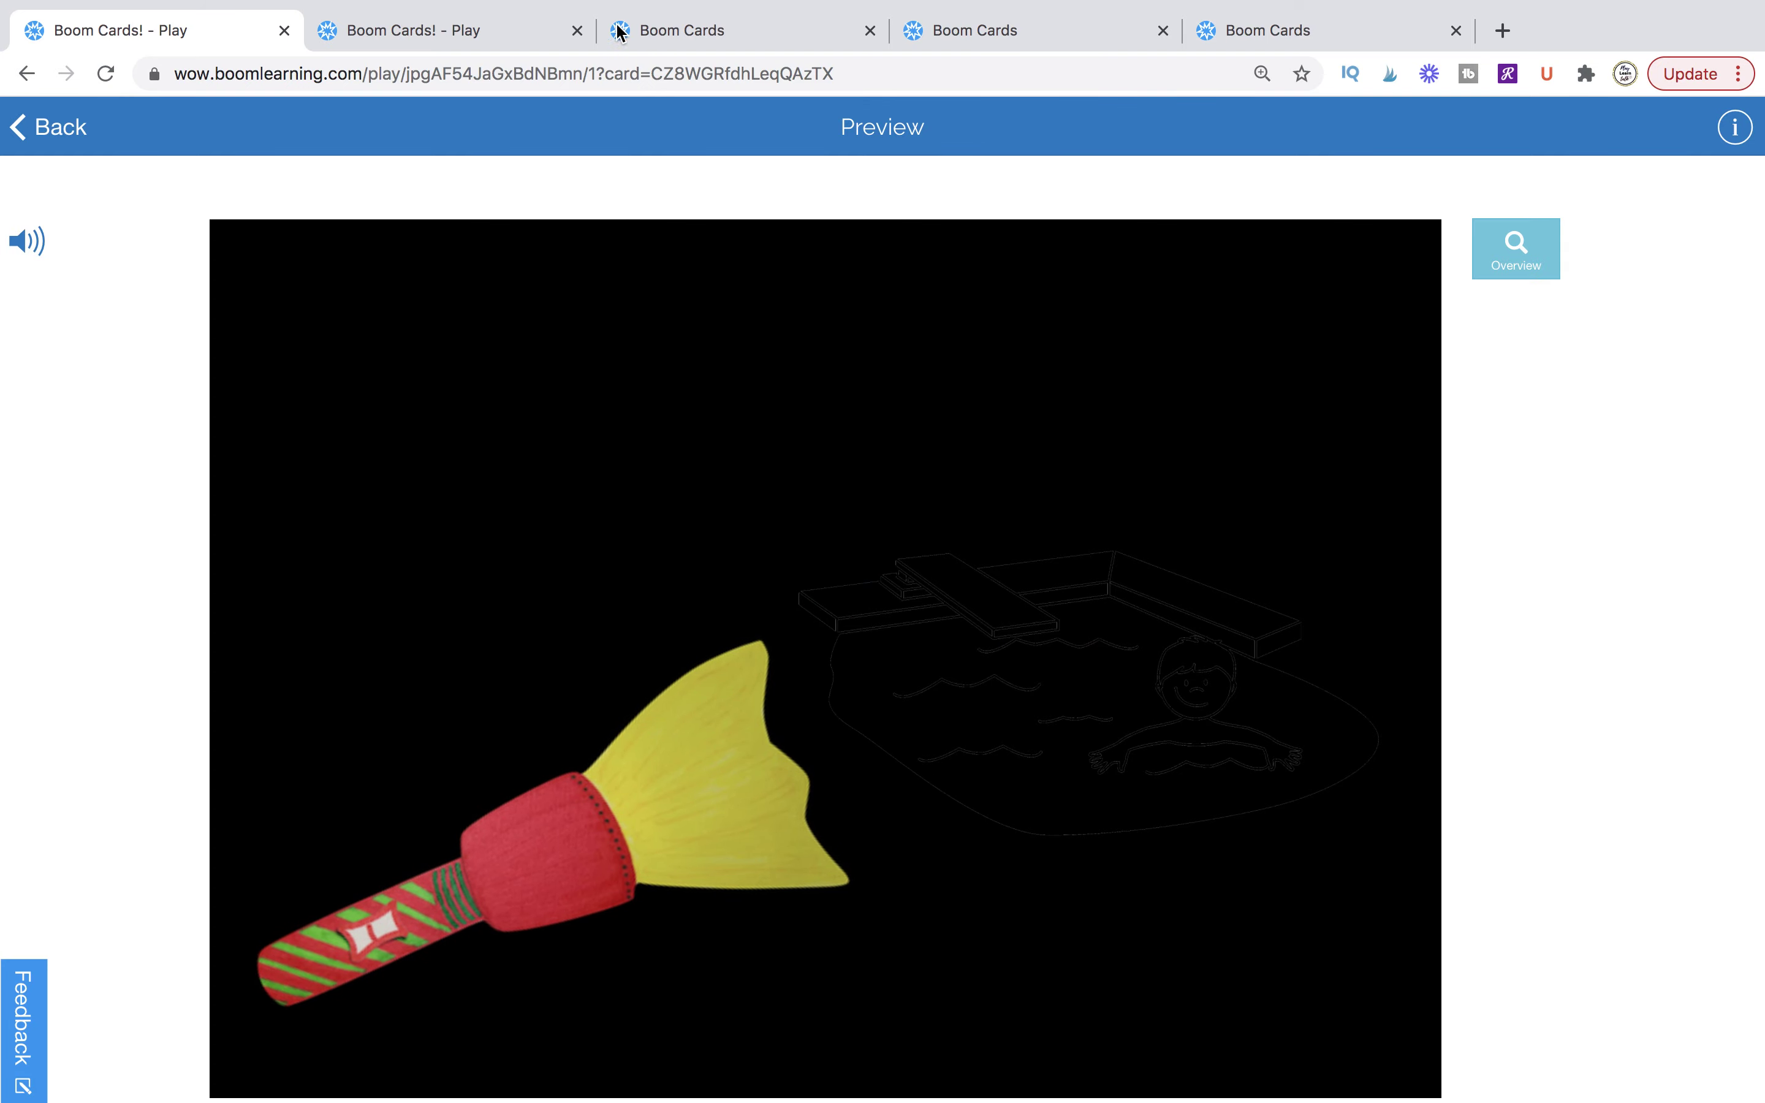
Give the flashlight card a white background colour.
click(1017, 29)
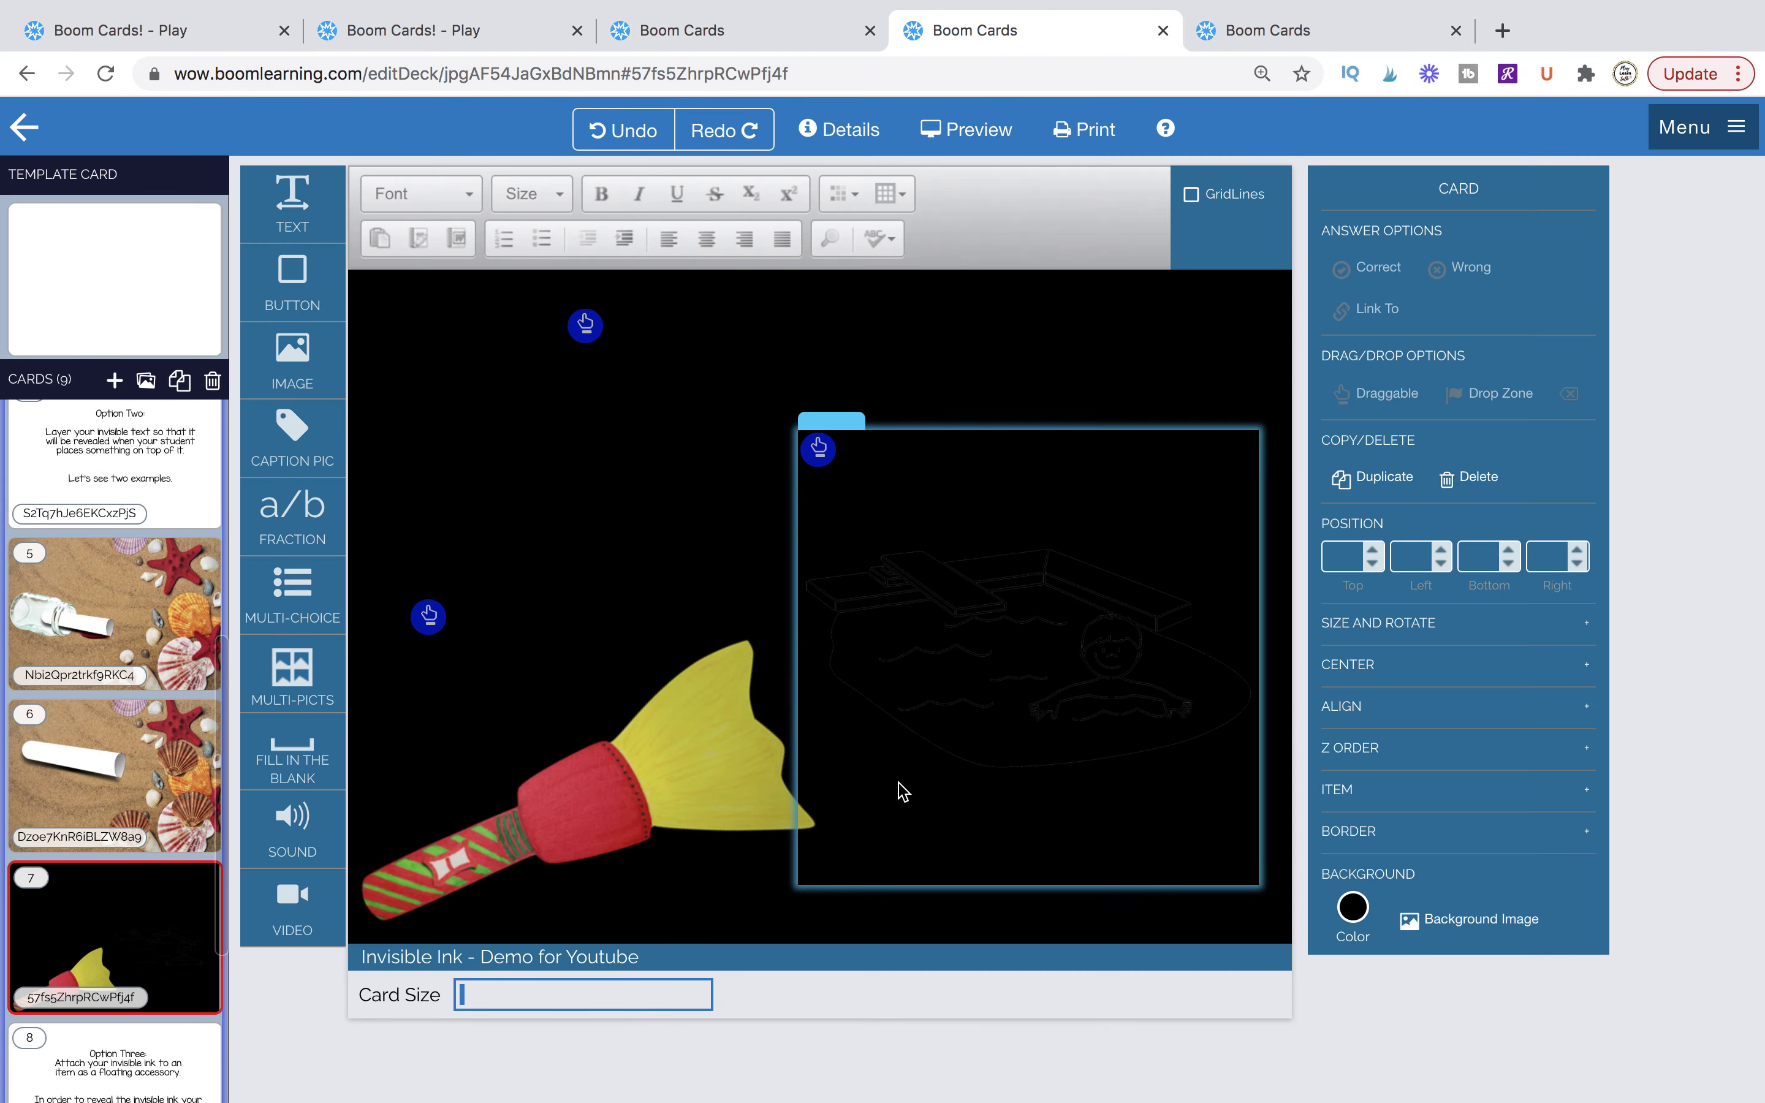
click(1353, 908)
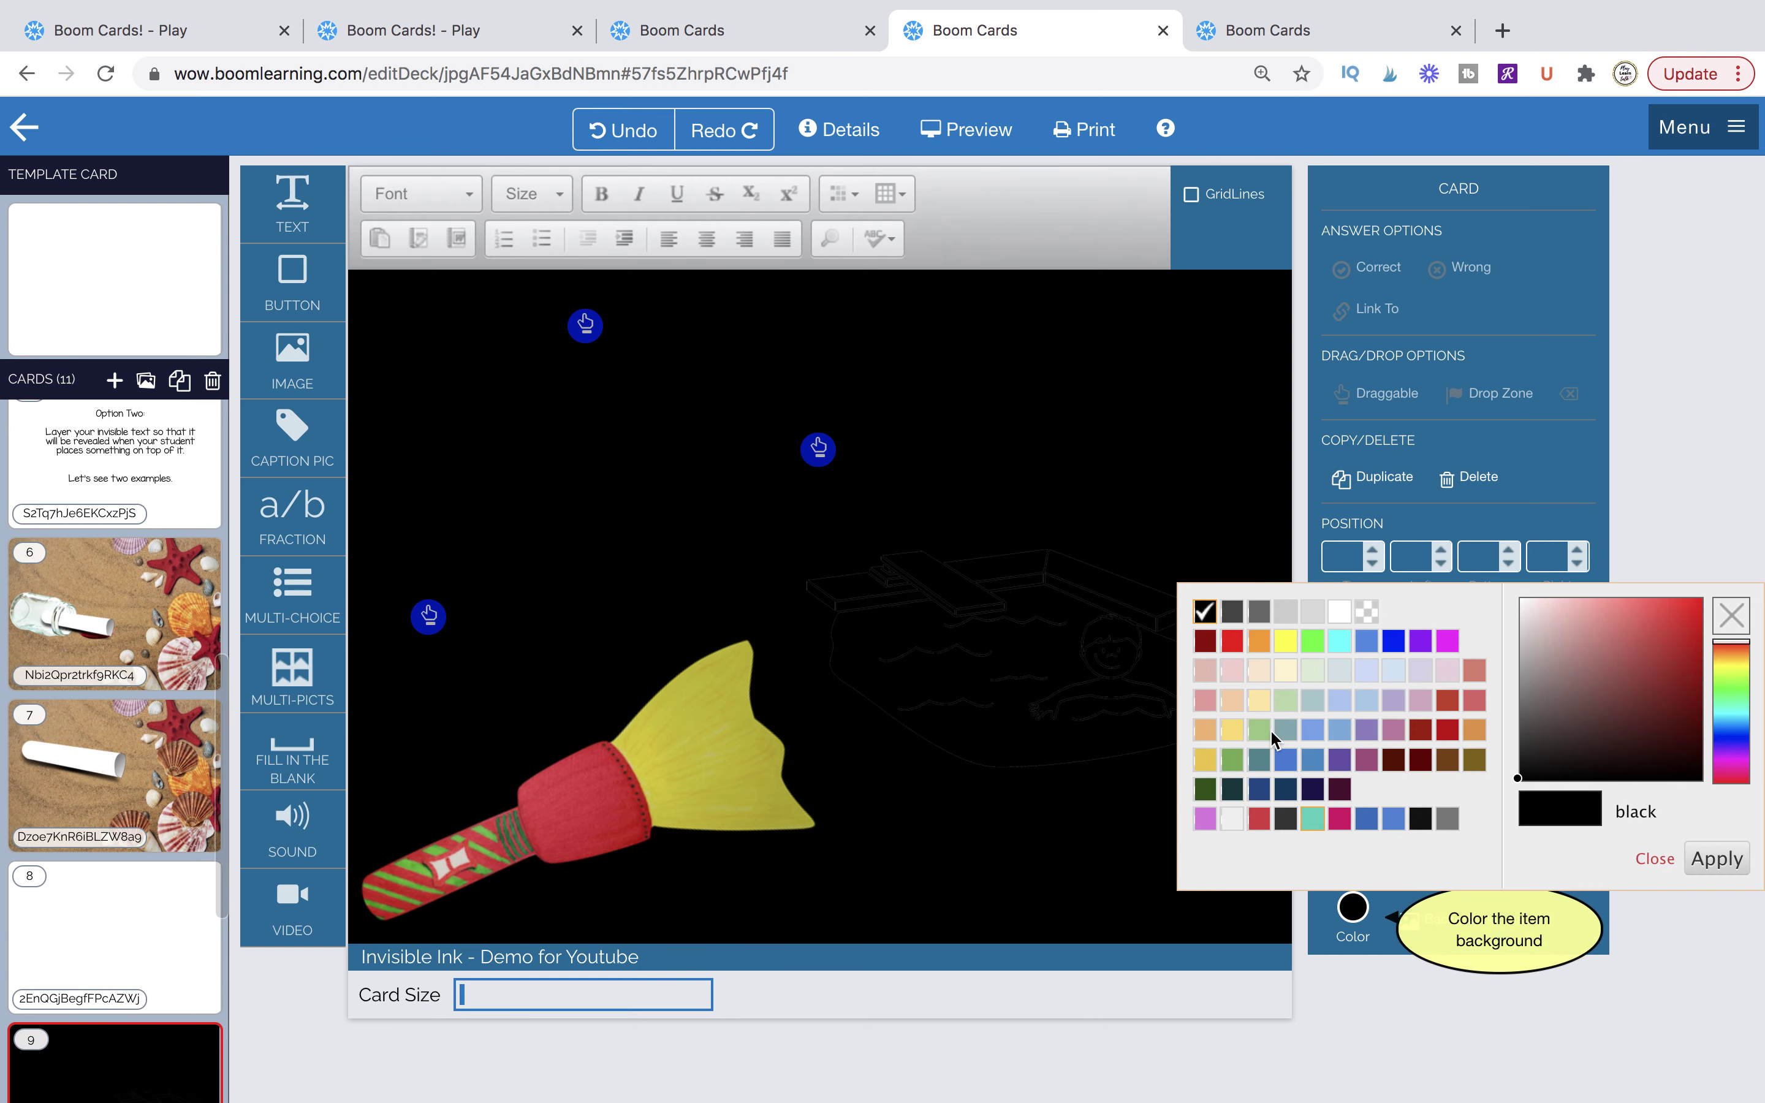
click(1340, 611)
click(1717, 861)
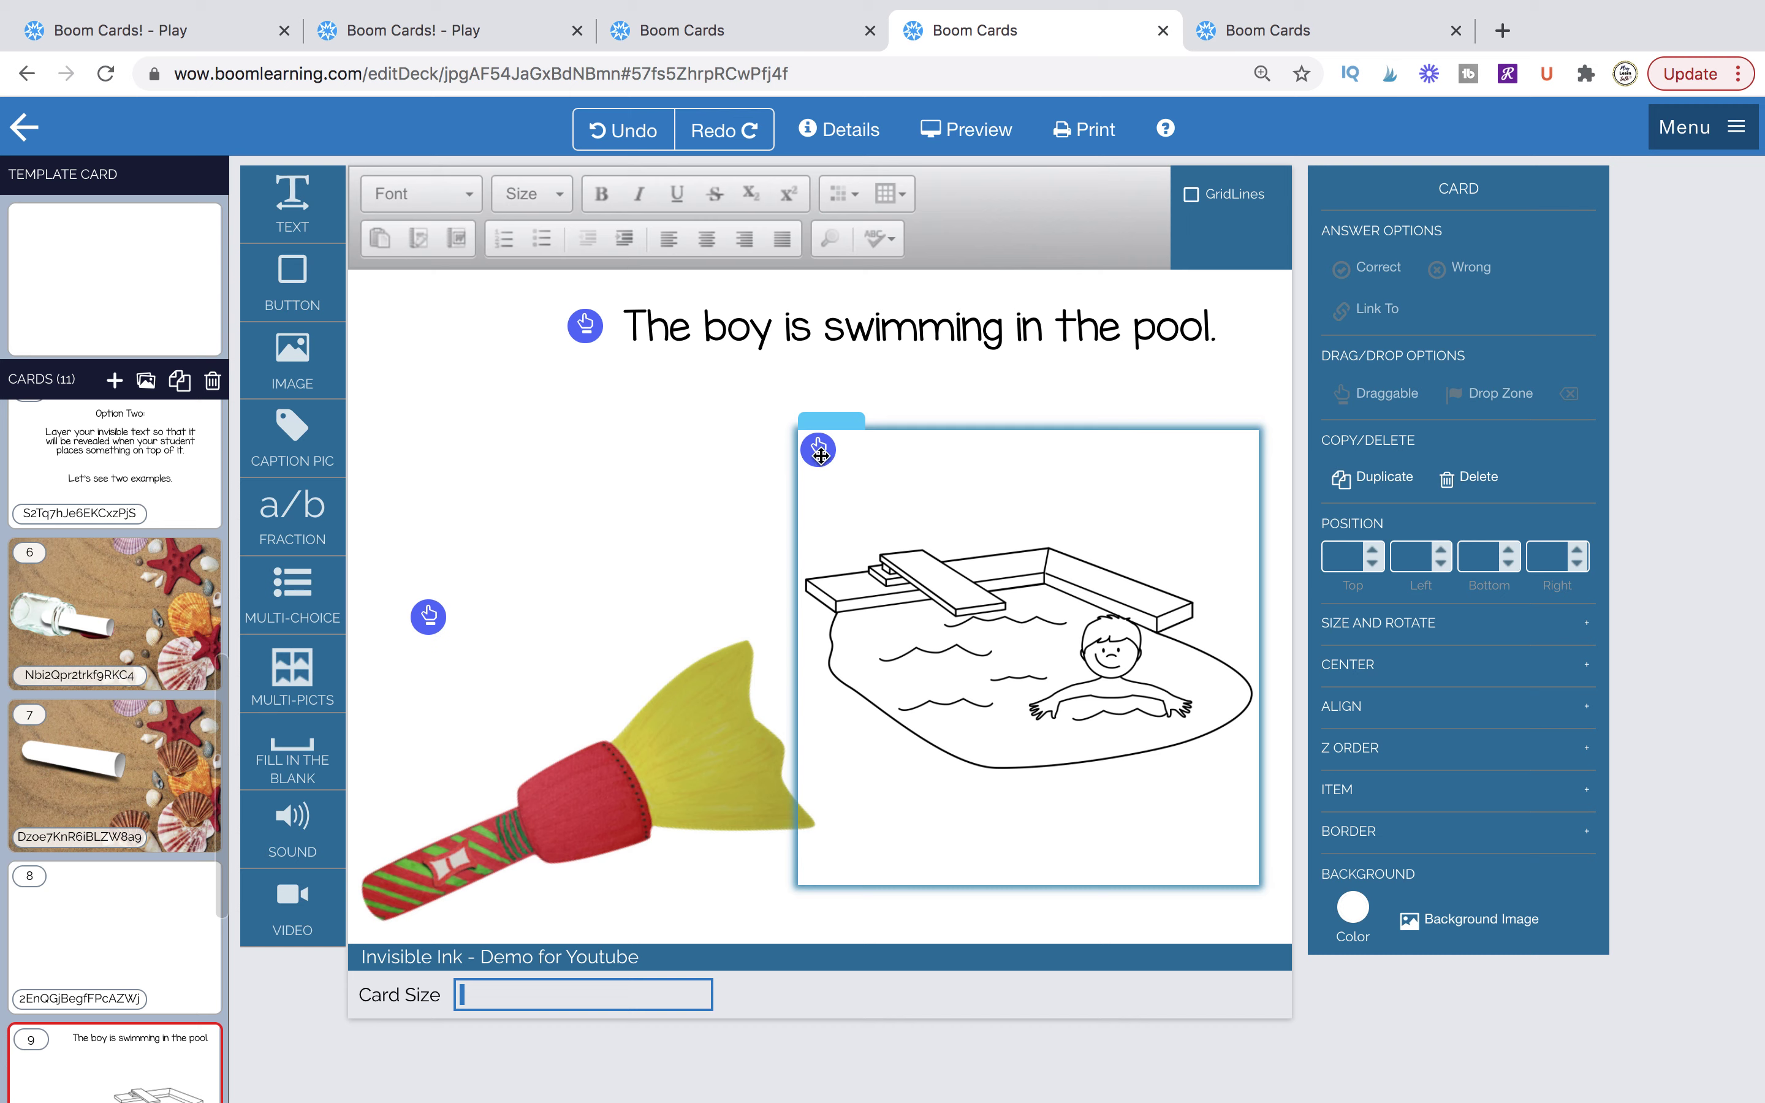
Nudge the flashlight image up and review its Z Order with the sentence and pool drawing.
click(702, 353)
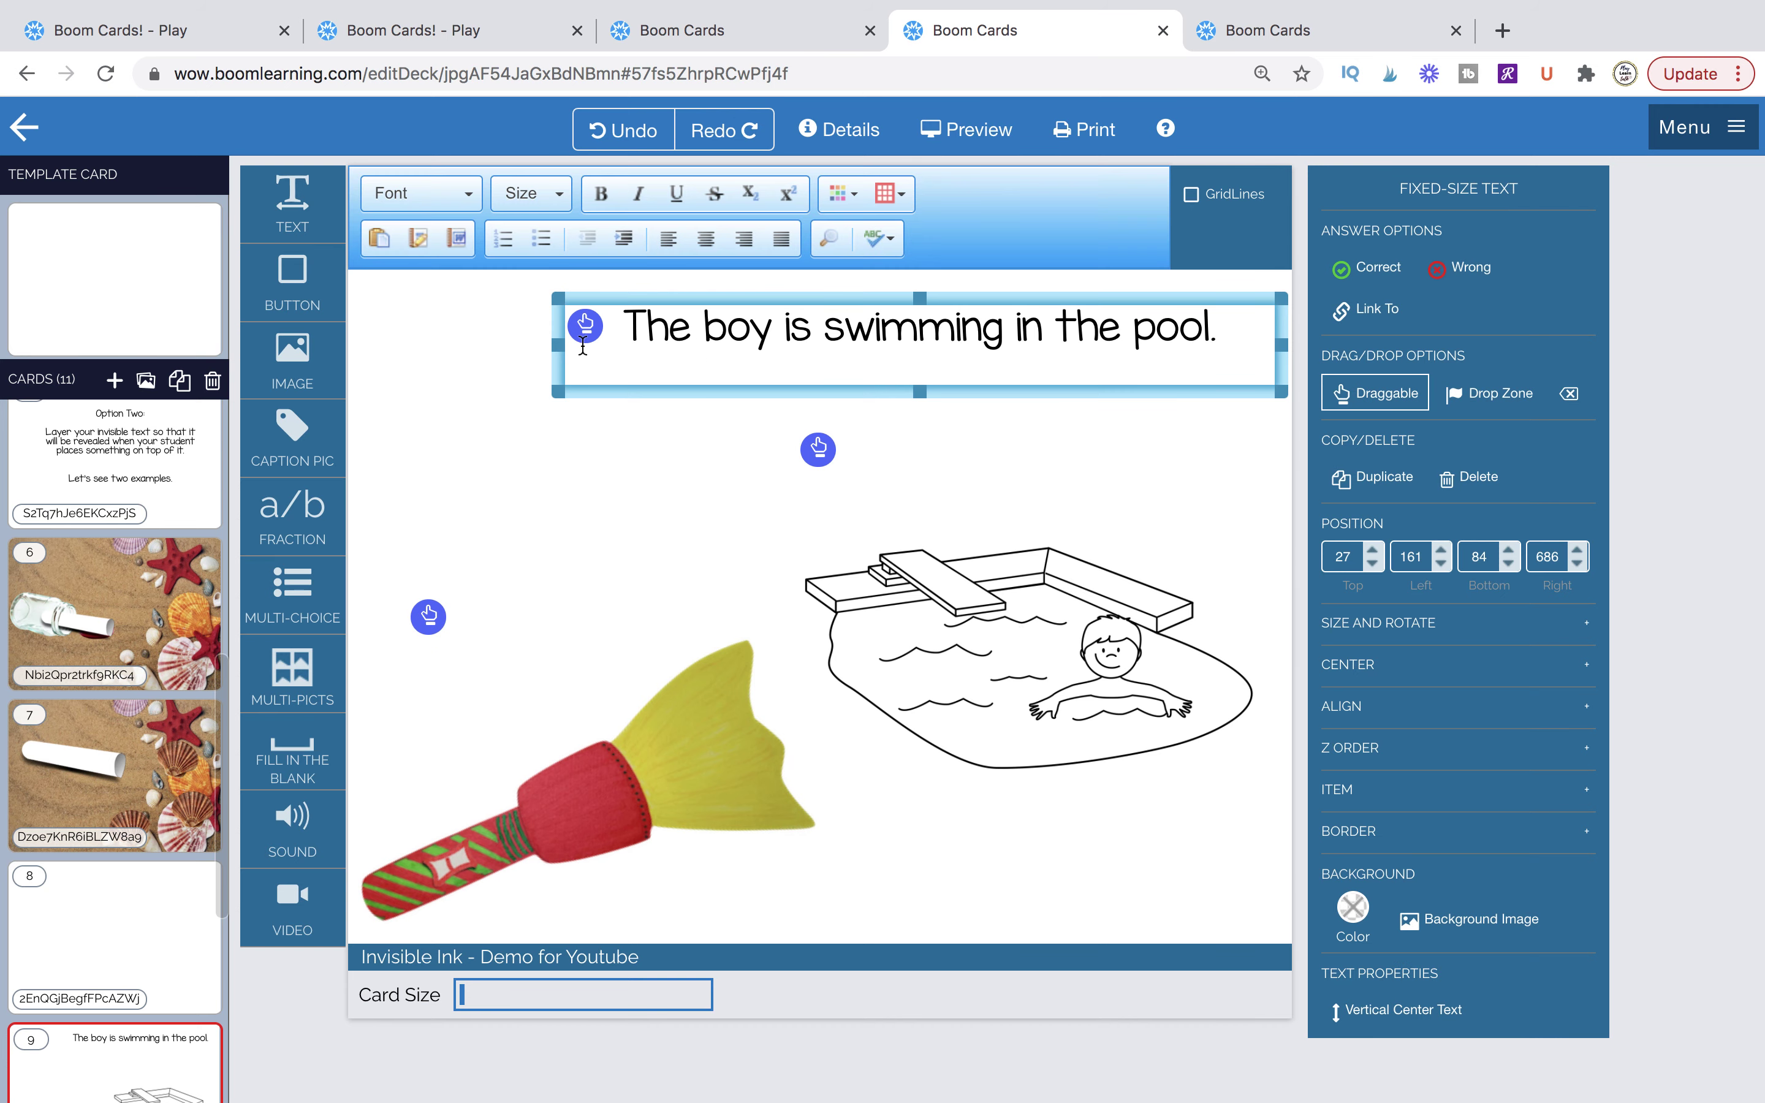
click(460, 382)
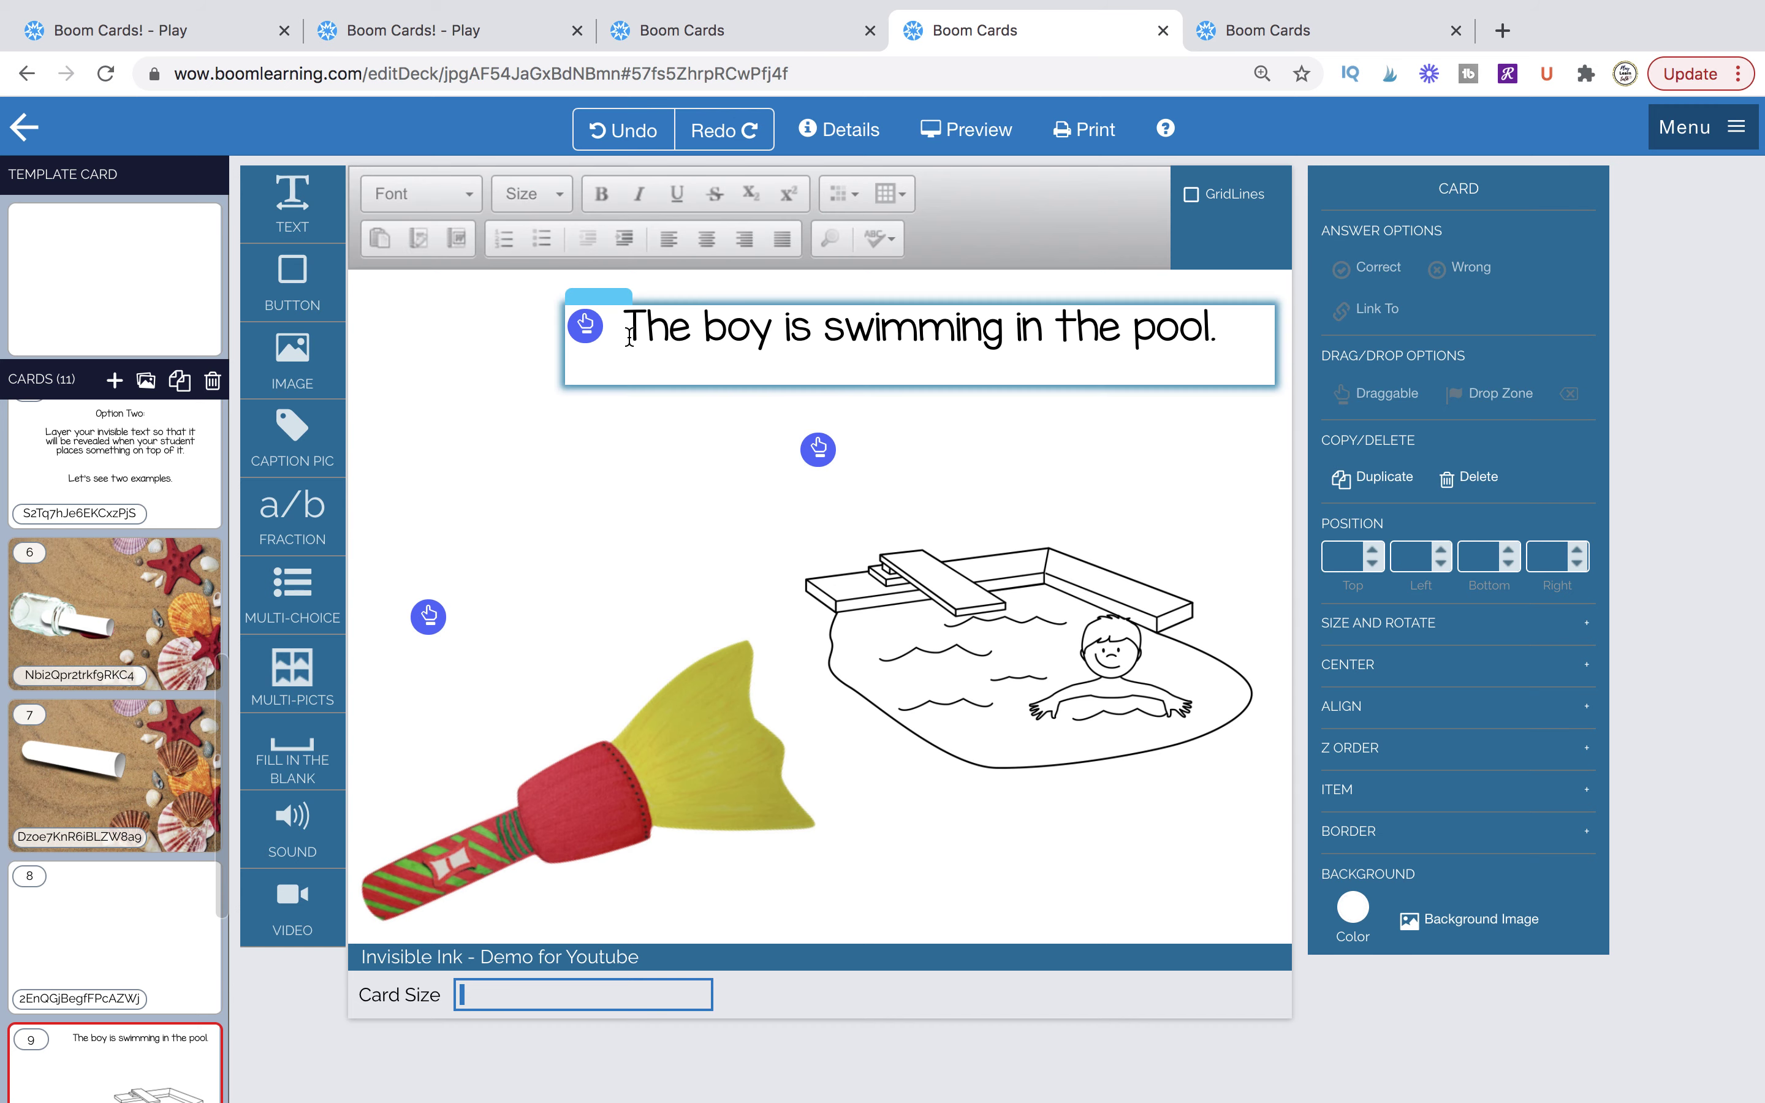
click(916, 636)
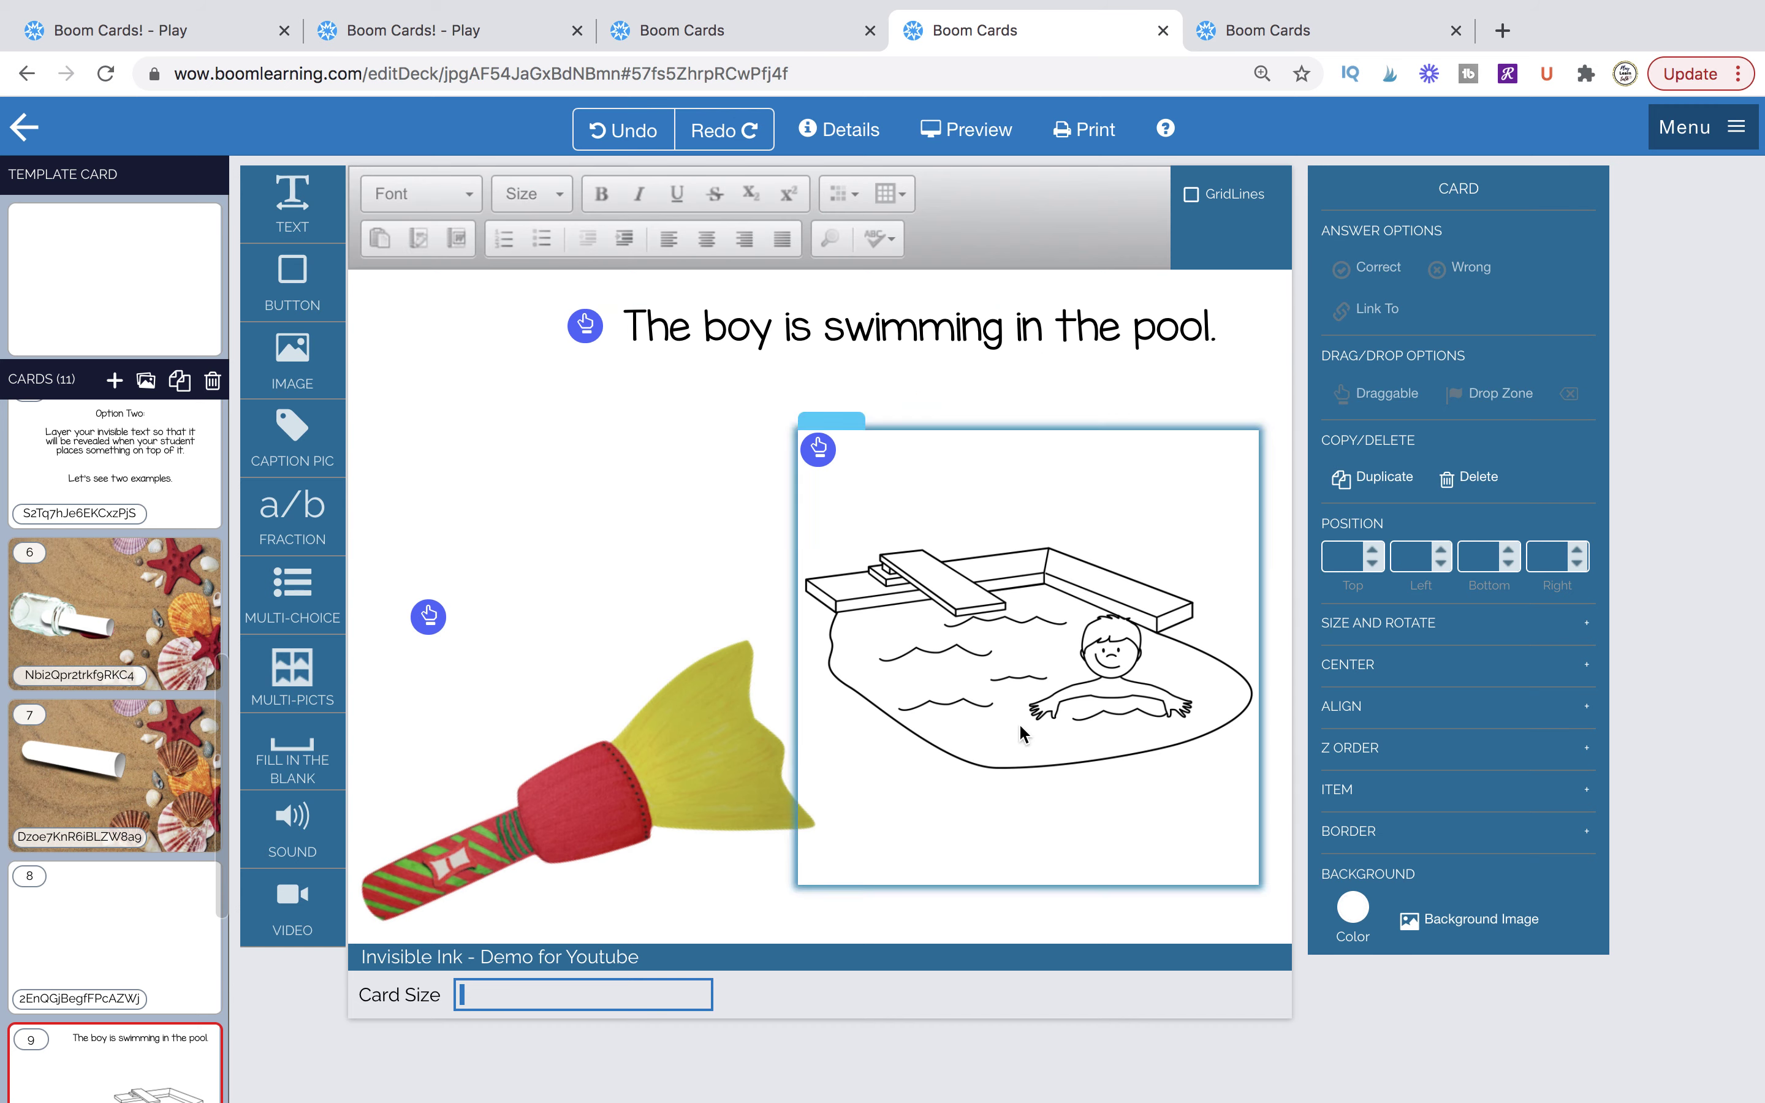
click(551, 812)
mouse_move(550, 812)
mouse_down()
mouse_move(503, 709)
mouse_move(514, 781)
mouse_up()
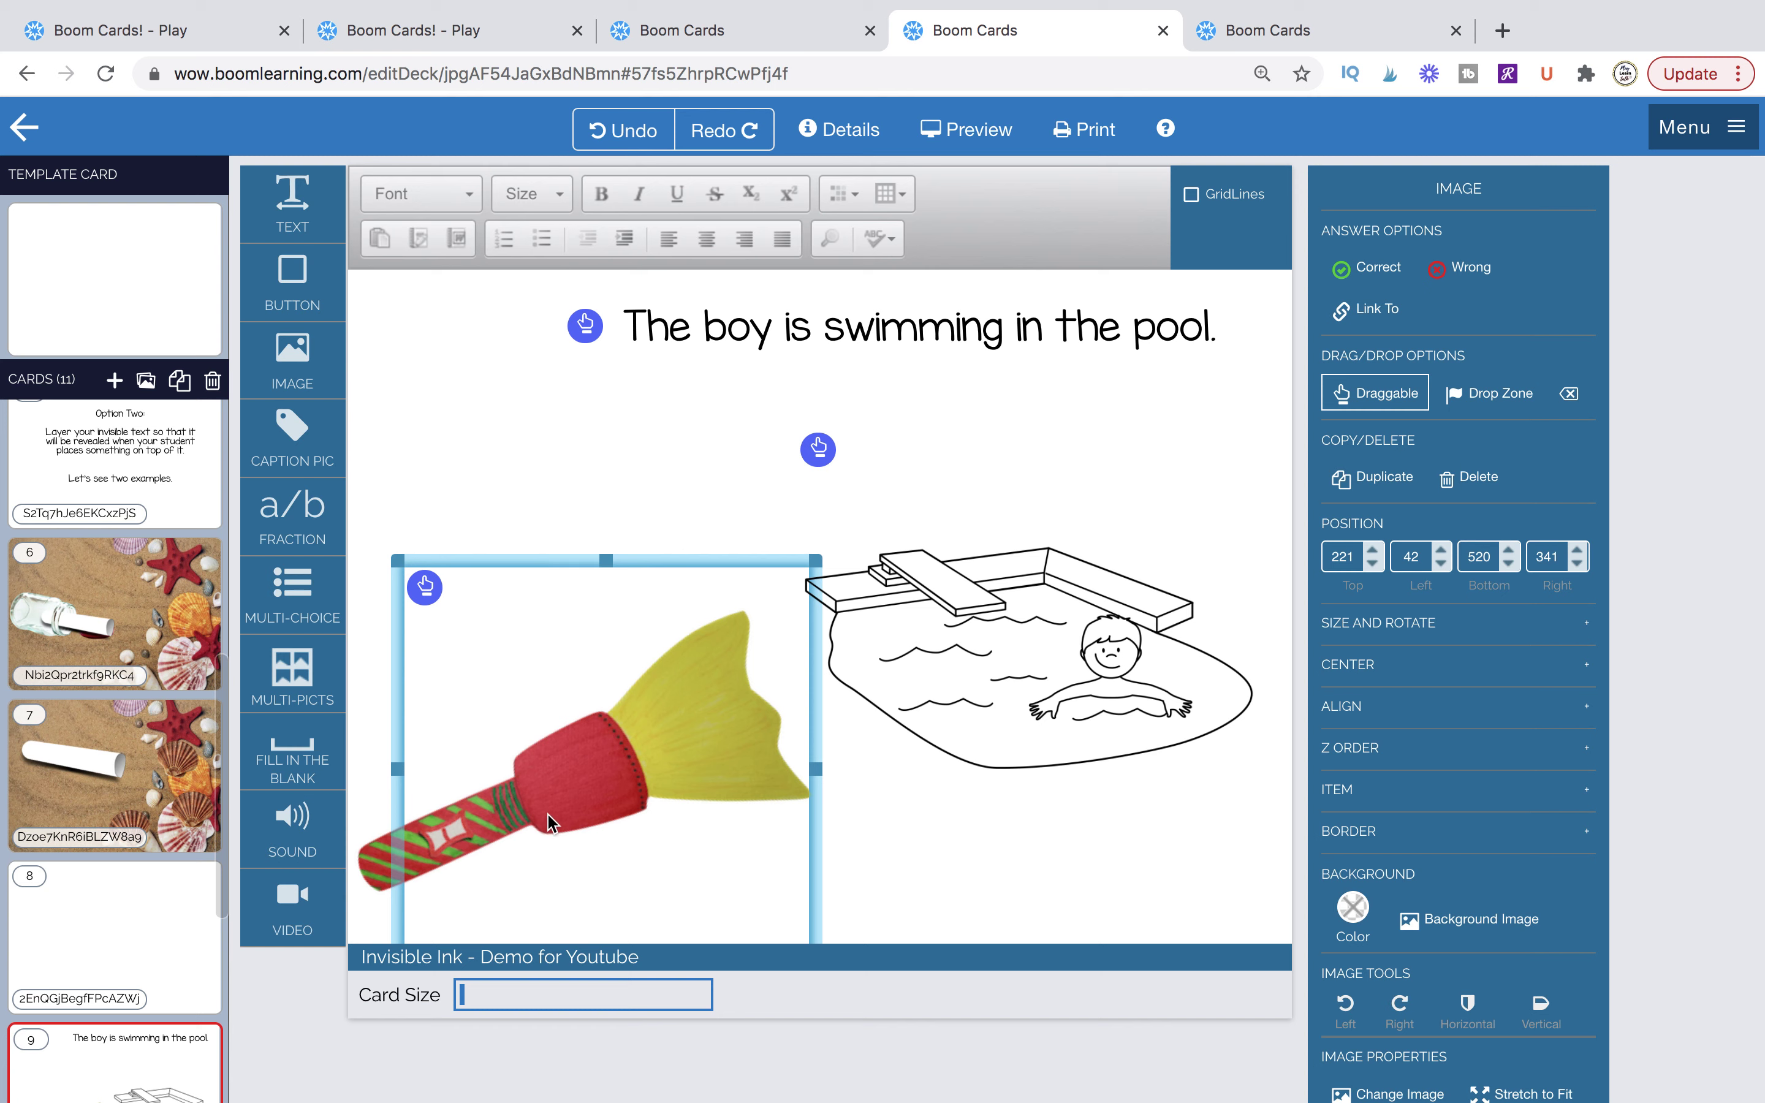
click(1370, 750)
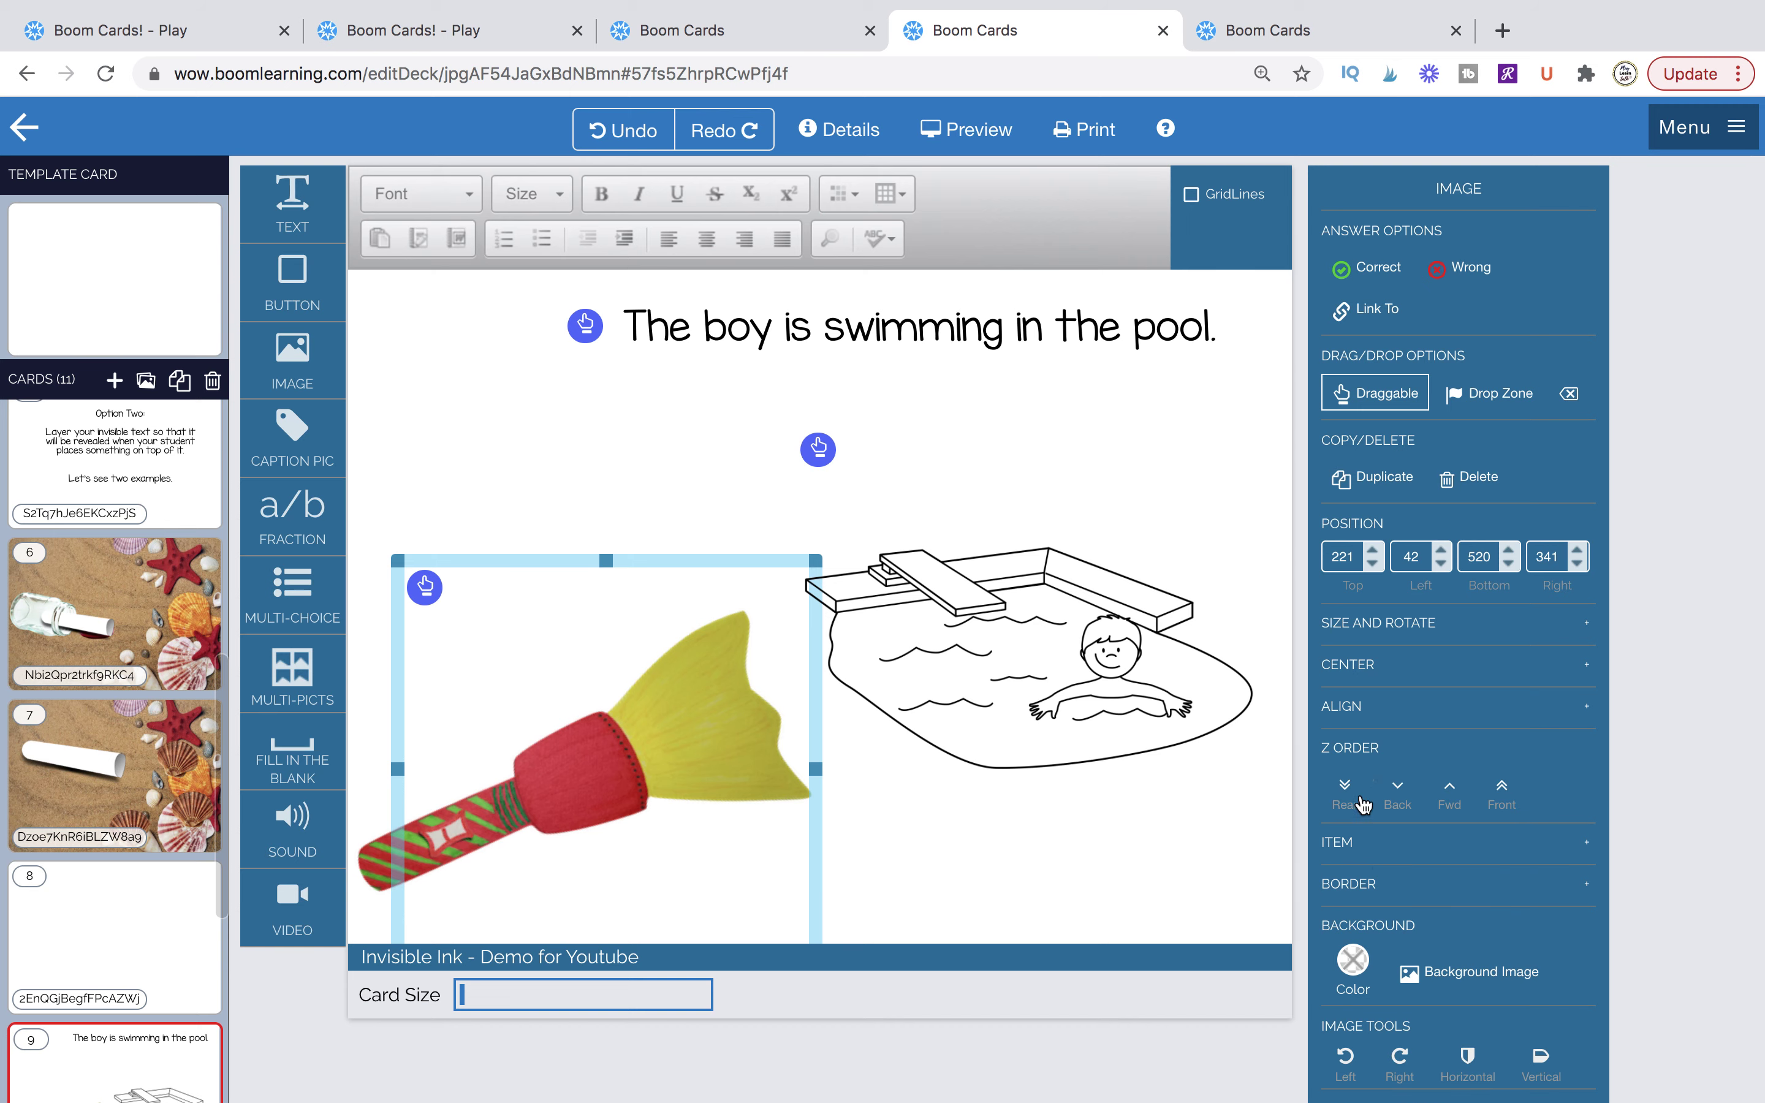
click(1028, 358)
shift+click(1049, 580)
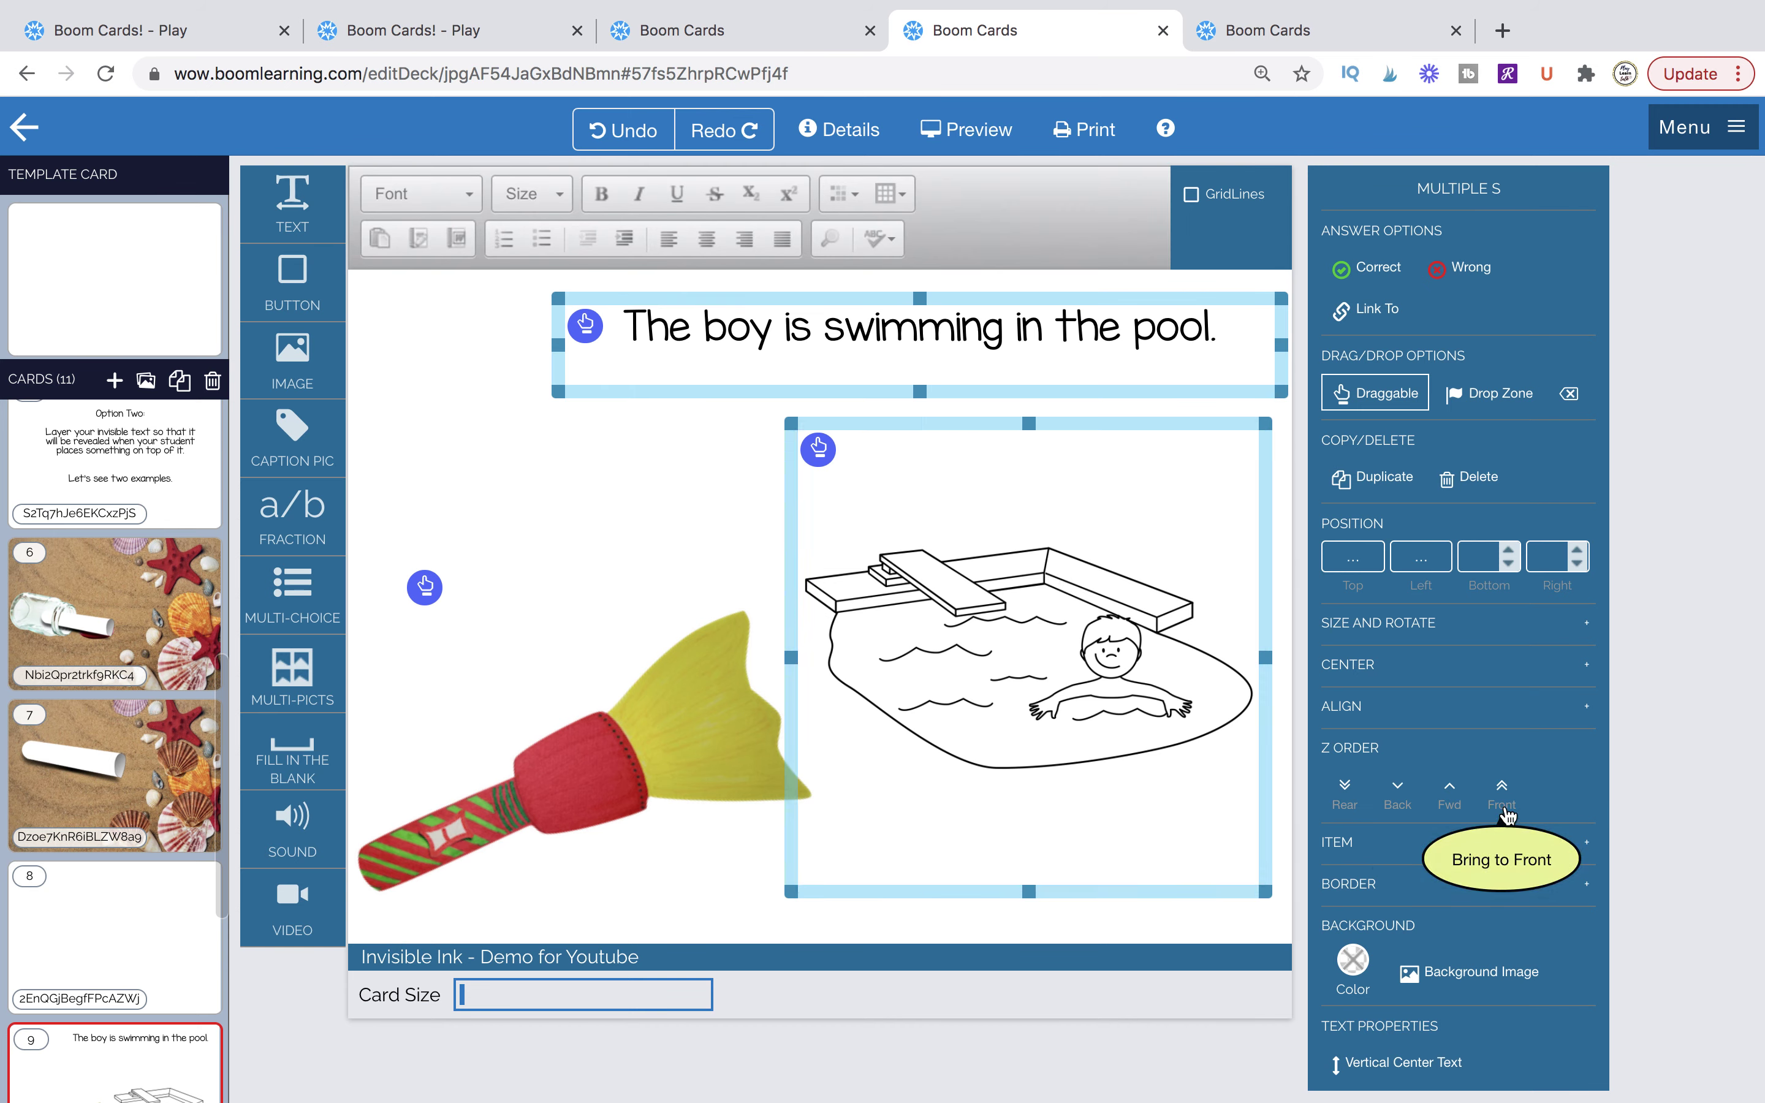
click(1284, 32)
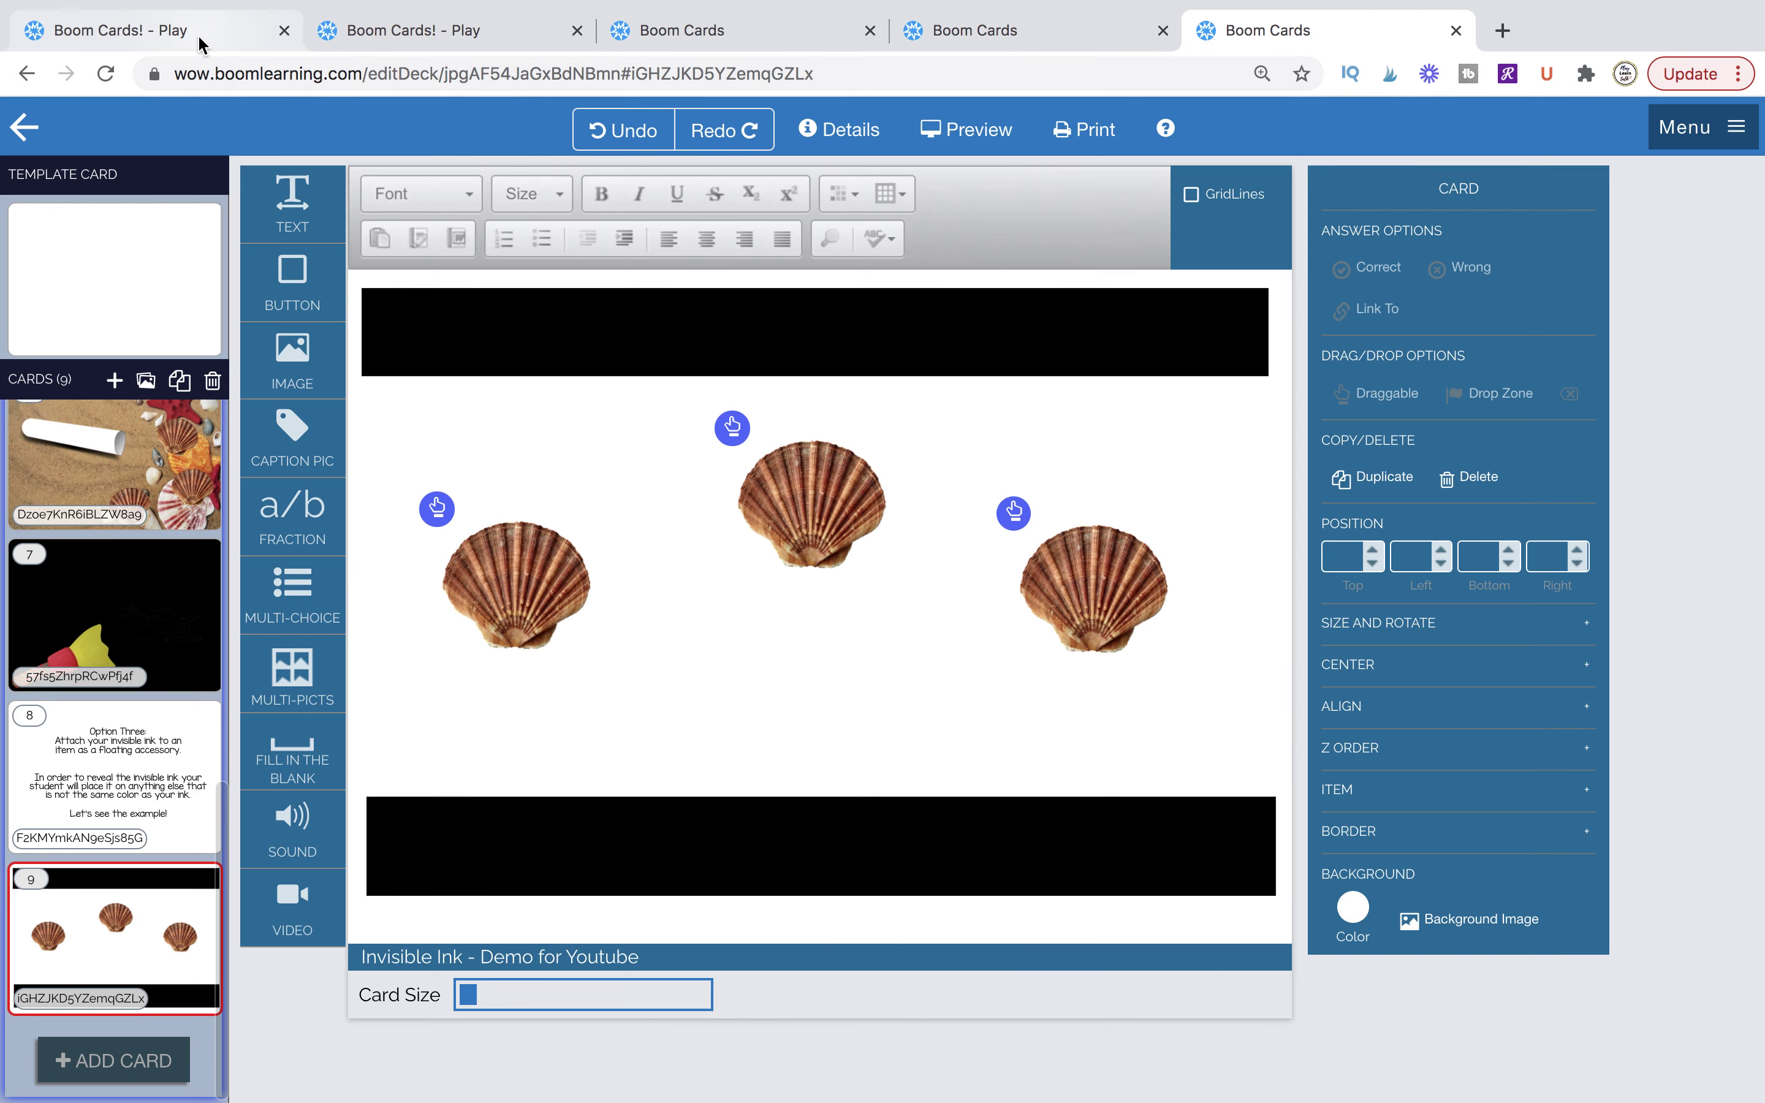
Preview the seashell card and drag all three shells onto the bar to reveal 'The secret message'.
click(168, 30)
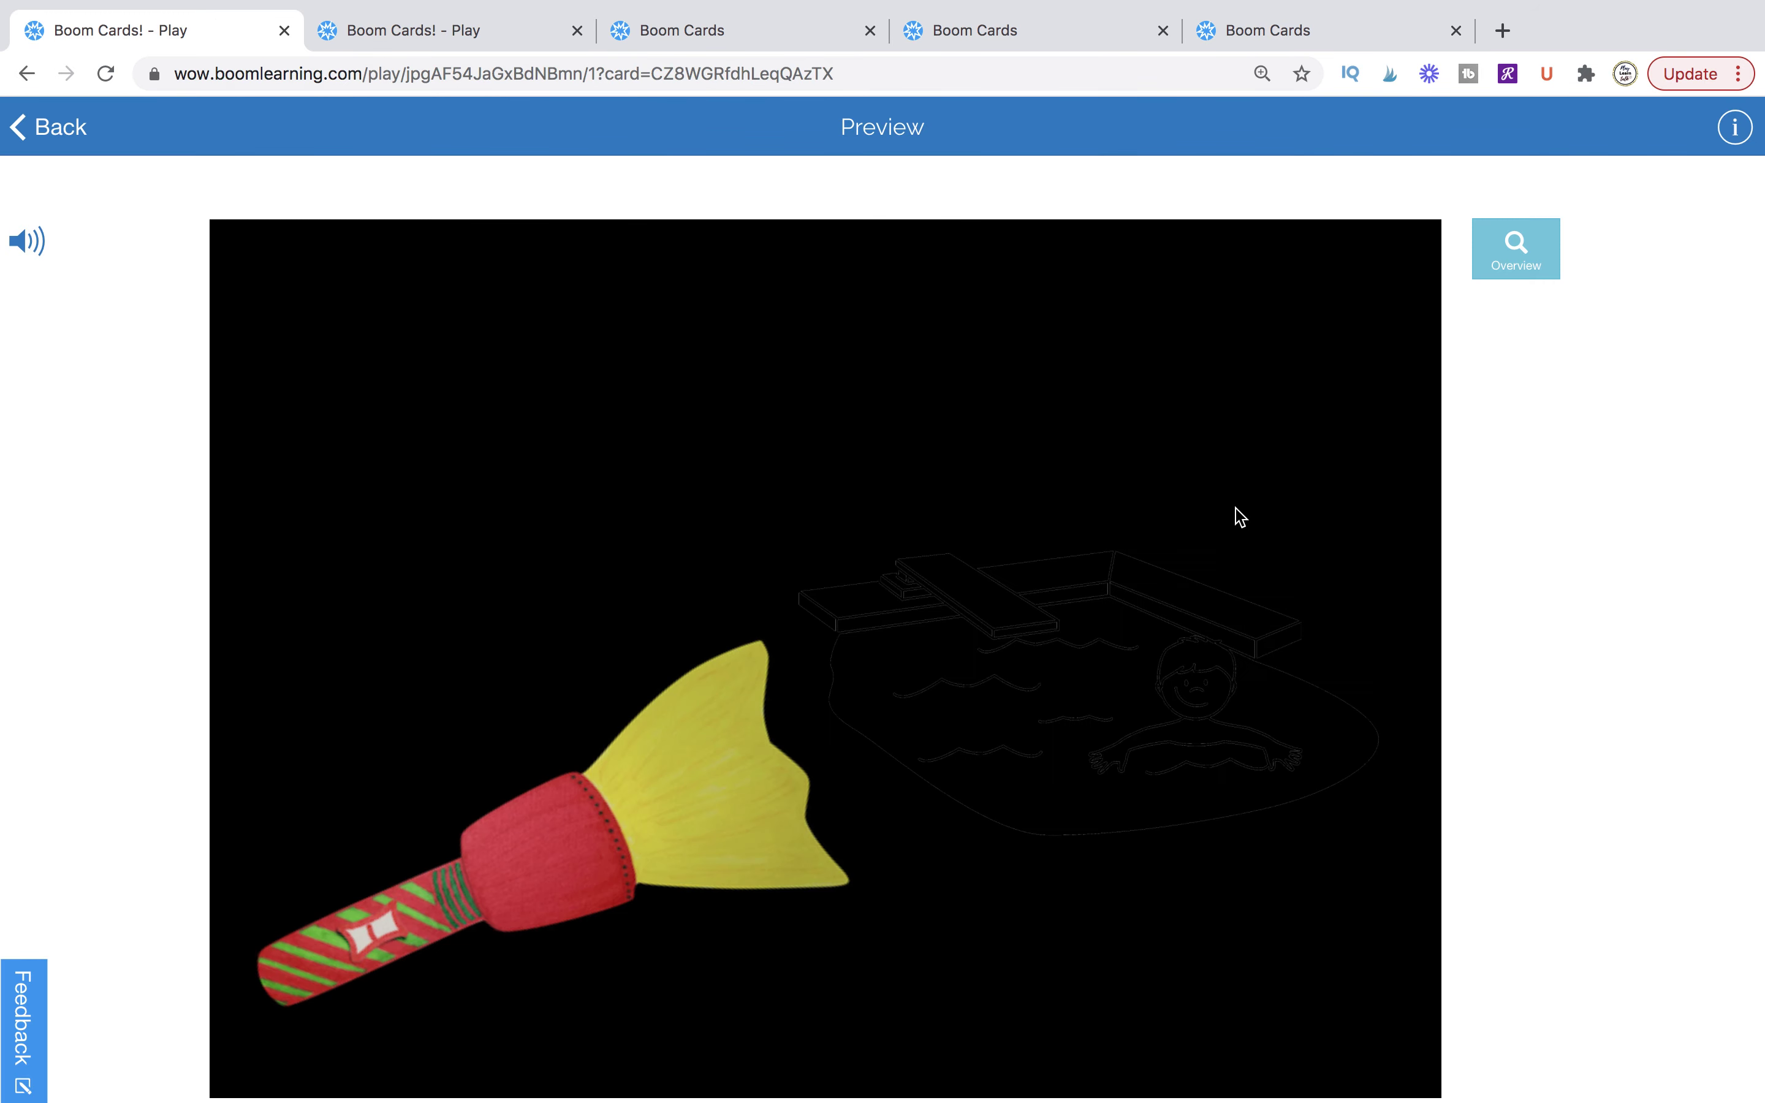
click(1067, 678)
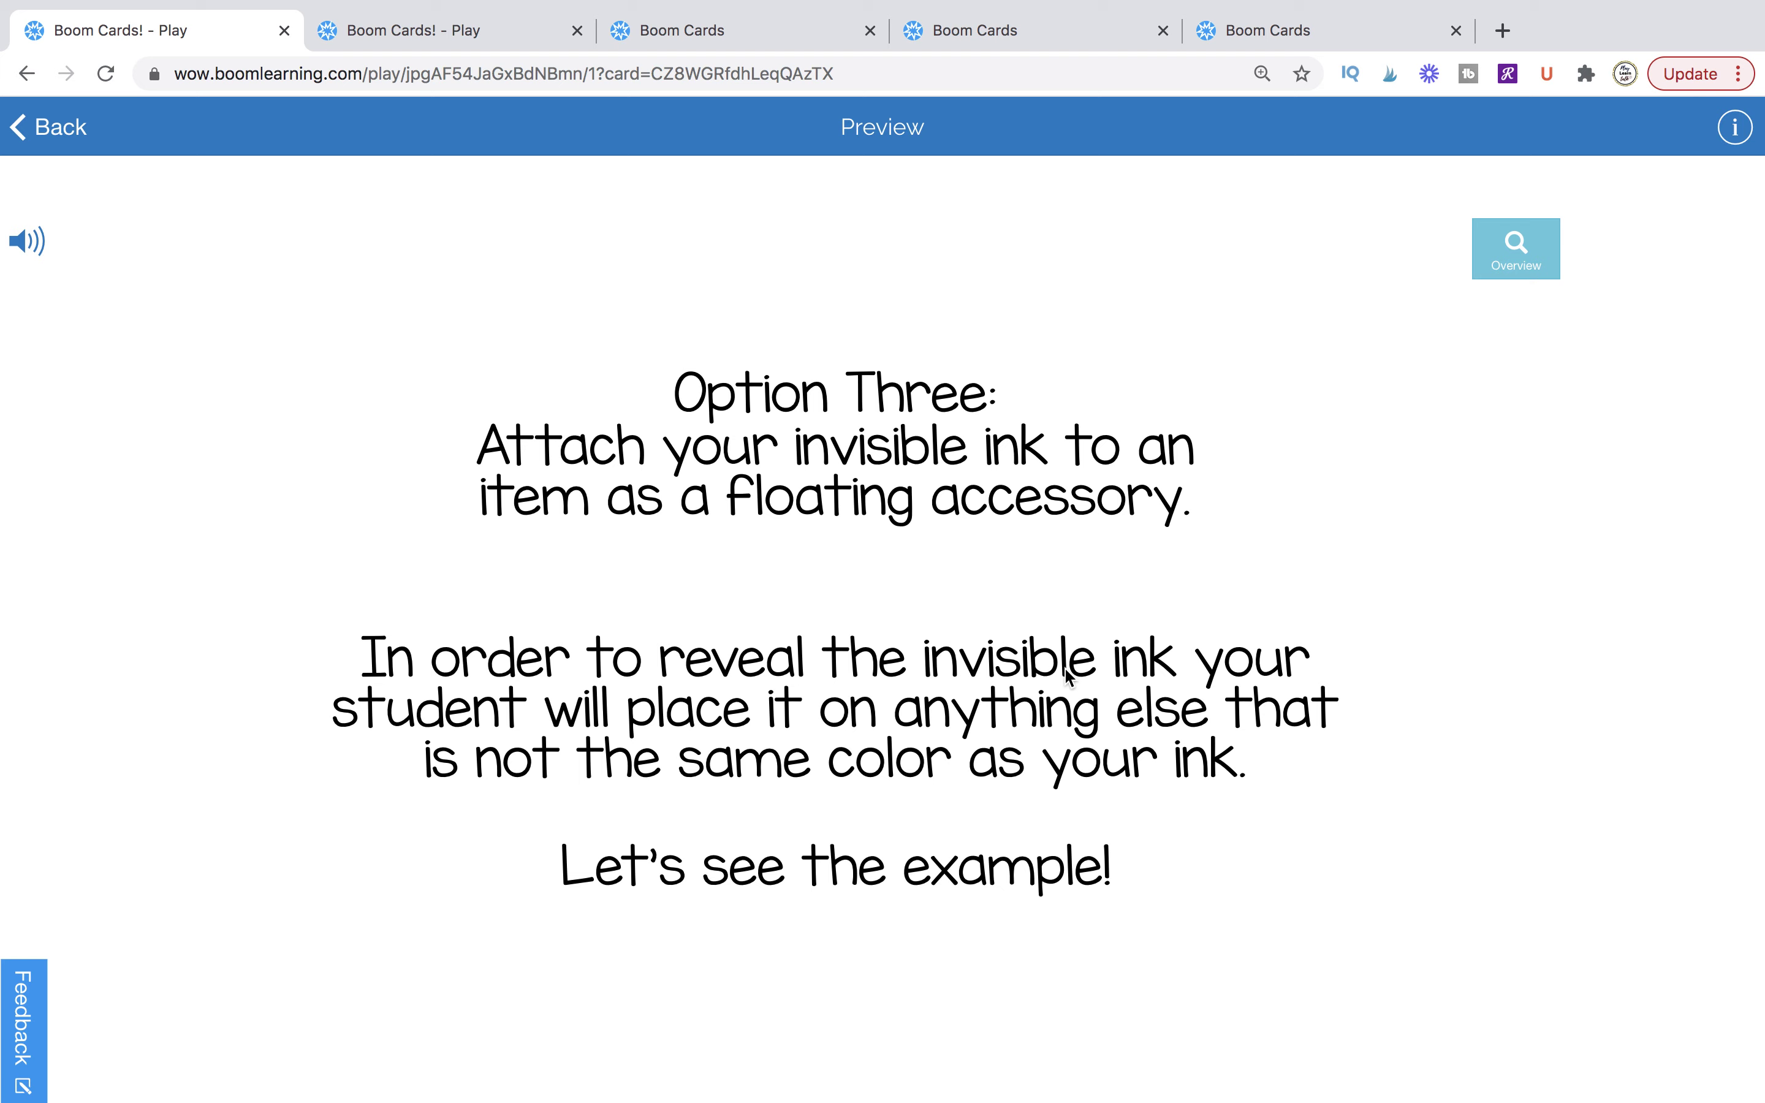
click(1041, 825)
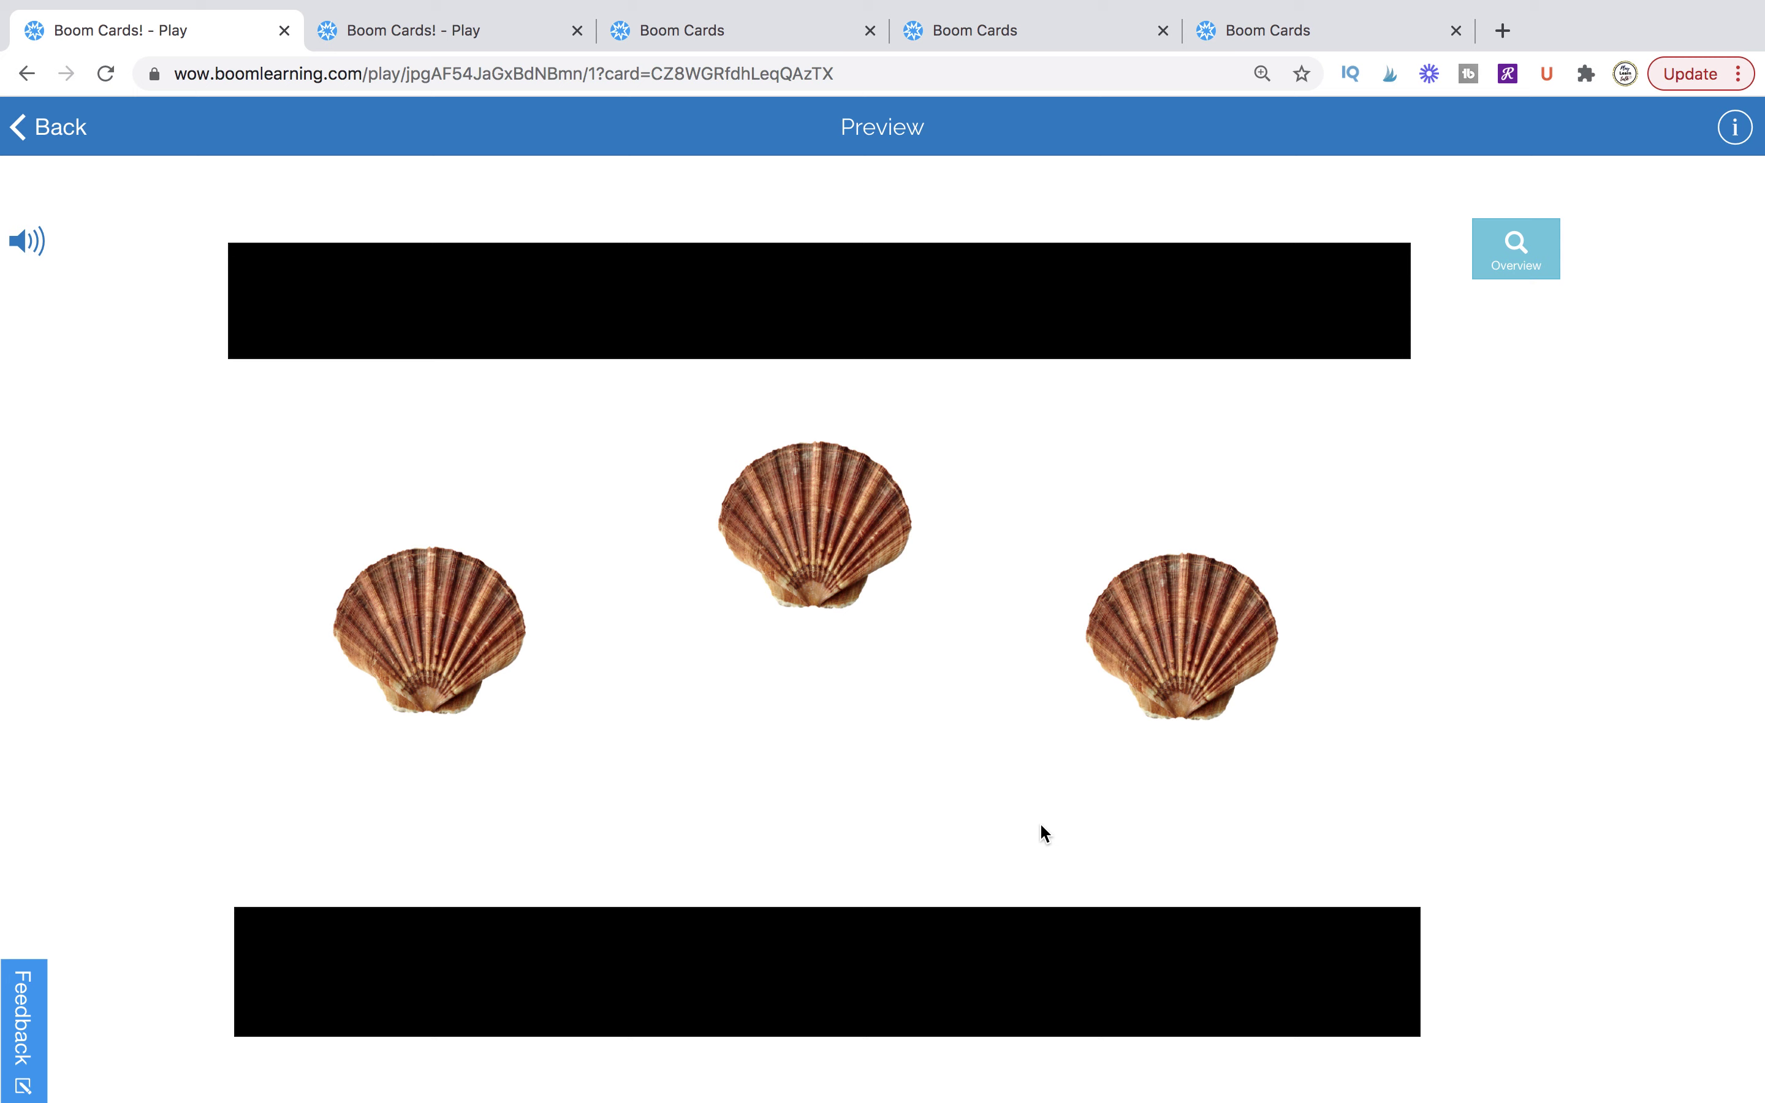
drag(456, 706, 425, 830)
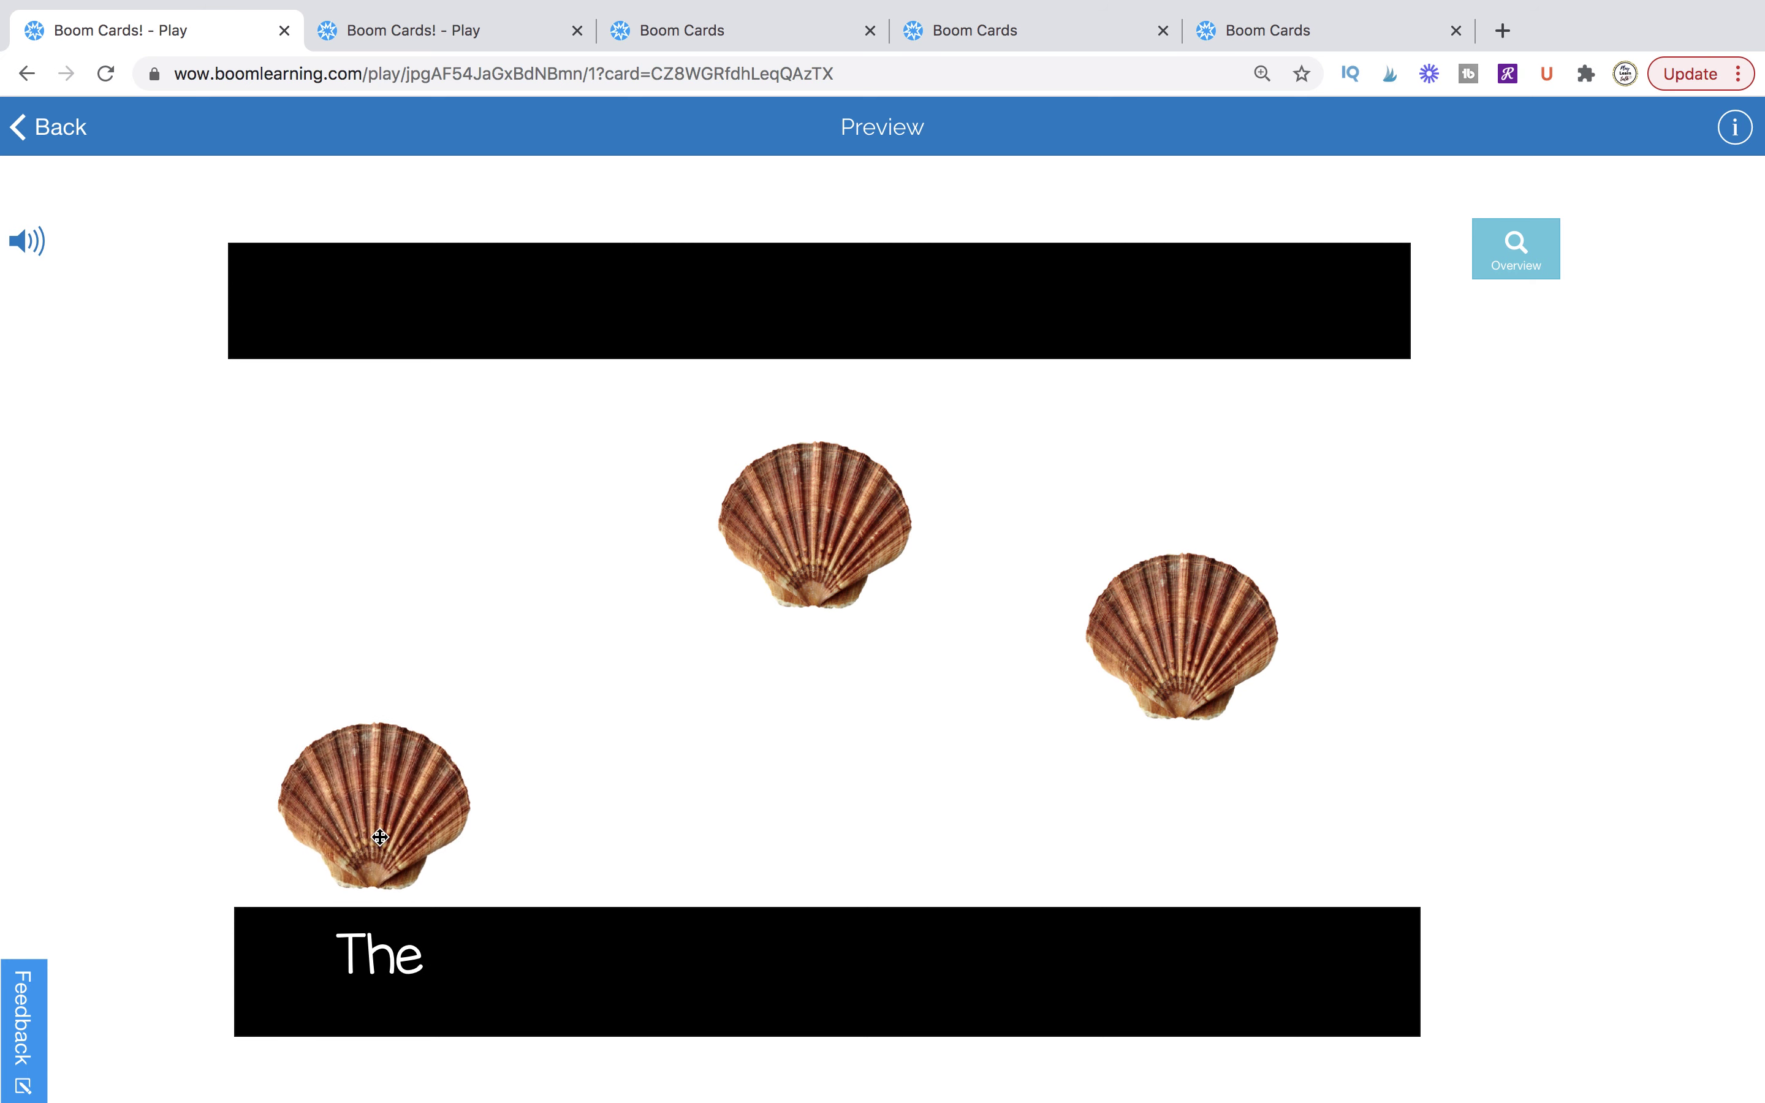
drag(874, 494, 867, 792)
drag(1208, 606, 1247, 793)
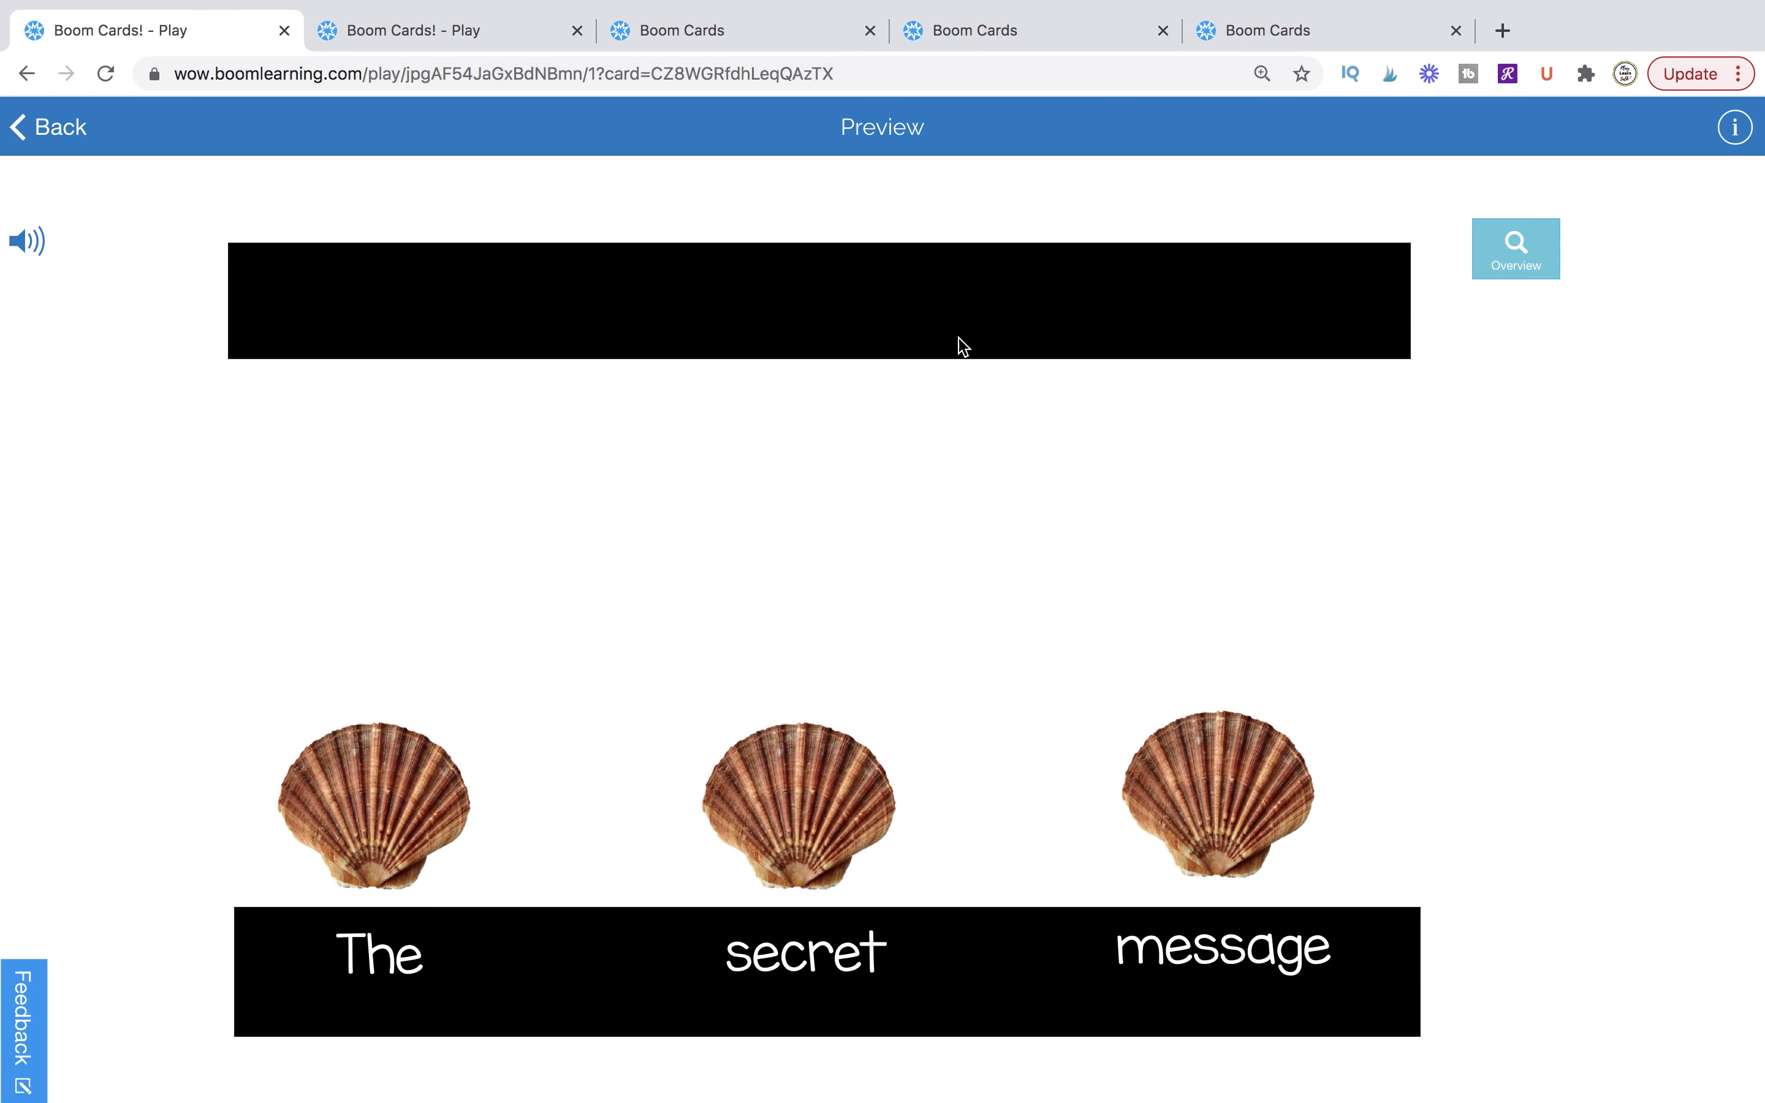
click(1302, 33)
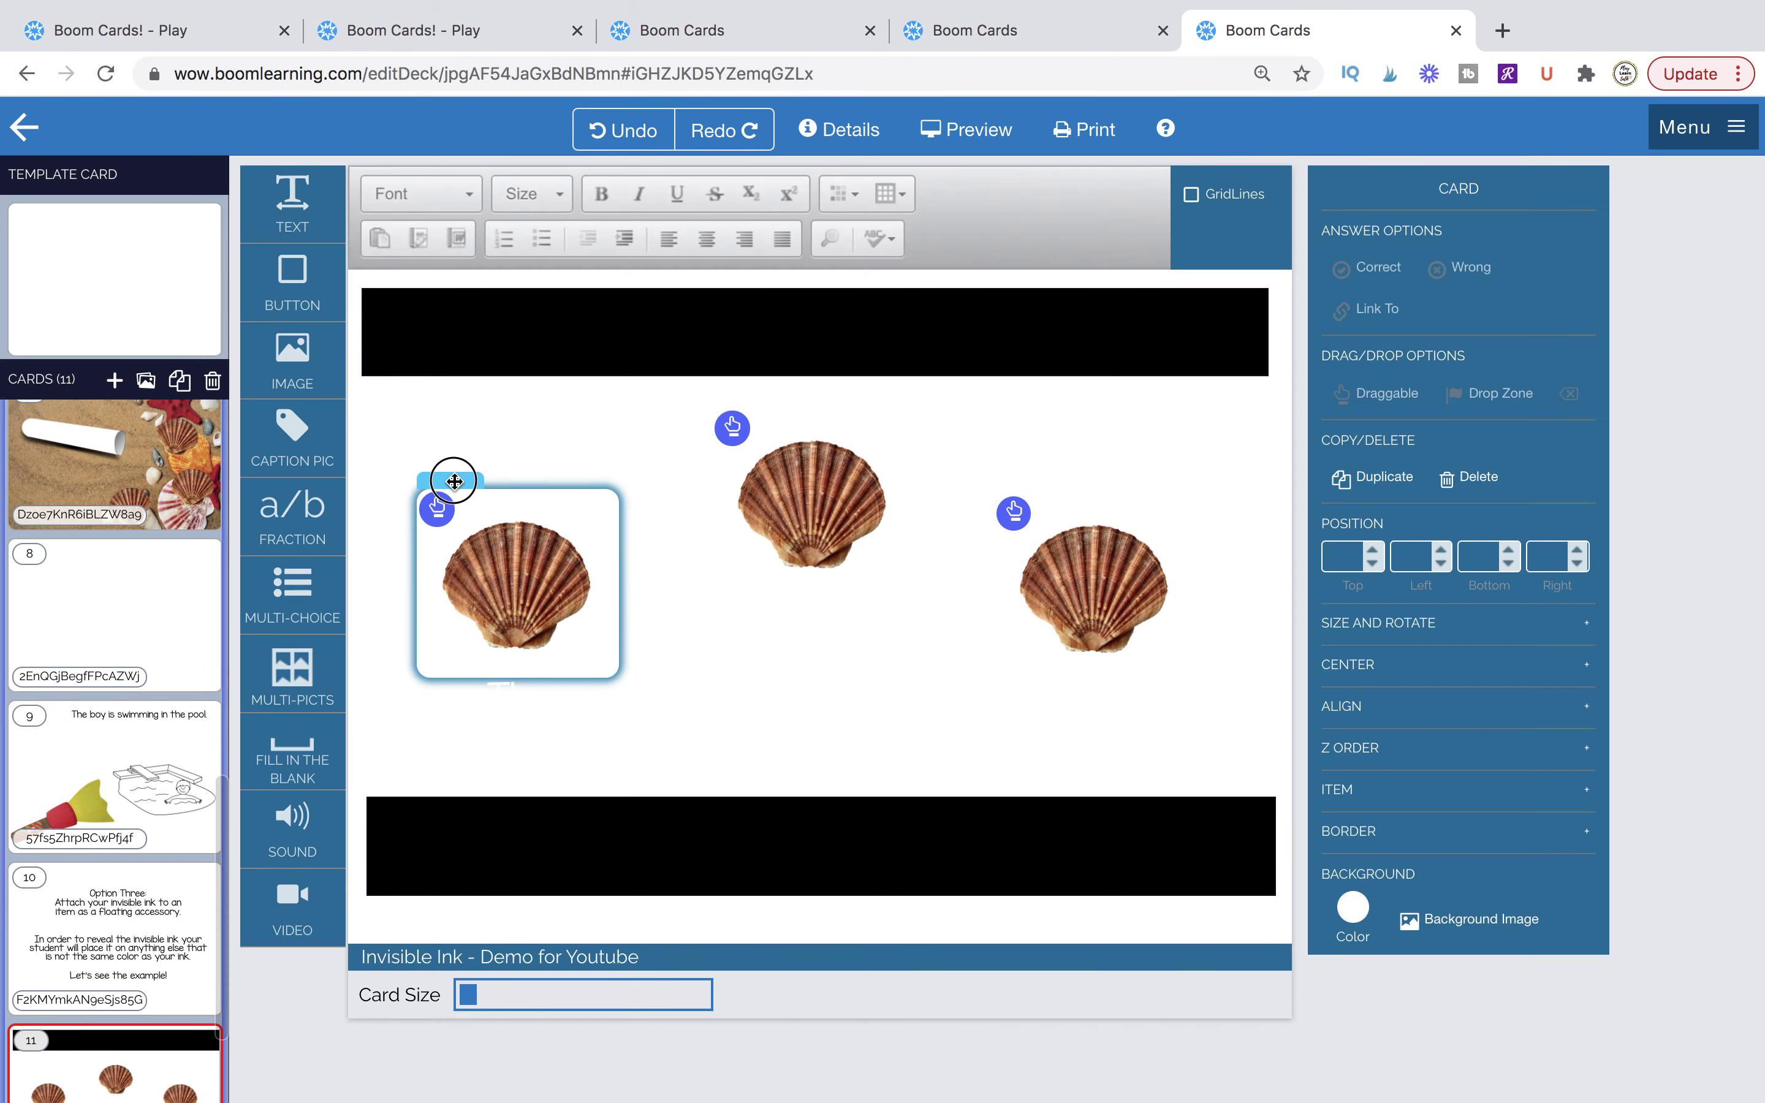
Nudge the left shell slightly lower-right on card 11.
mouse_move(453, 476)
mouse_down()
mouse_move(445, 427)
mouse_move(463, 481)
mouse_up()
scroll(187, 949, down, 3)
click(183, 893)
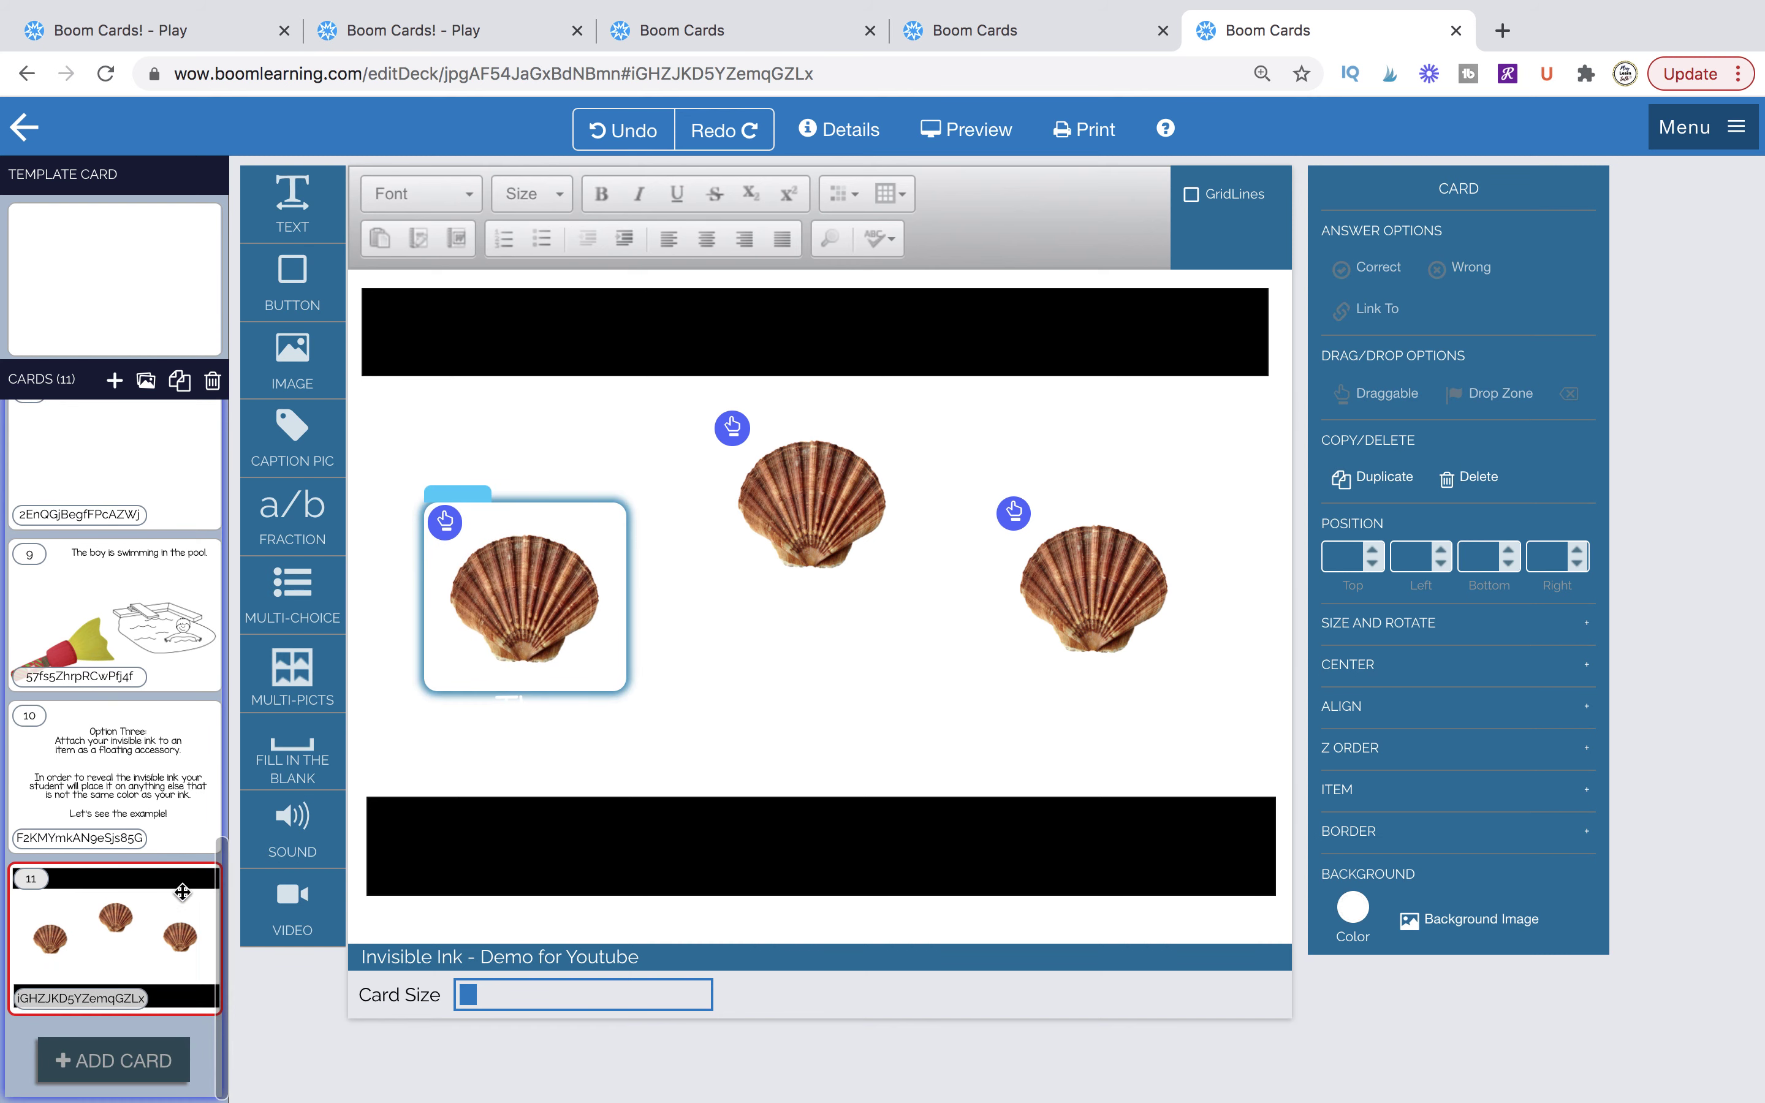
Add card 12 with a CAPTION PIC element reduced to an empty container box.
click(114, 380)
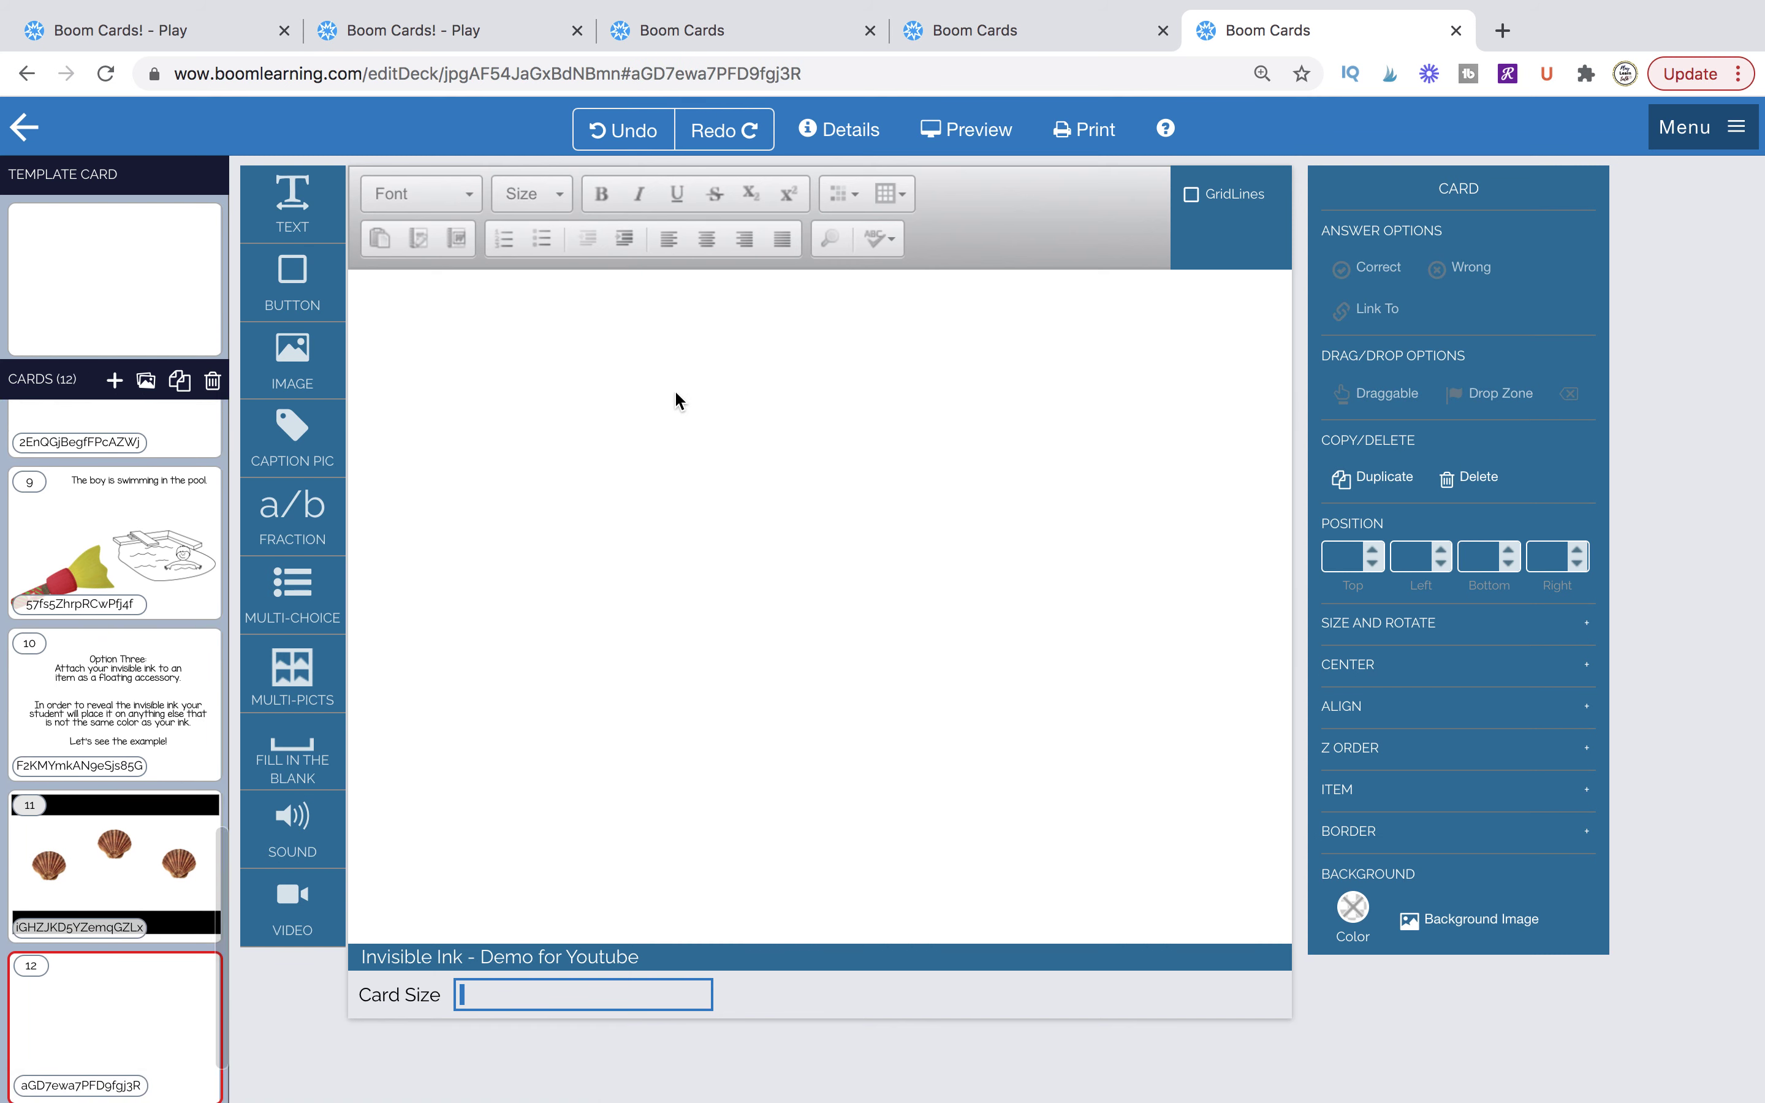
drag(311, 428, 505, 433)
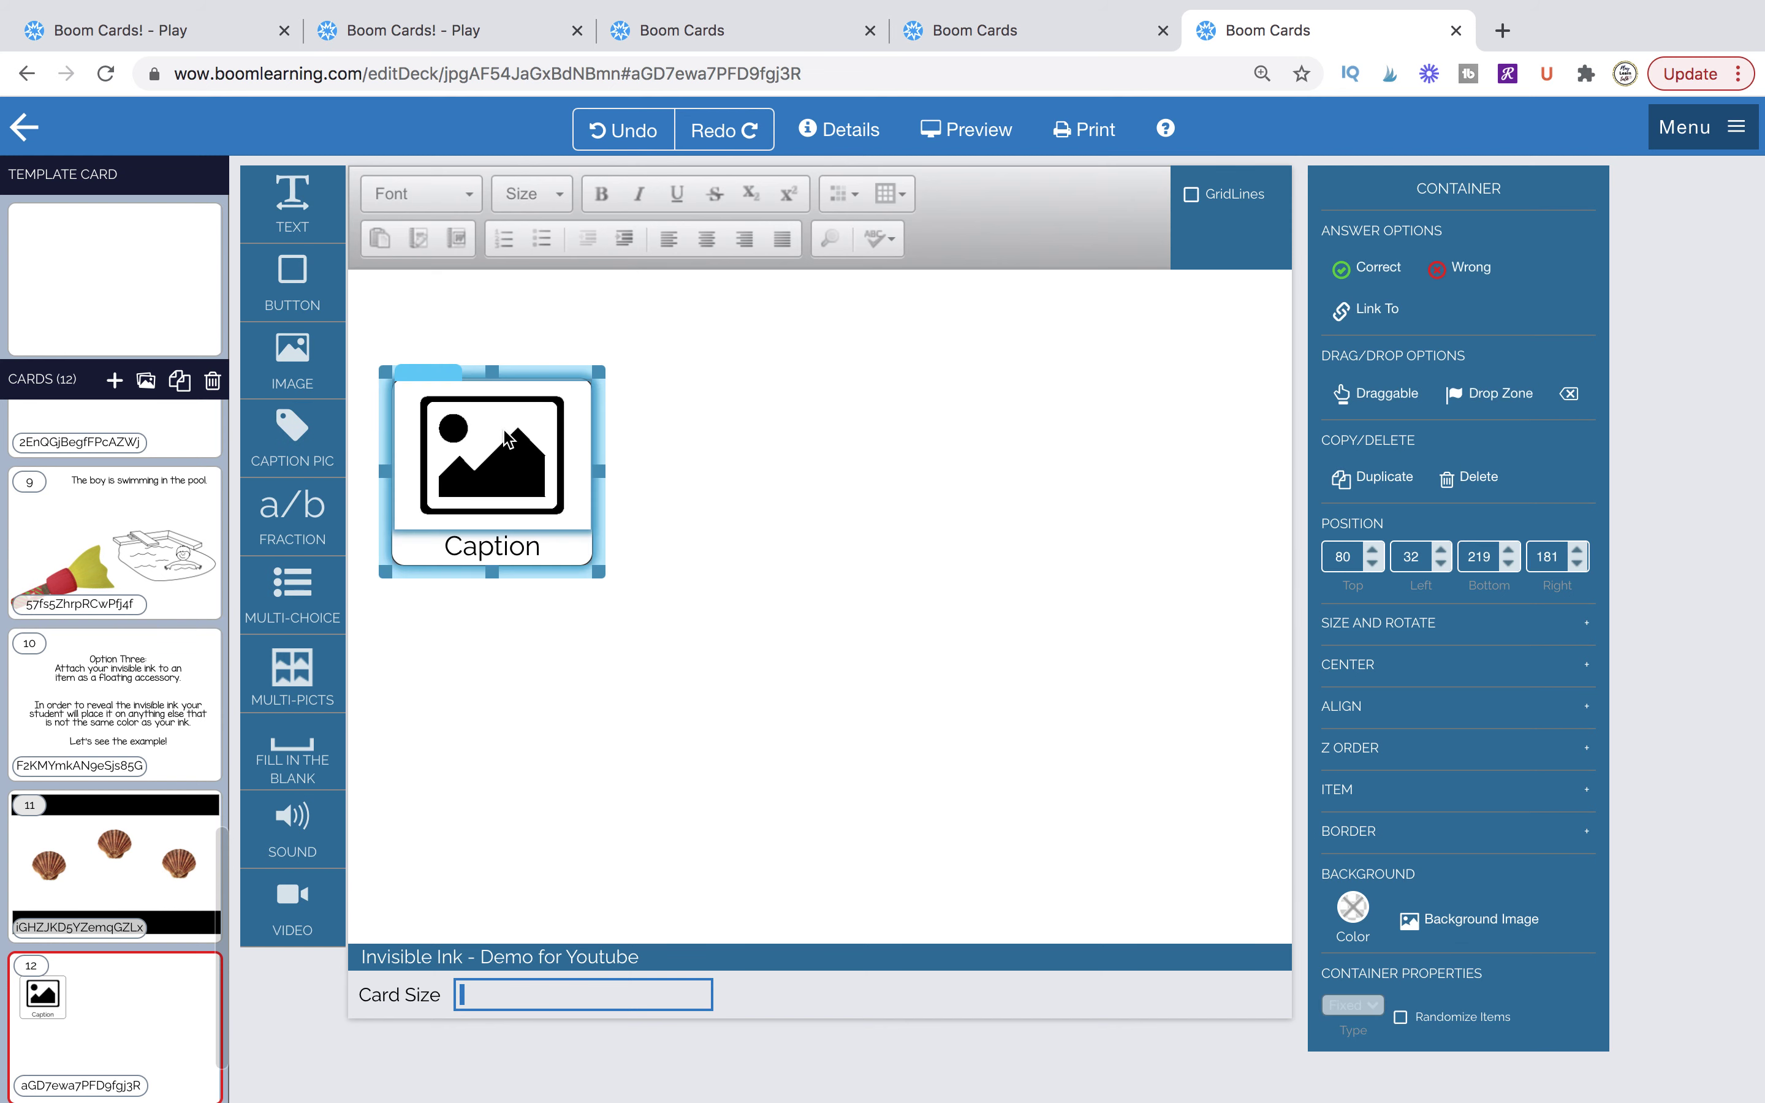
click(433, 517)
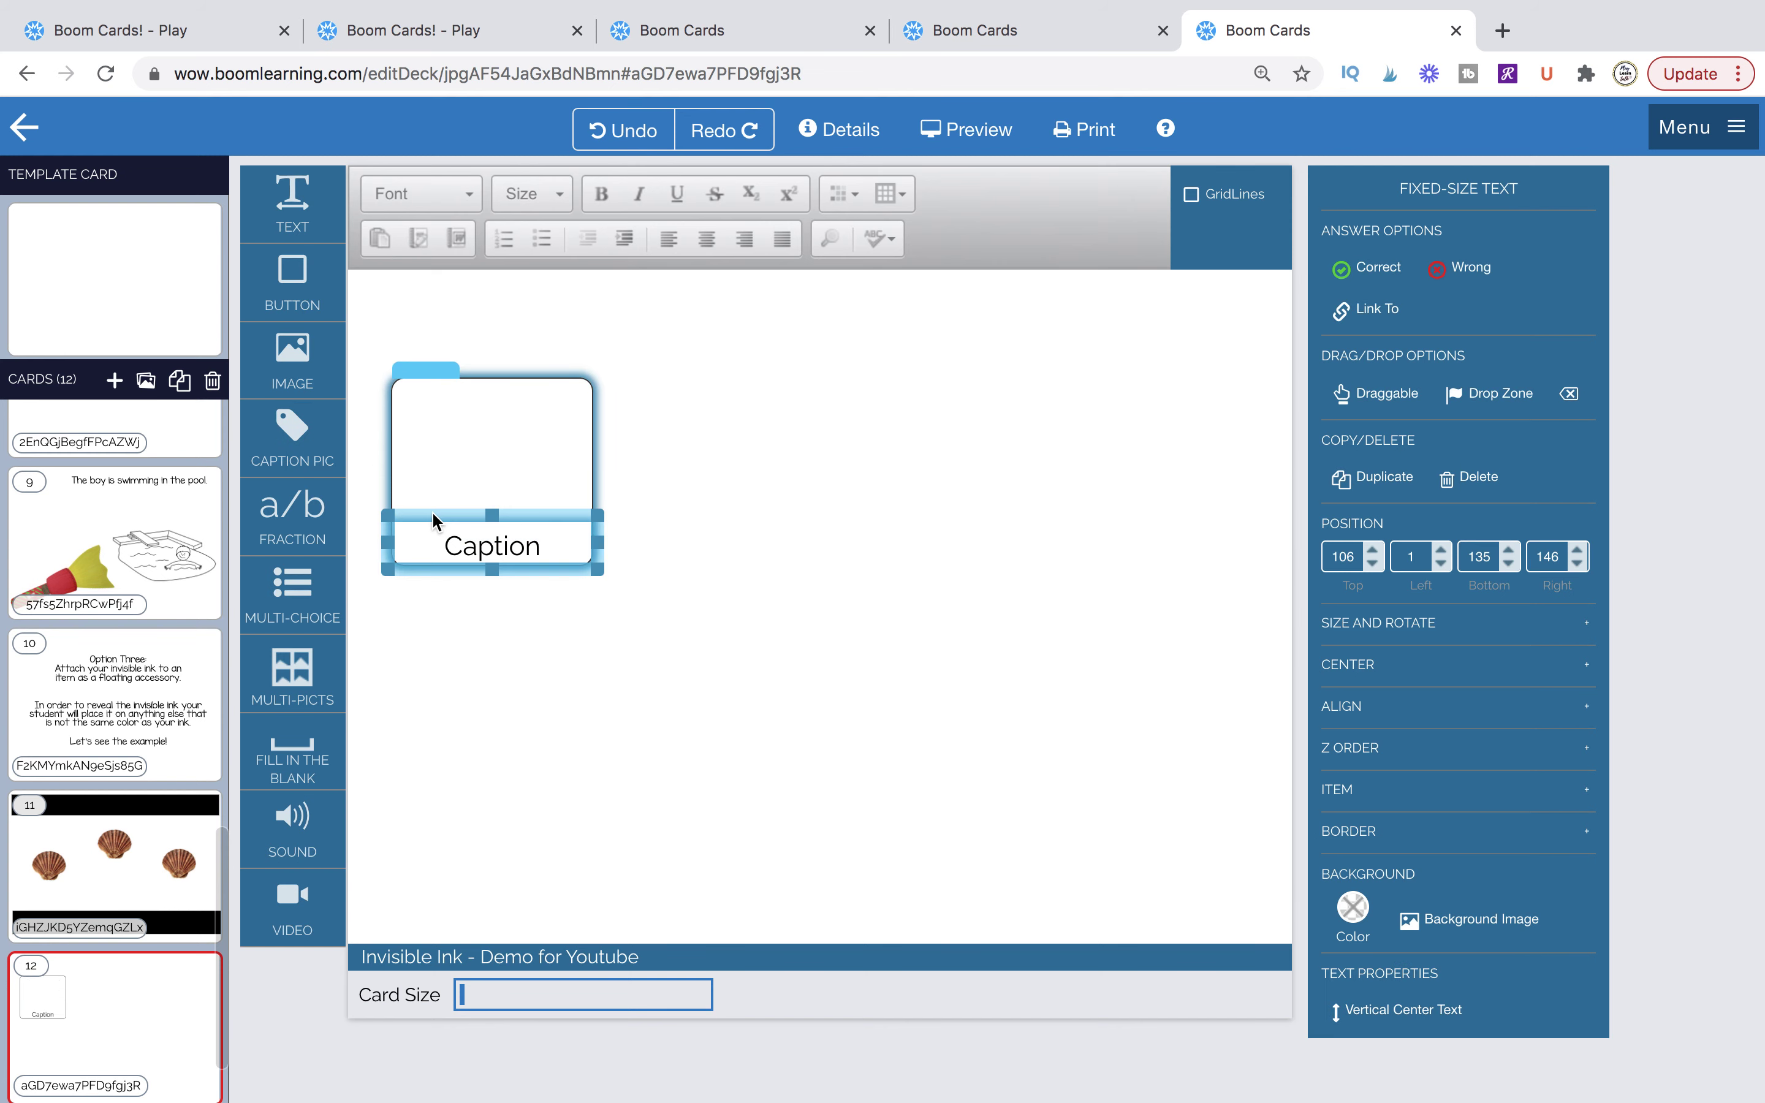
click(714, 650)
click(551, 517)
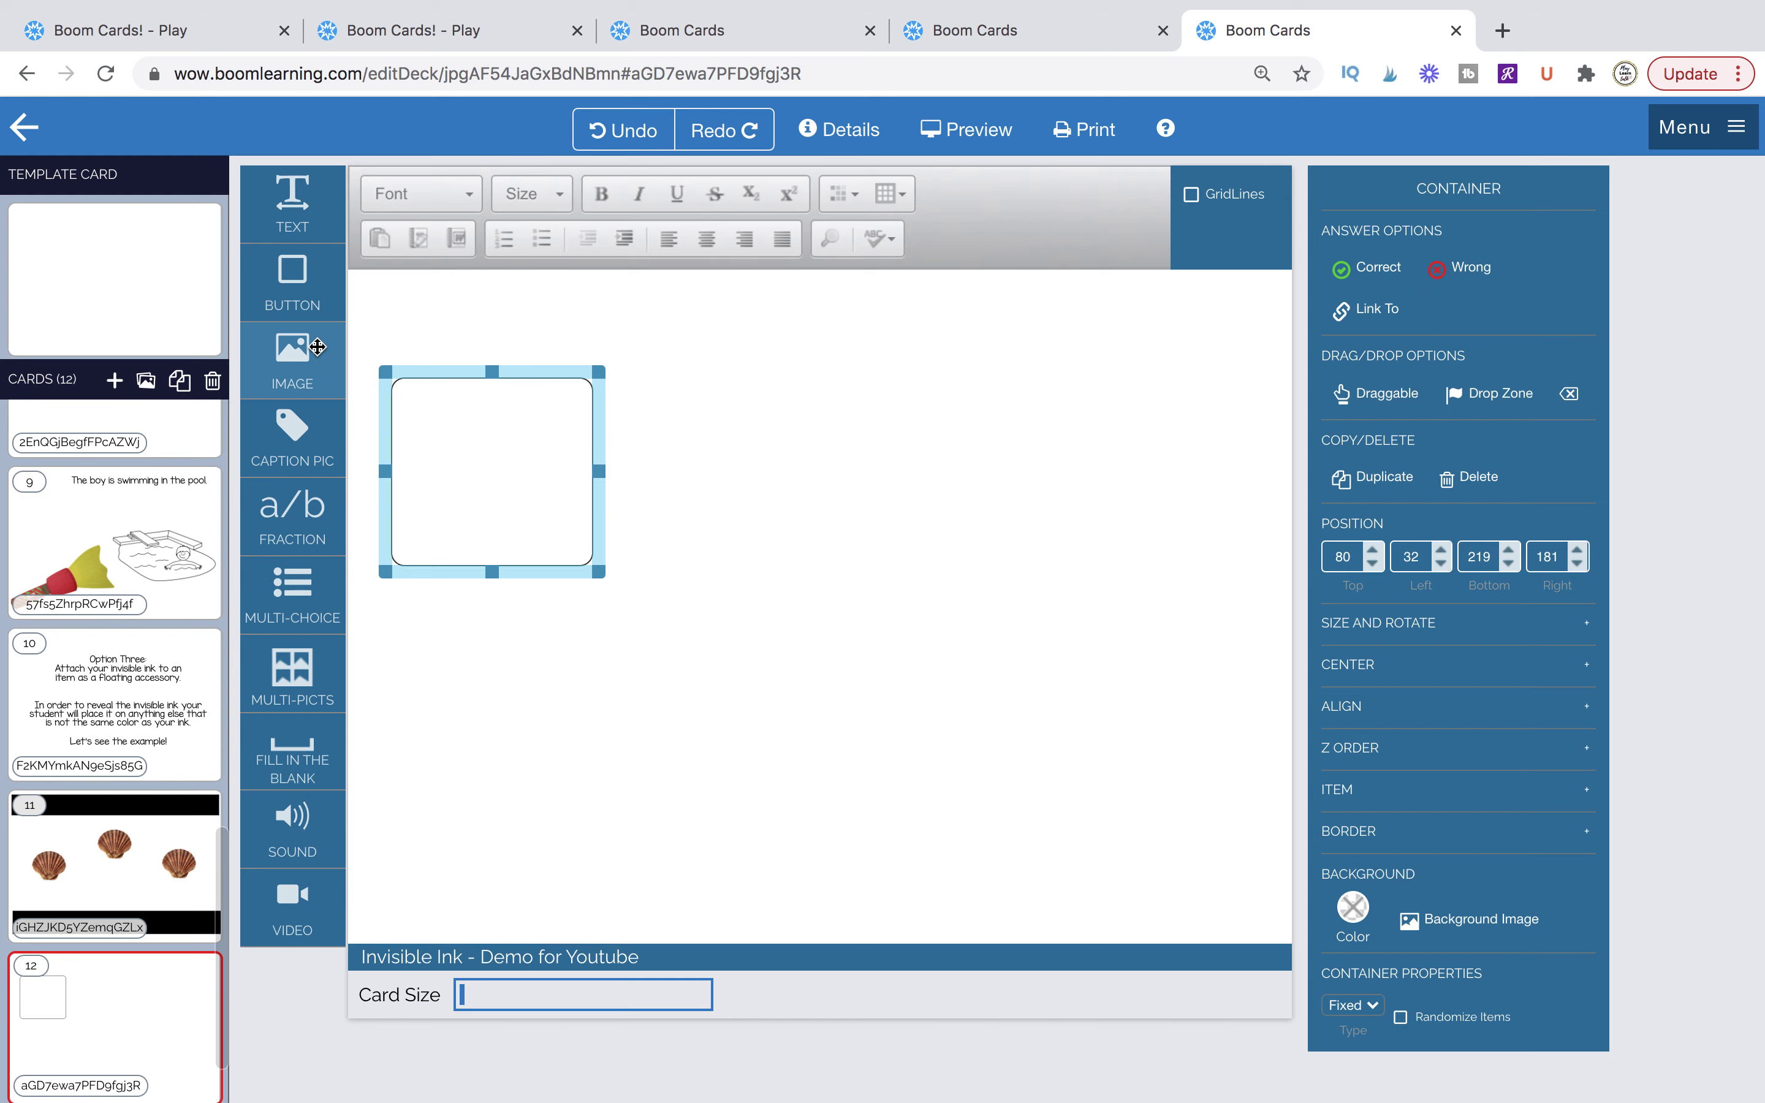
drag(288, 351, 675, 429)
Insert the seashell picture from page two of My Images and shrink it to a small square.
scroll(760, 751, down, 5)
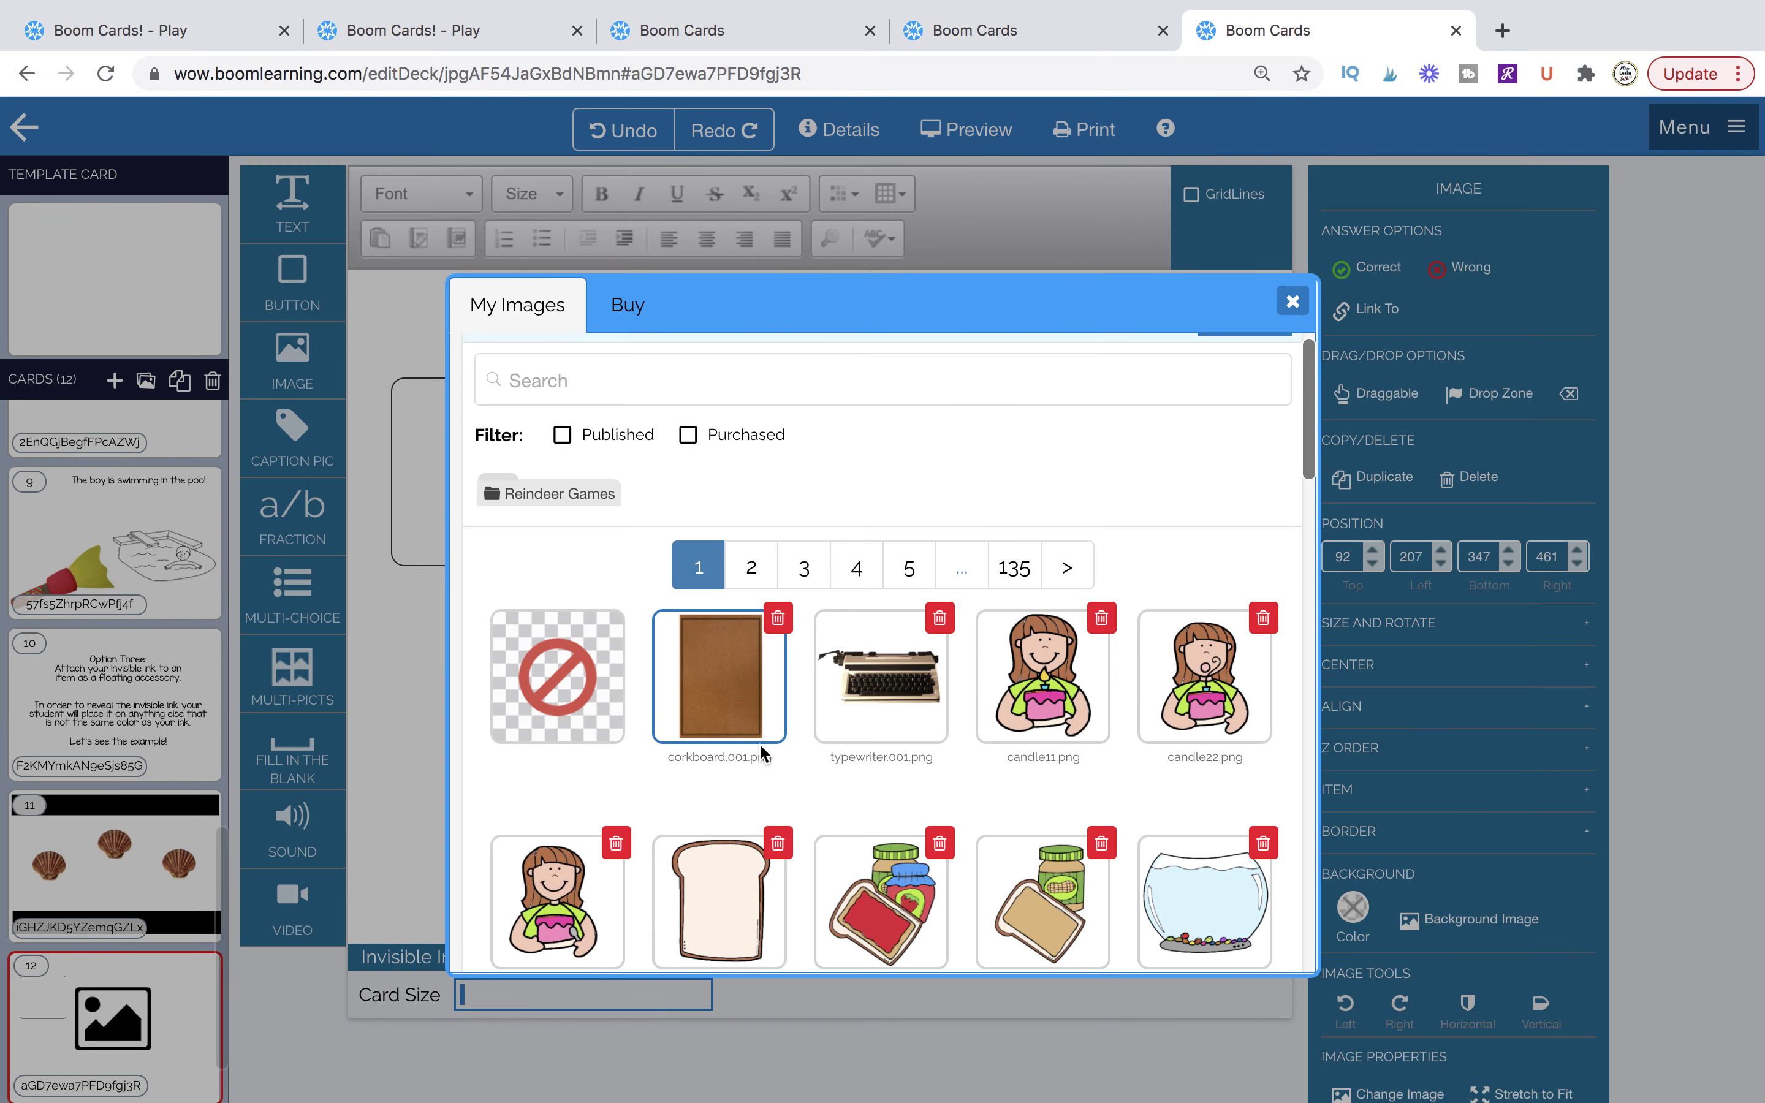
scroll(760, 752, down, 15)
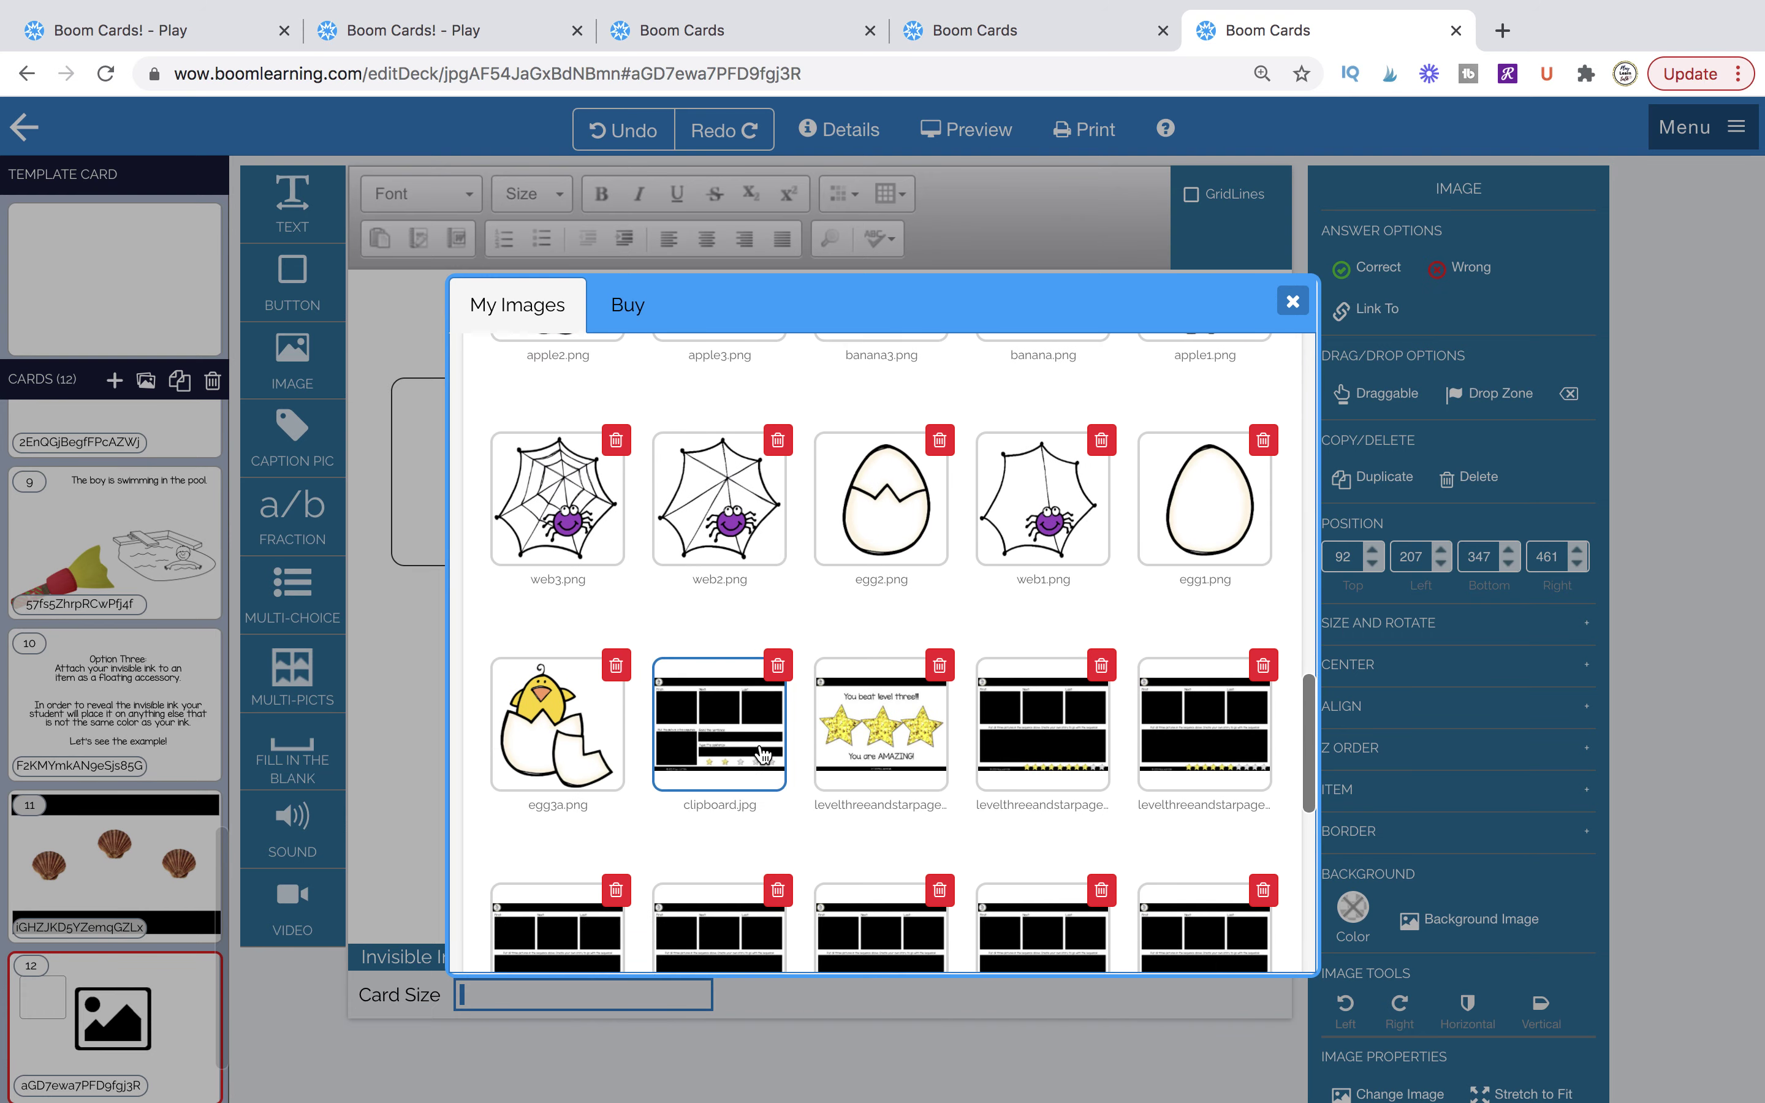
scroll(762, 752, down, 3)
click(775, 904)
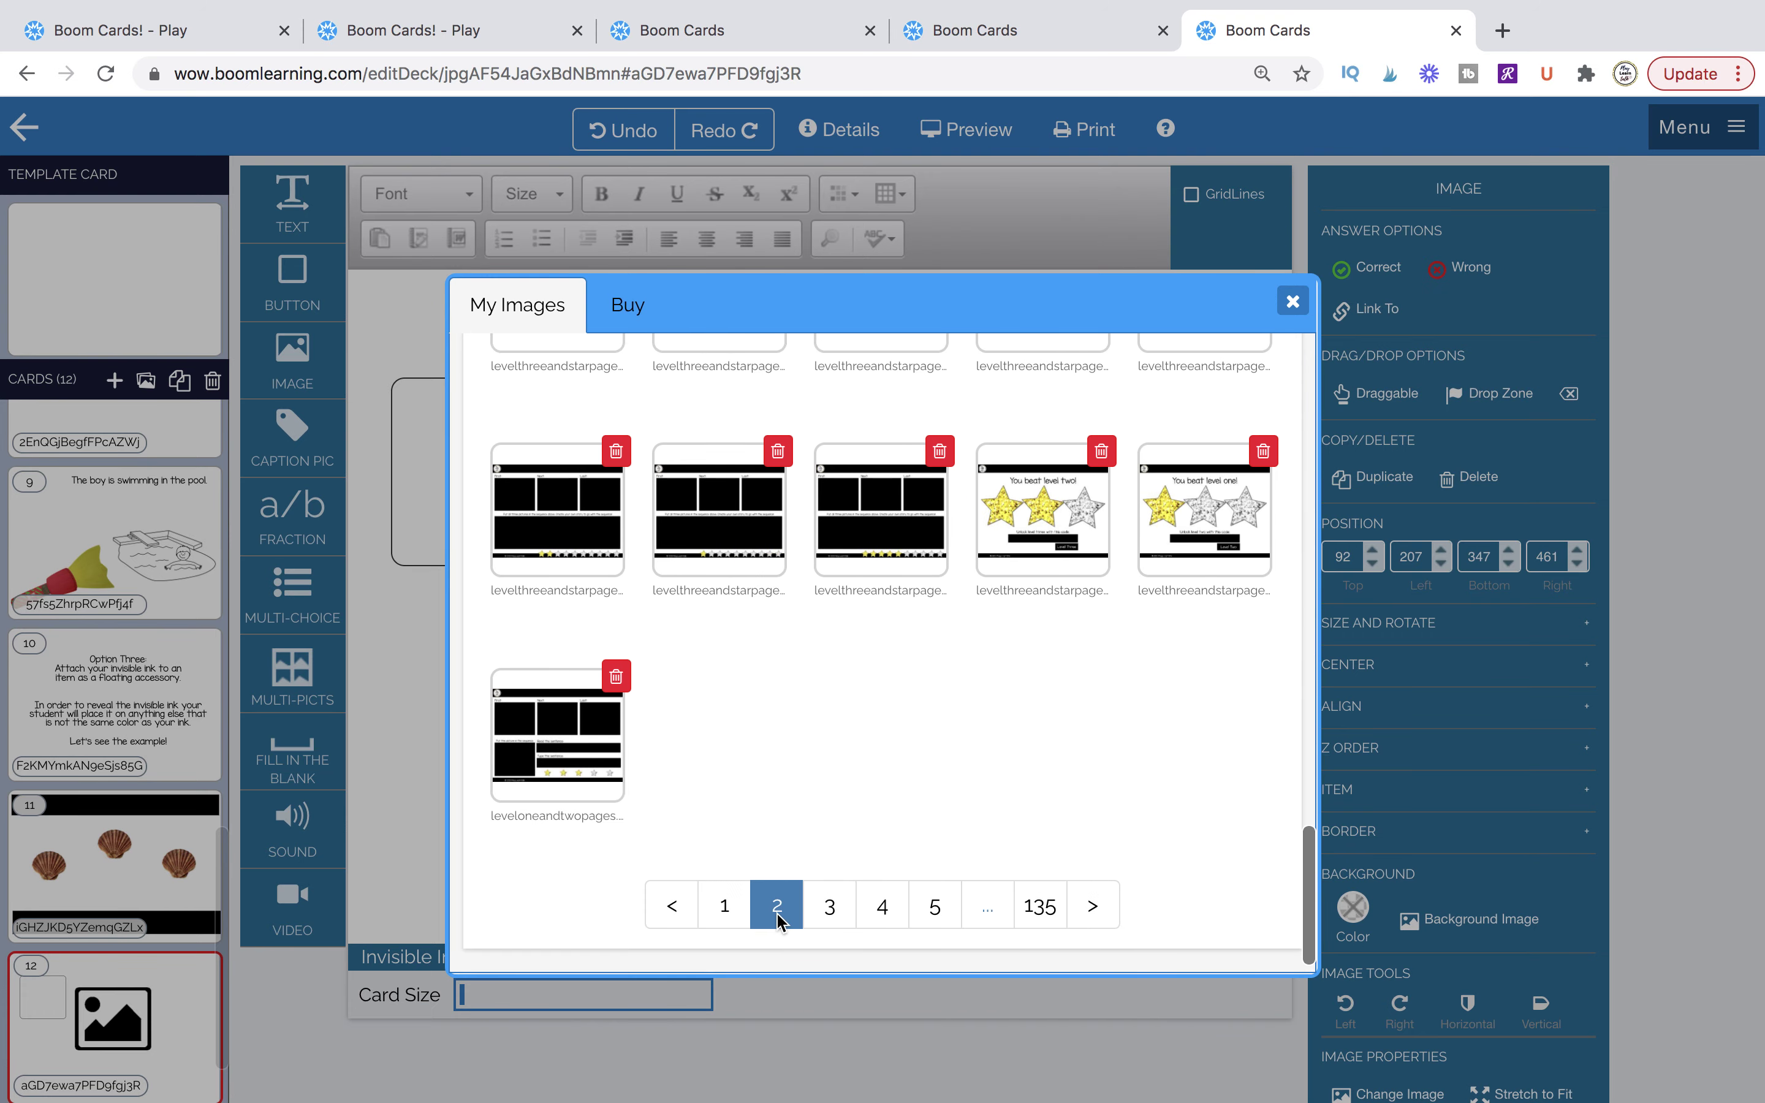
click(828, 921)
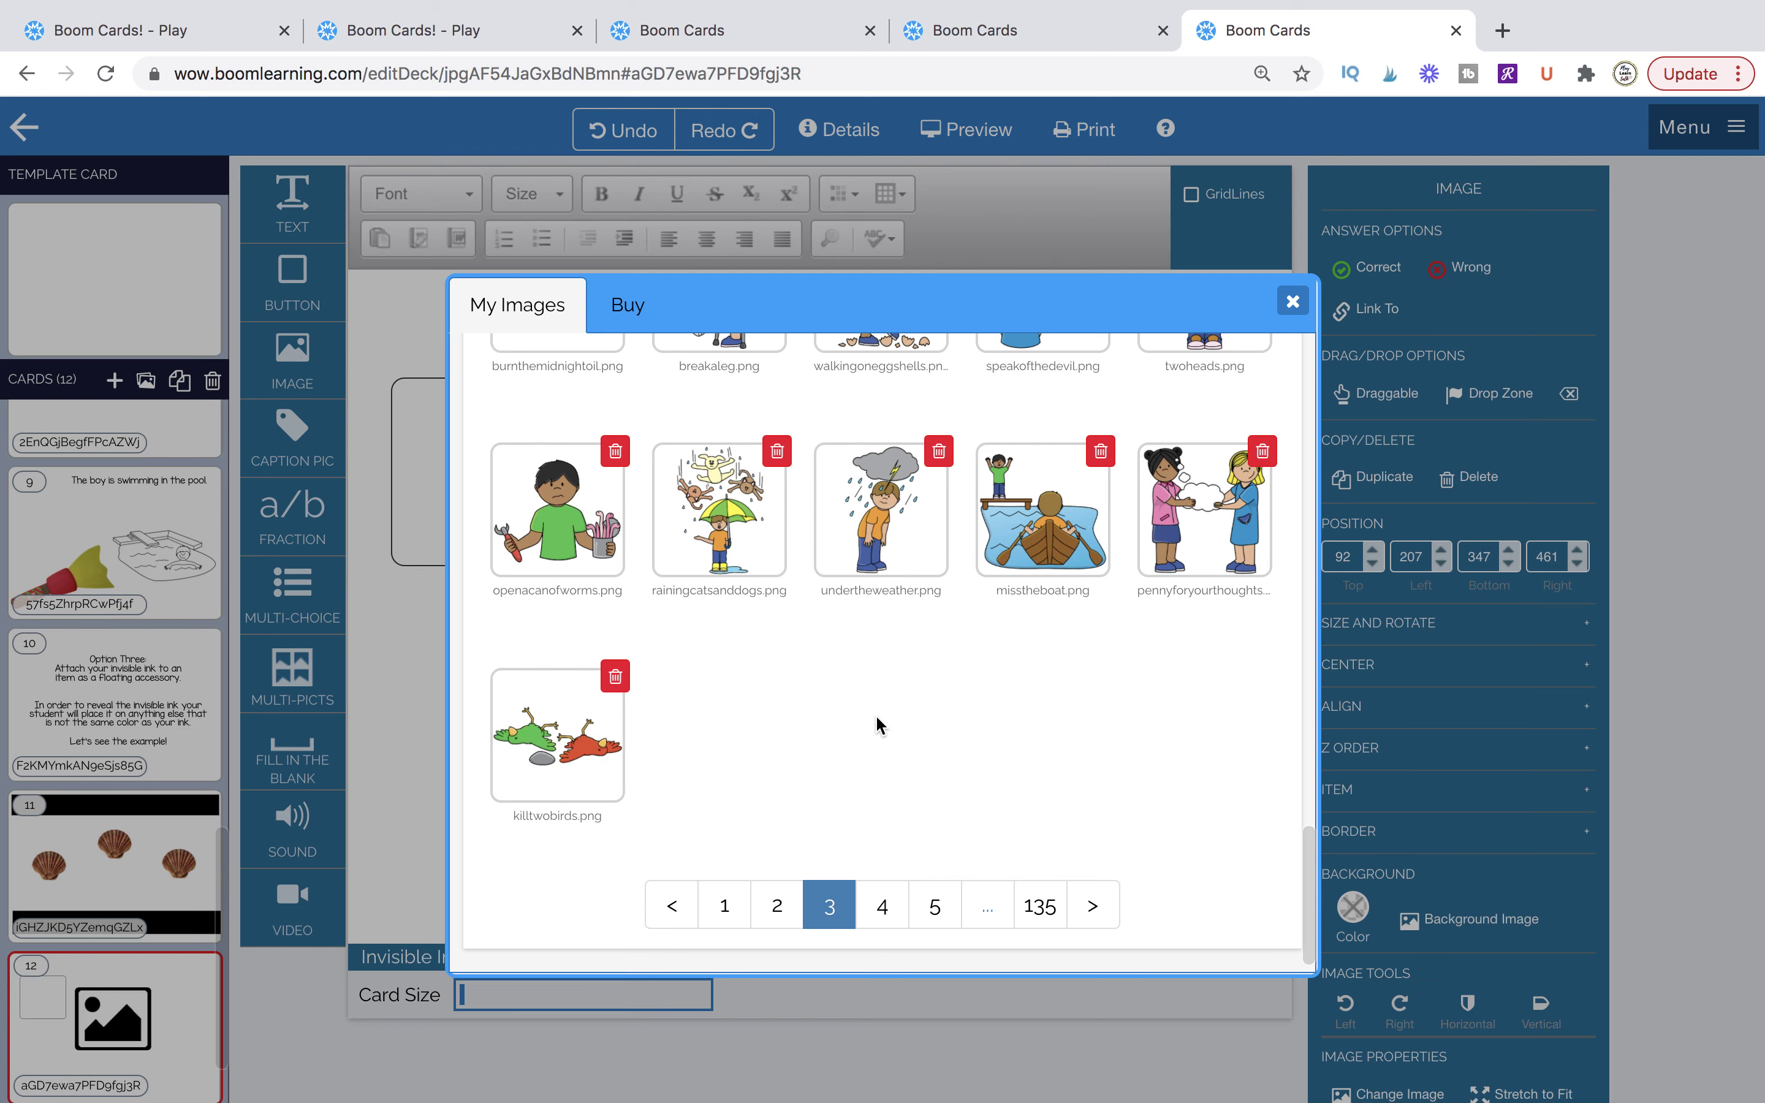
click(868, 913)
scroll(933, 584, up, 10)
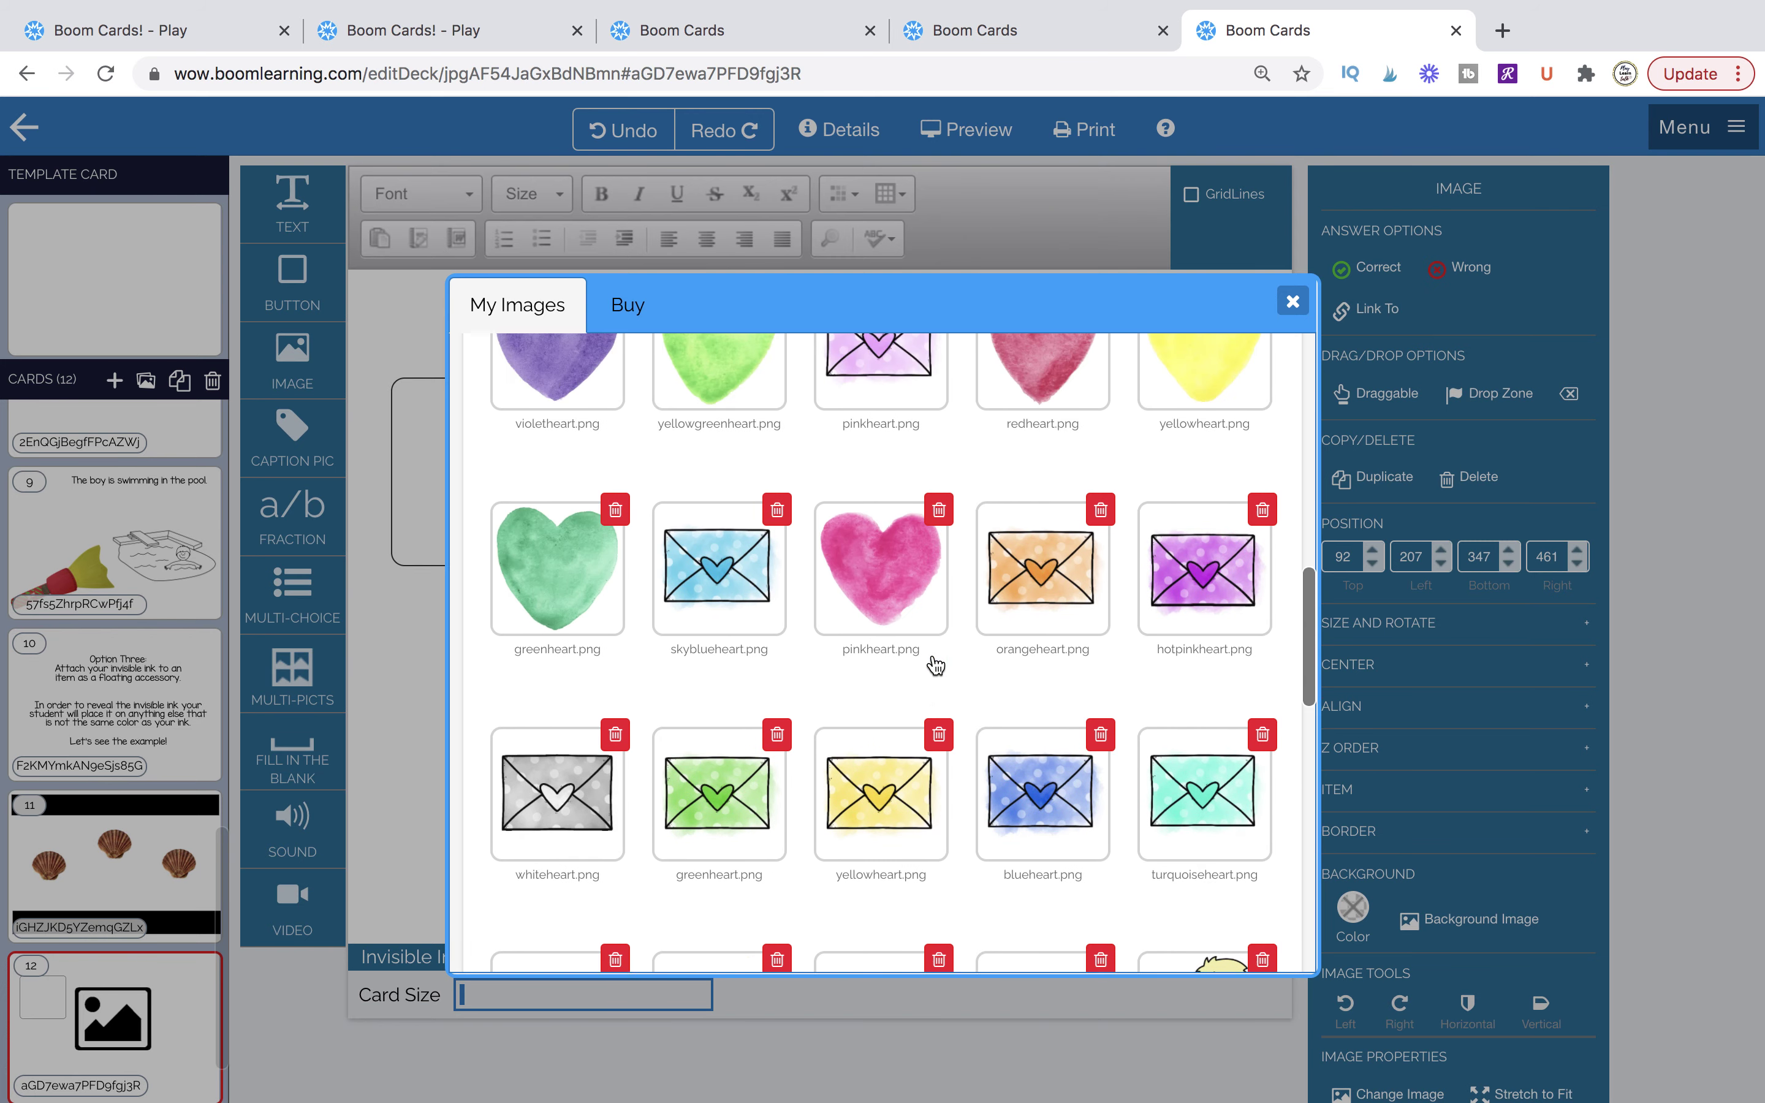
scroll(936, 663, up, 10)
click(775, 552)
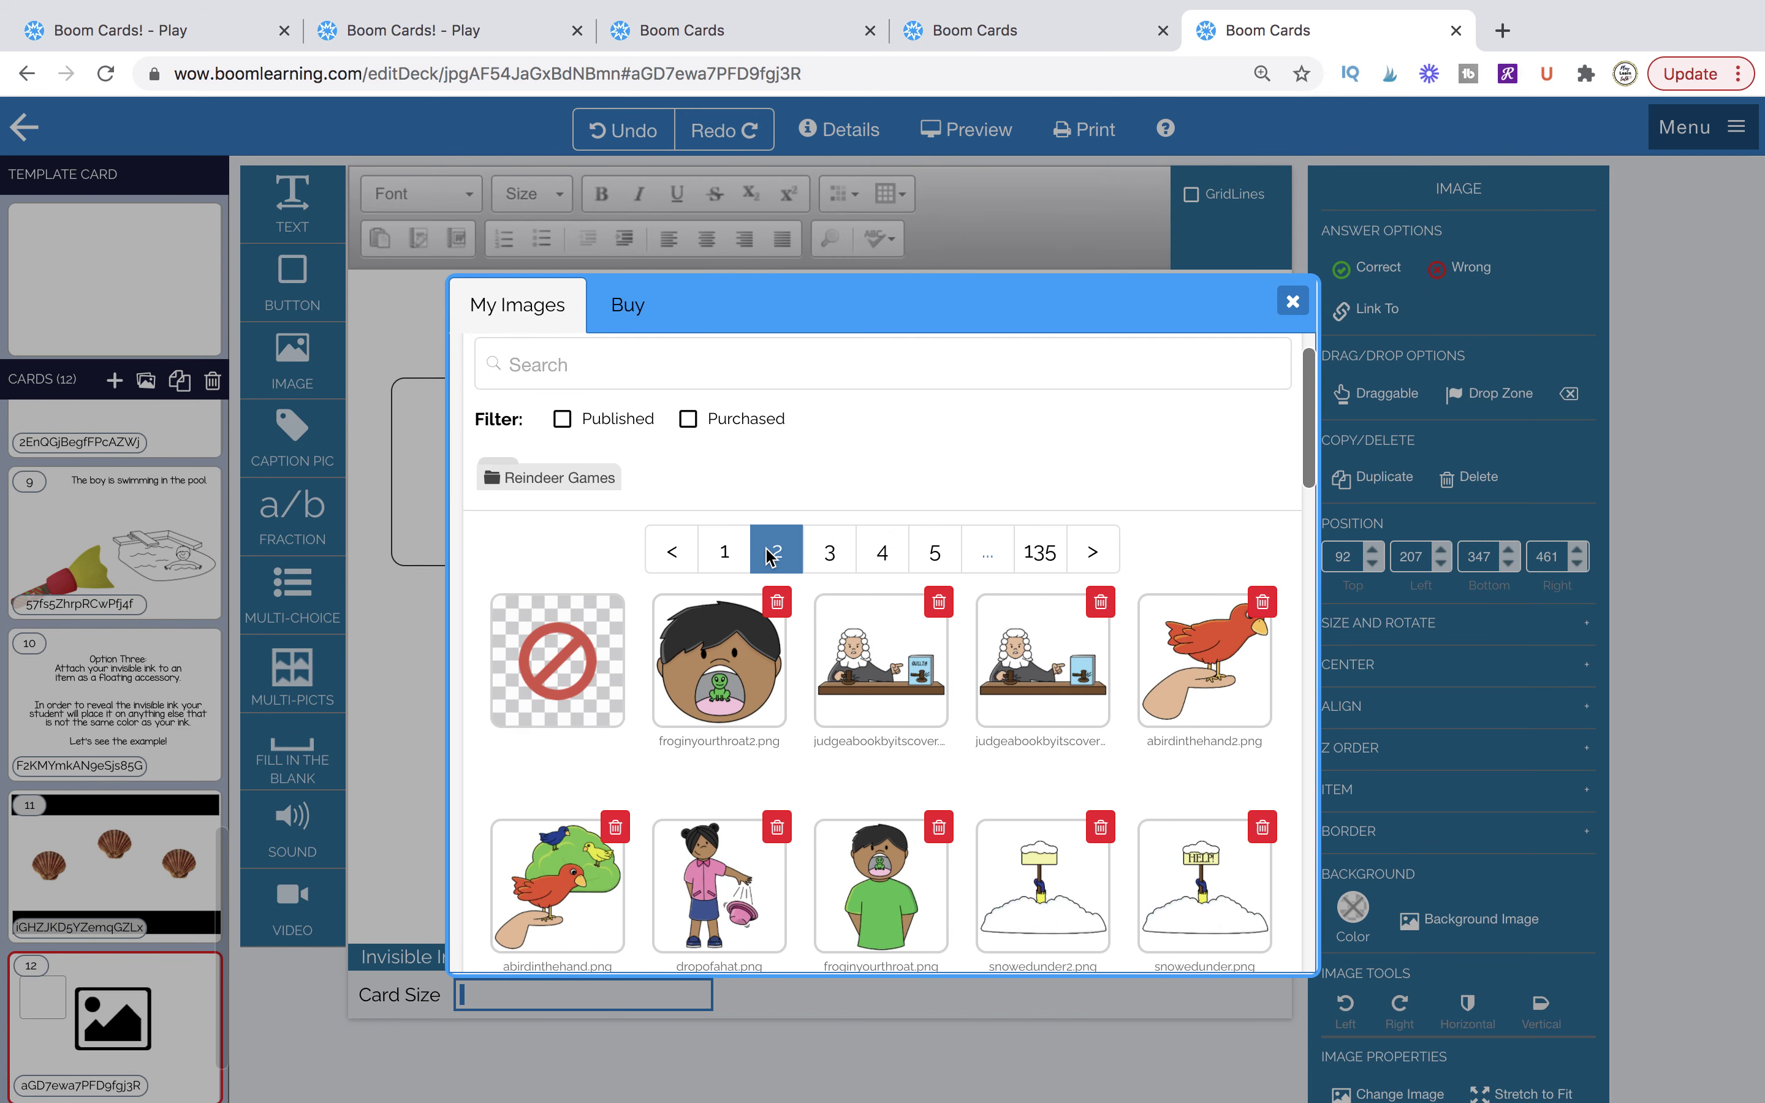
scroll(902, 806, down, 15)
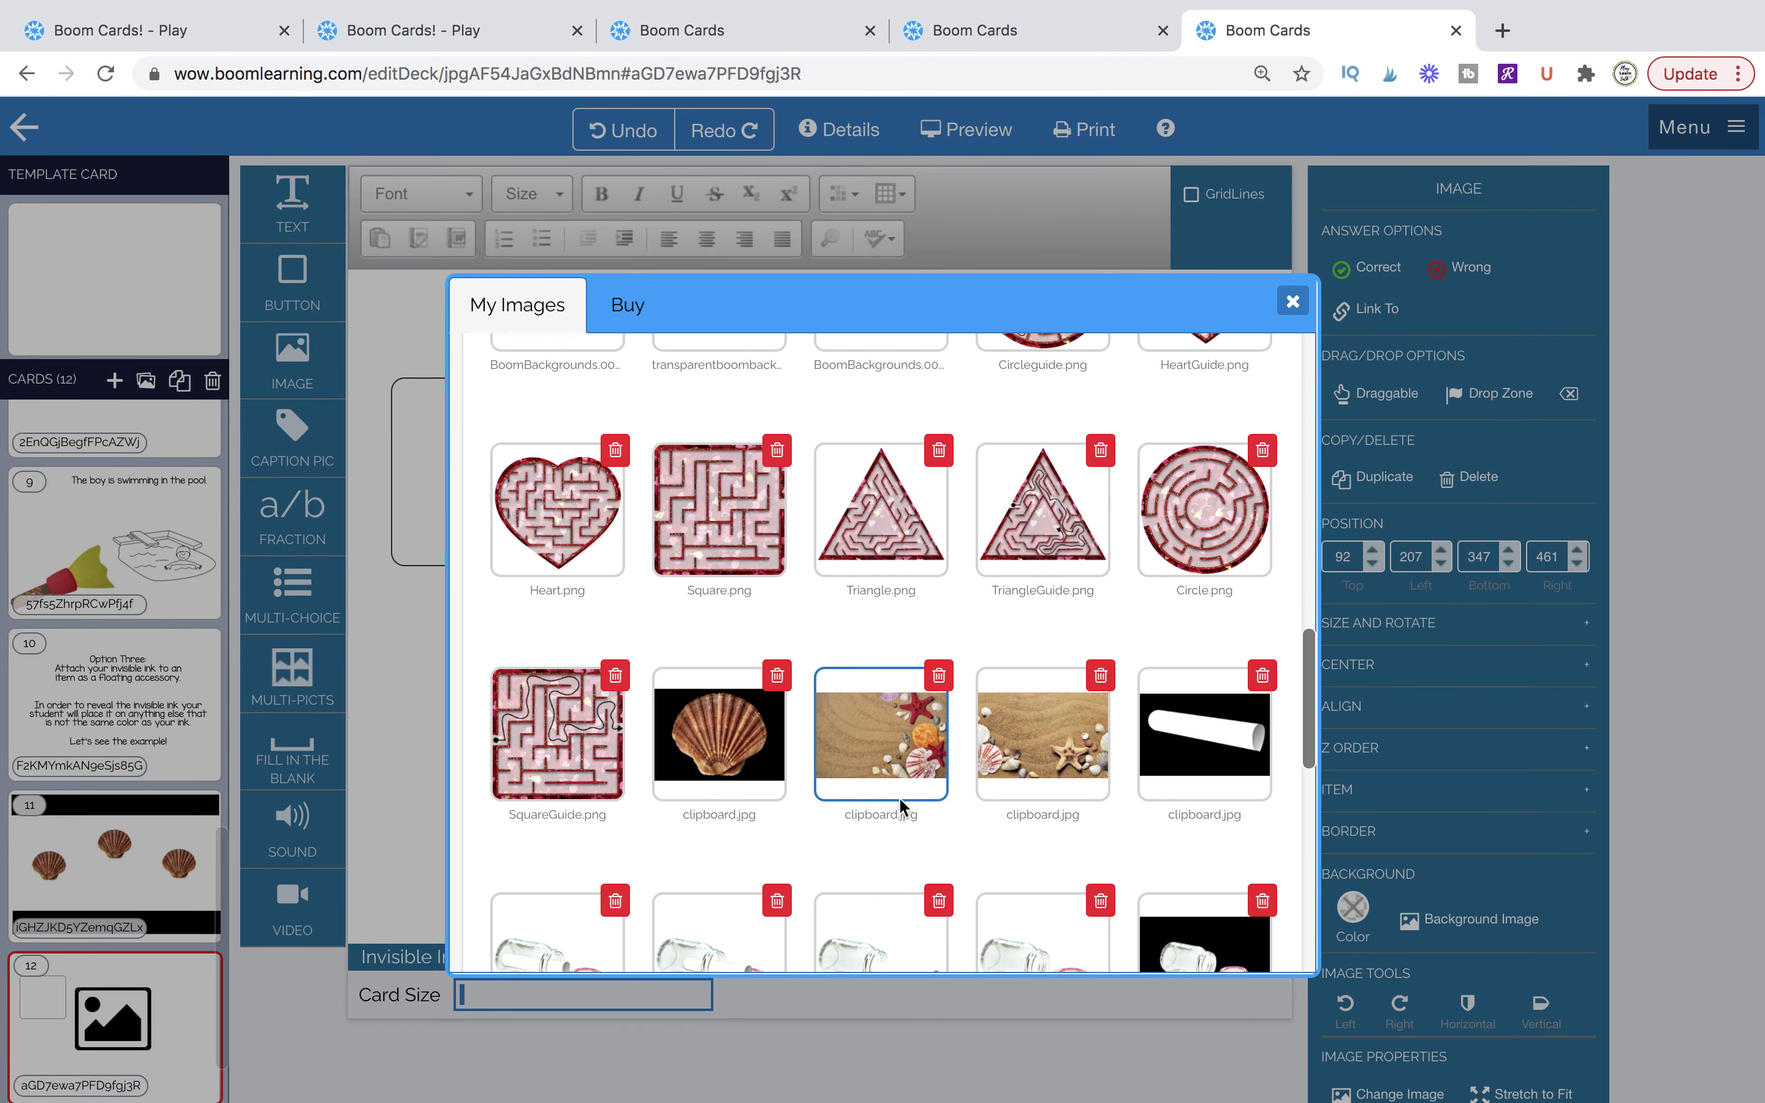
click(738, 672)
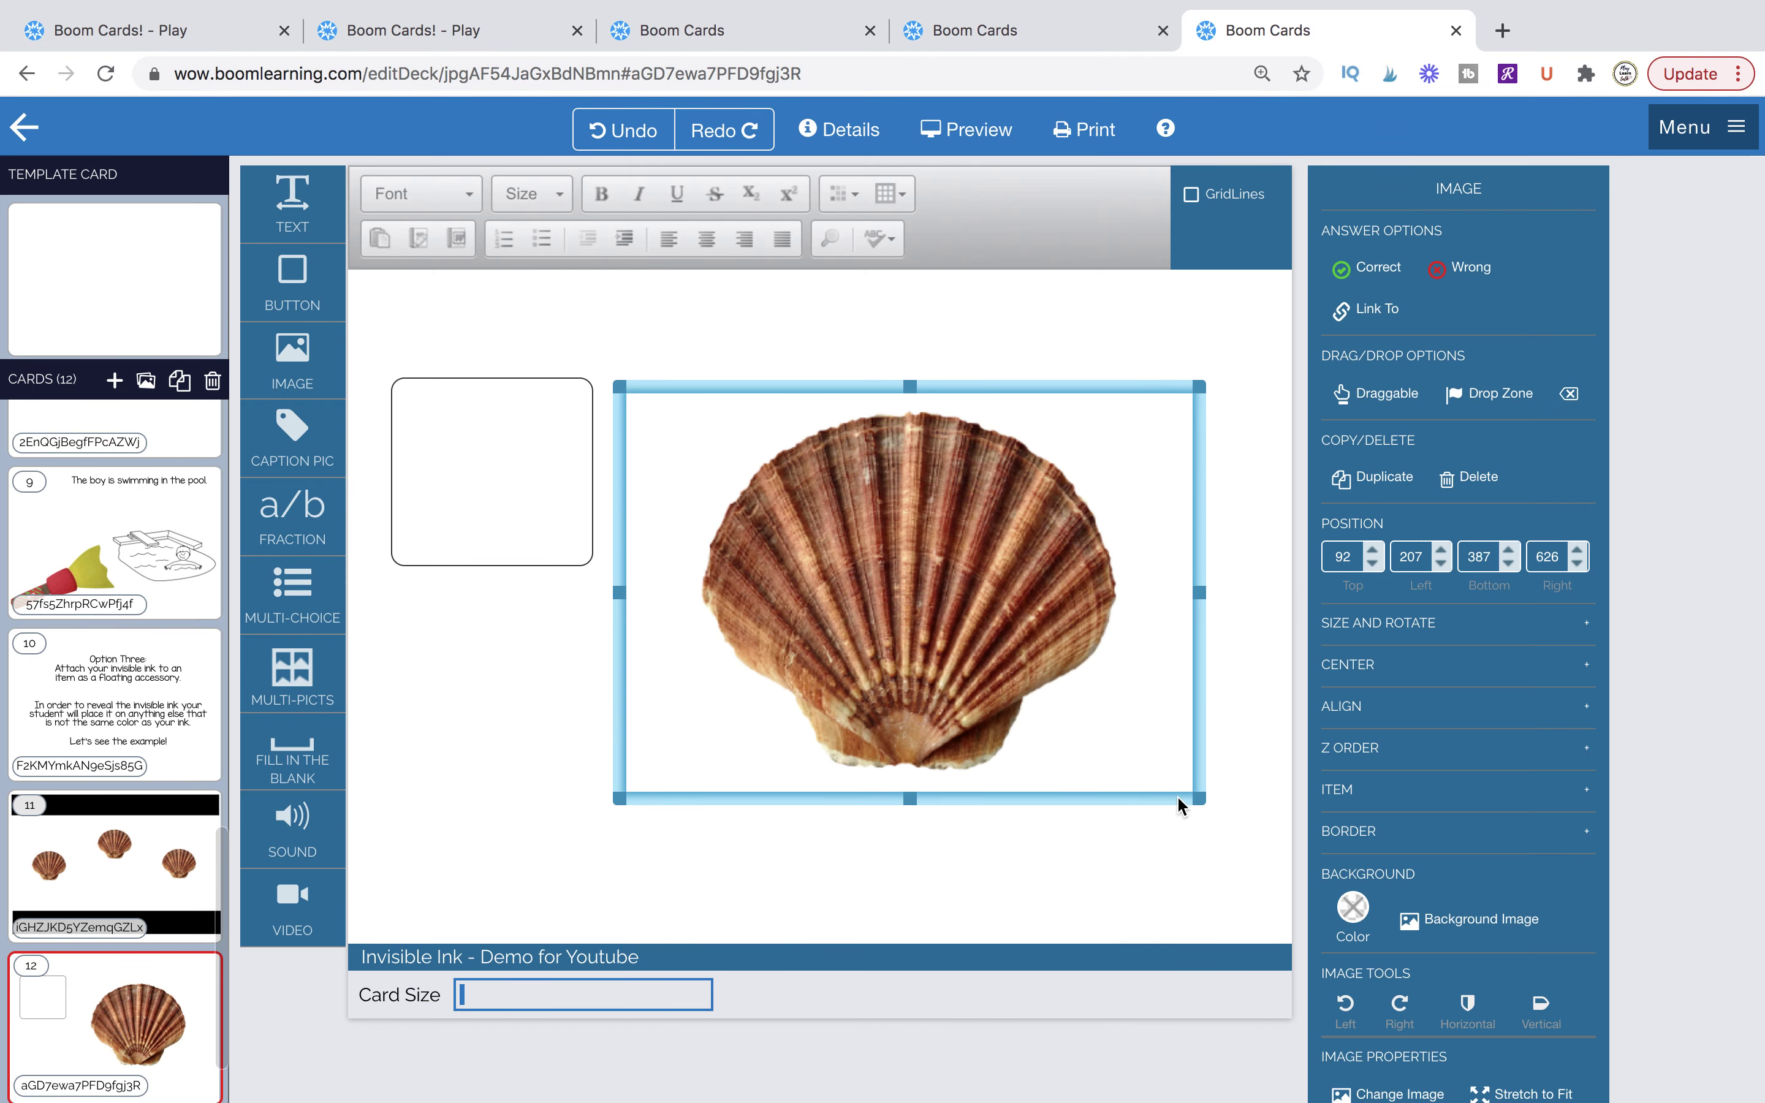
drag(1200, 806, 805, 576)
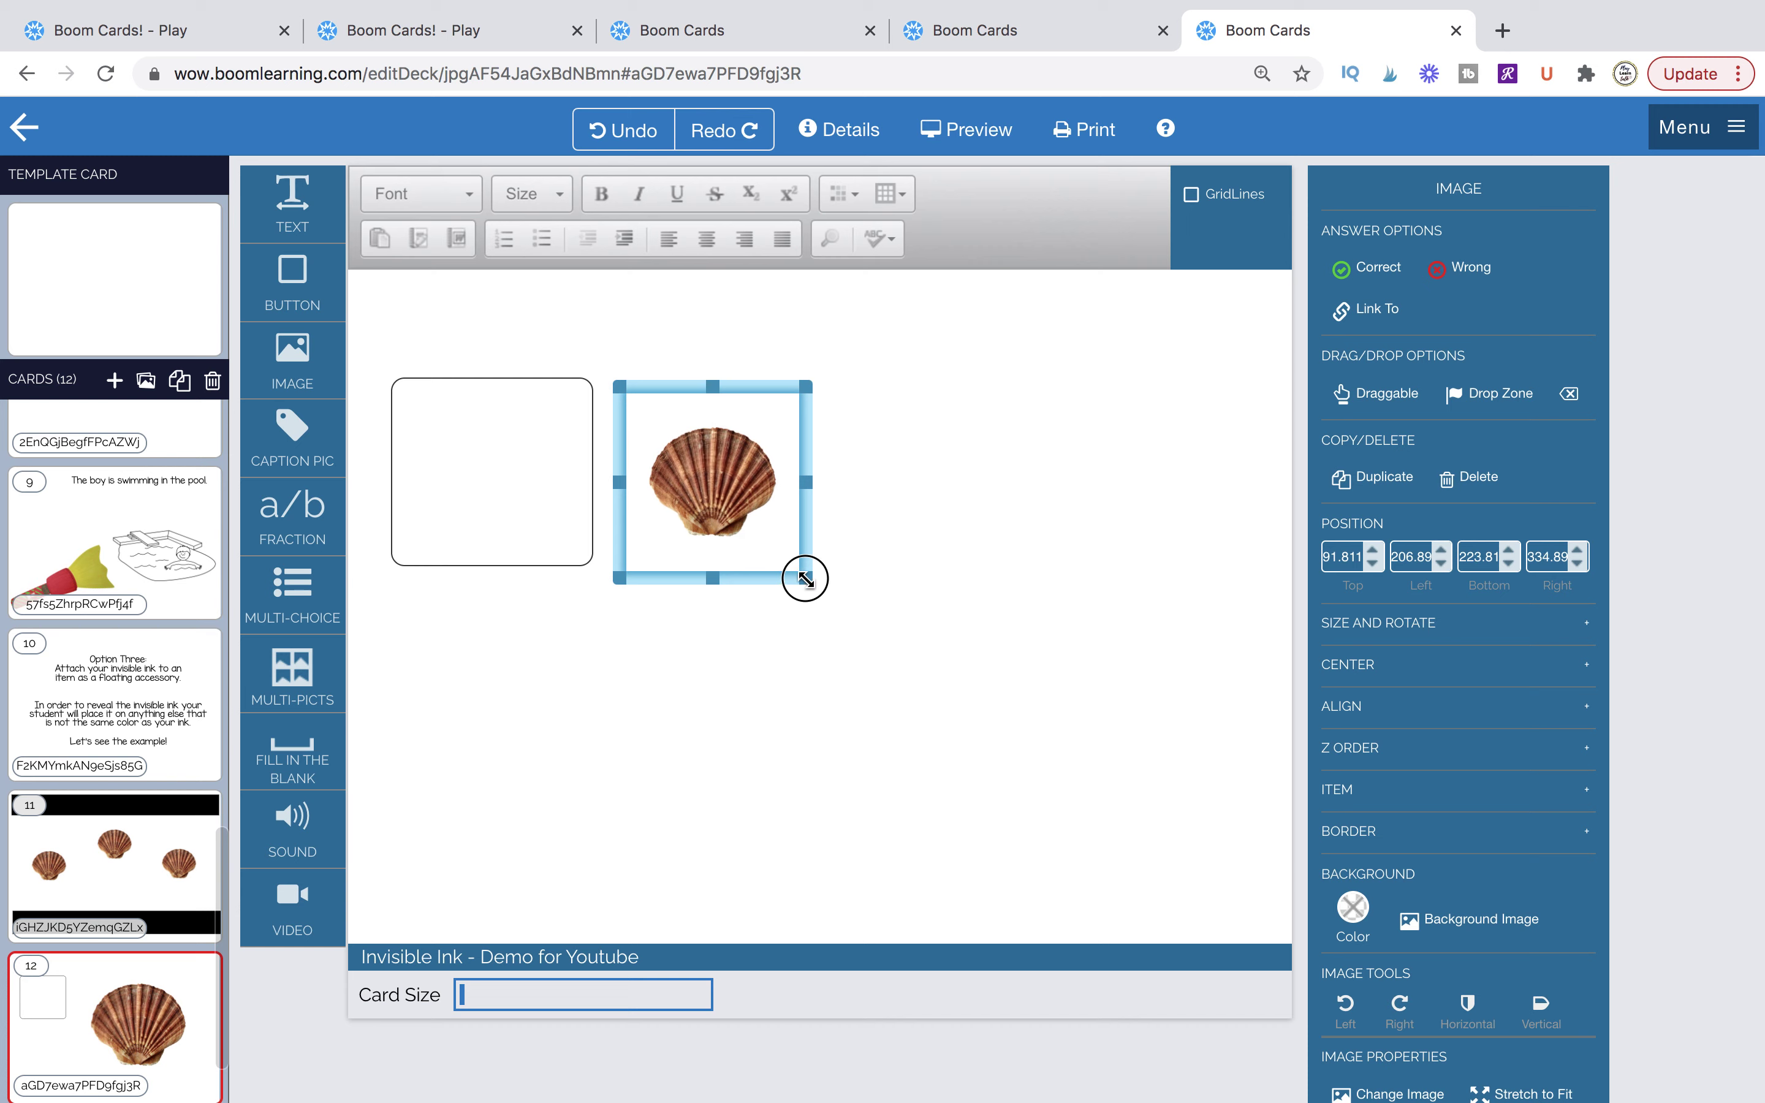
Cut the seashell picture and paste it inside the empty container box.
click(925, 476)
click(657, 386)
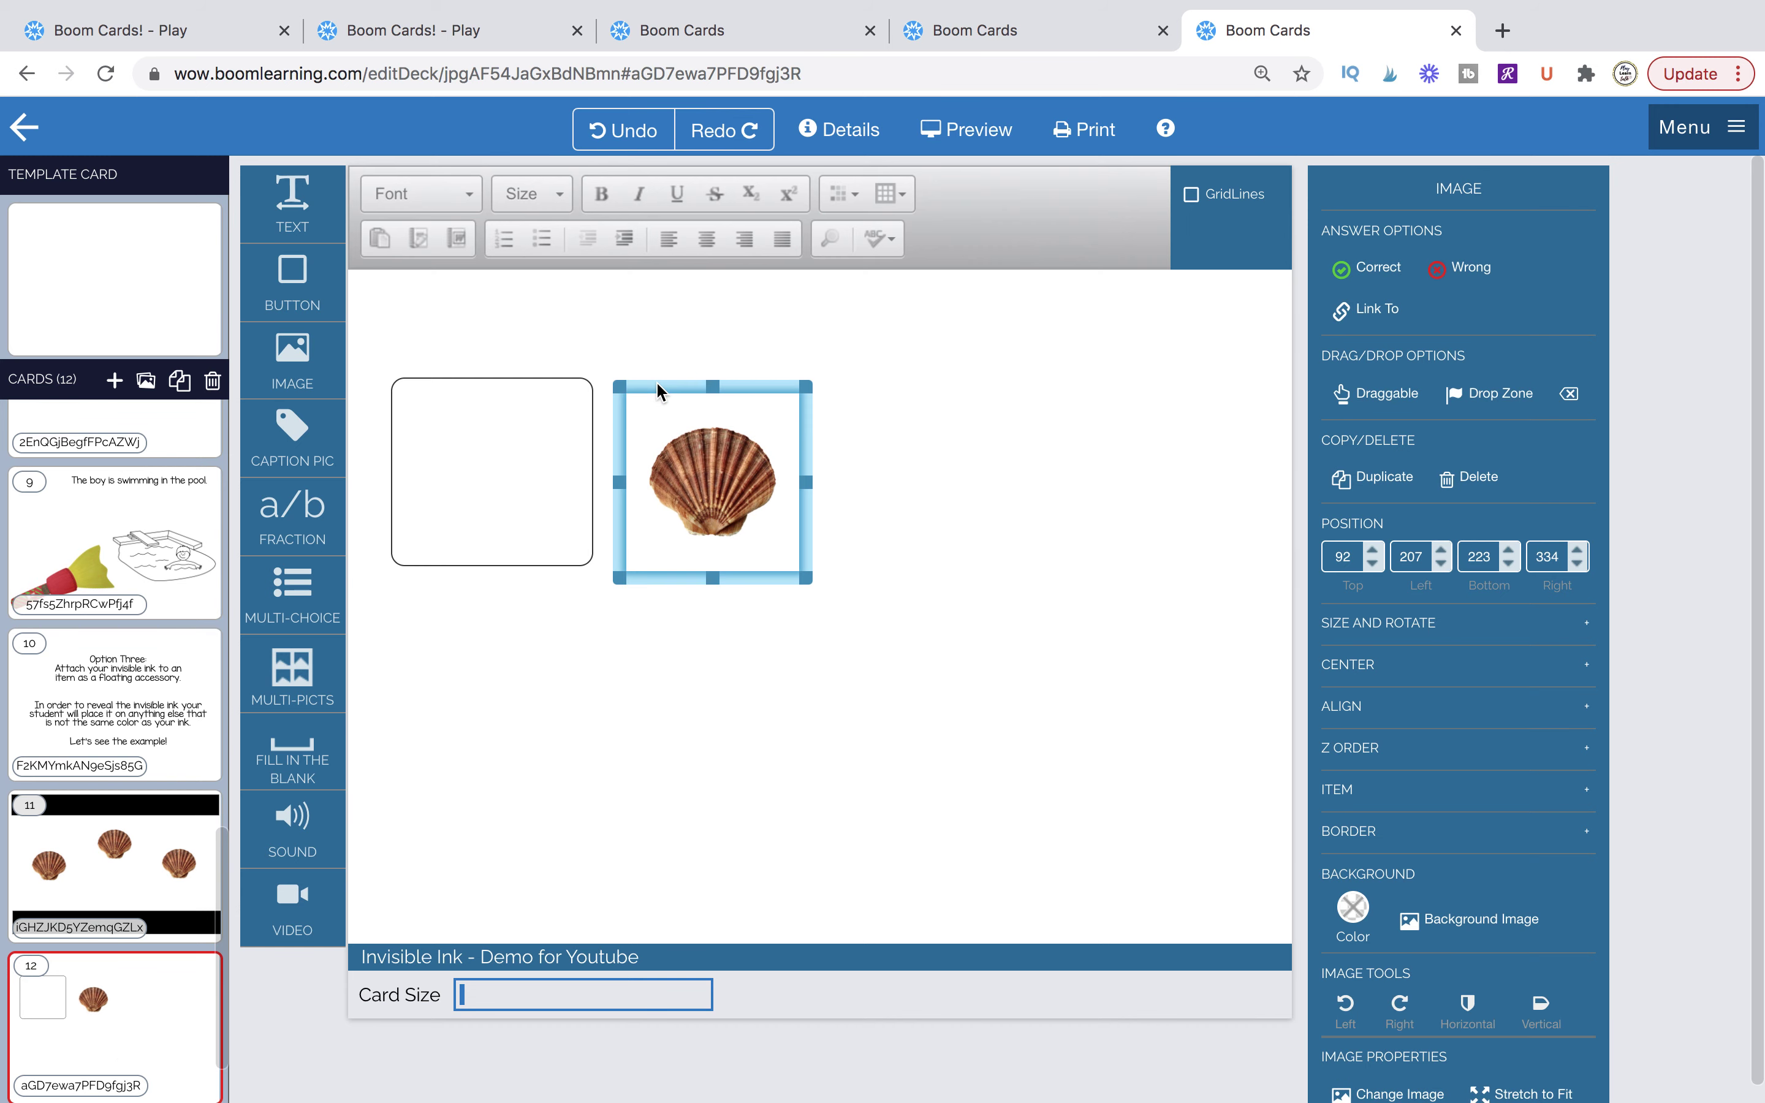
key(Delete)
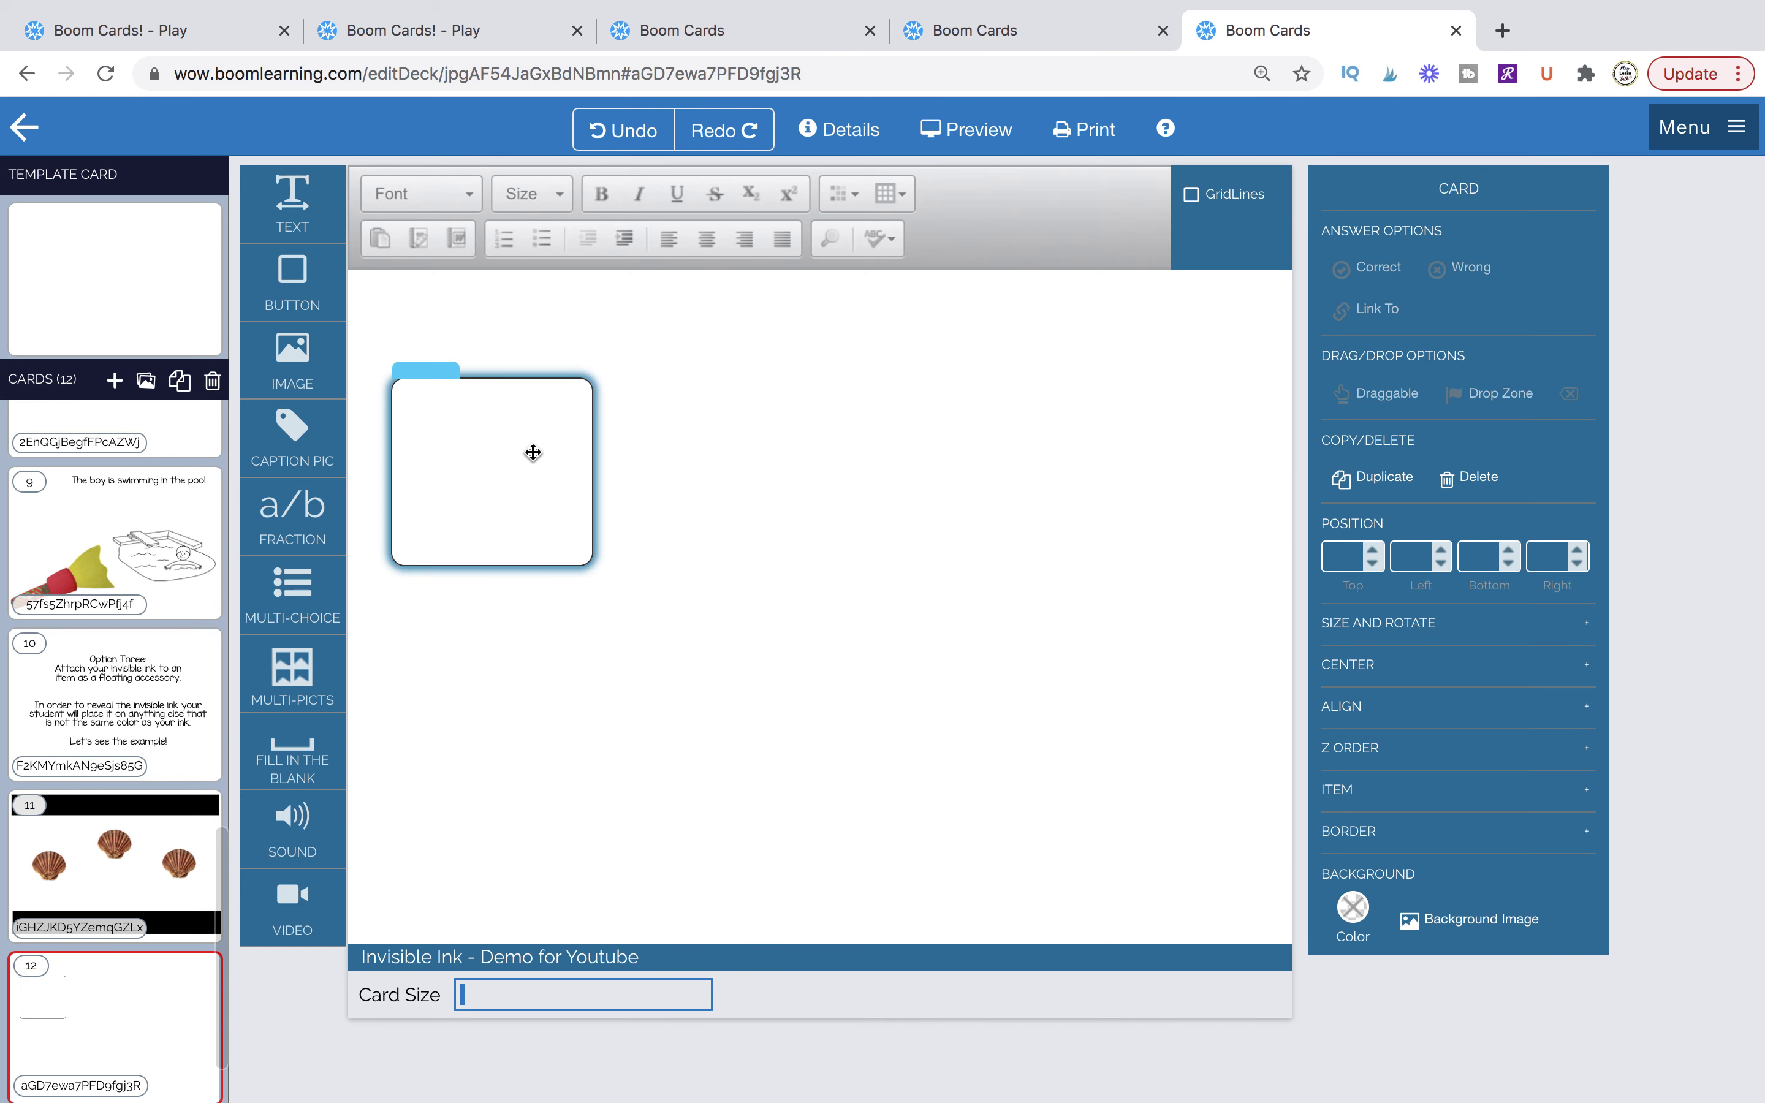
click(533, 453)
key(ctrl+v)
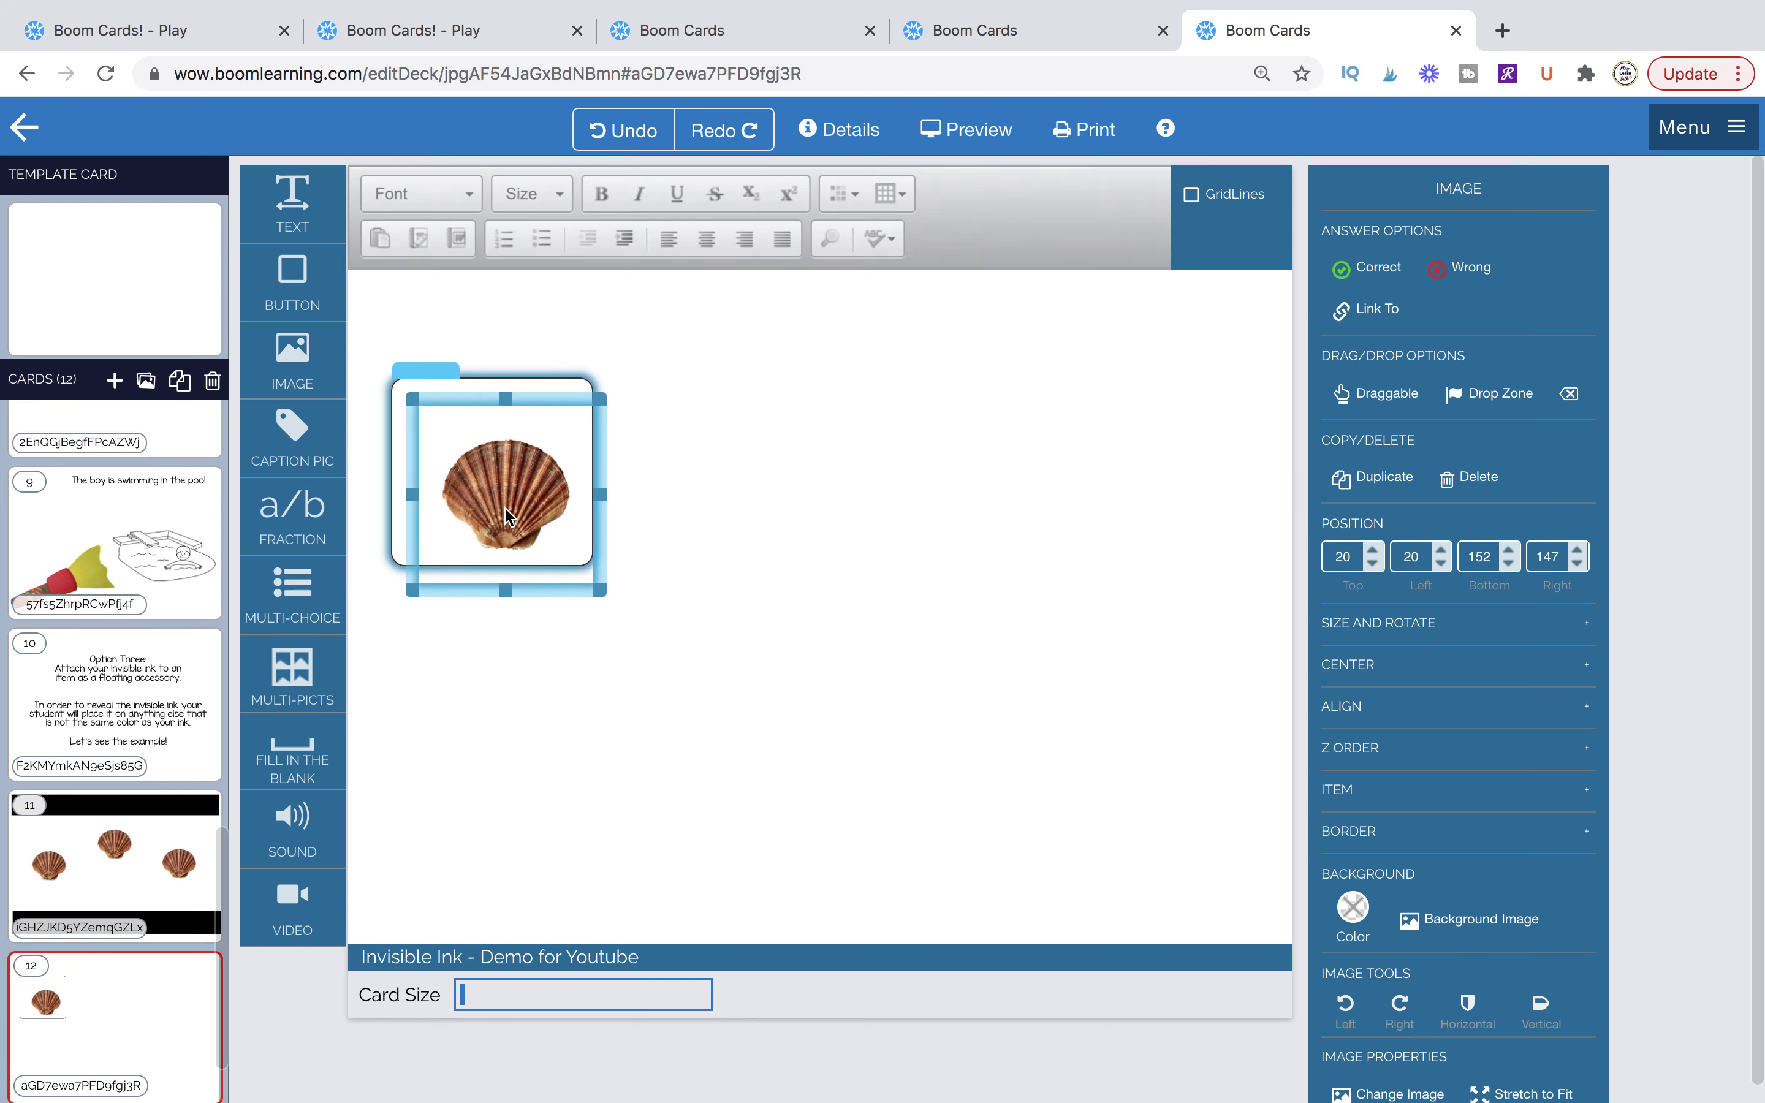
drag(537, 397, 519, 380)
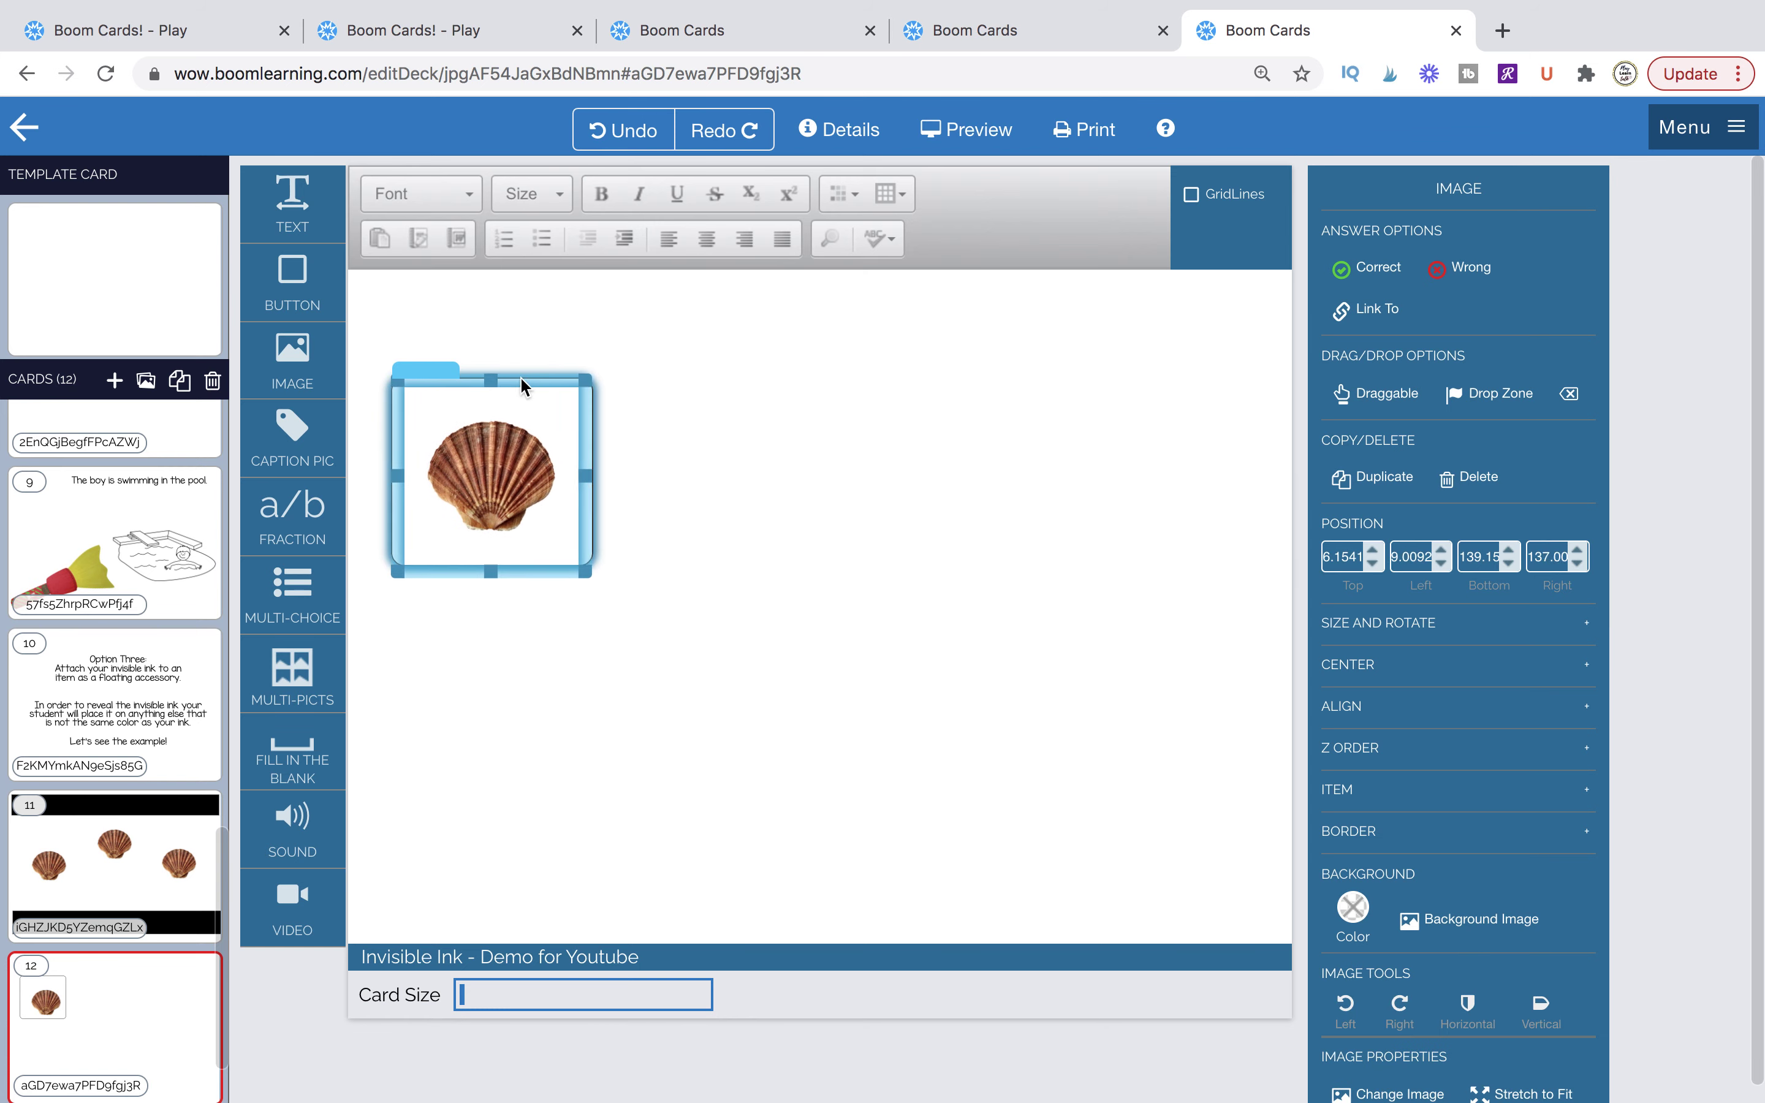
Add a text box with the word 'The' coloured white.
drag(292, 204, 711, 489)
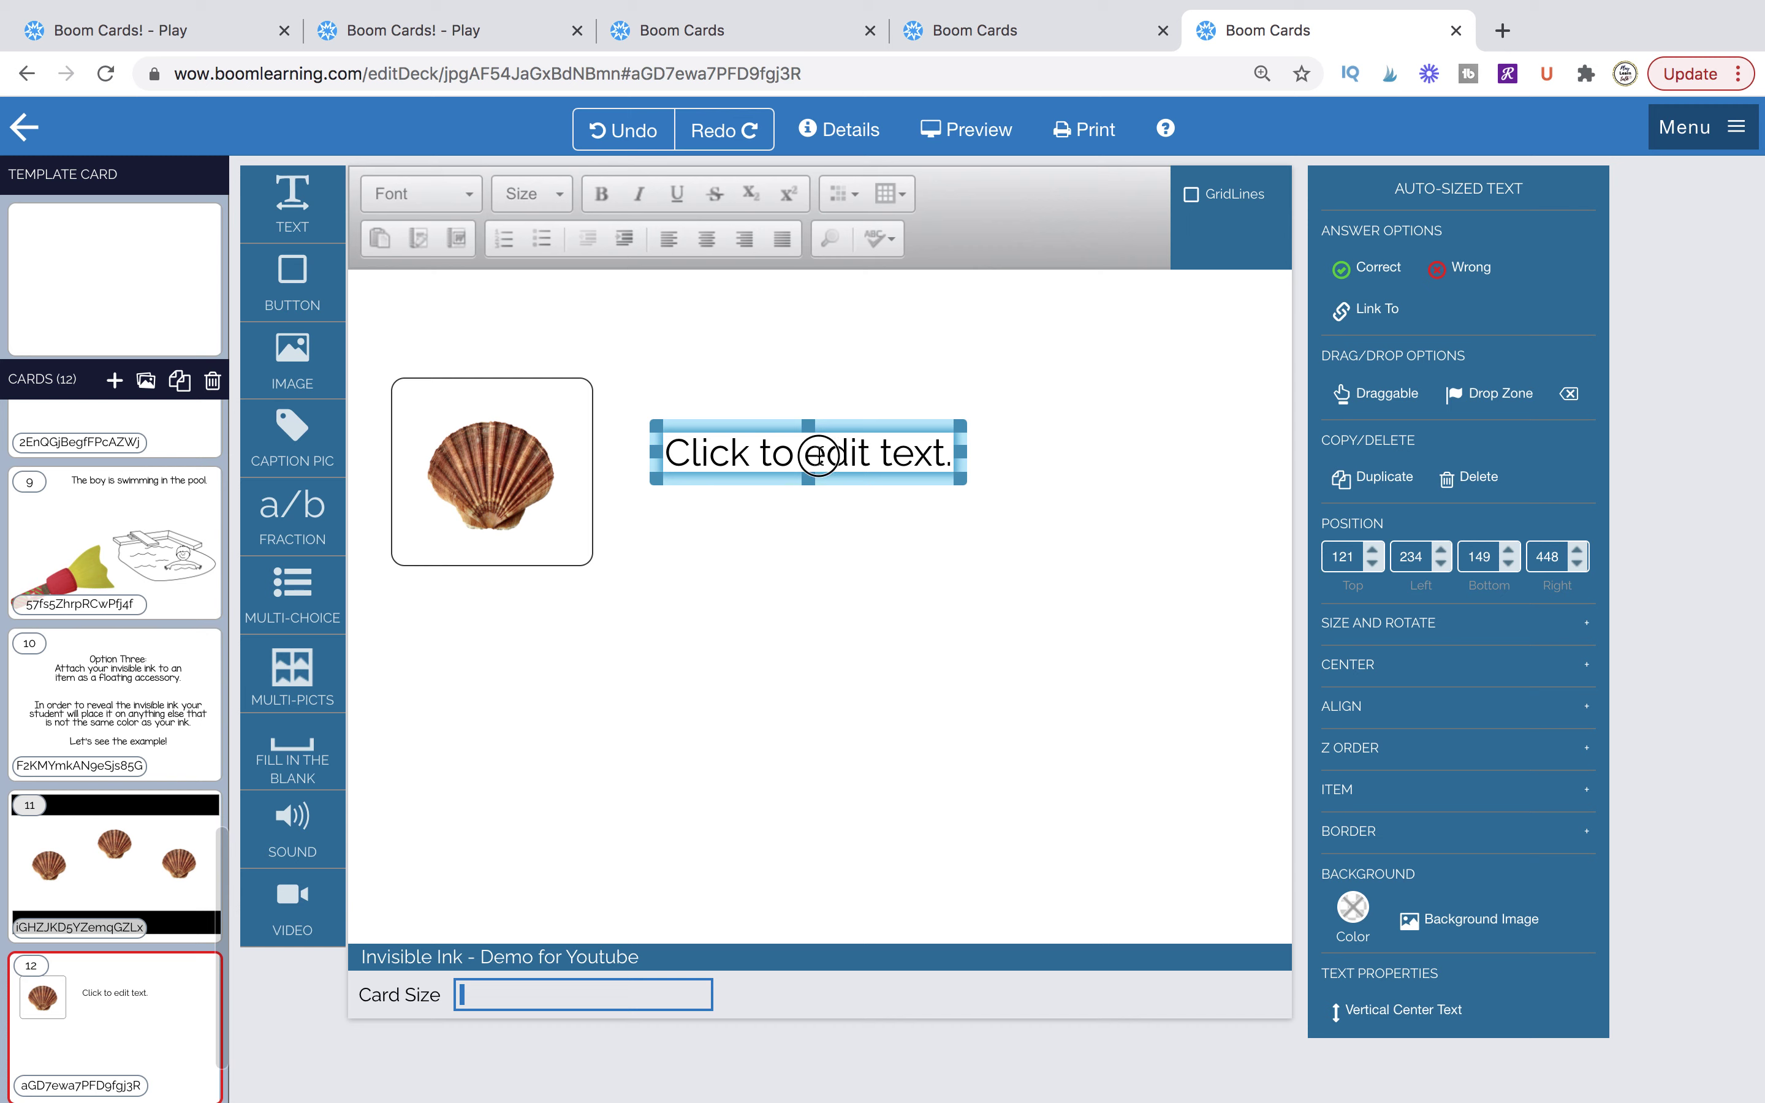
double_click(821, 455)
text(The)
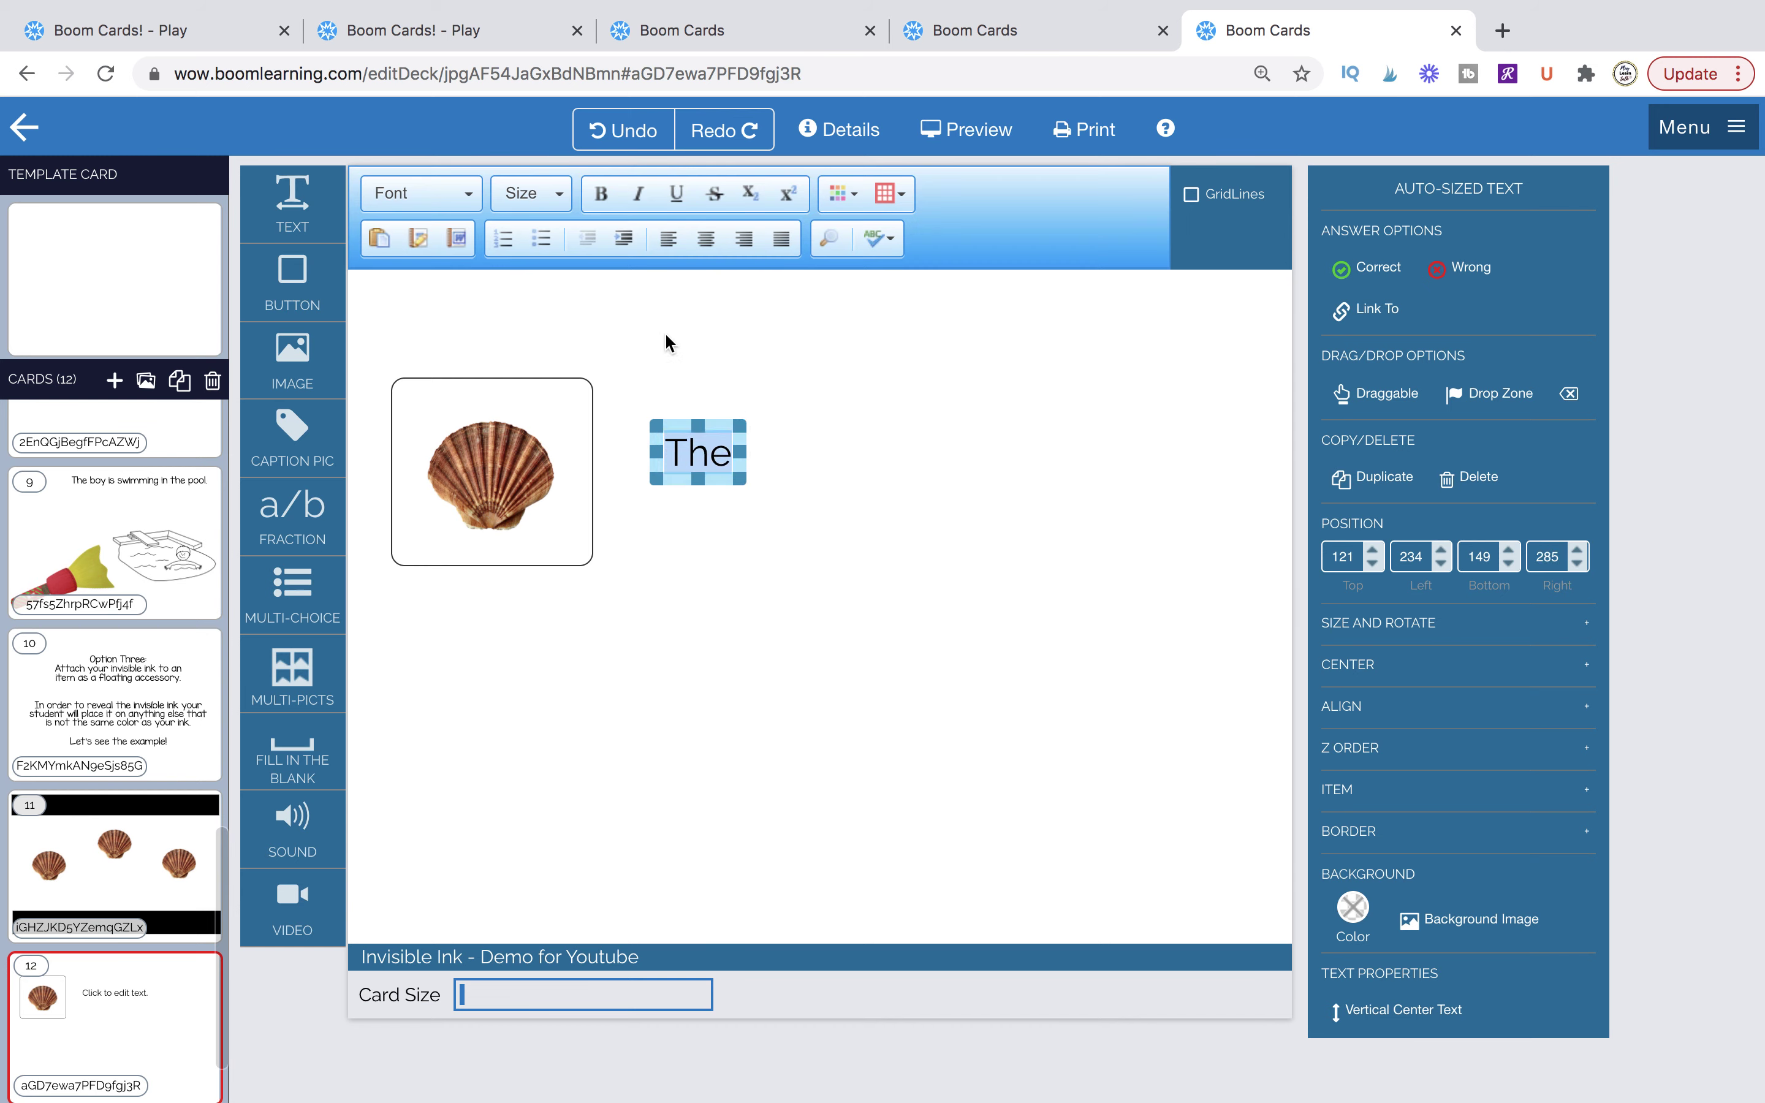
click(846, 193)
click(1013, 350)
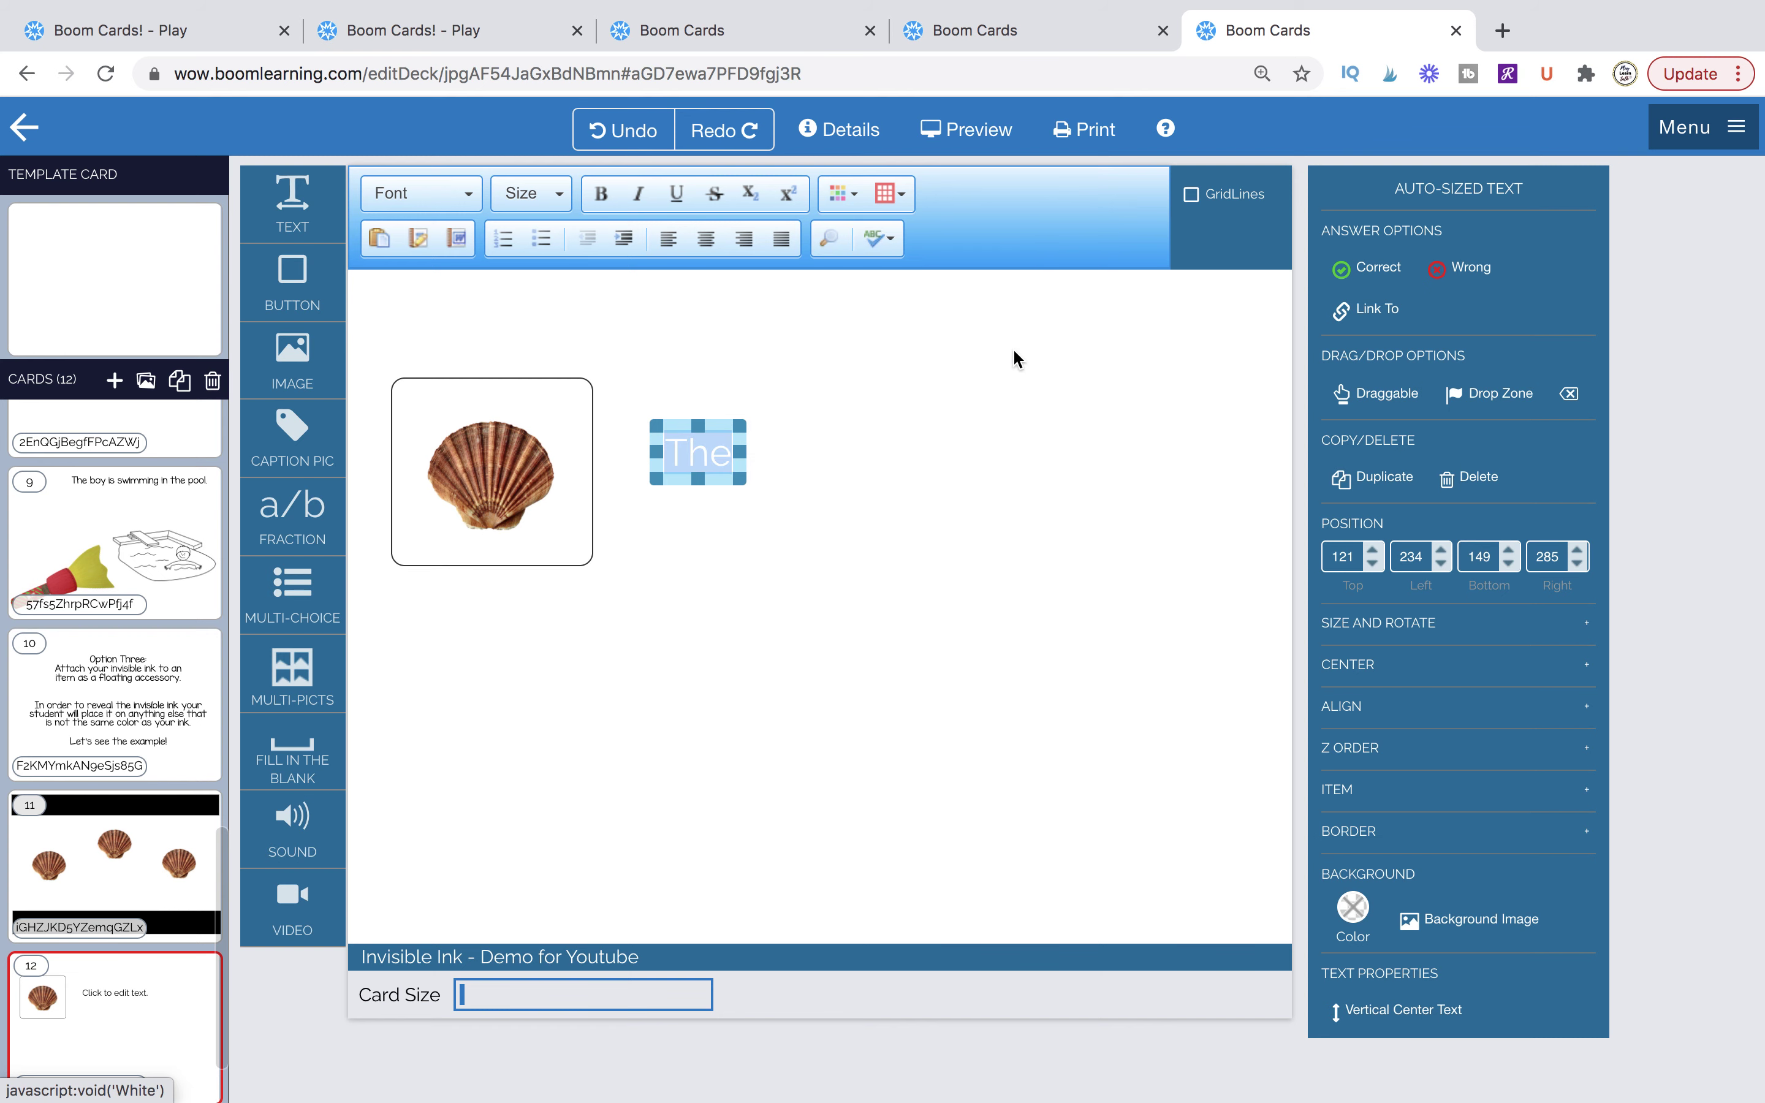
click(817, 440)
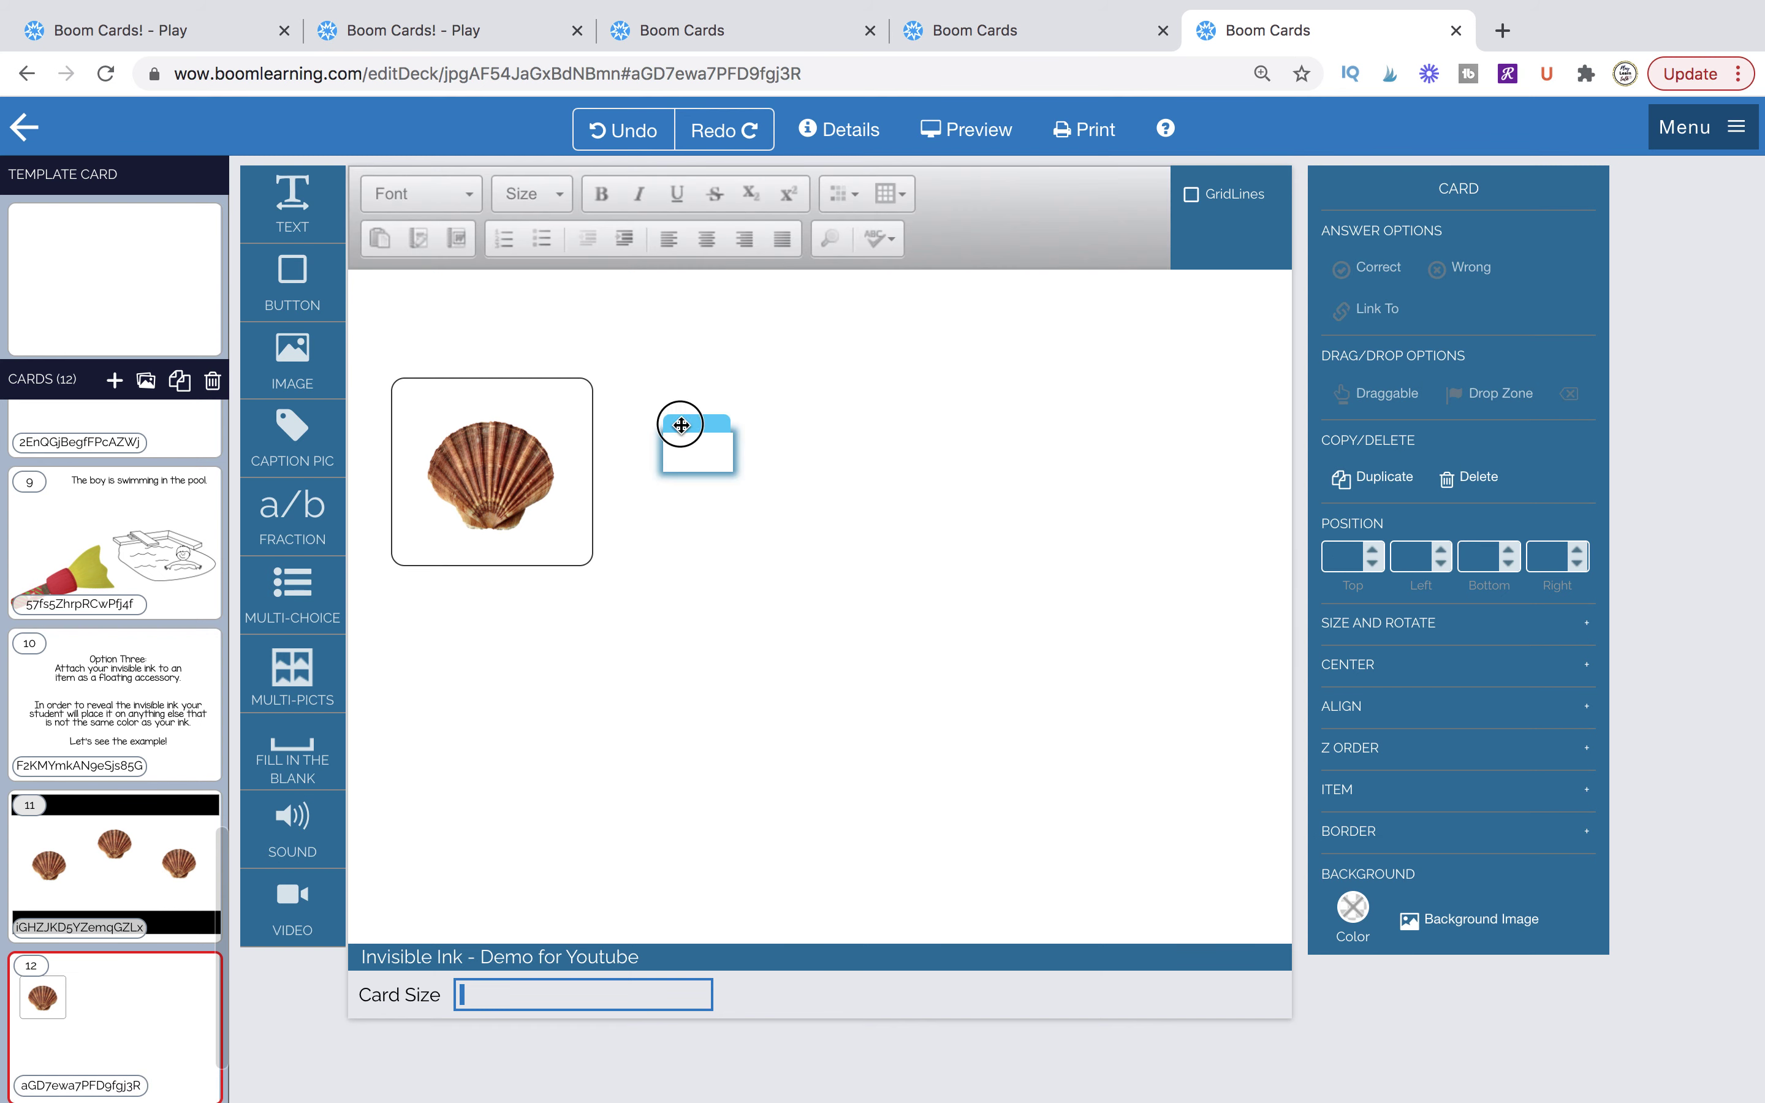
click(680, 425)
drag(680, 423, 424, 549)
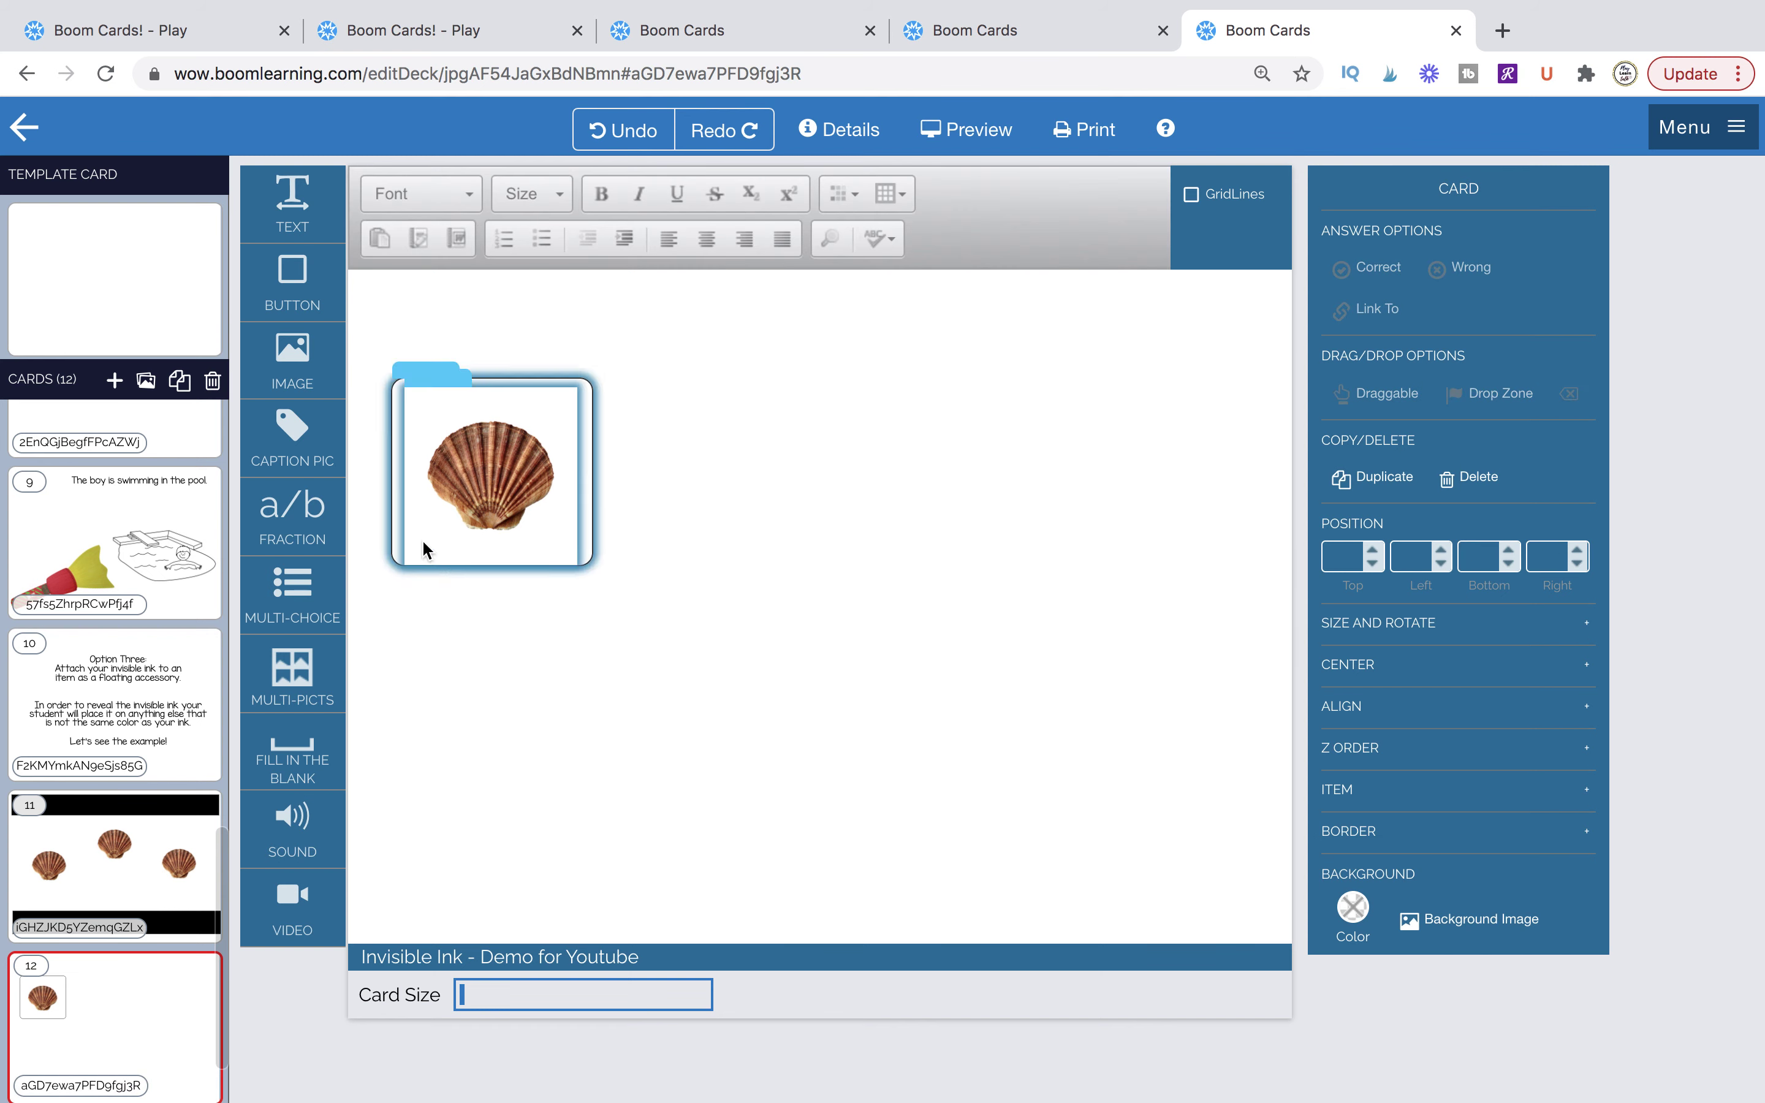
Set 'The' in KGMissKindergarten font and position it just below the shell container.
click(393, 469)
click(391, 469)
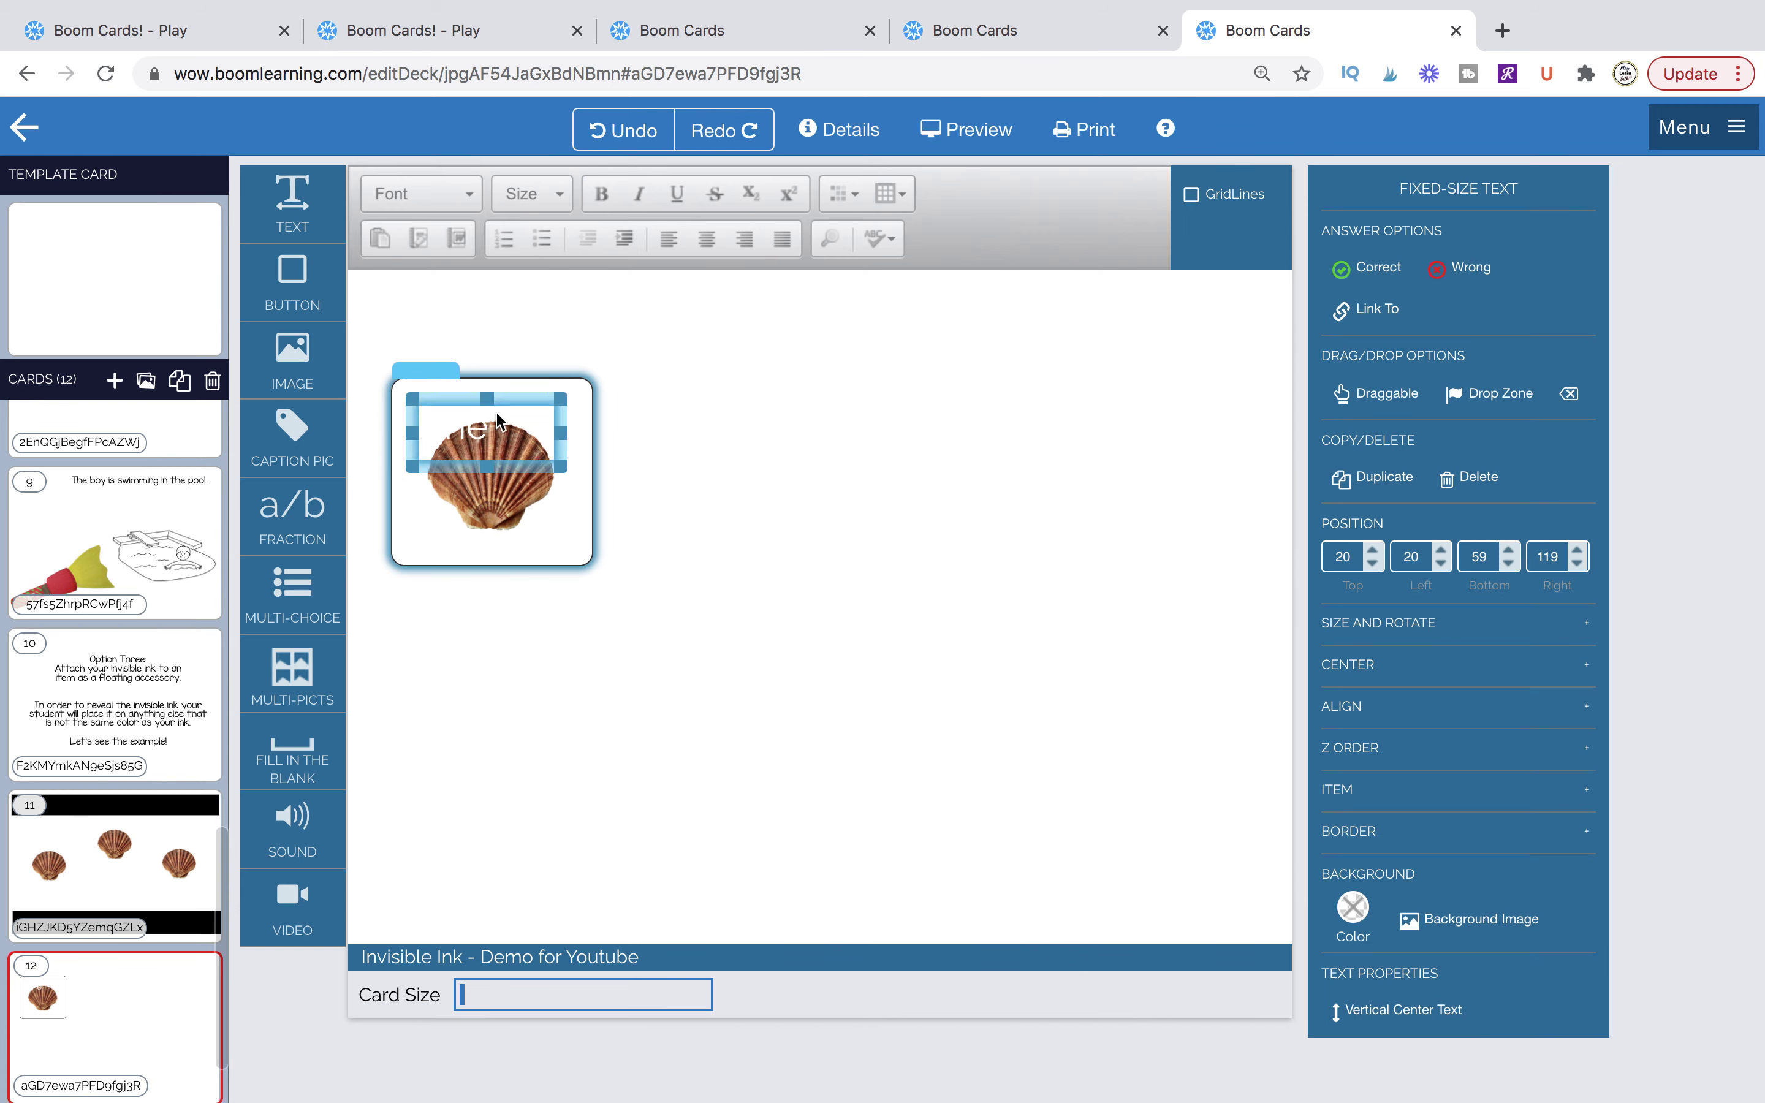
double_click(523, 398)
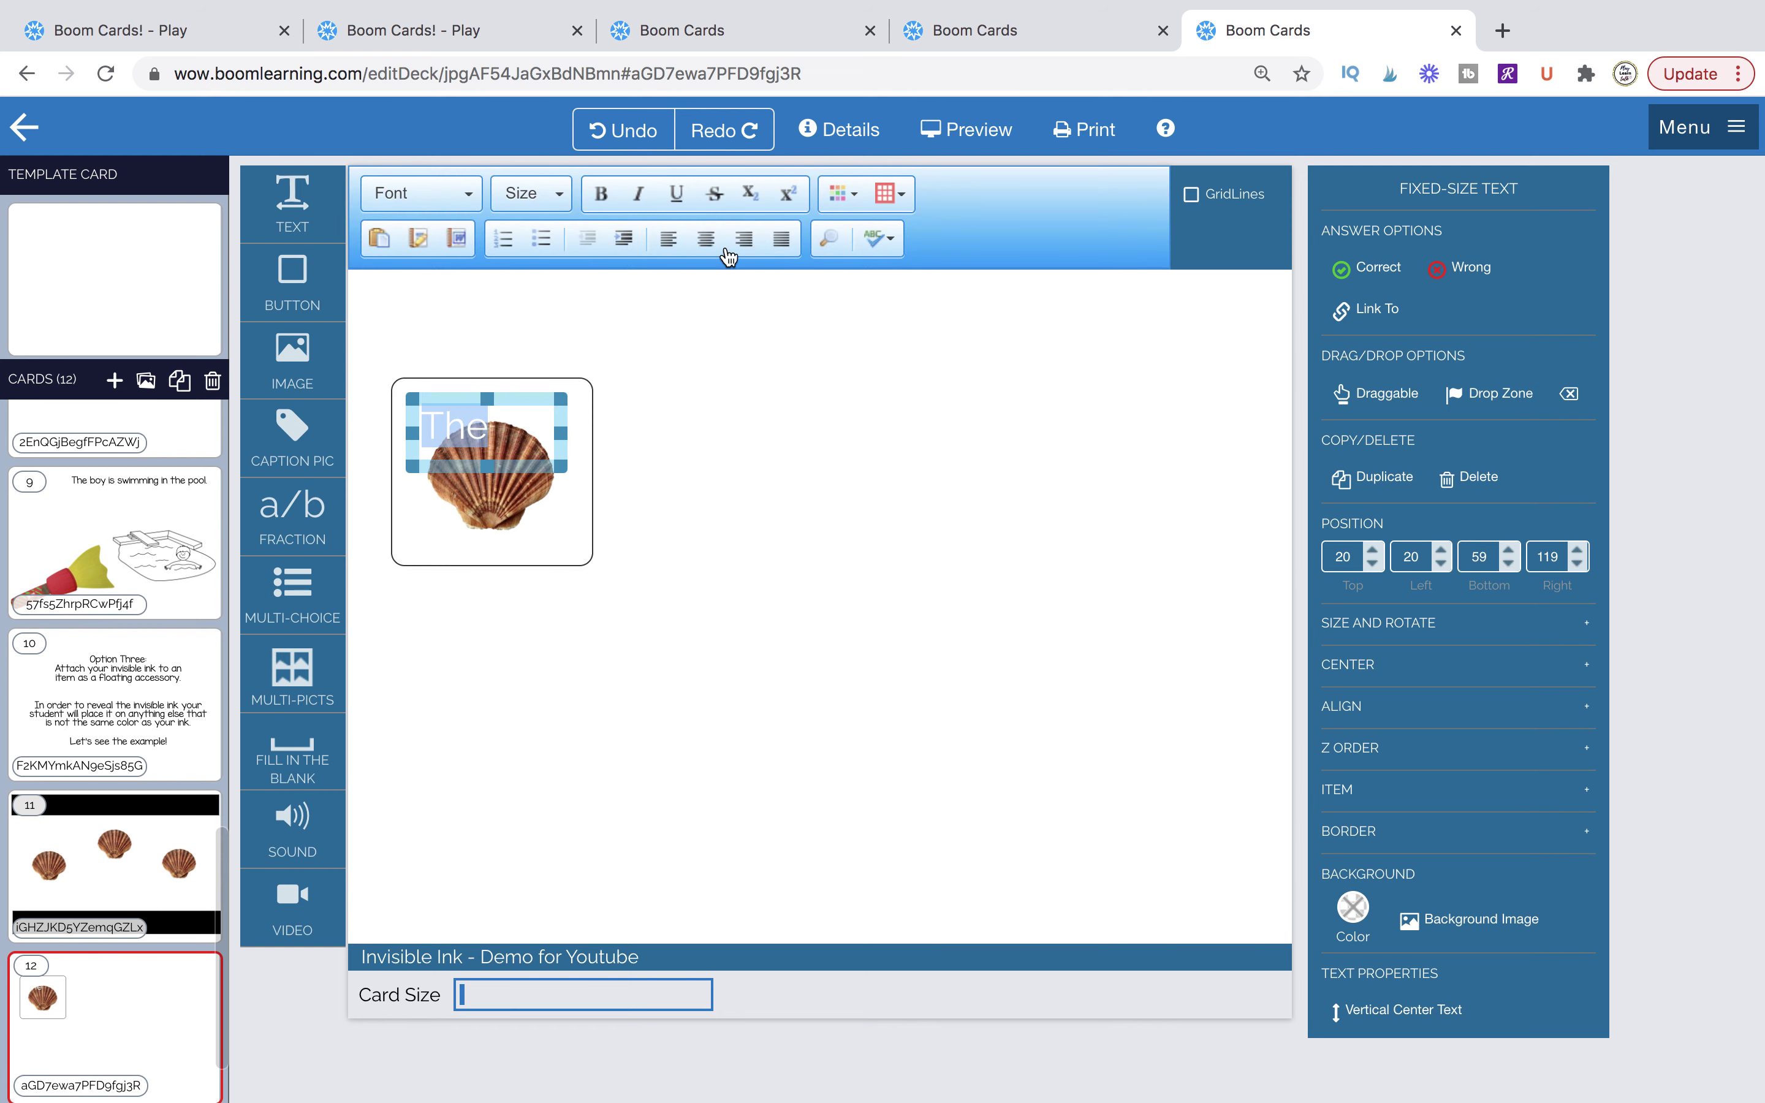
click(422, 193)
click(437, 272)
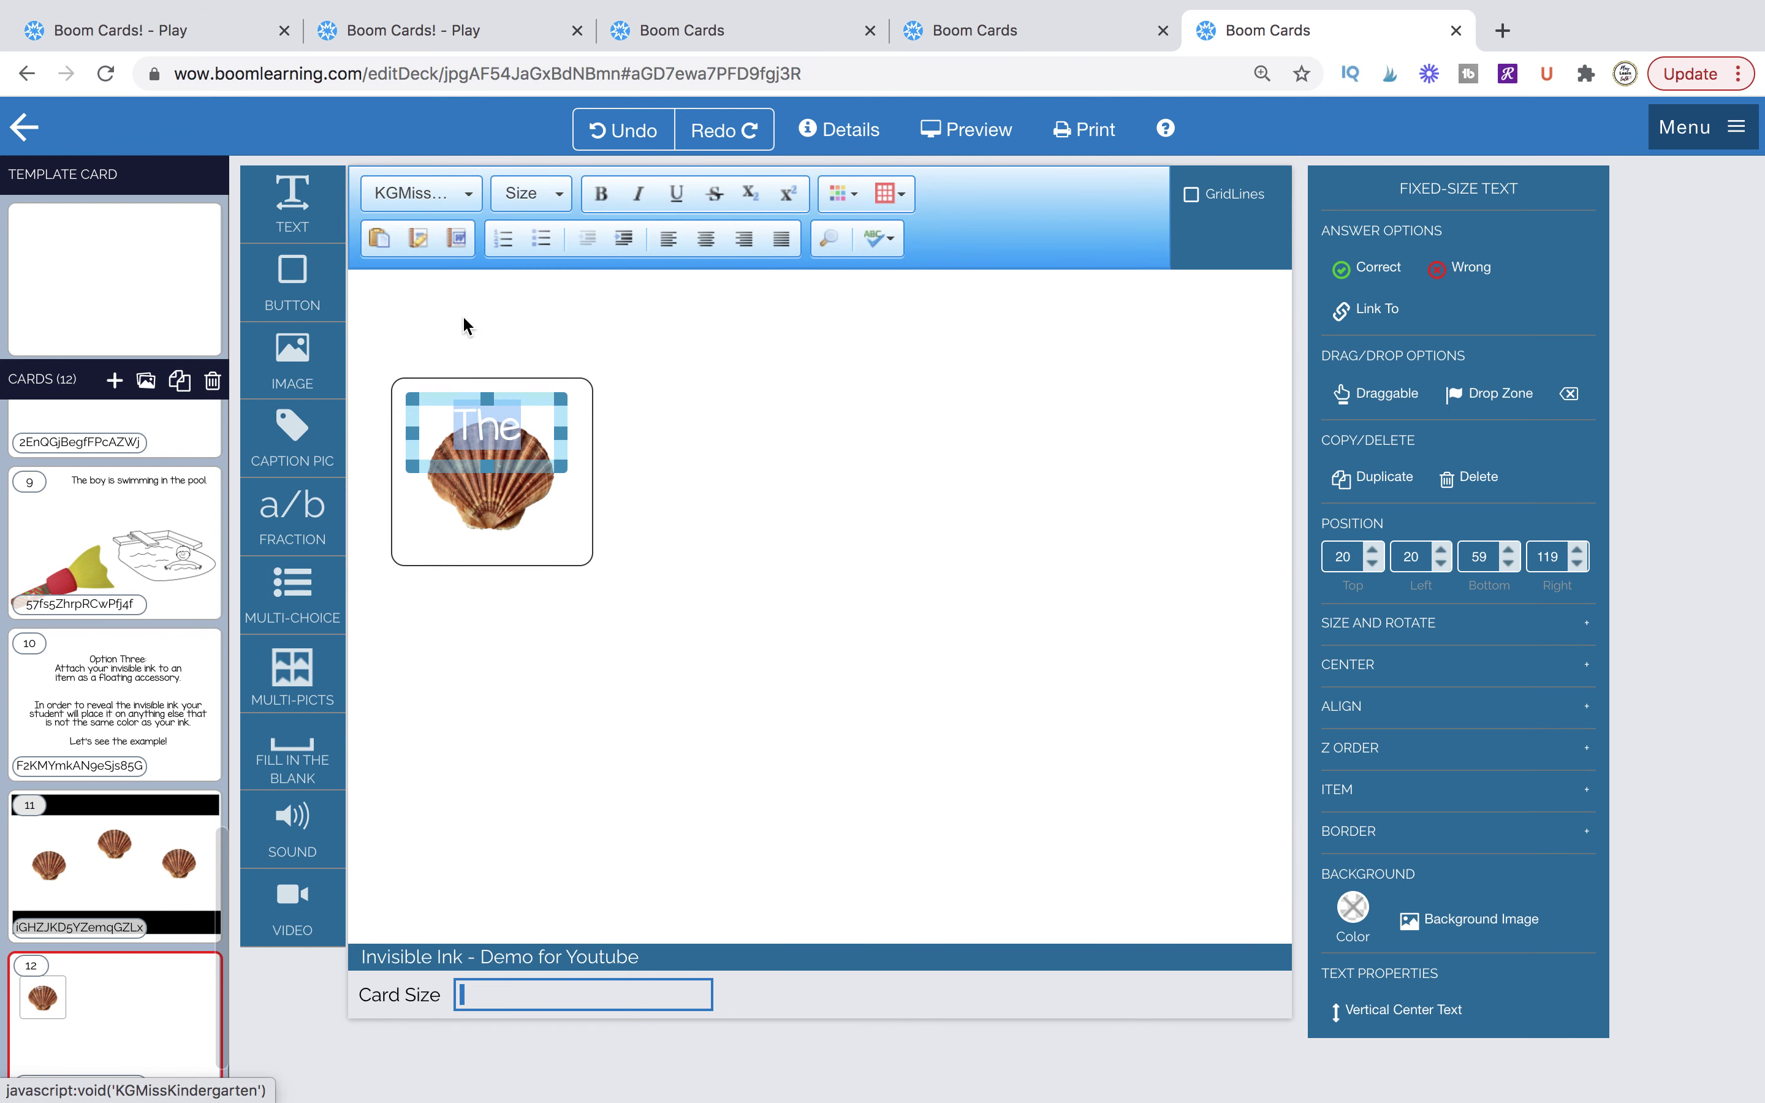
drag(523, 407, 687, 606)
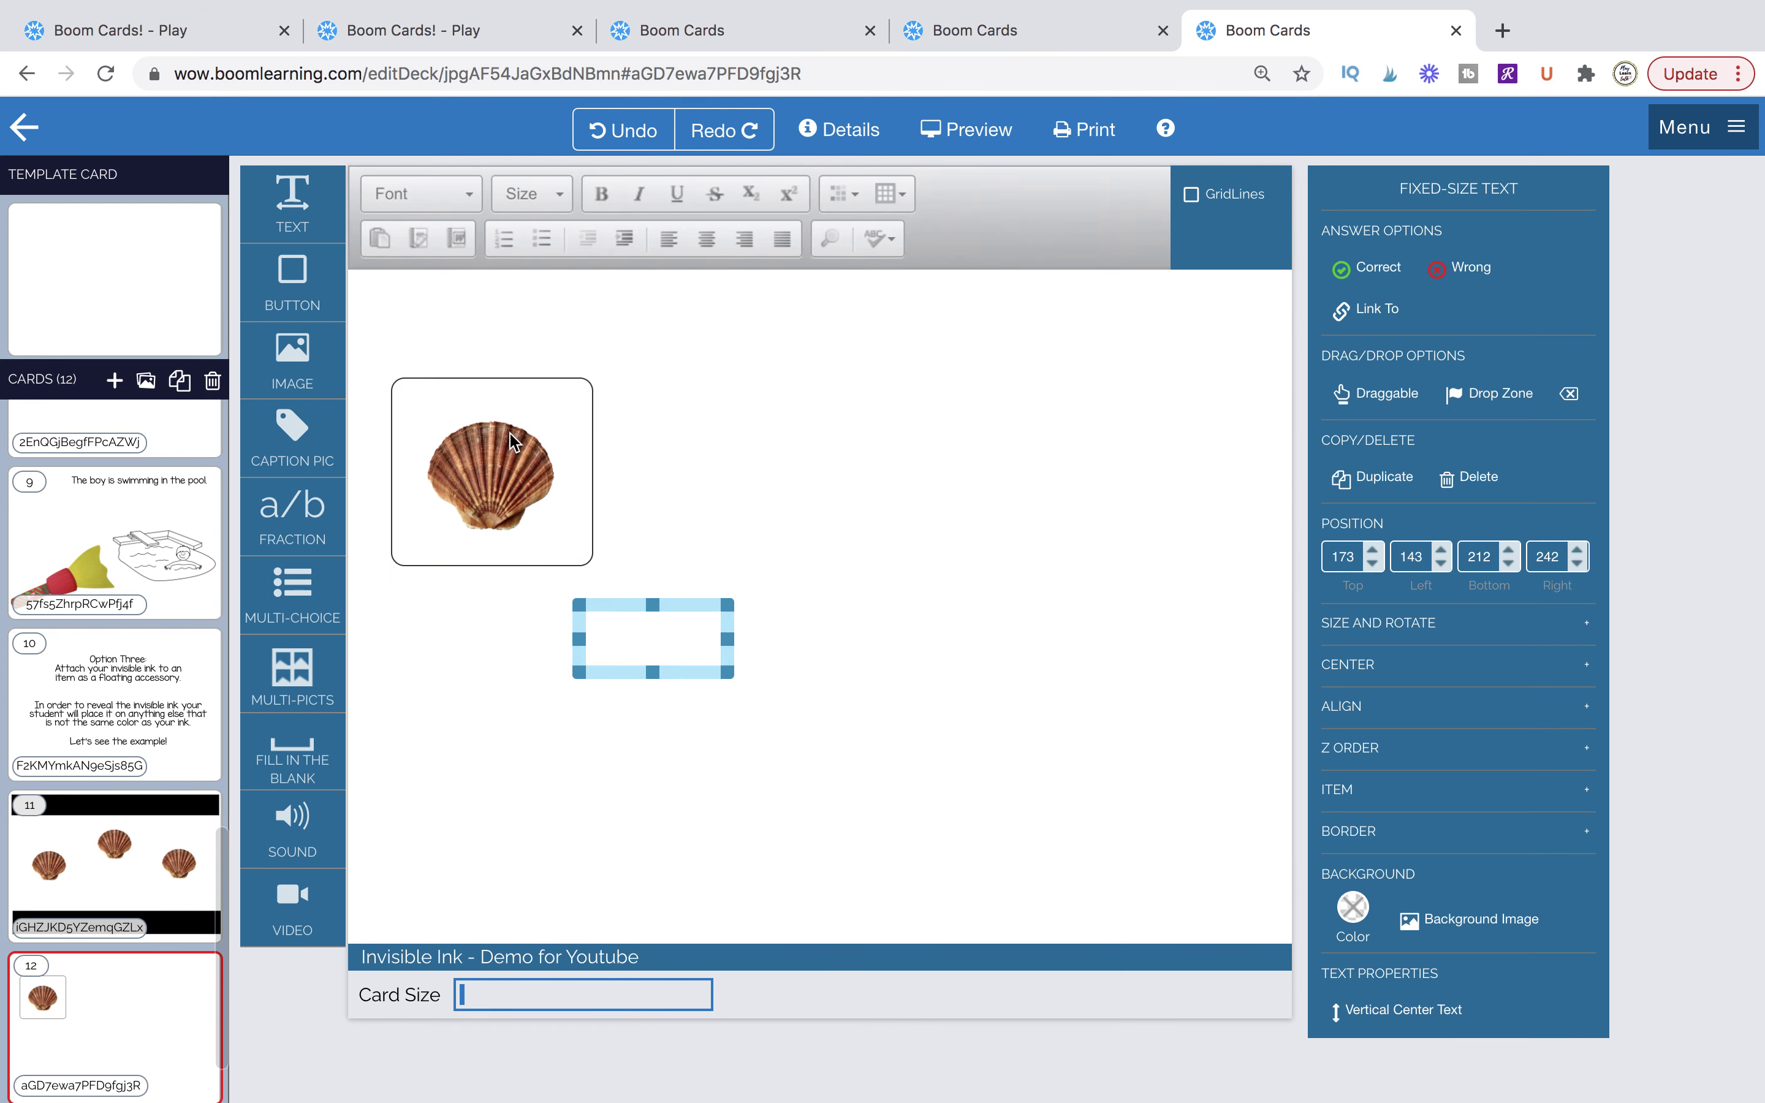
mouse_move(423, 376)
mouse_down()
mouse_move(414, 367)
mouse_move(422, 397)
mouse_move(417, 341)
mouse_up()
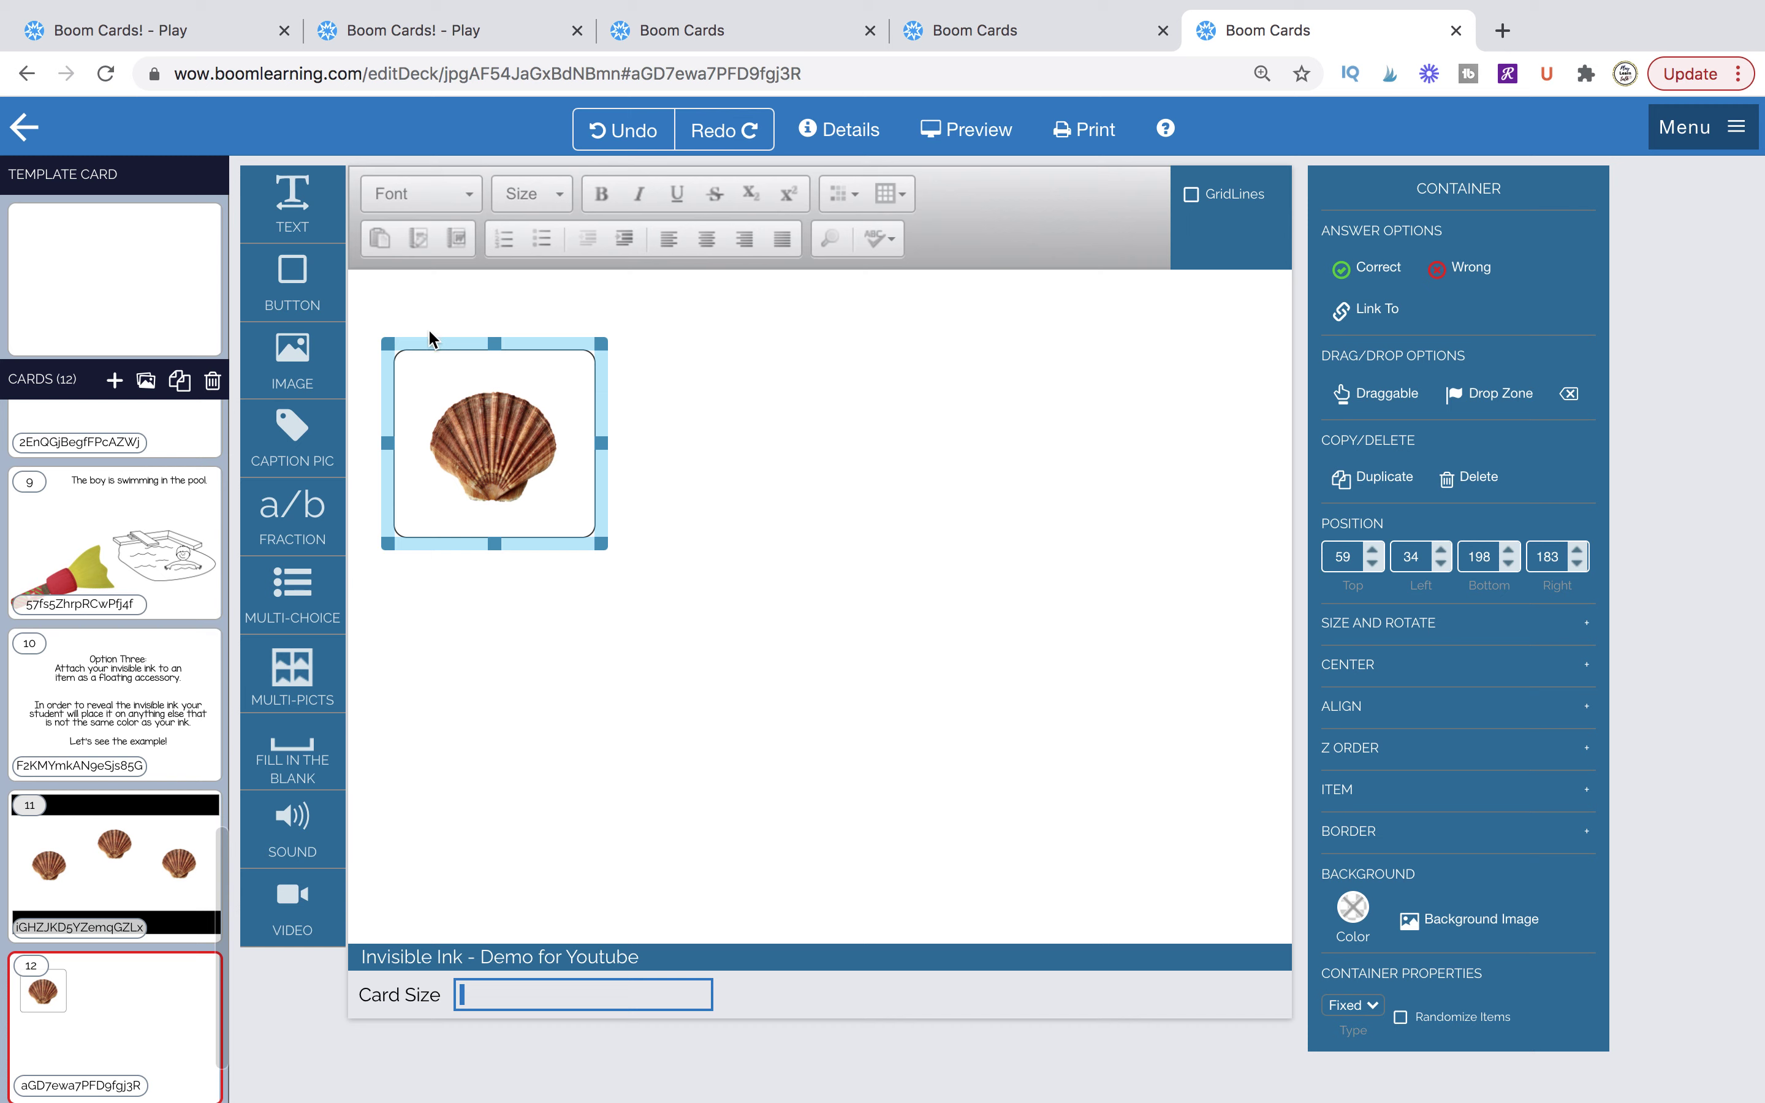
drag(620, 573, 480, 566)
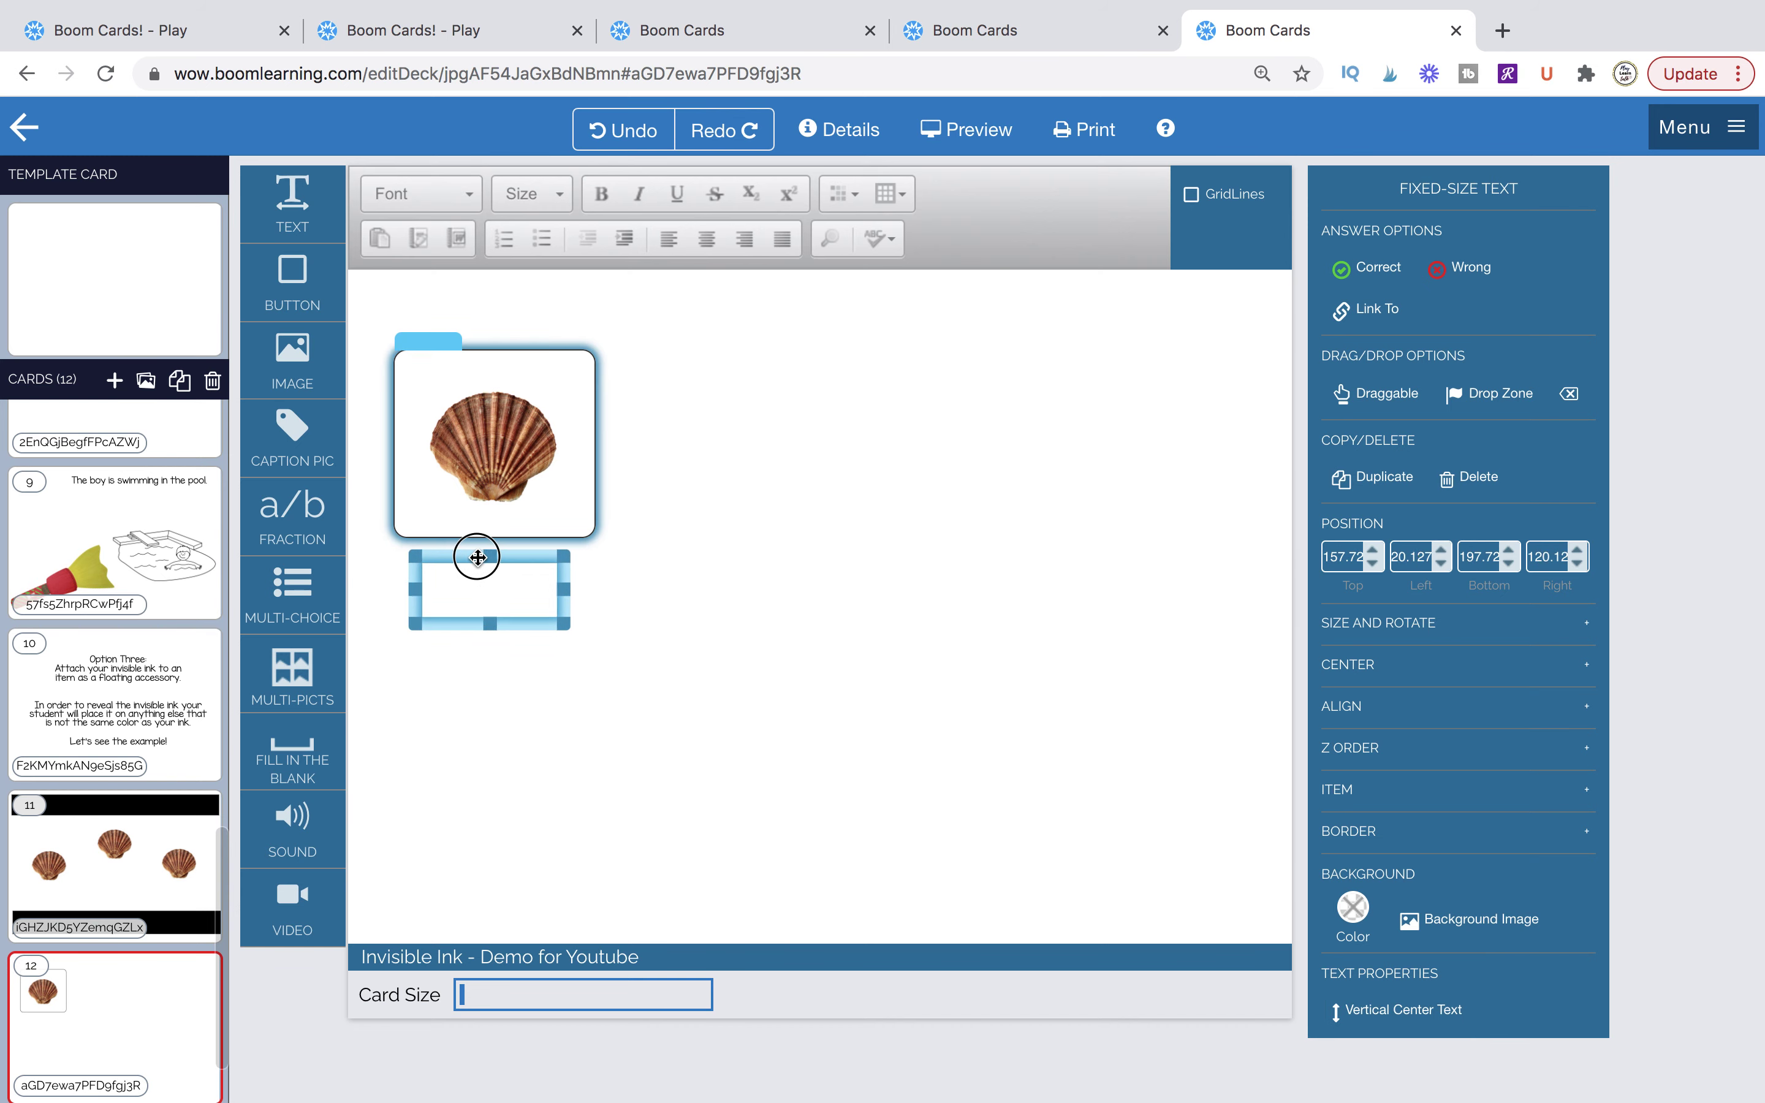
Remove the shell container's outline by choosing border style None in the Container panel.
click(632, 594)
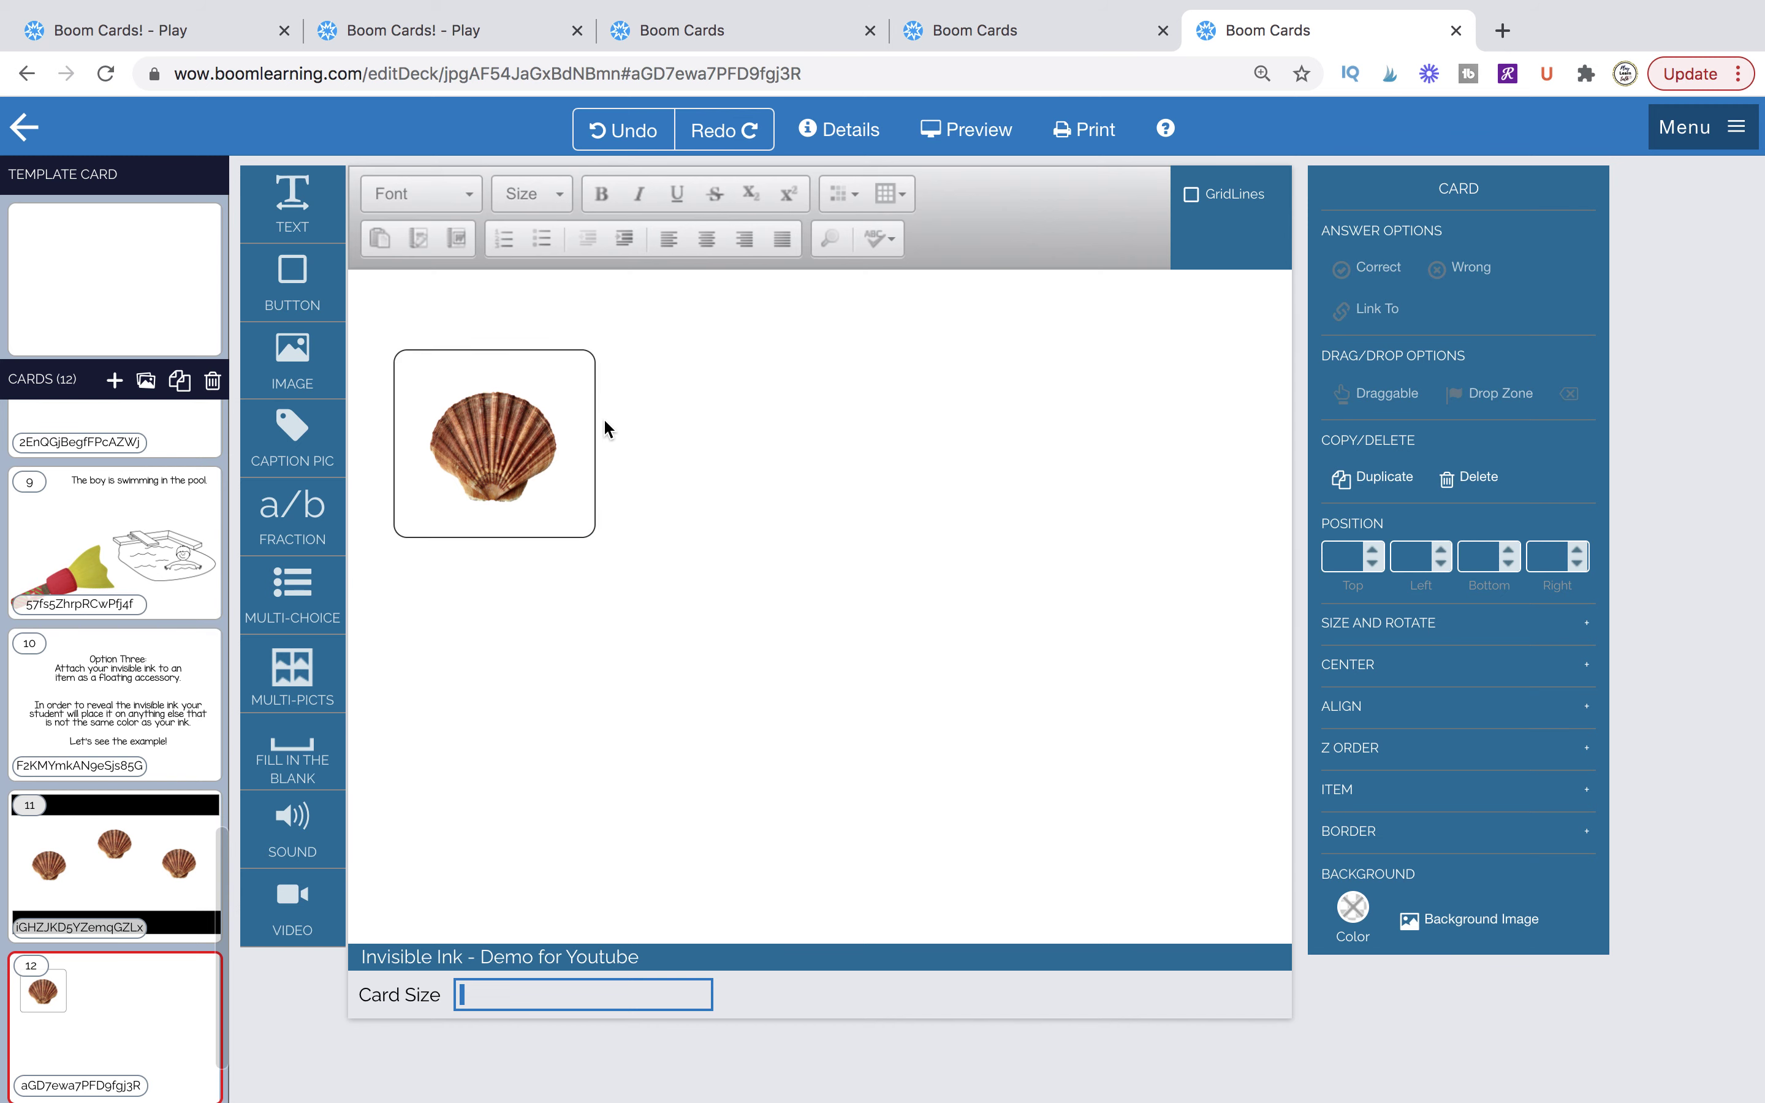
click(592, 431)
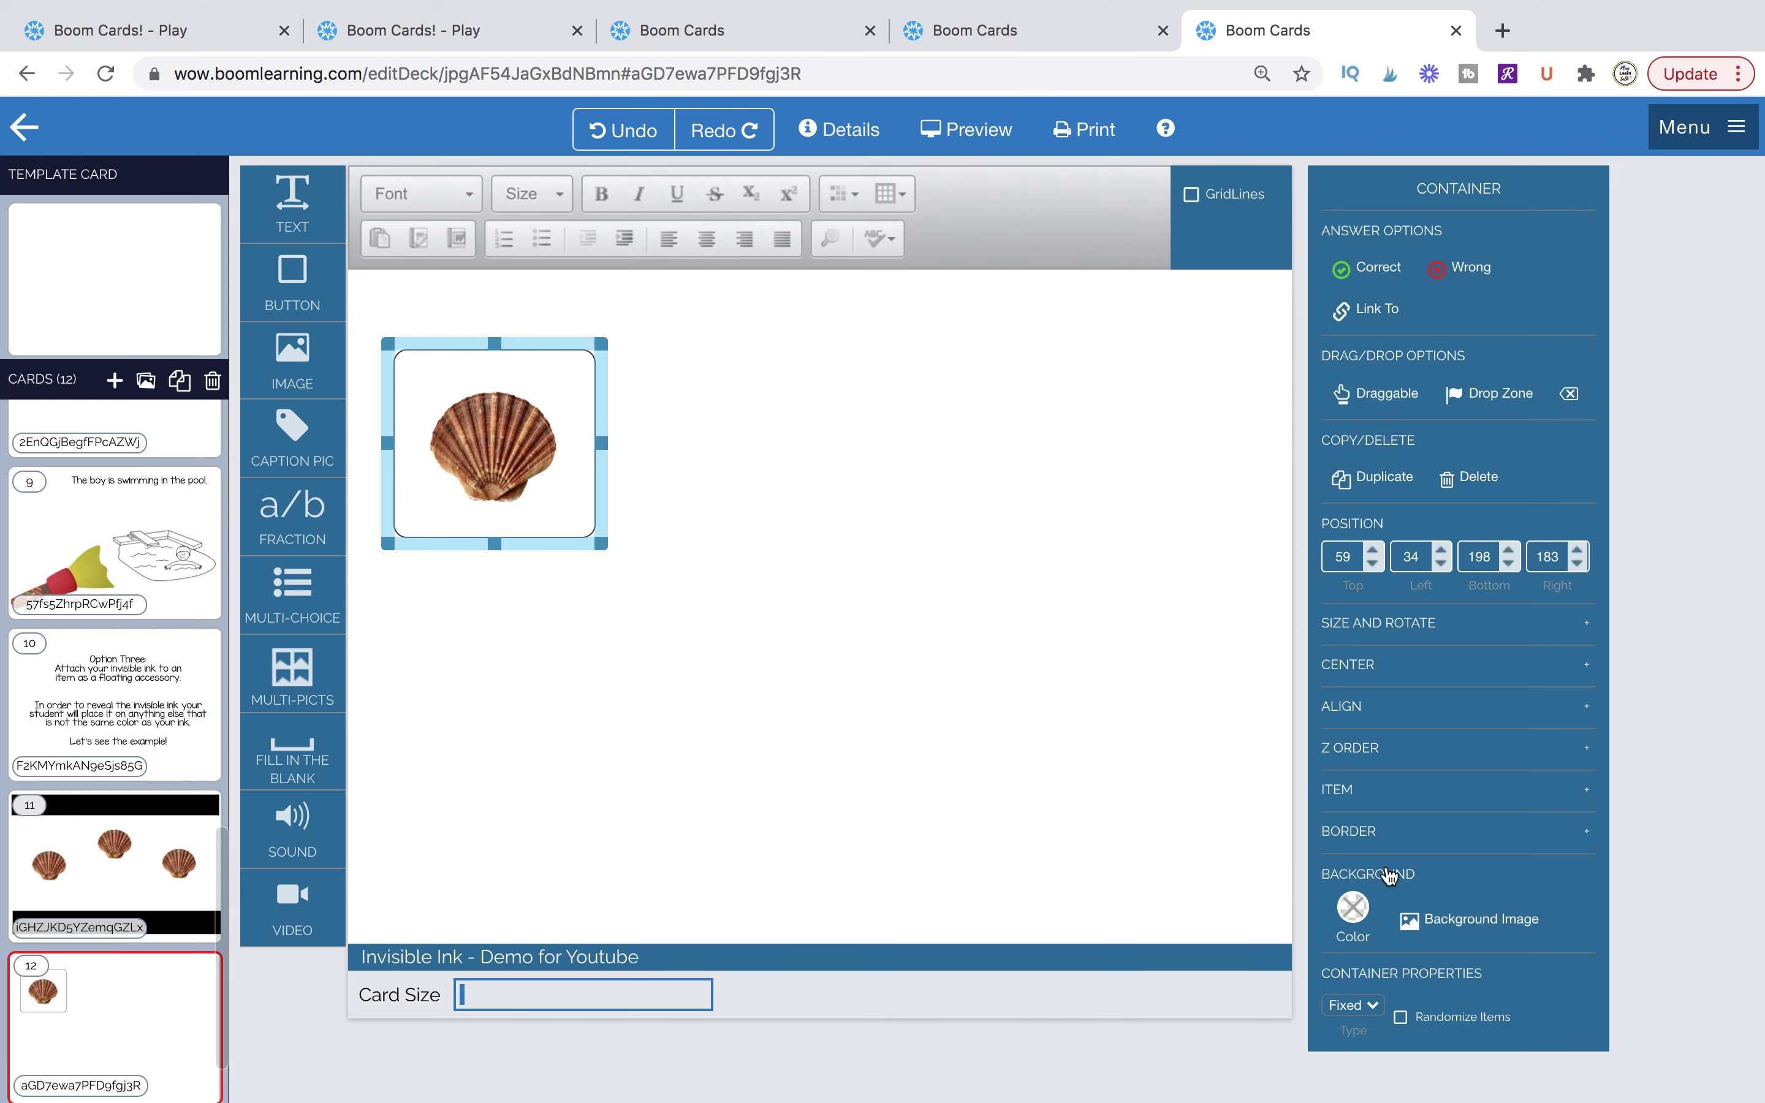
click(1381, 834)
click(1508, 850)
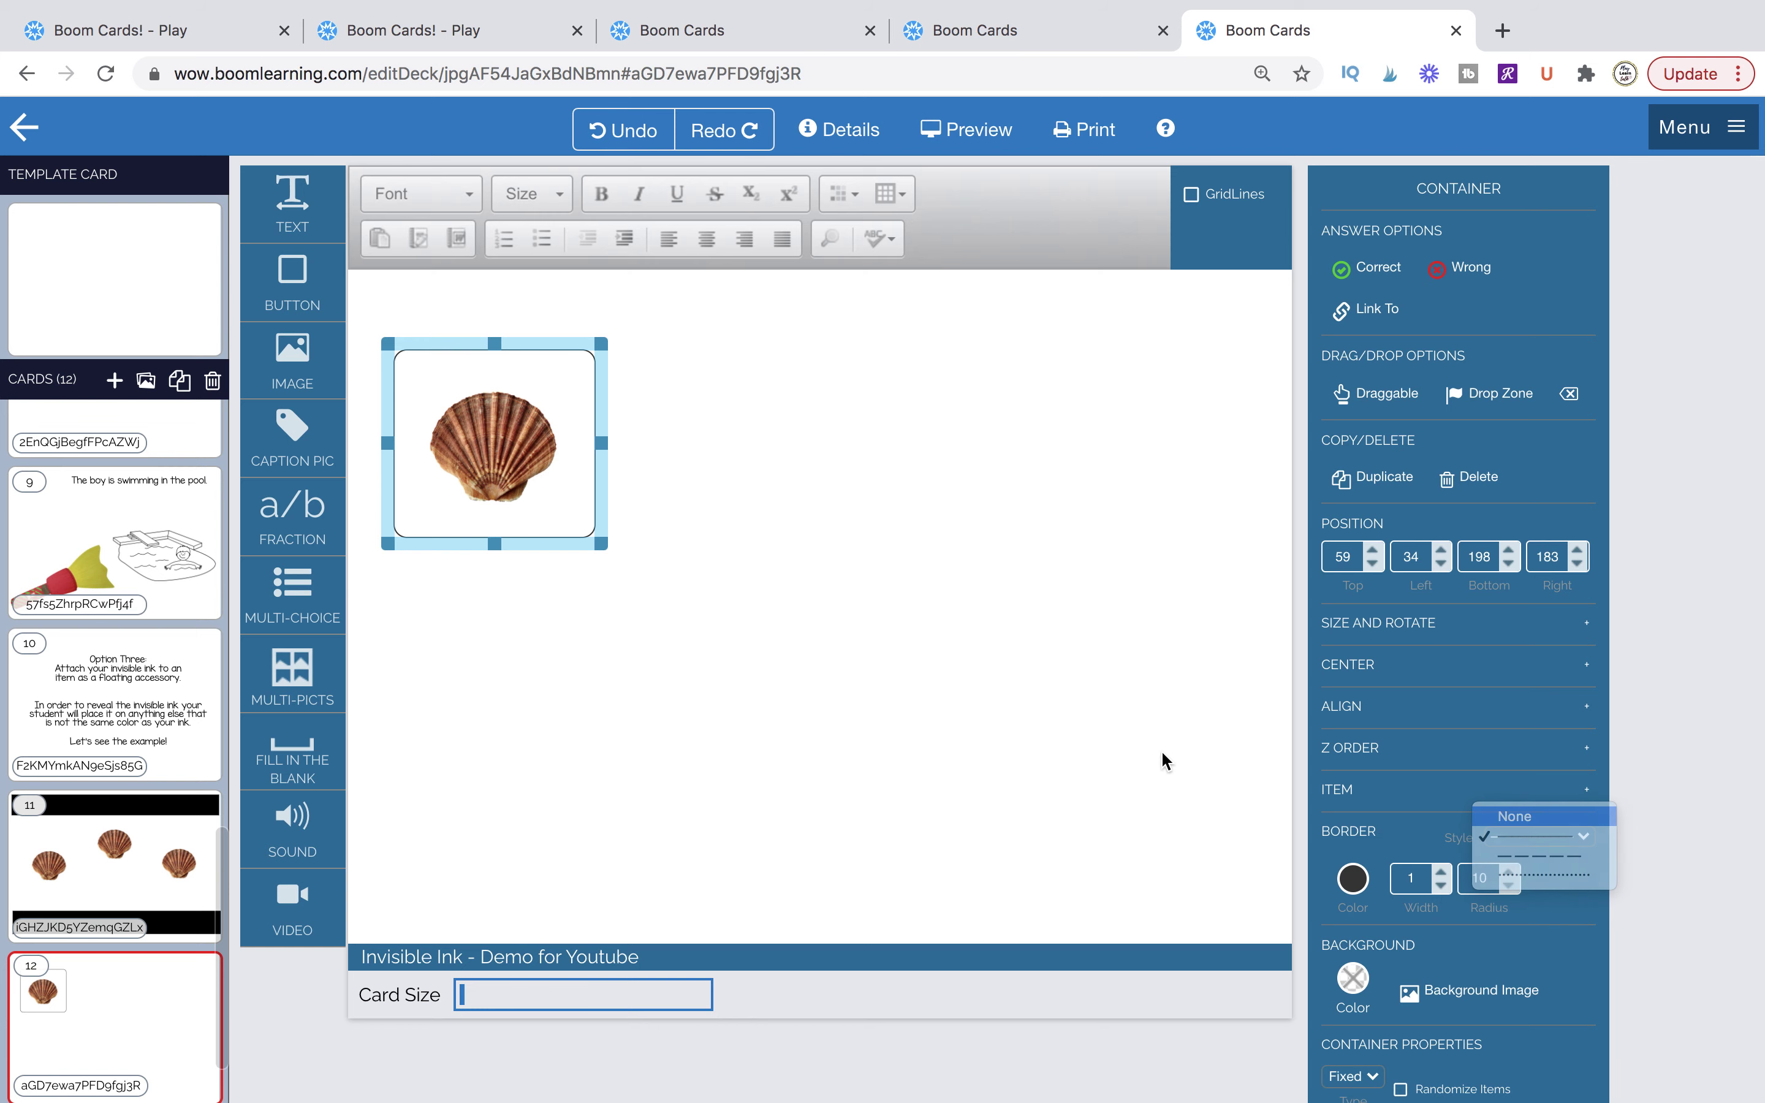
click(662, 749)
click(394, 349)
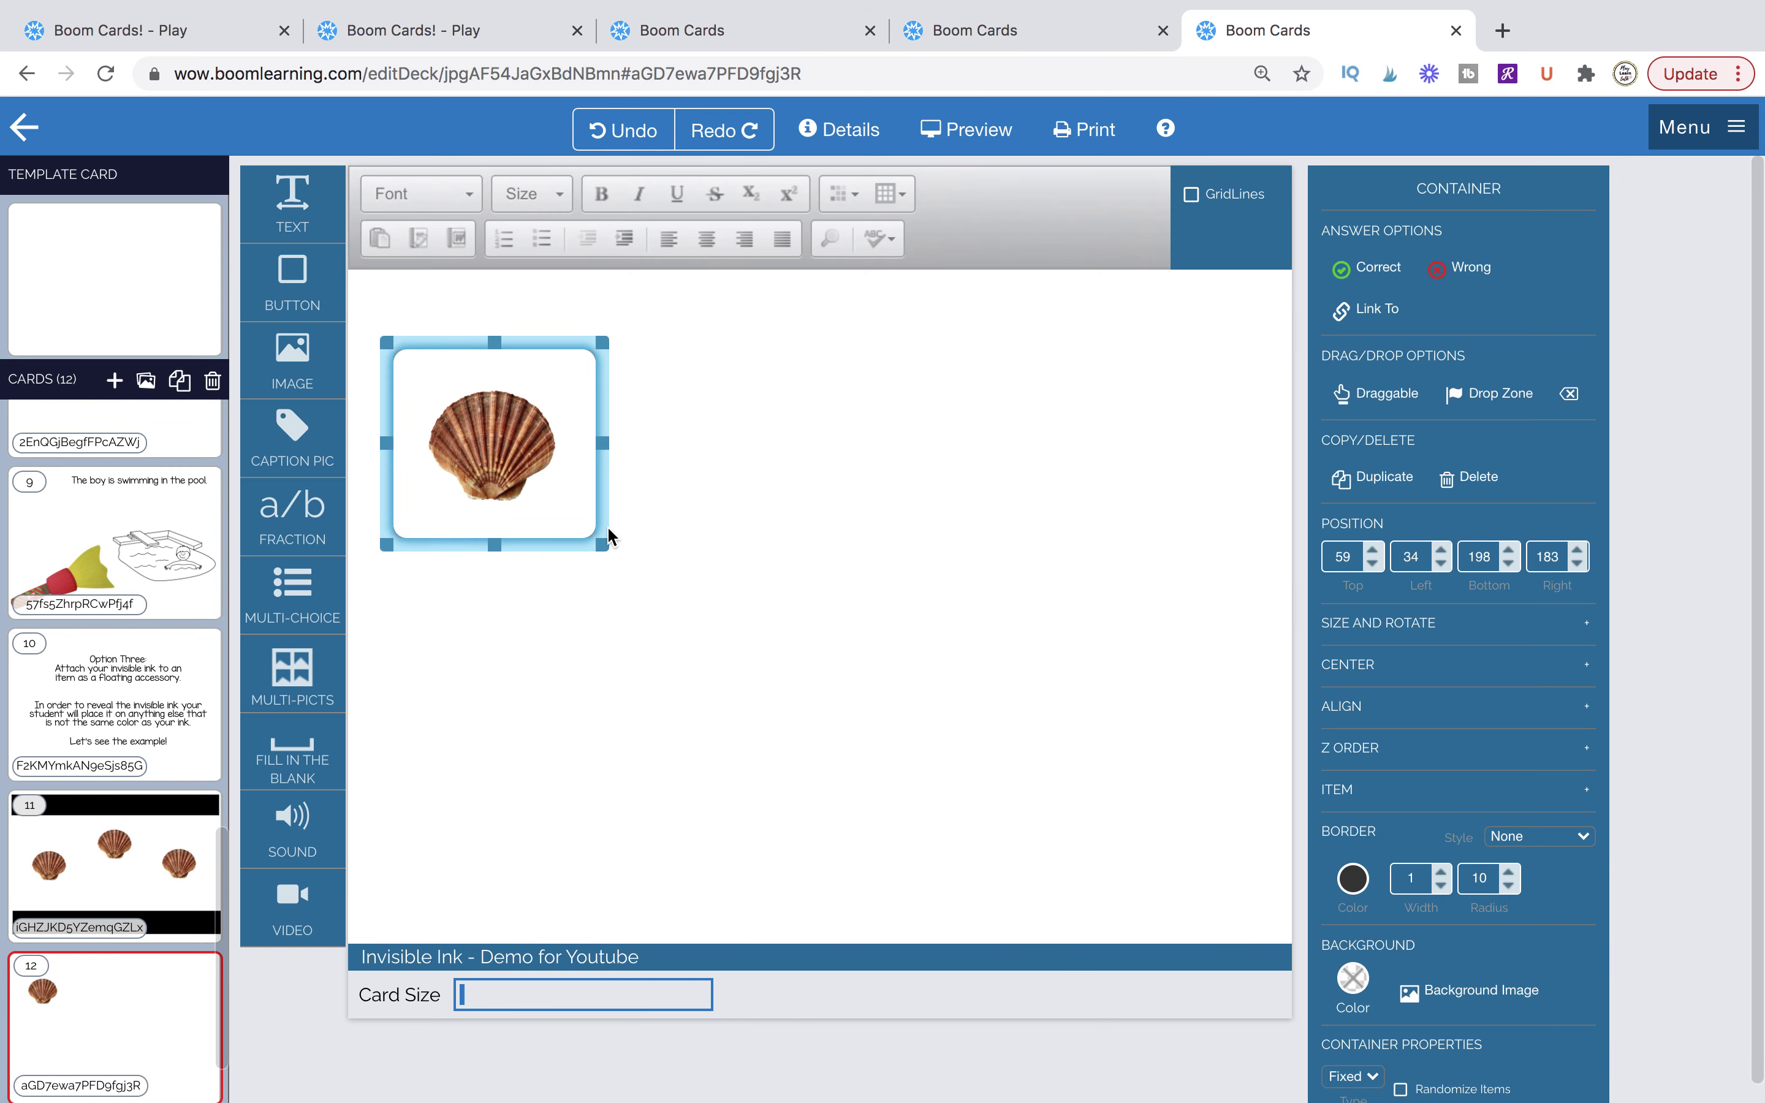
Move the shell container to the card's right side and edit the middle shell's hidden text box.
drag(557, 348, 1098, 368)
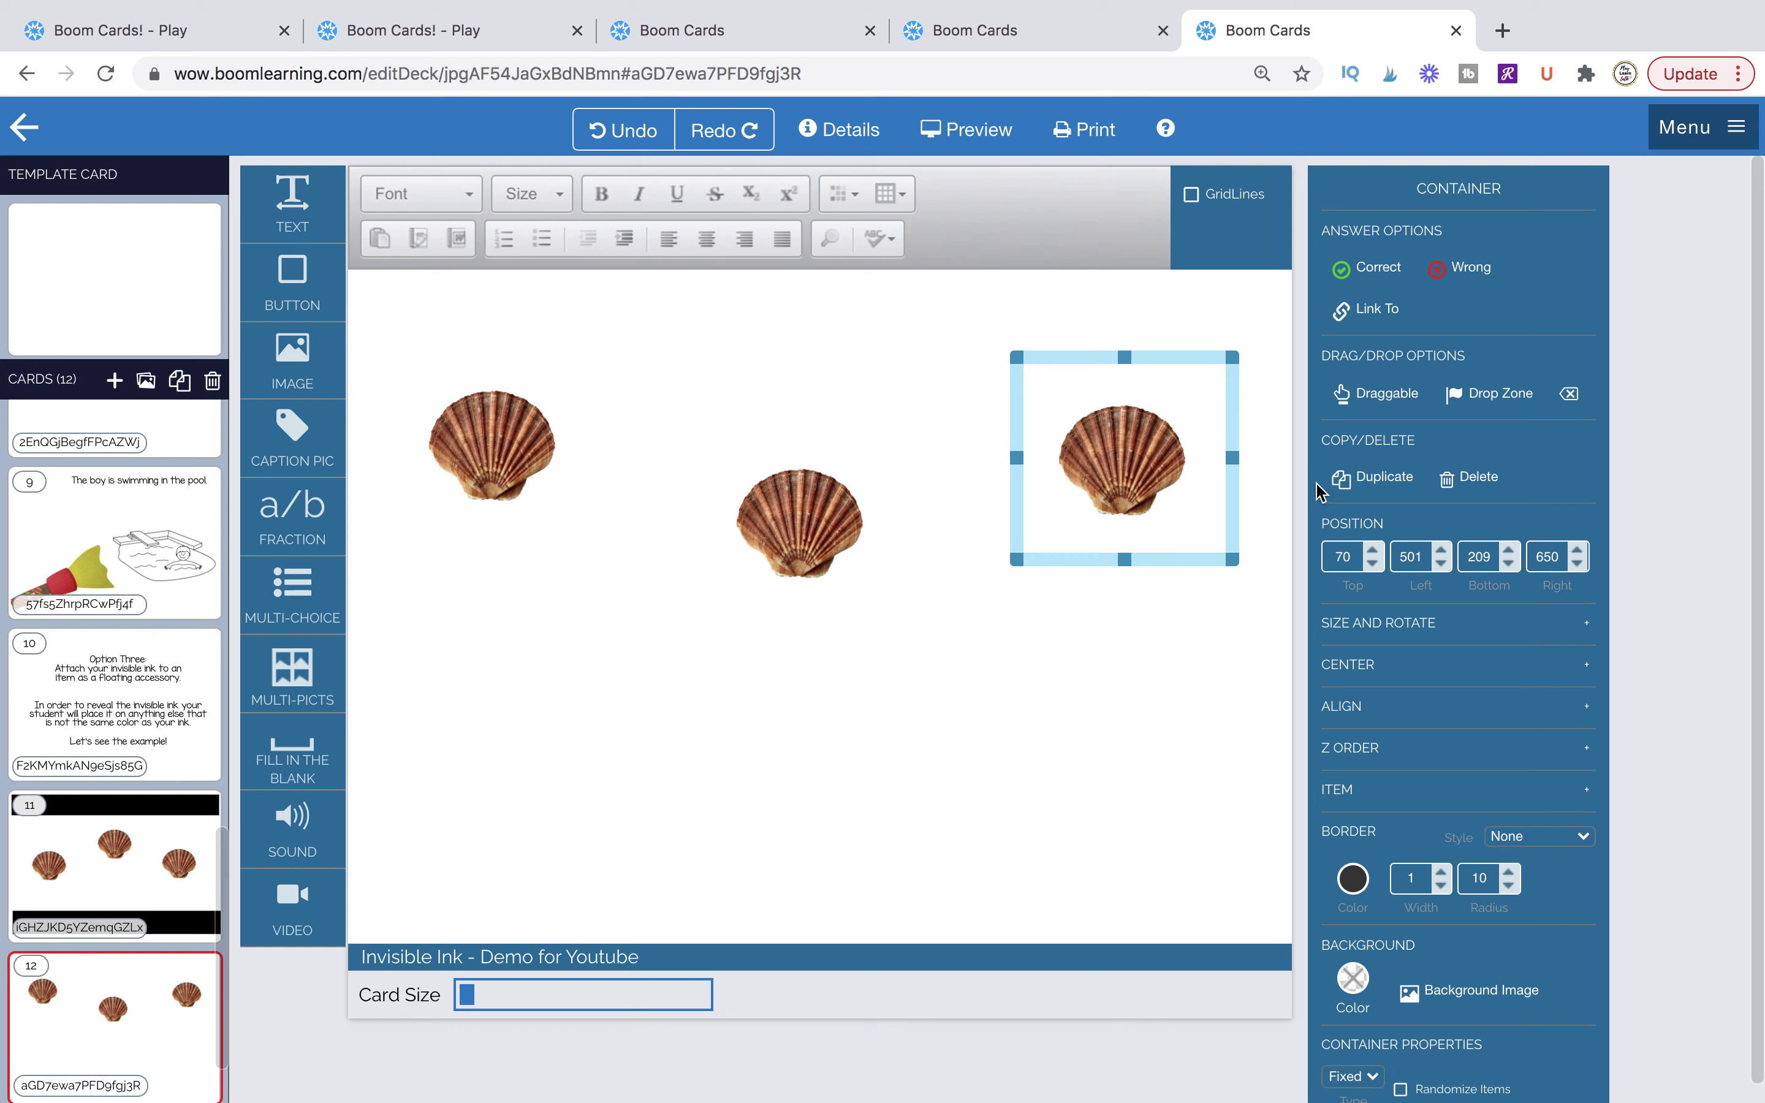
click(1342, 480)
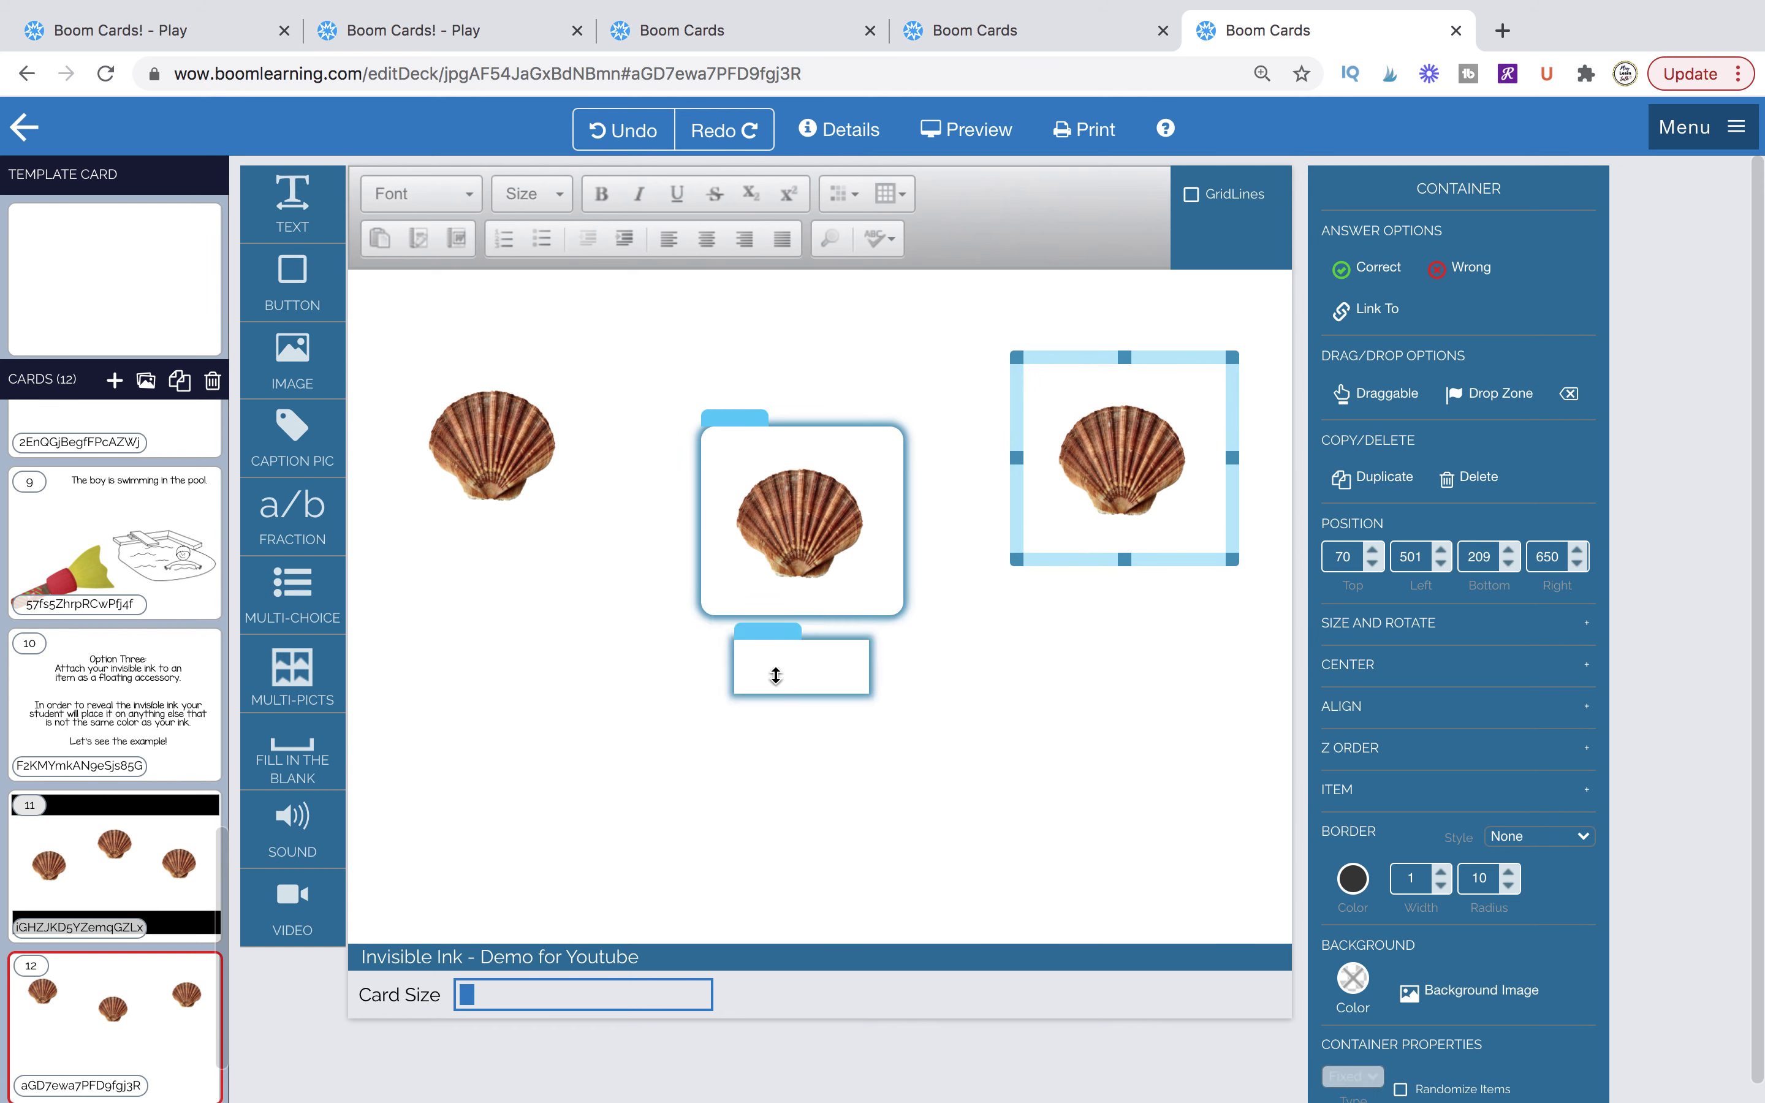
double_click(776, 673)
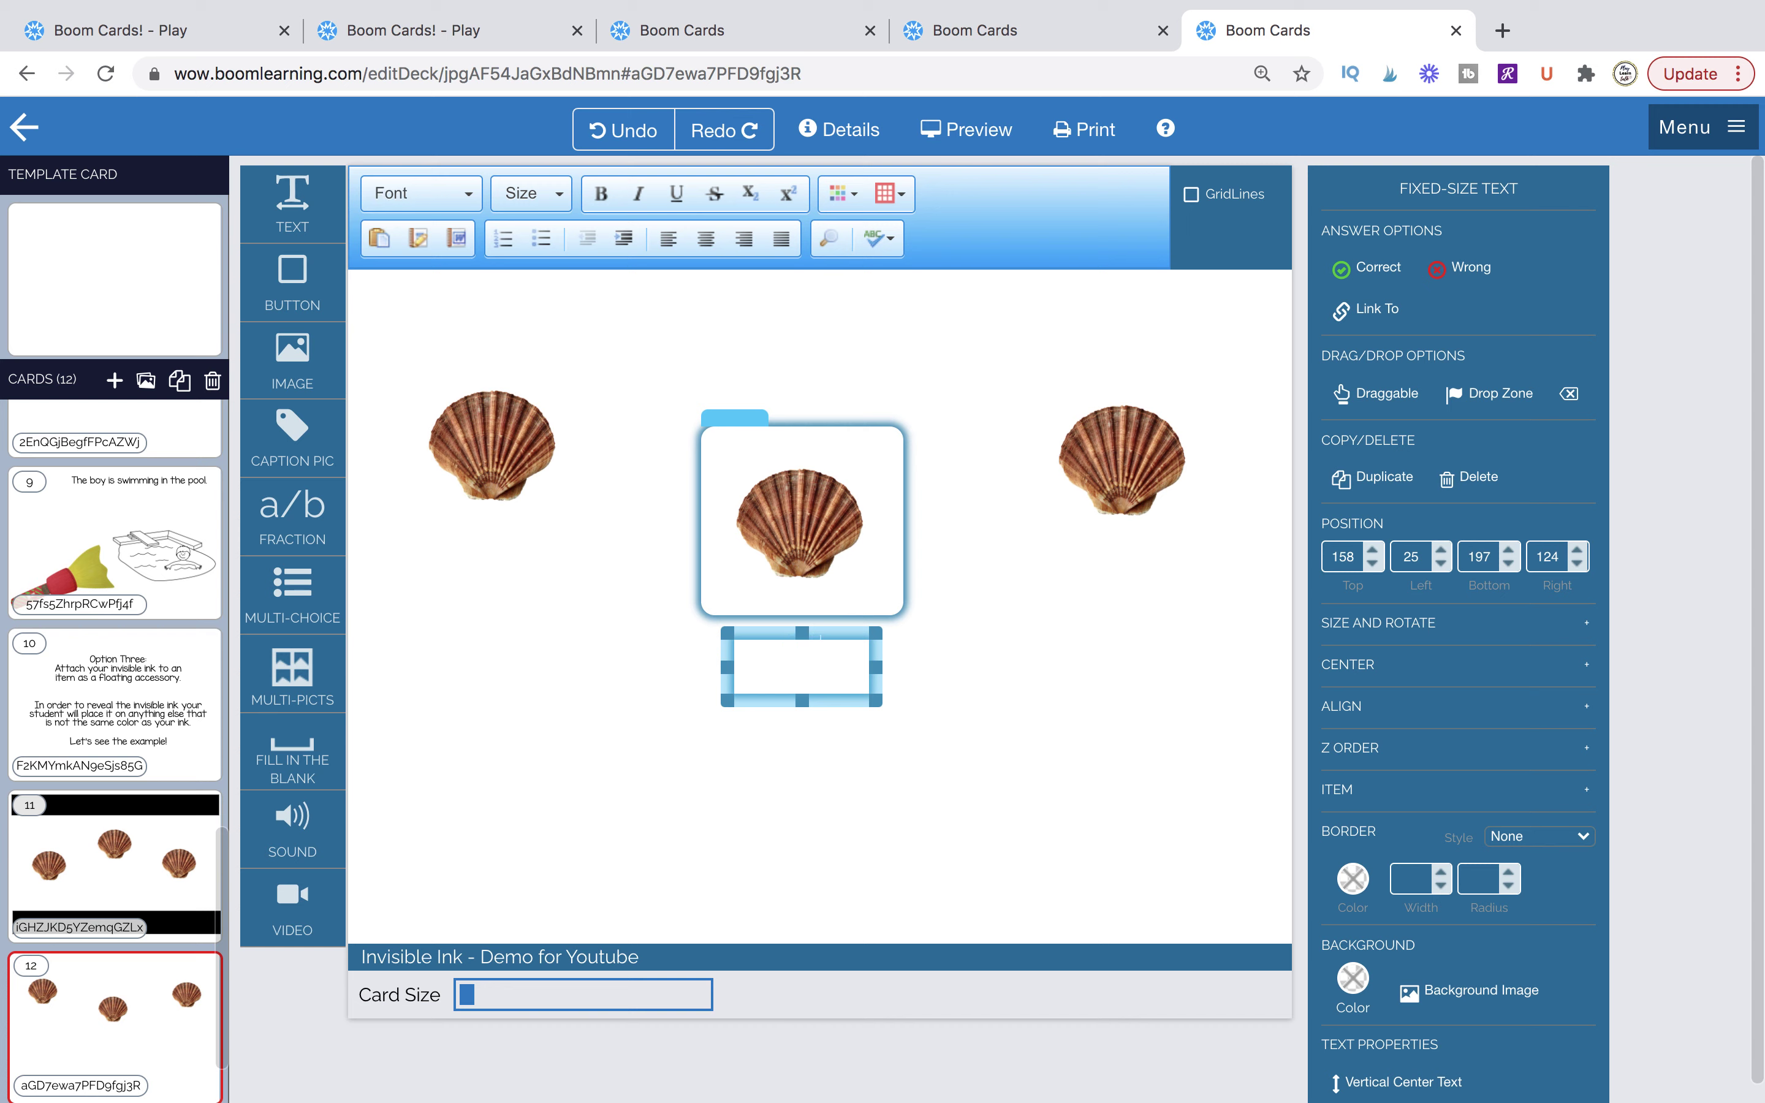
Type 'secret' under the middle shell and widen the right shell's hidden text box.
text(secret)
click(1124, 467)
double_click(1106, 605)
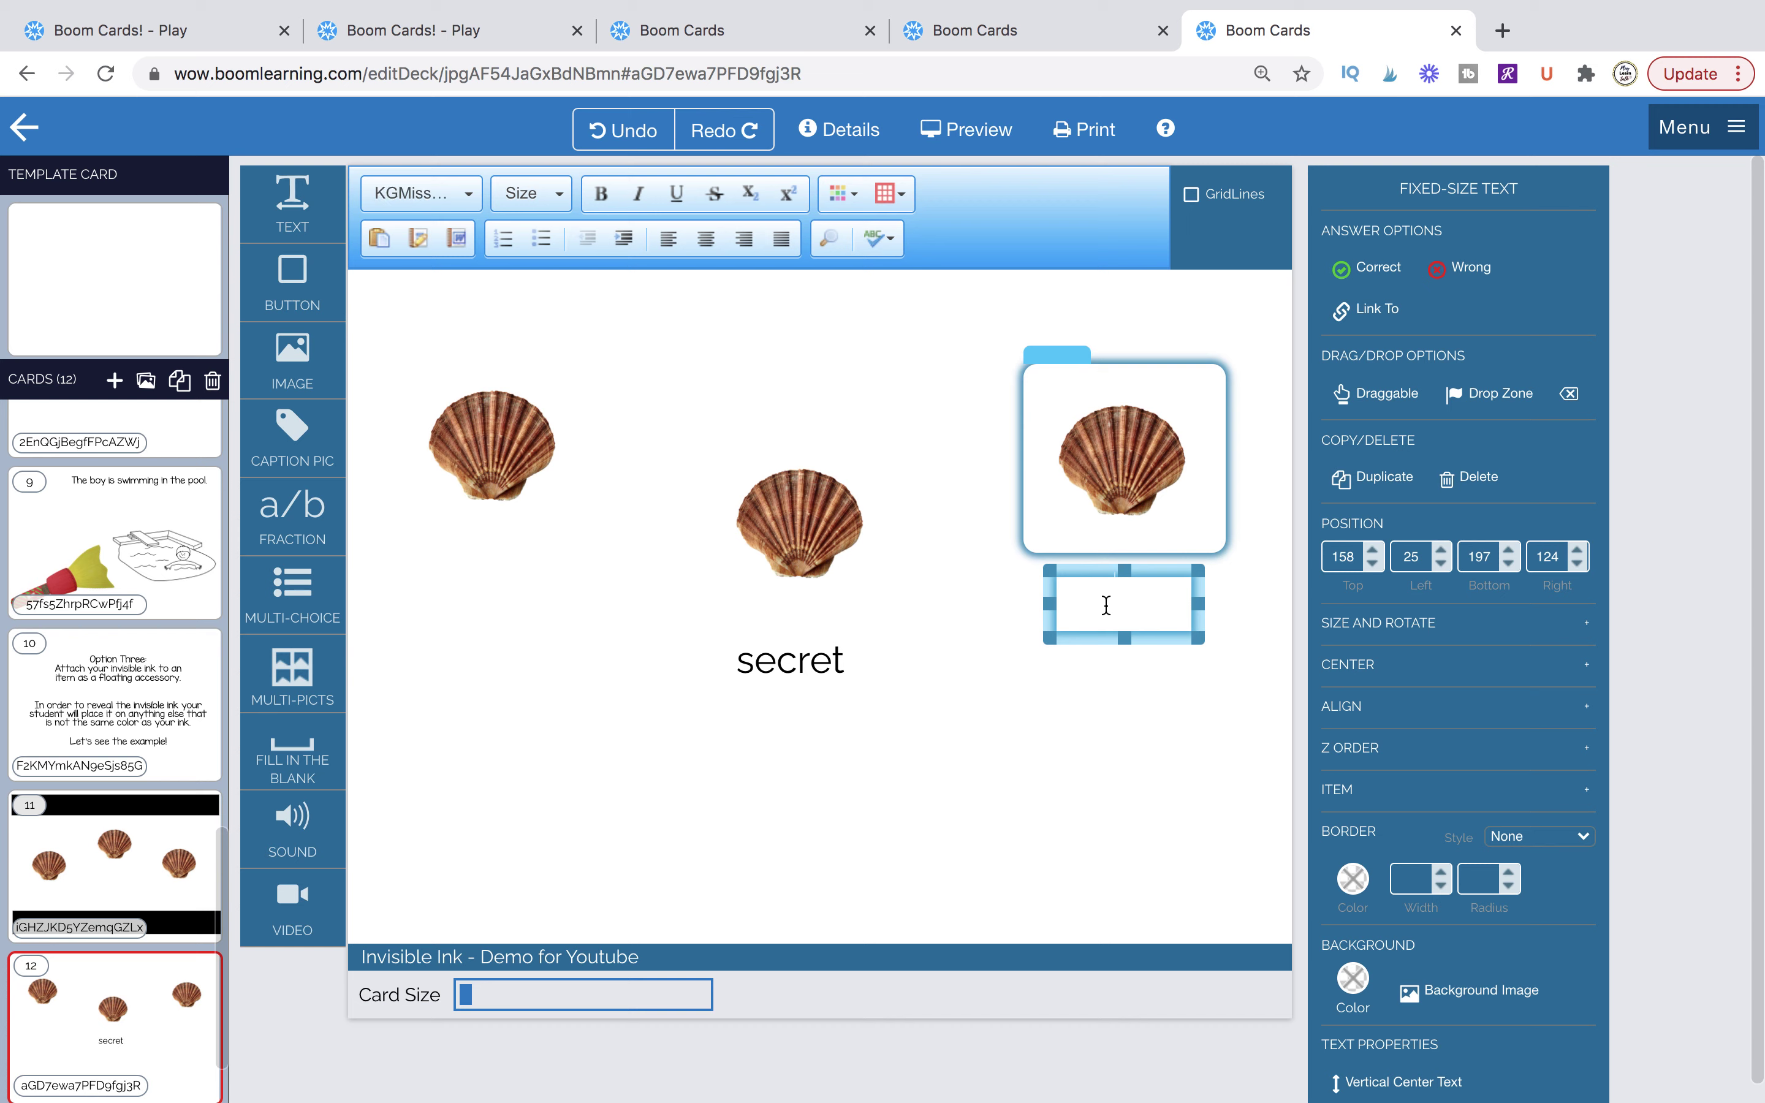
click(1071, 713)
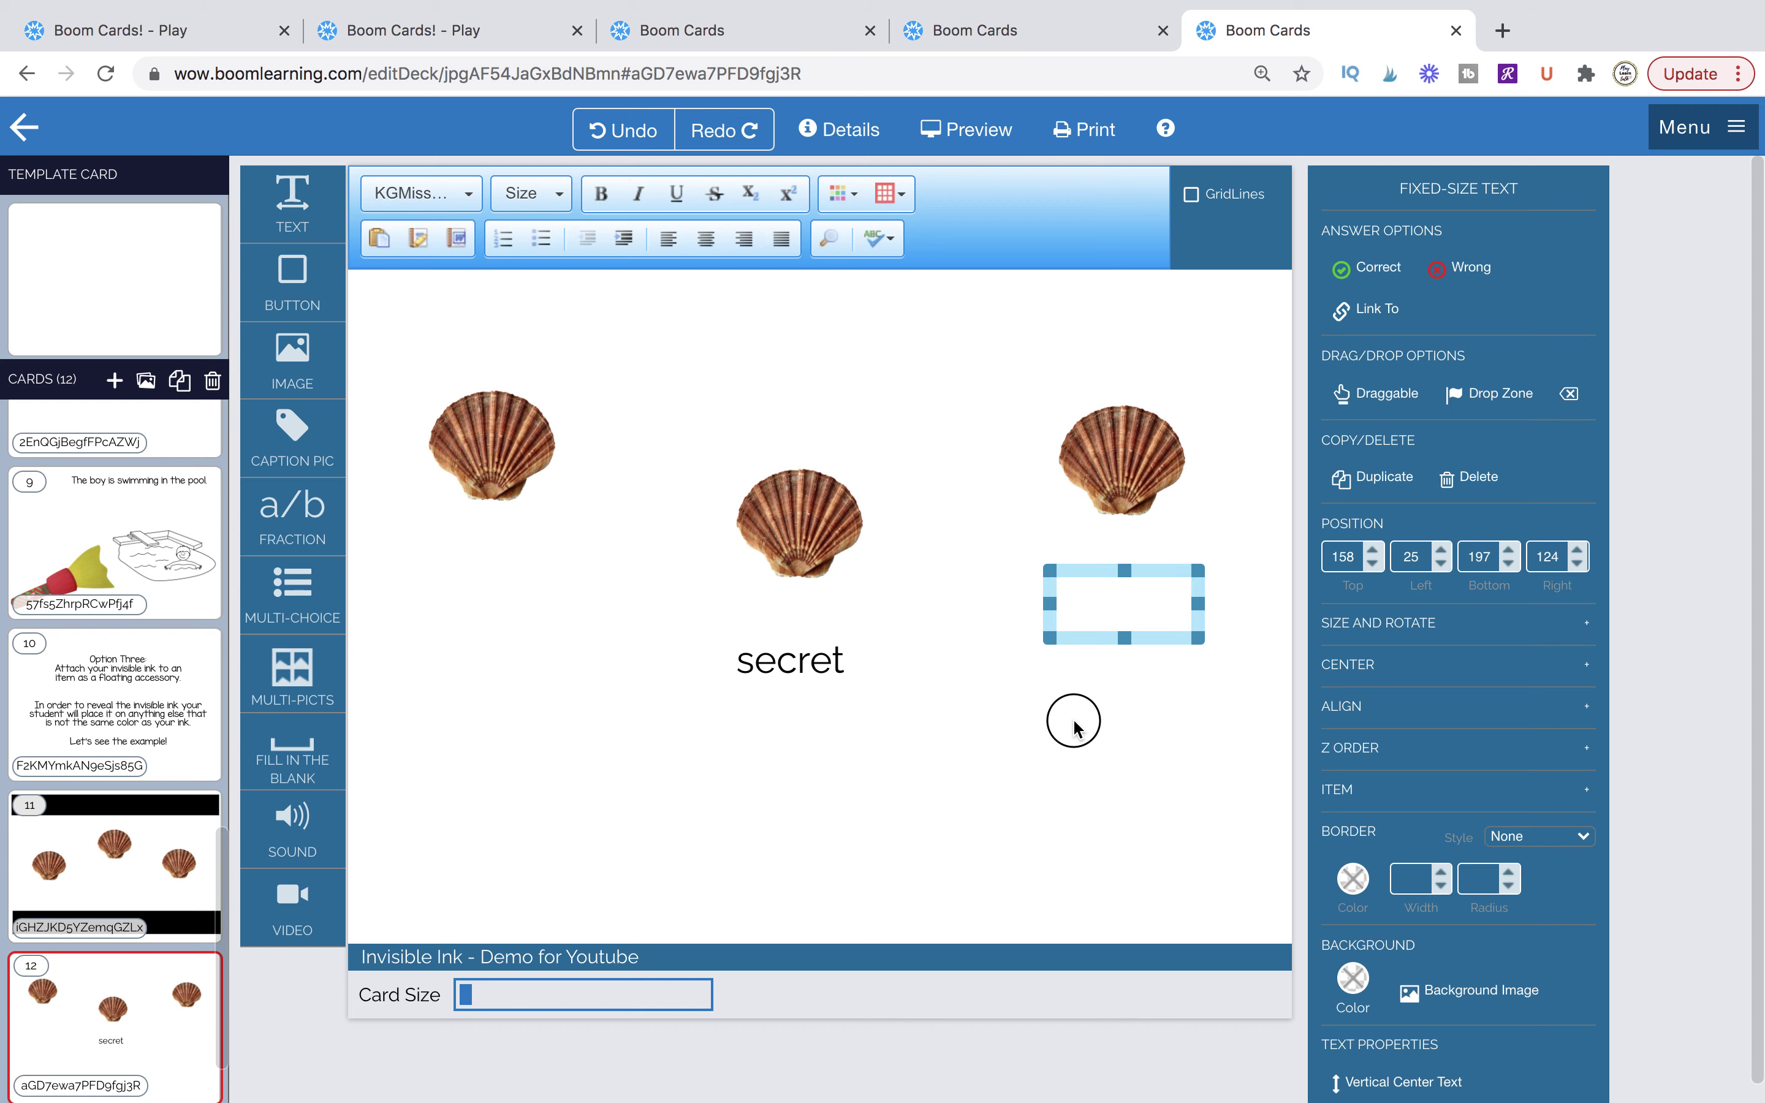
click(1109, 598)
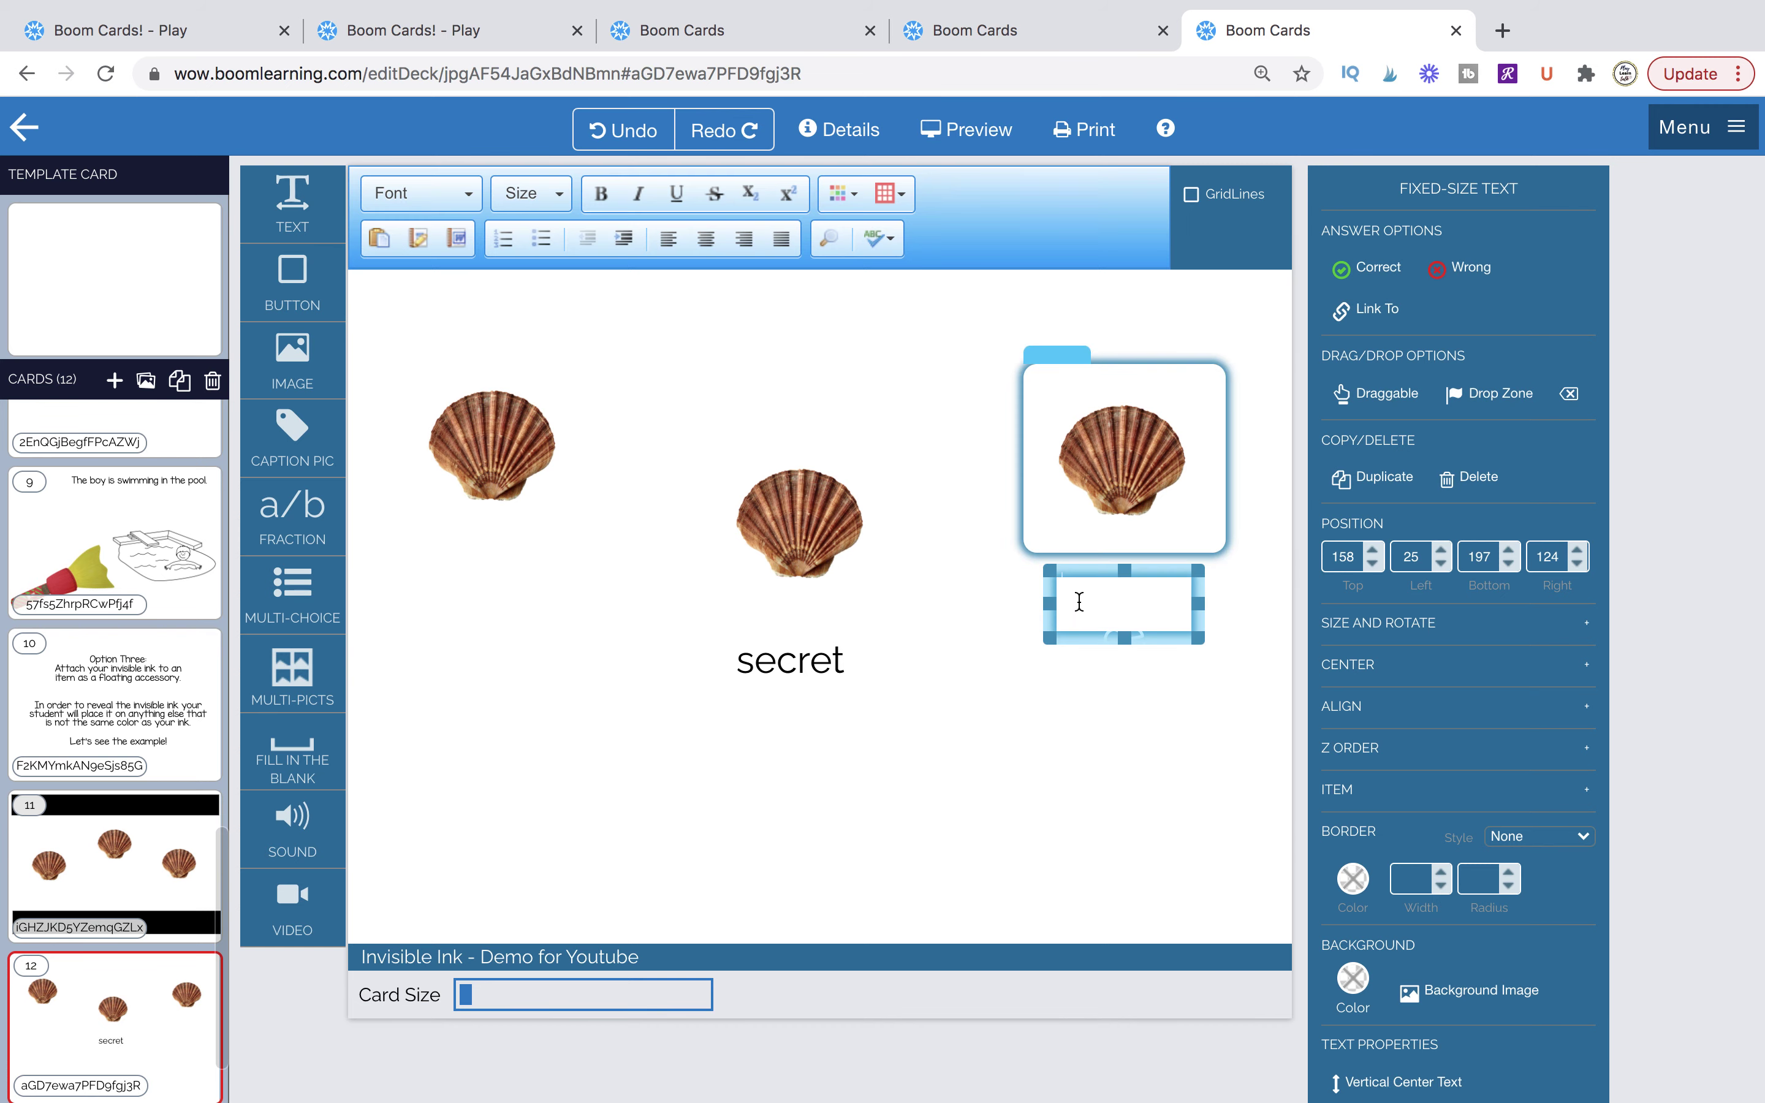
drag(1048, 604, 1097, 575)
Format both hidden text boxes as white KGMissKindergarten text at size 14.
shift+click(822, 662)
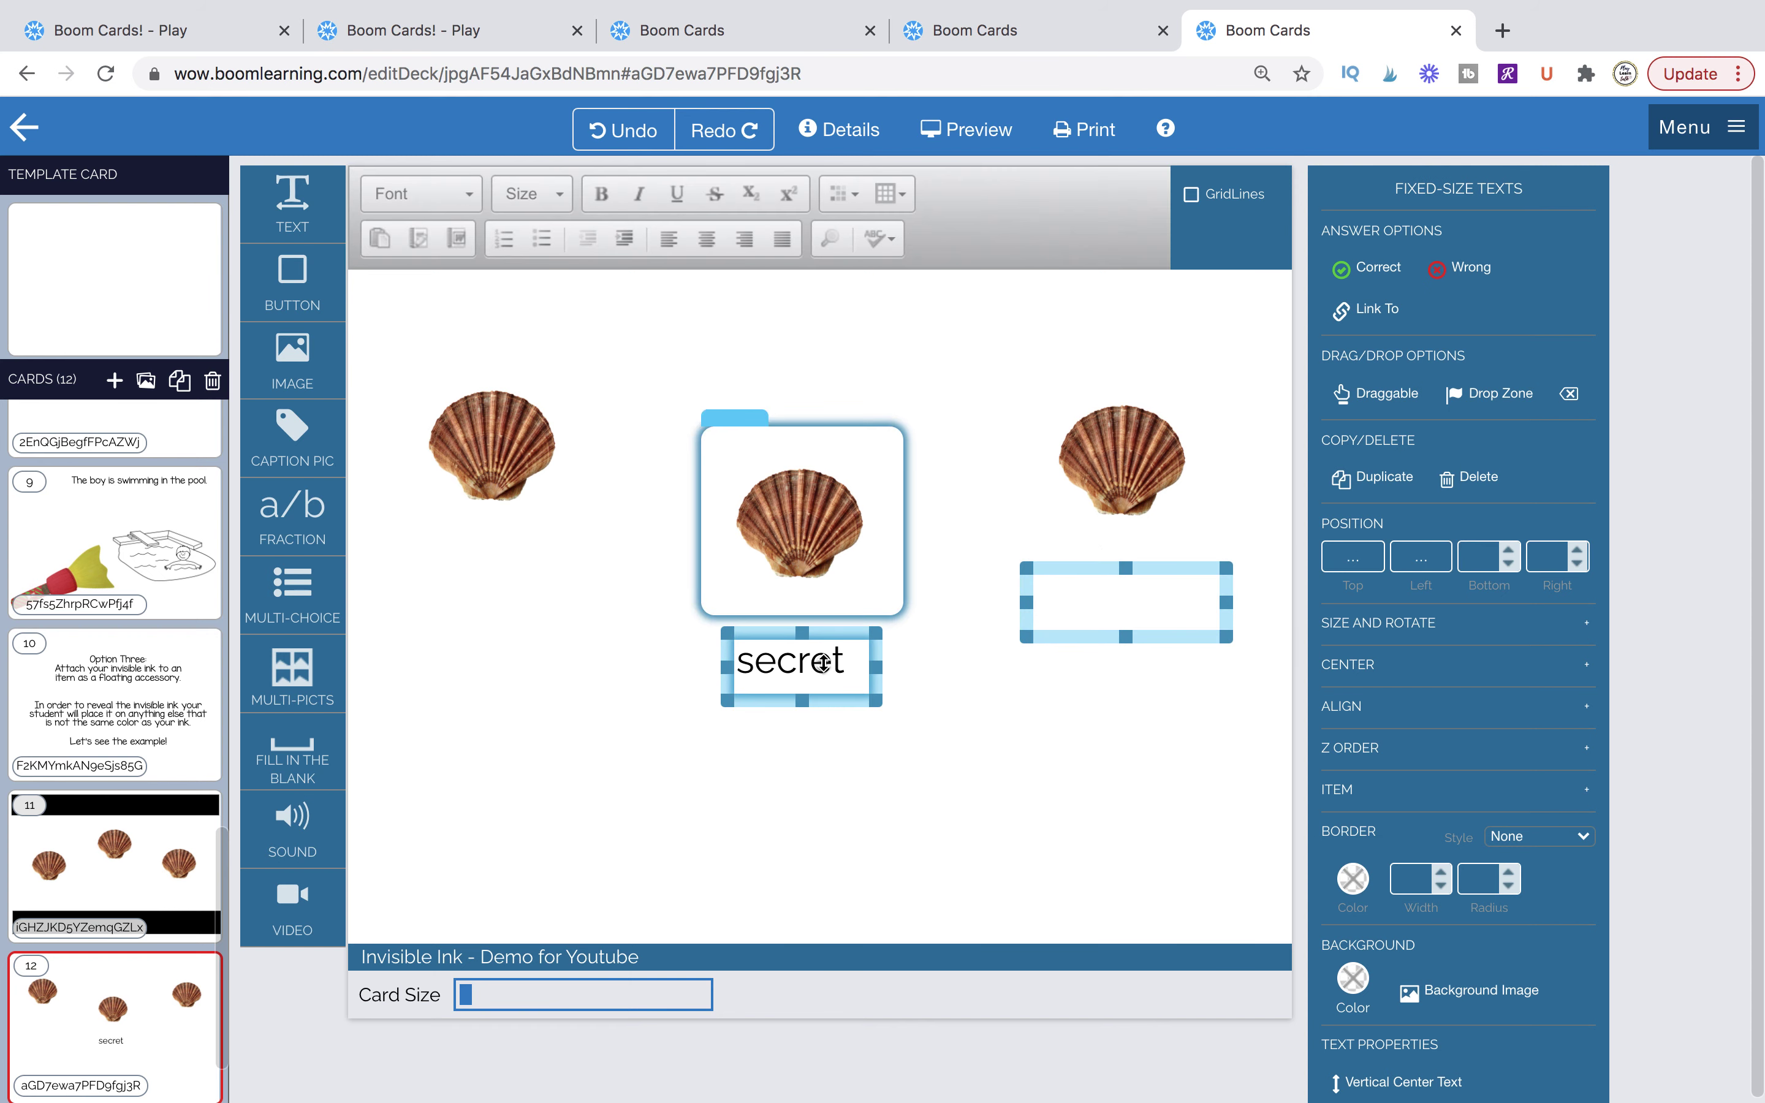
click(441, 193)
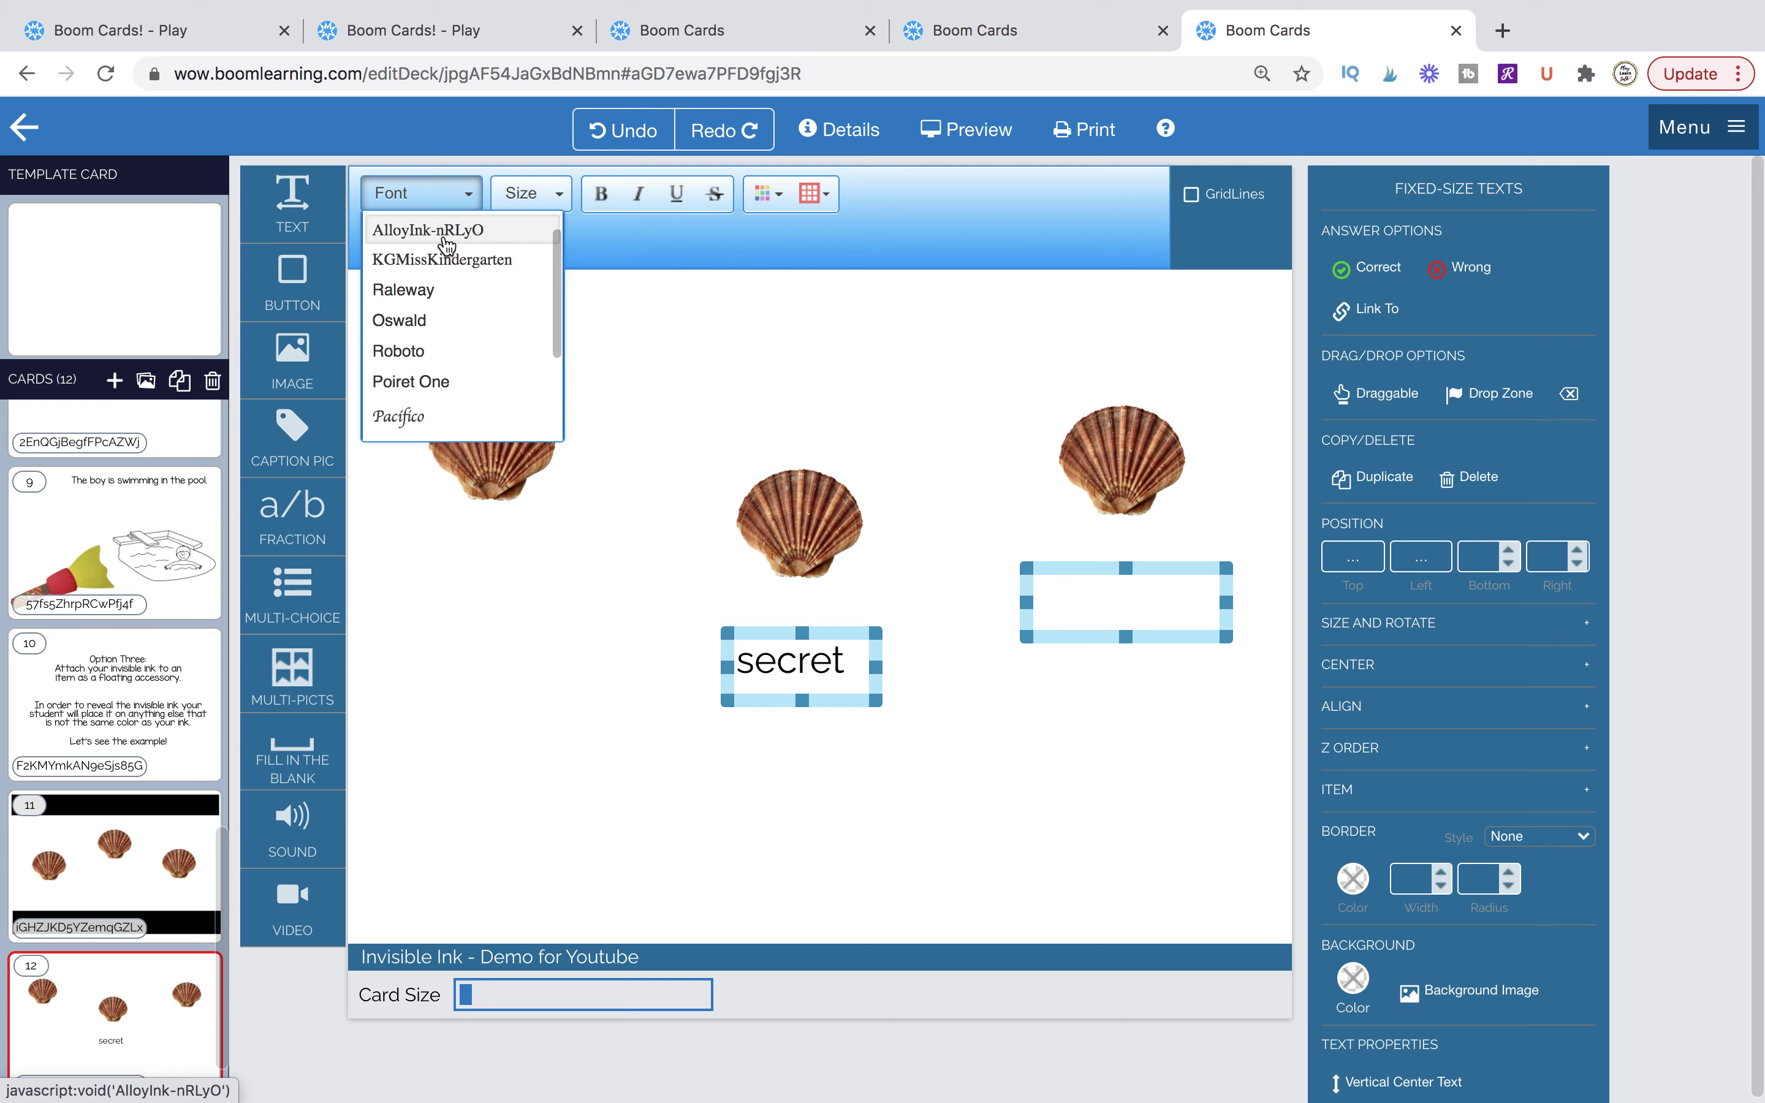
click(441, 260)
click(519, 192)
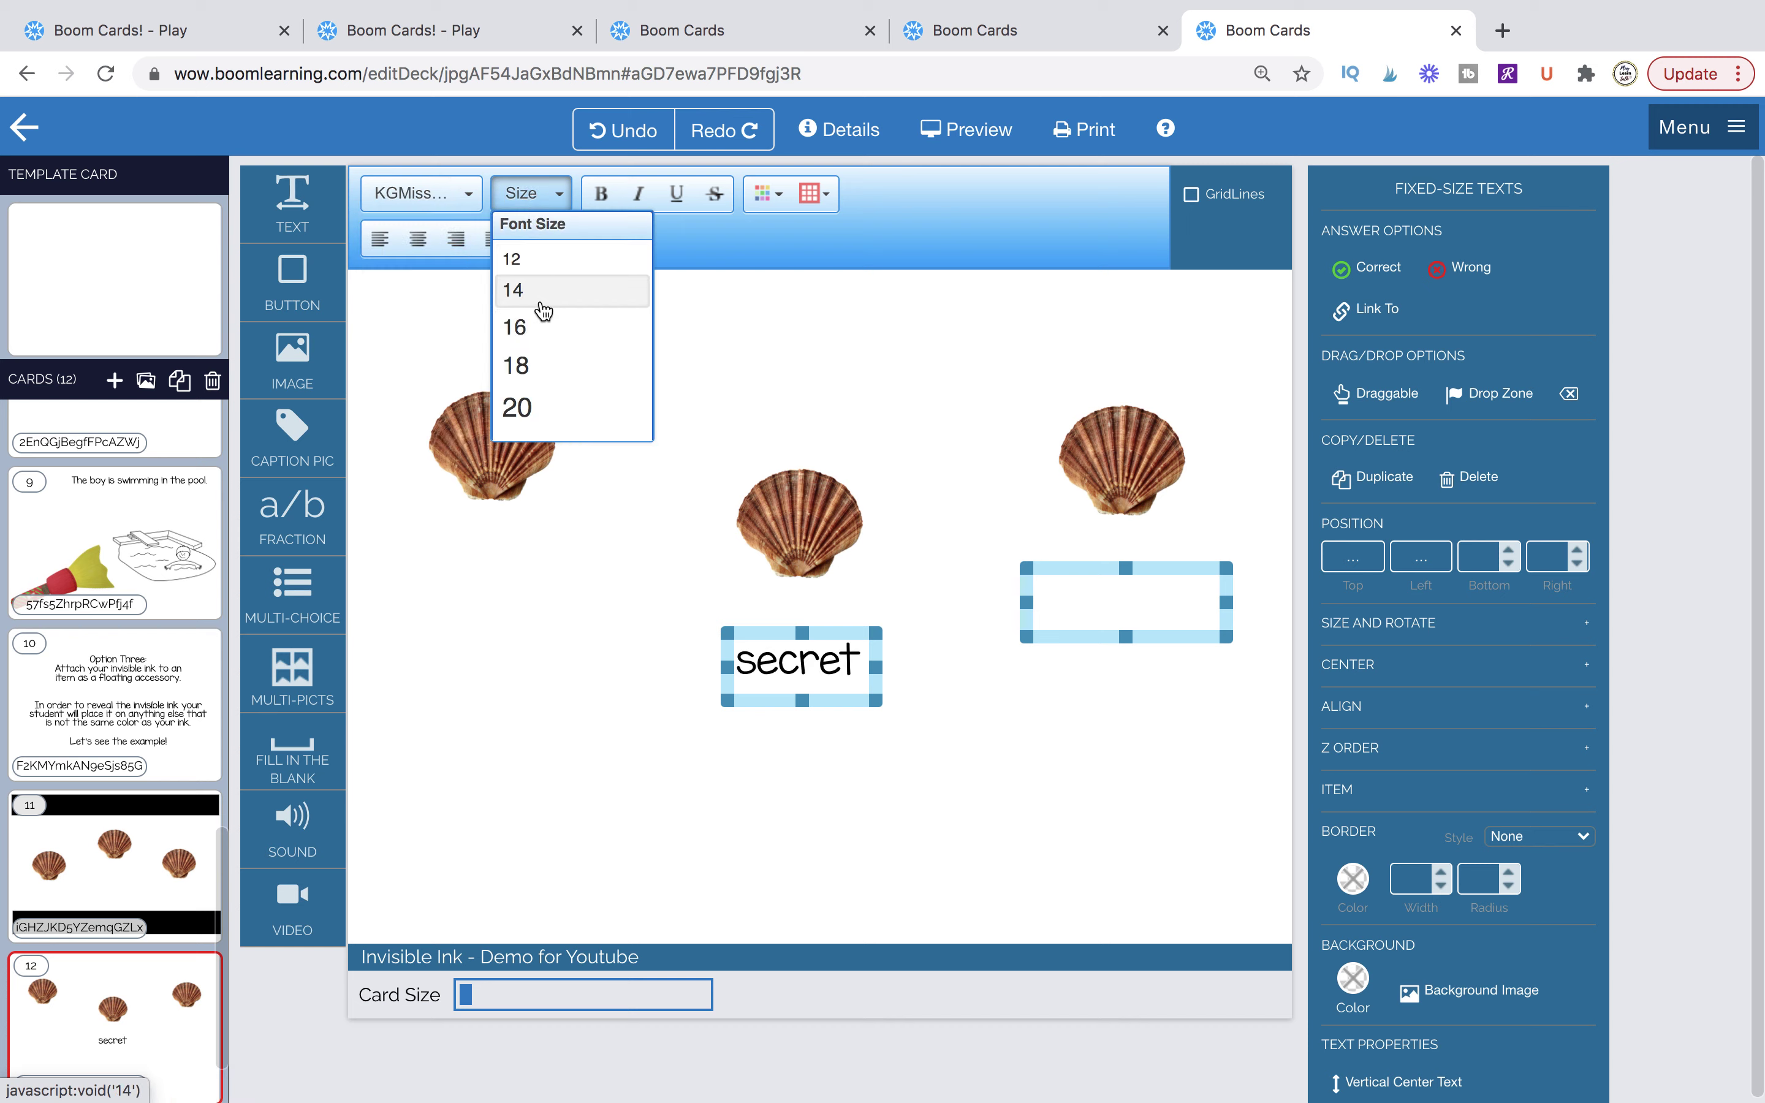
click(544, 307)
click(772, 207)
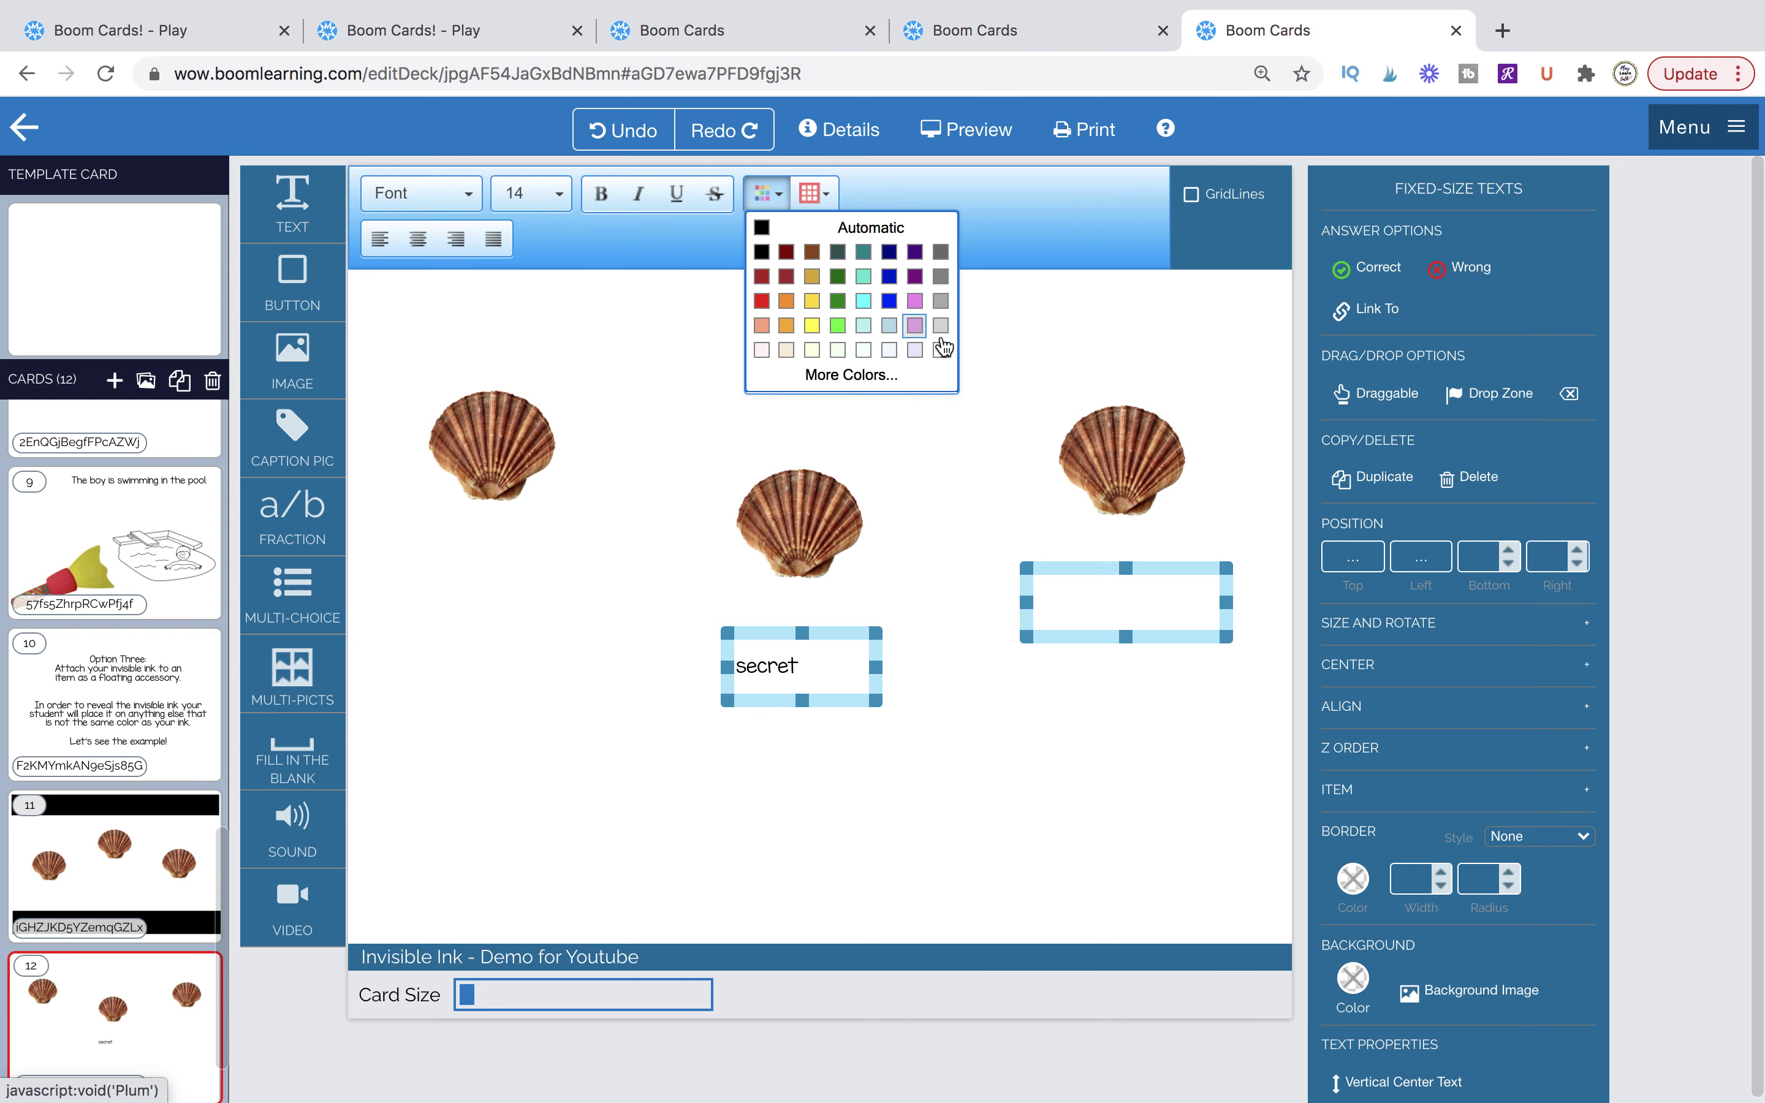
click(939, 352)
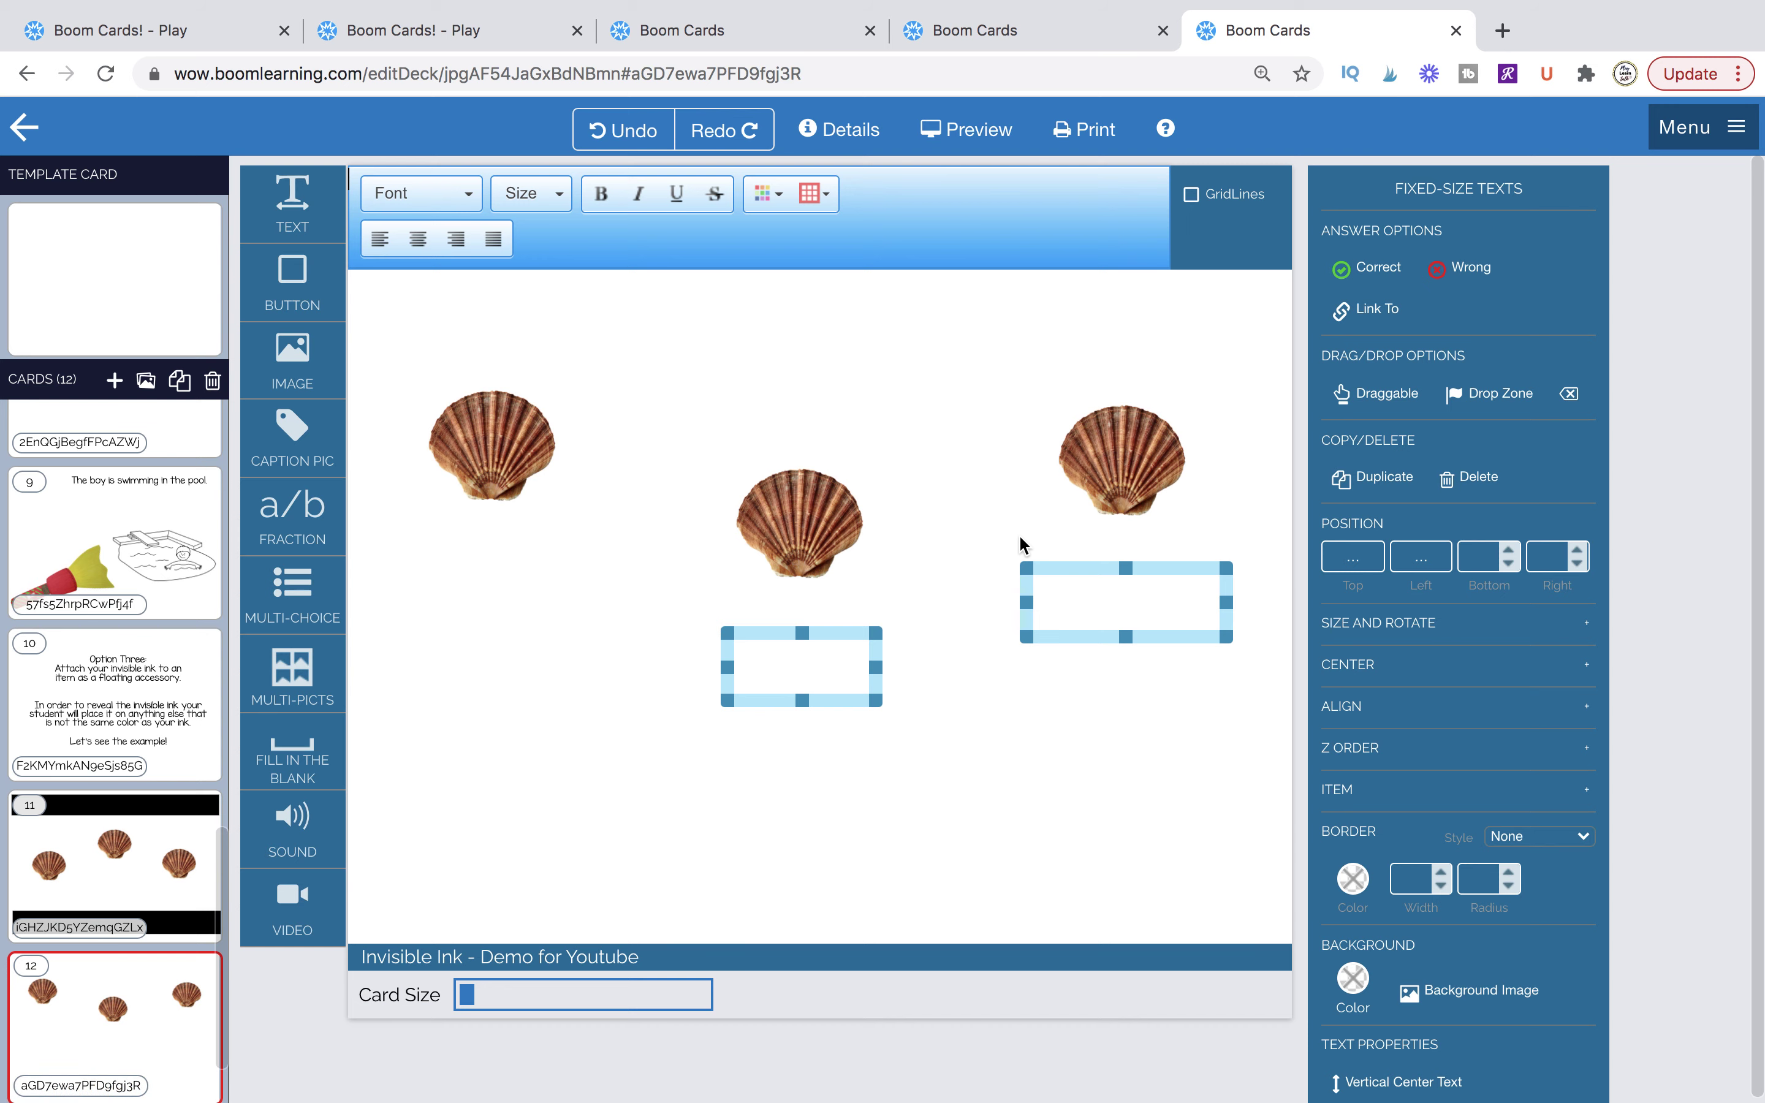
click(1108, 713)
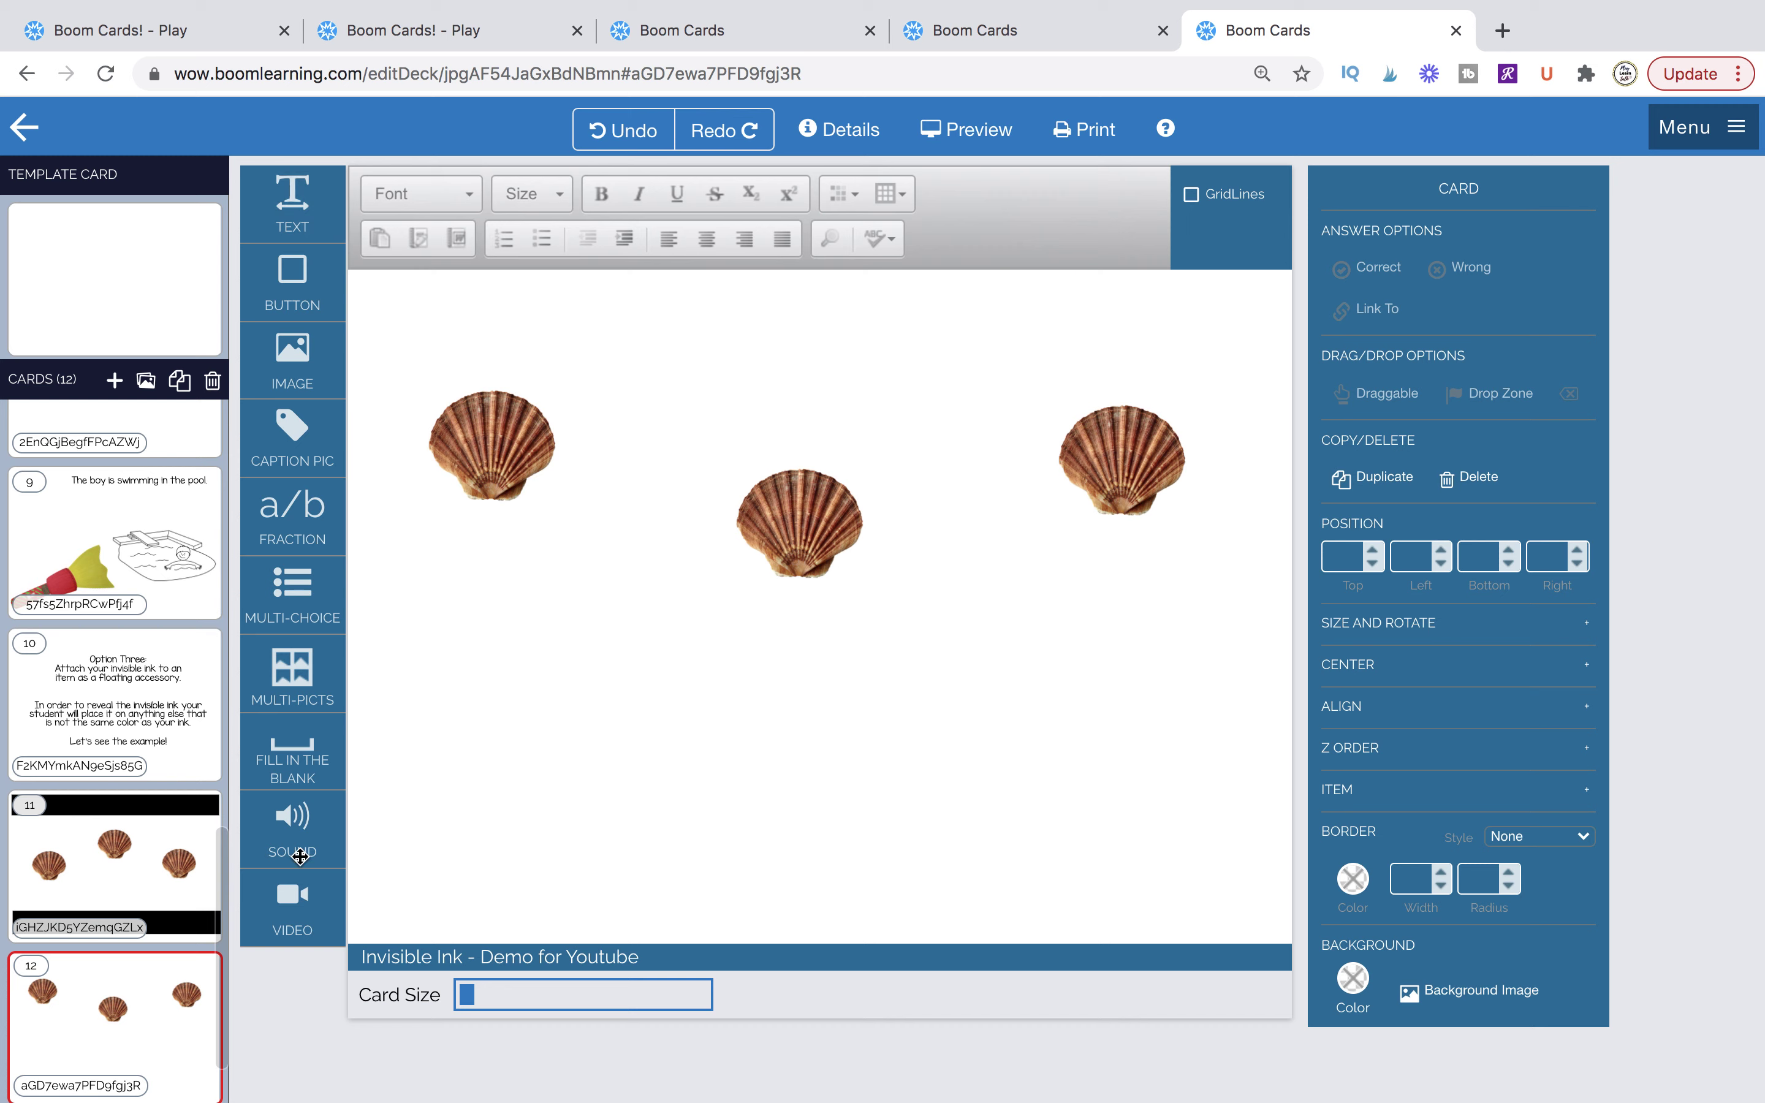
Make an empty black text bar across the card's top and duplicate it along the bottom edge.
drag(324, 226, 554, 693)
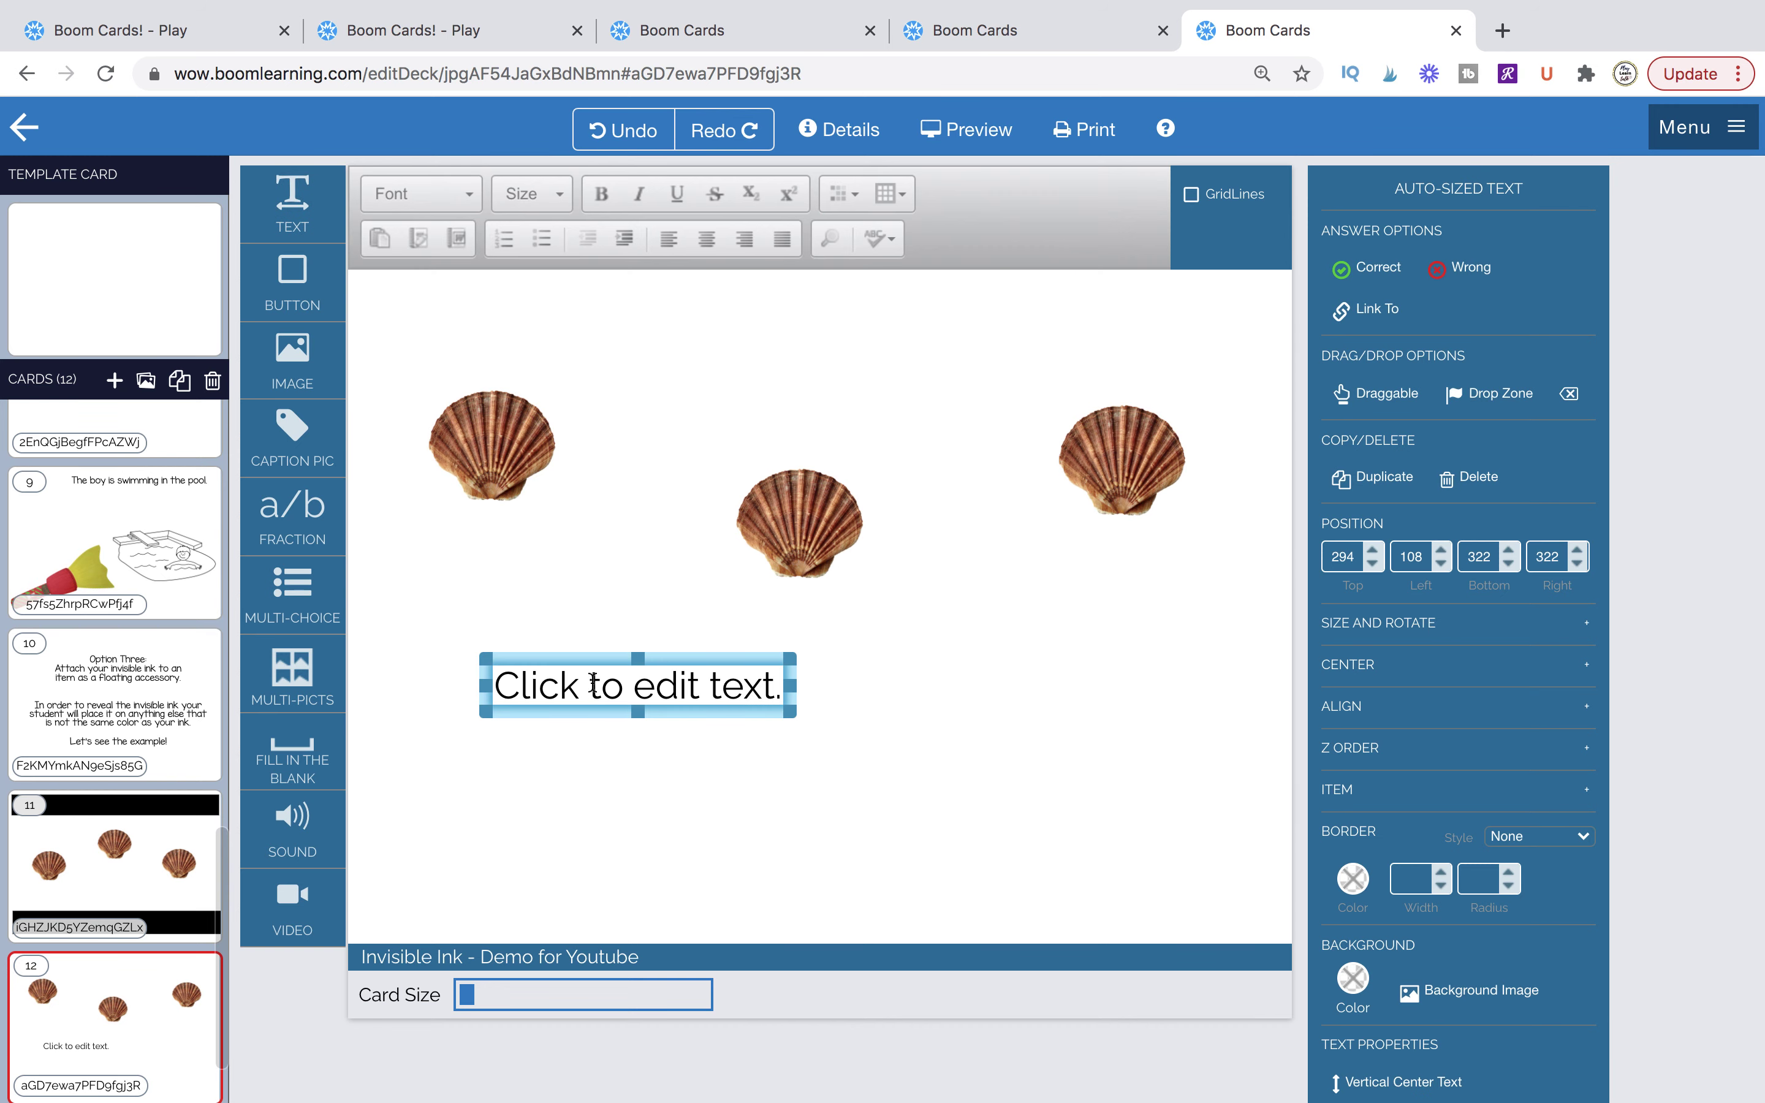
click(592, 675)
key(BackSpace)
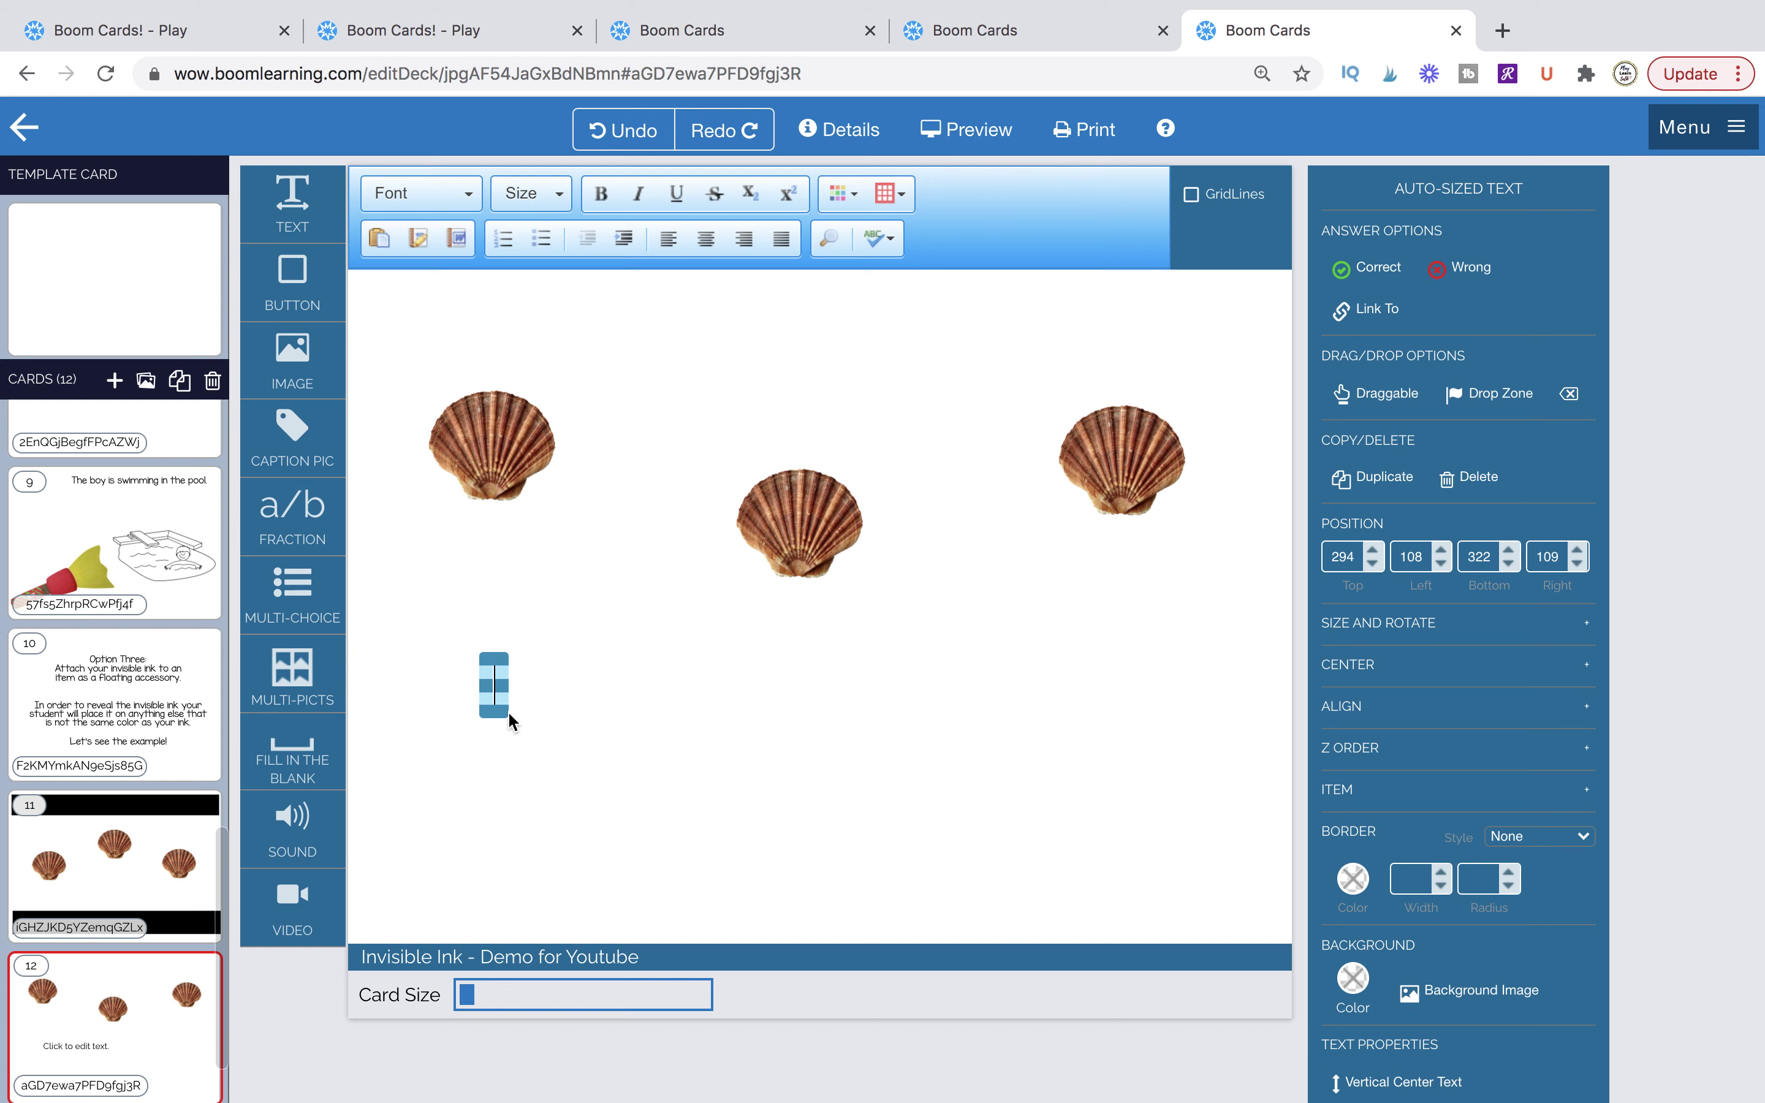
drag(508, 715, 1285, 337)
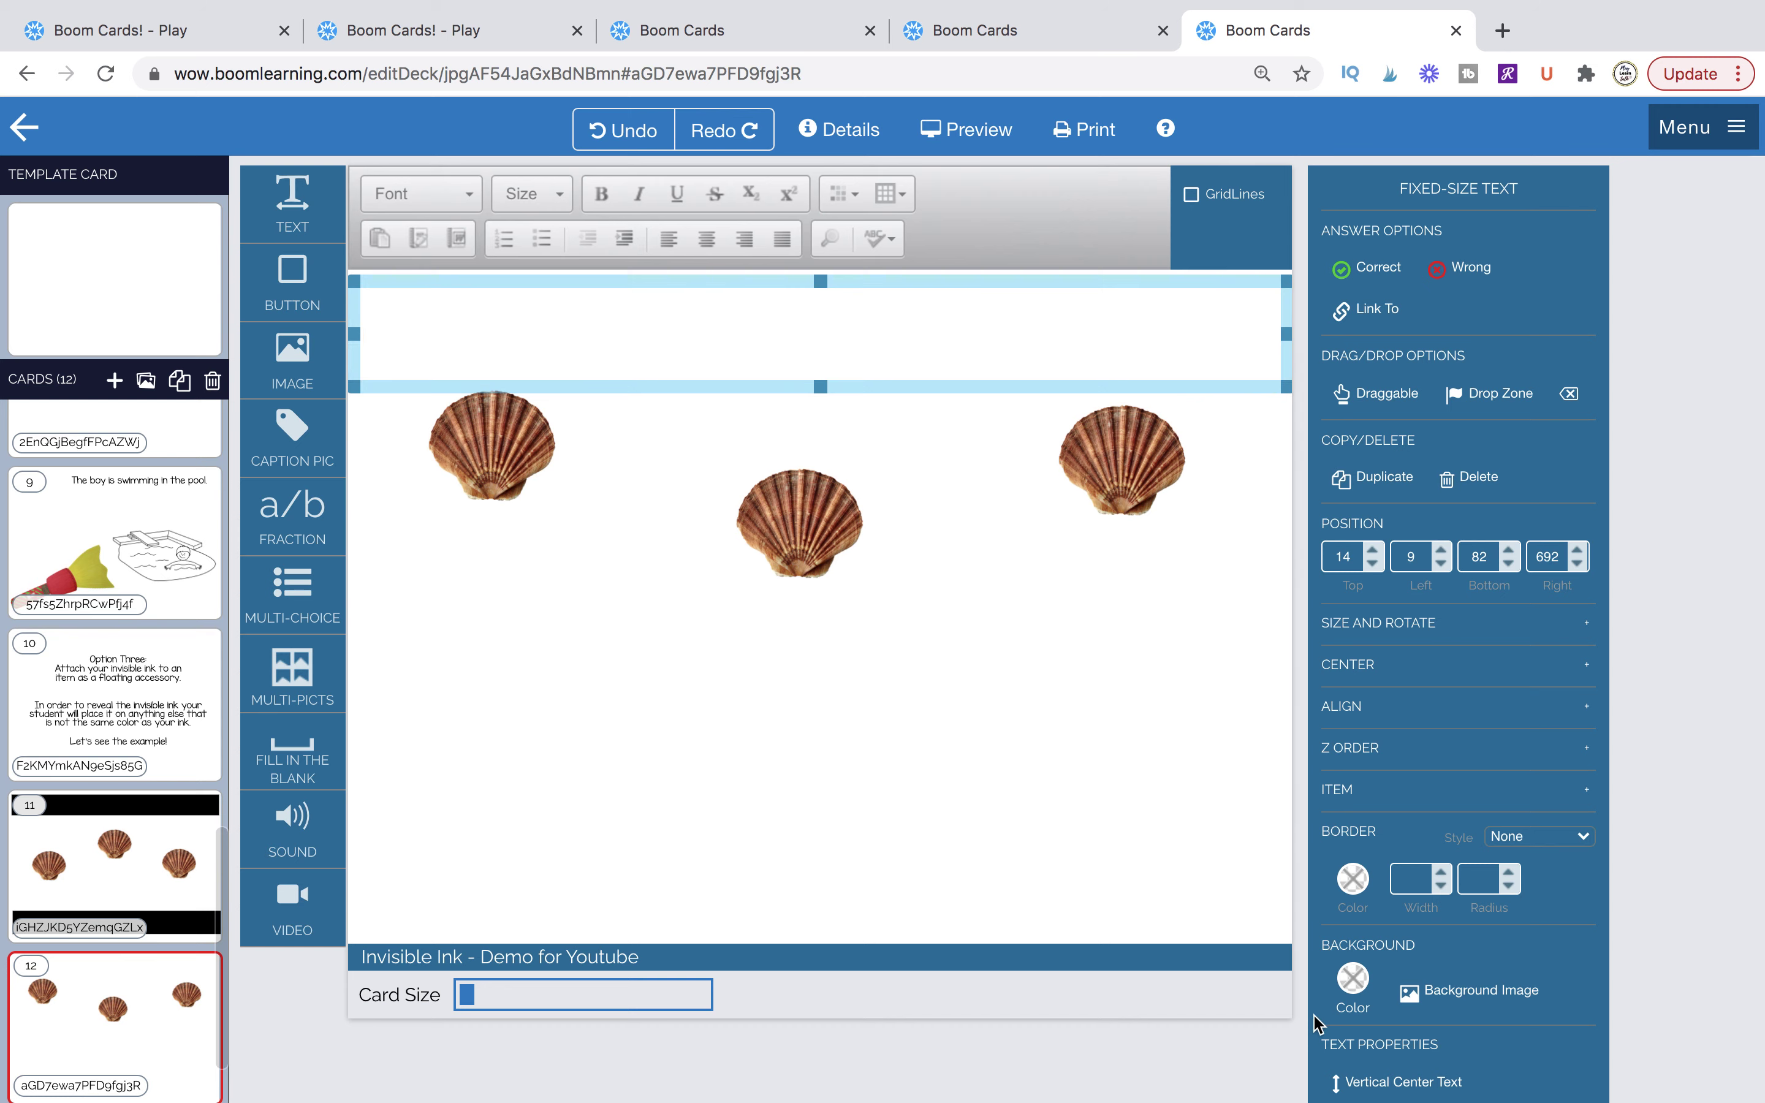
click(1353, 977)
click(1204, 686)
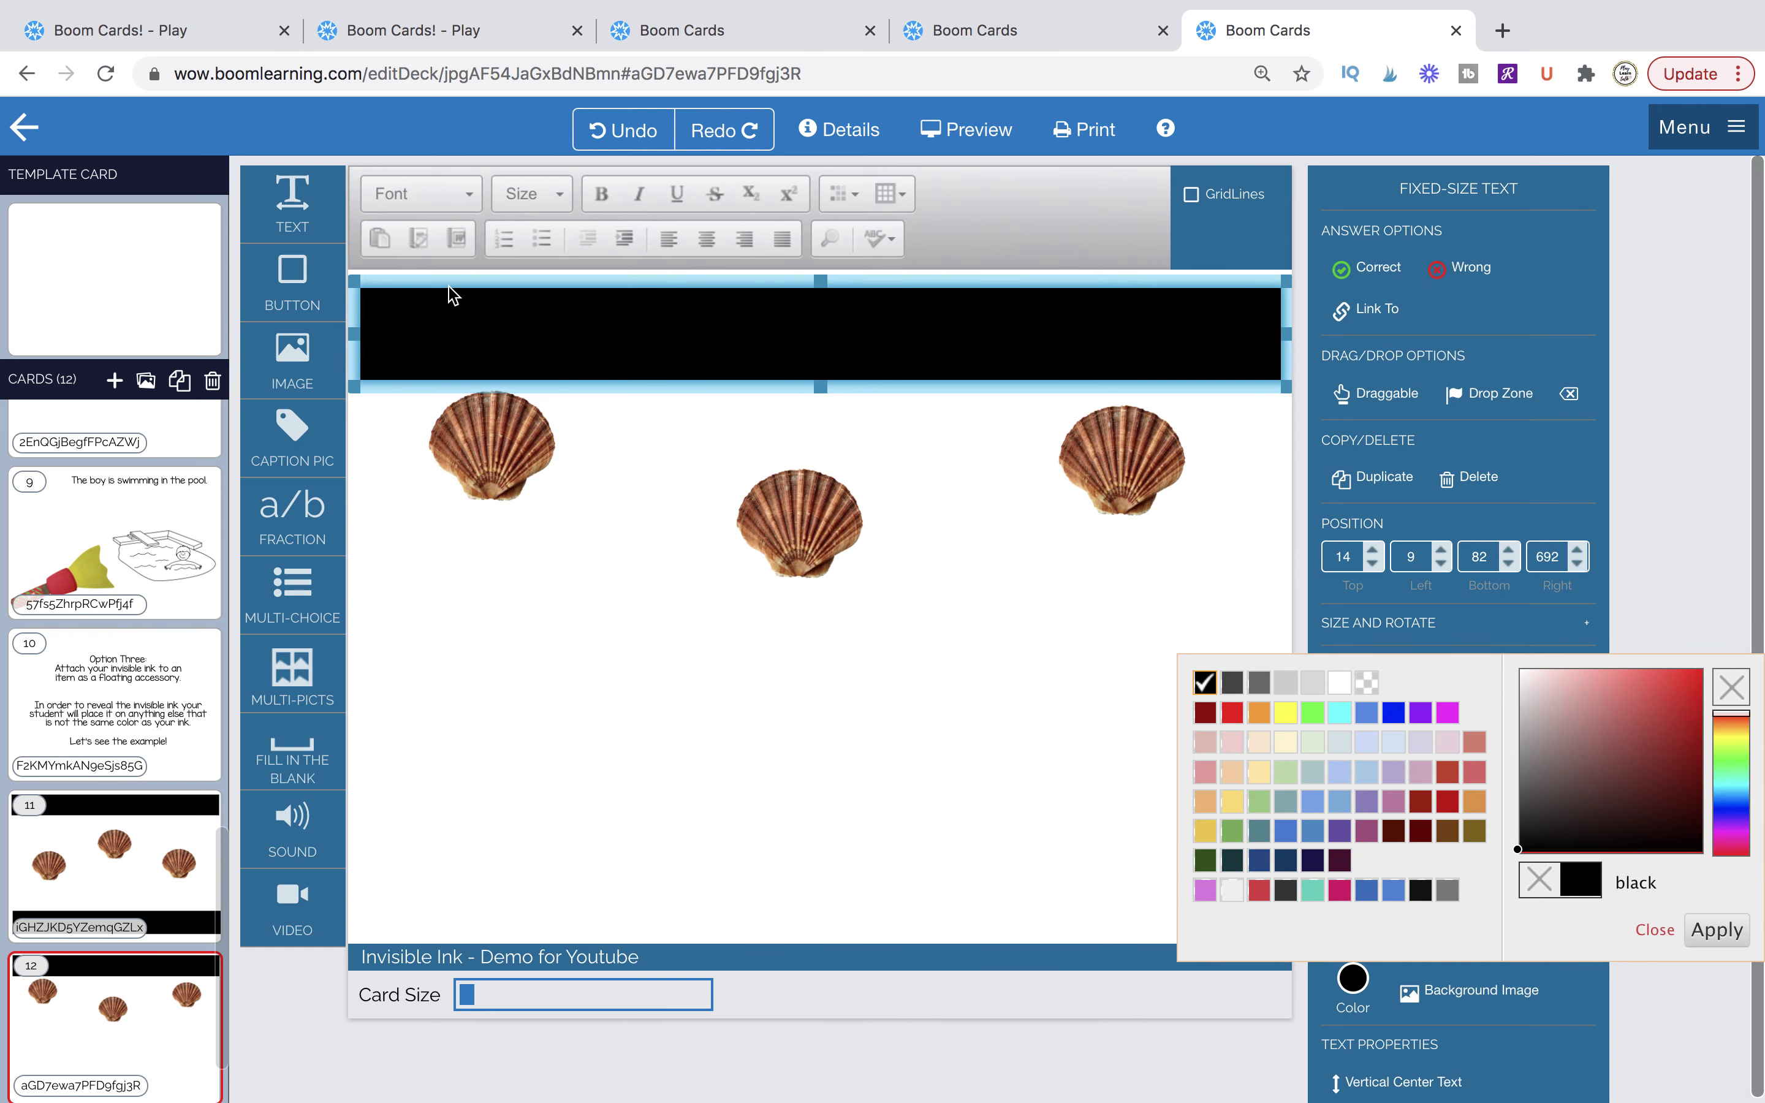
click(1406, 483)
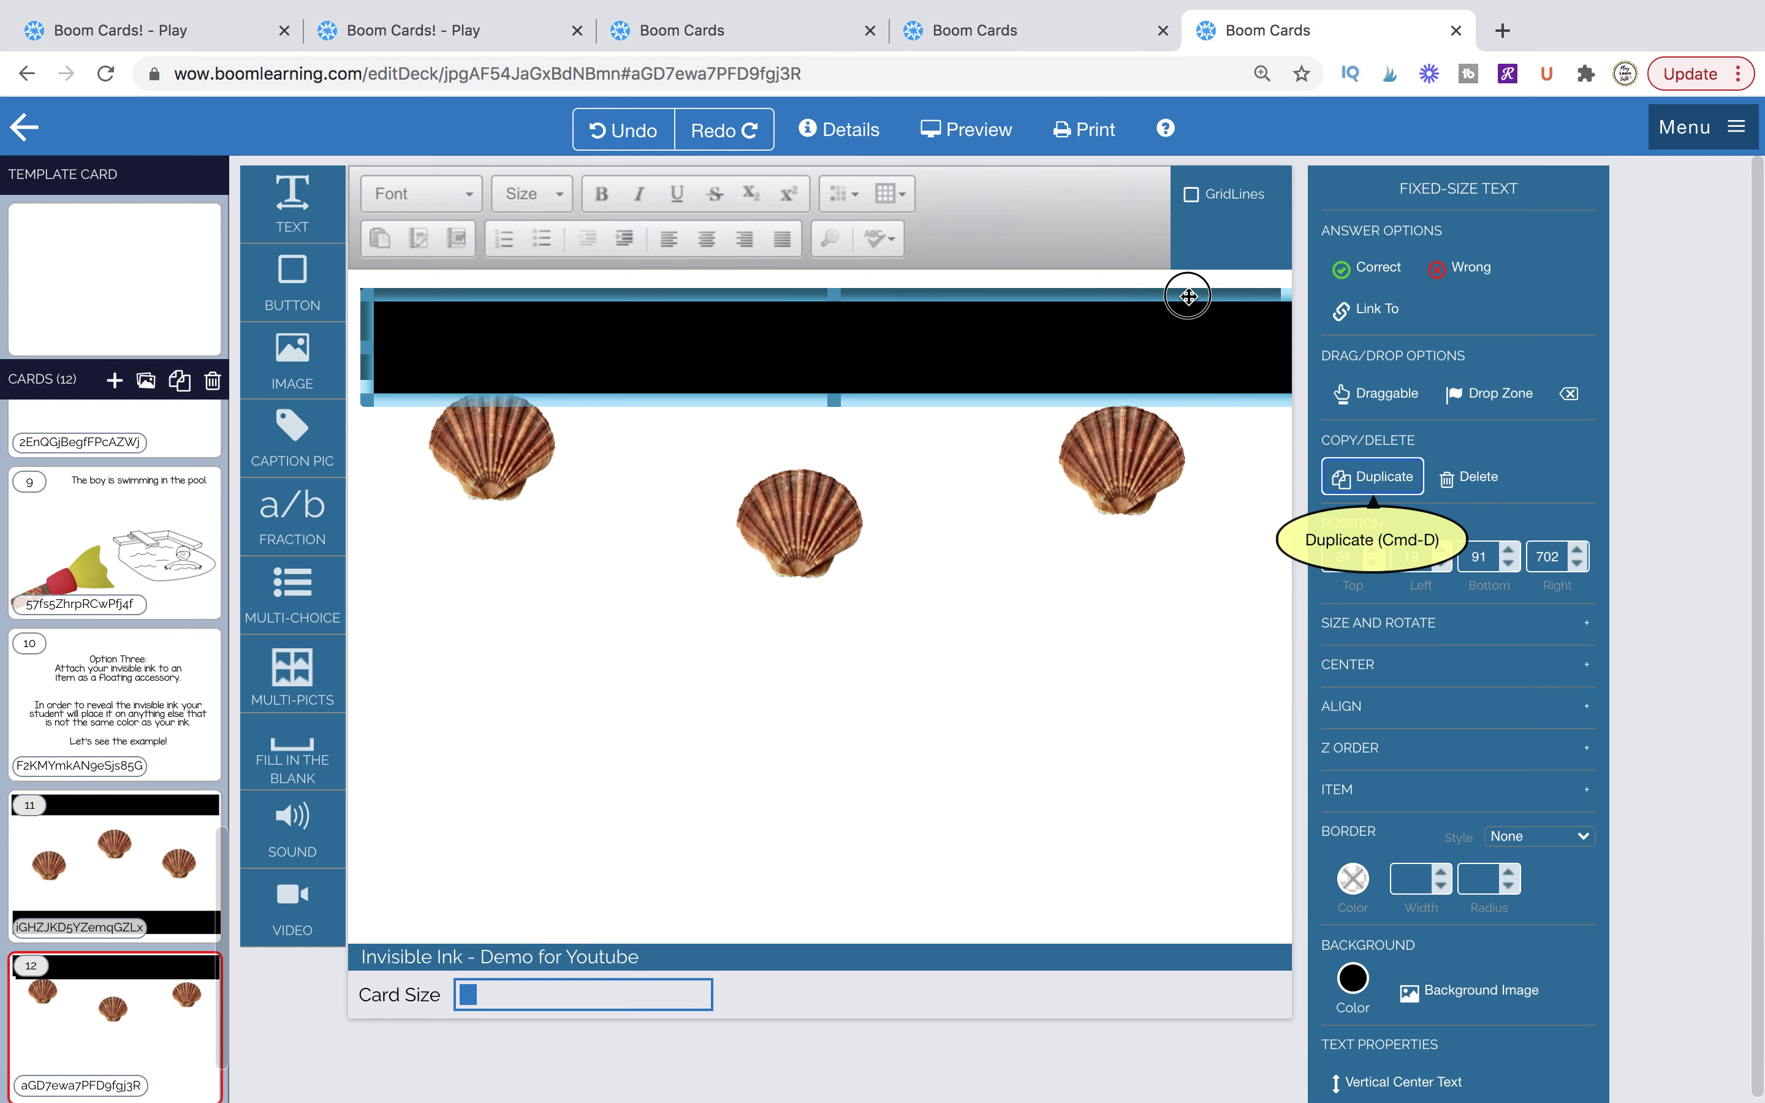
drag(1190, 292, 1170, 816)
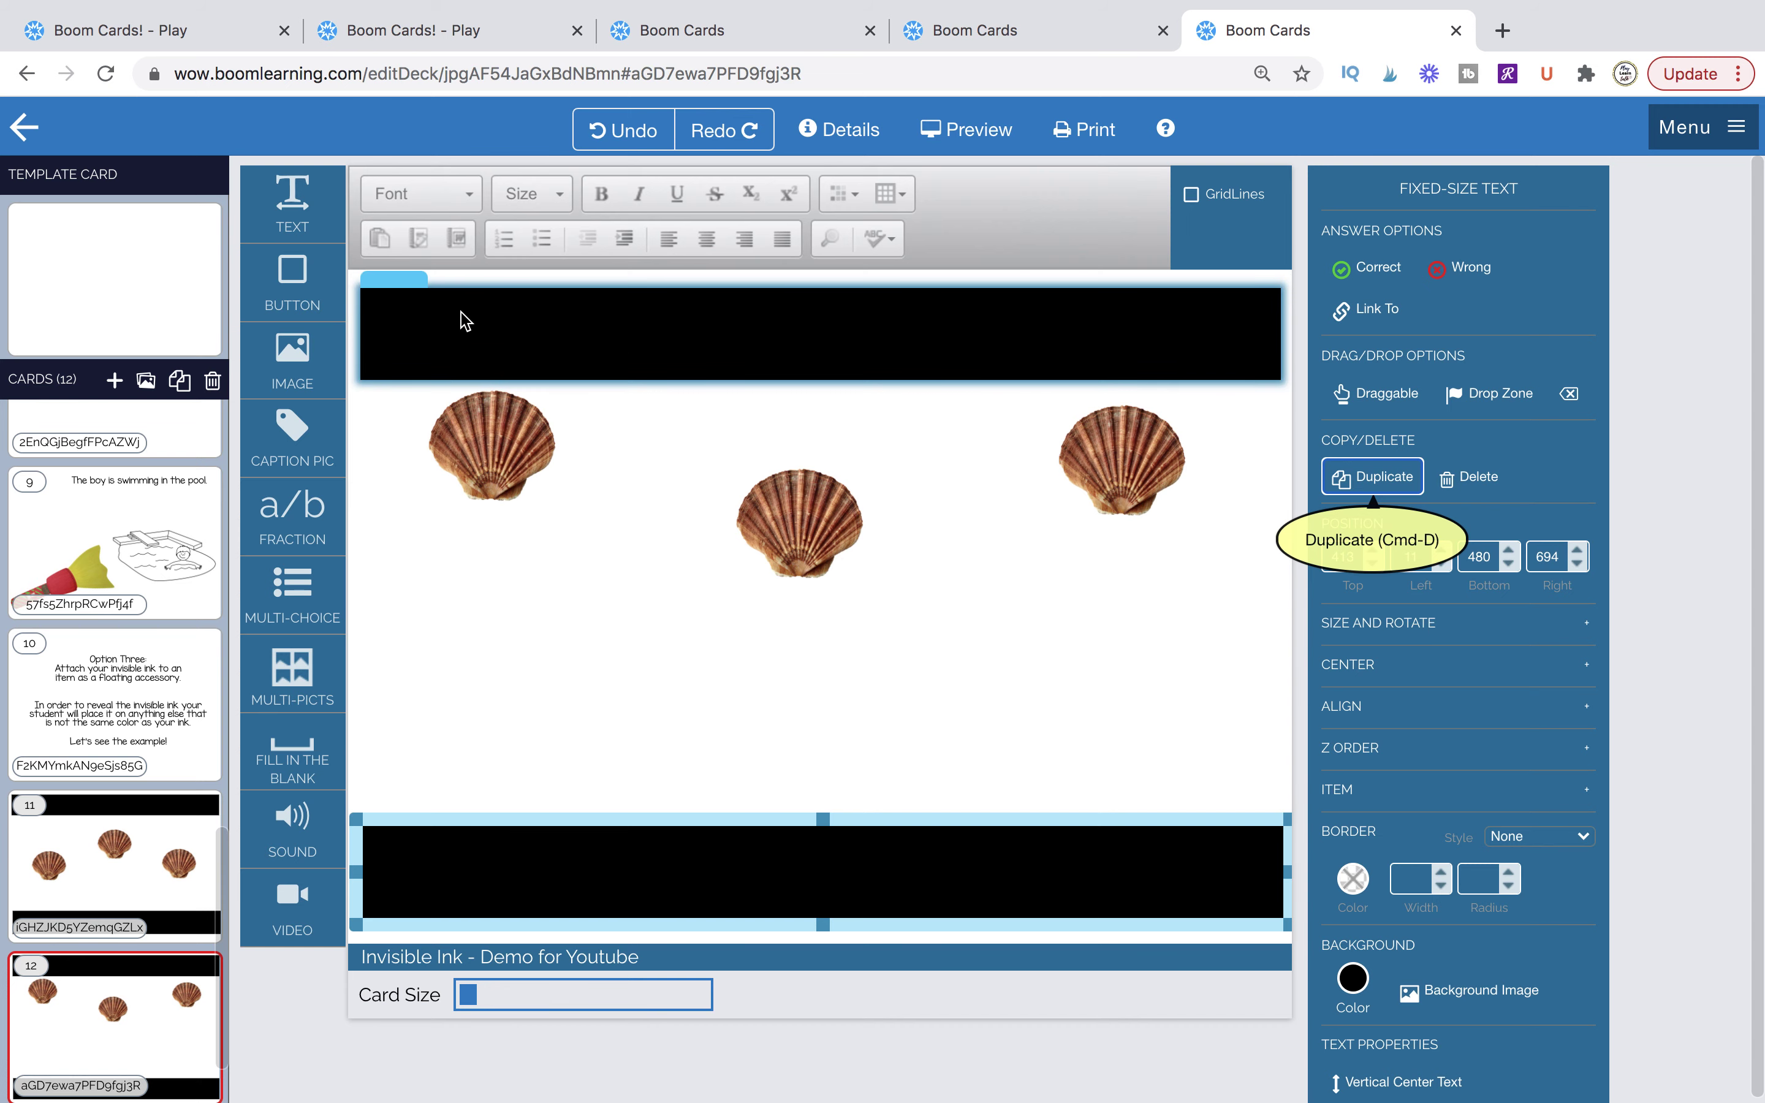
Send the top black bar to the rear with Z Order.
click(406, 283)
click(1350, 750)
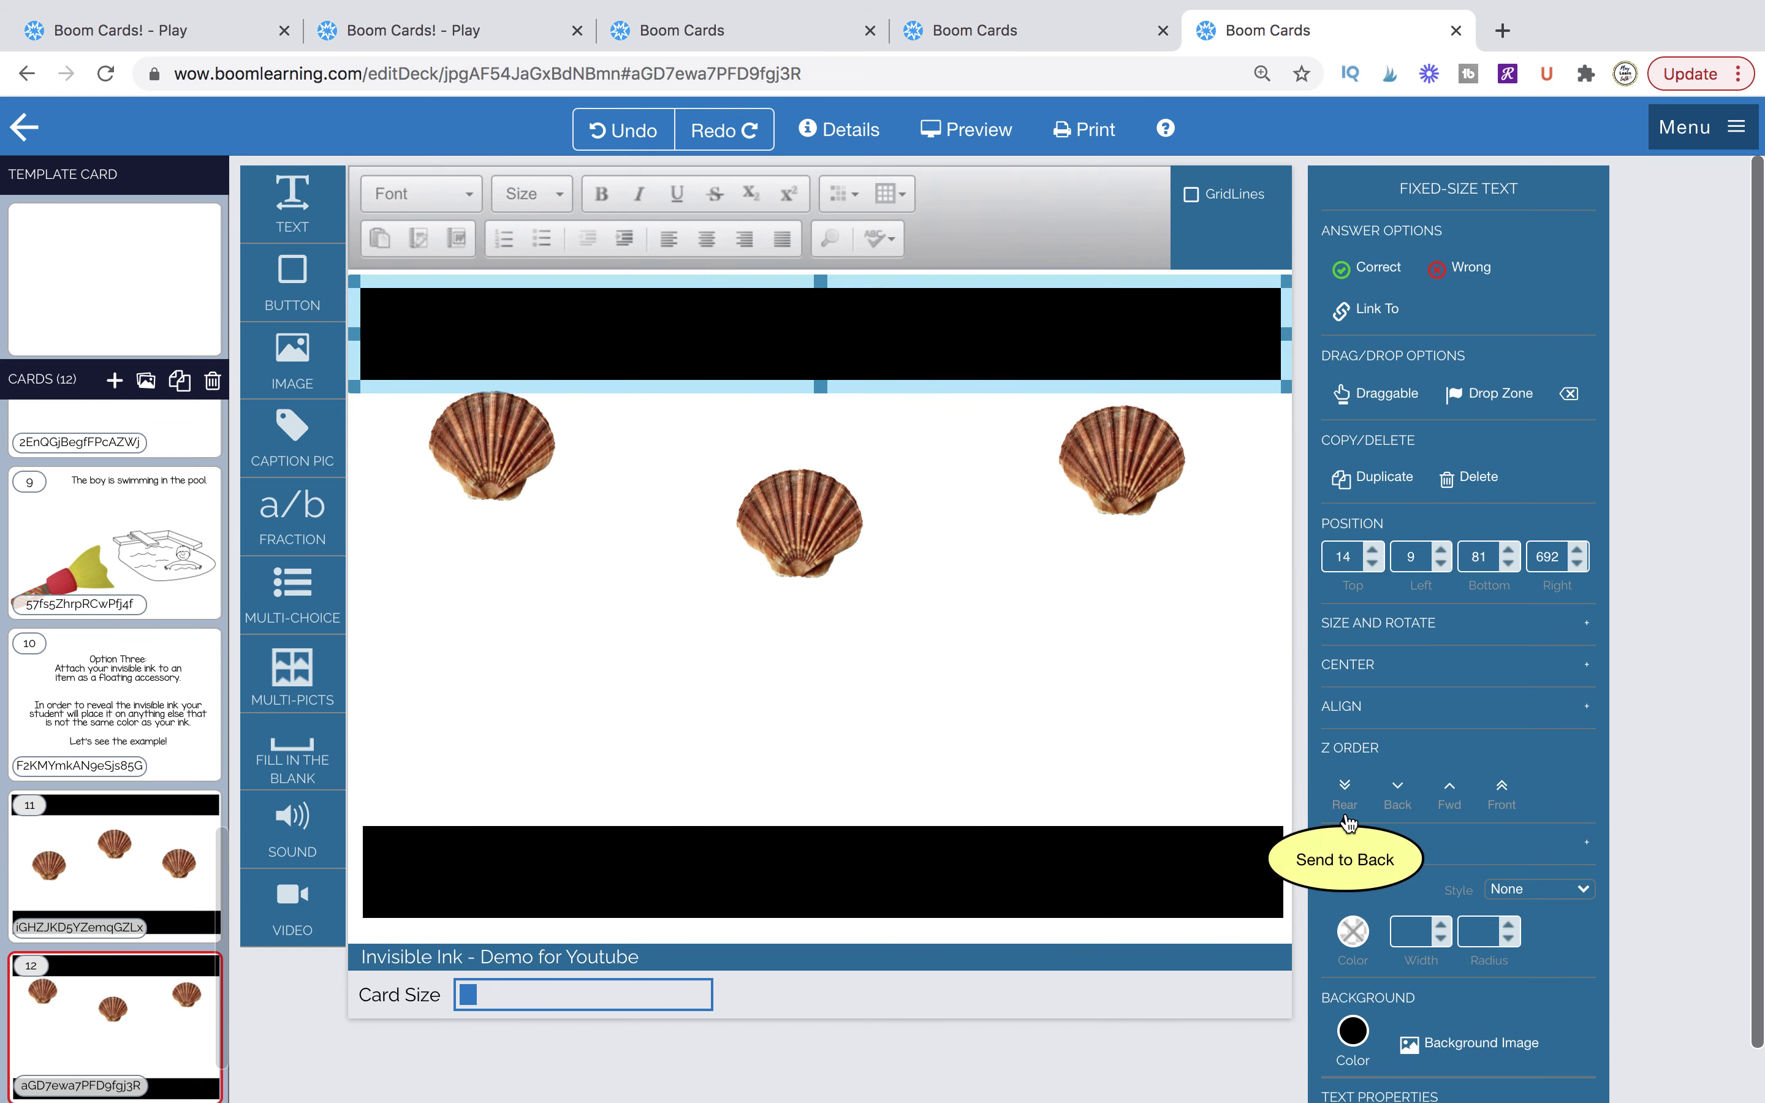
click(1344, 788)
click(584, 748)
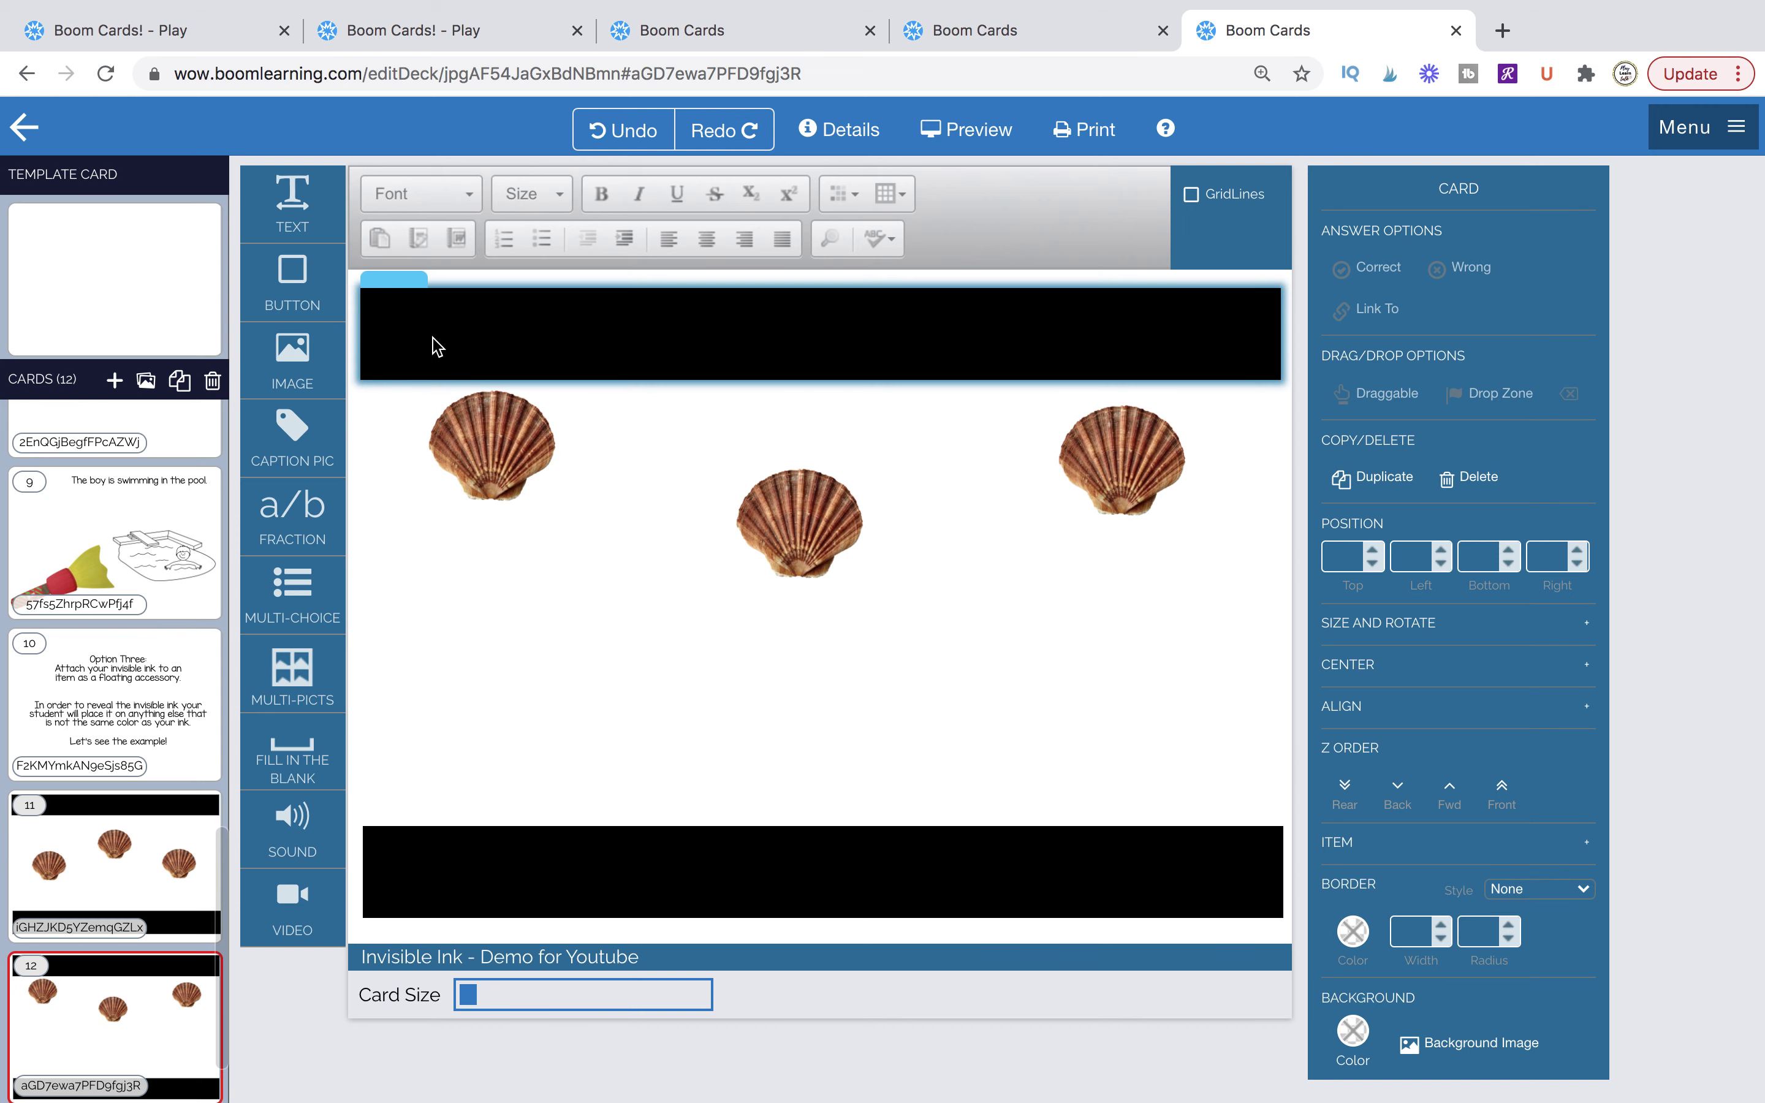
Move the three shells lower, make them draggable, and preview the card.
click(440, 353)
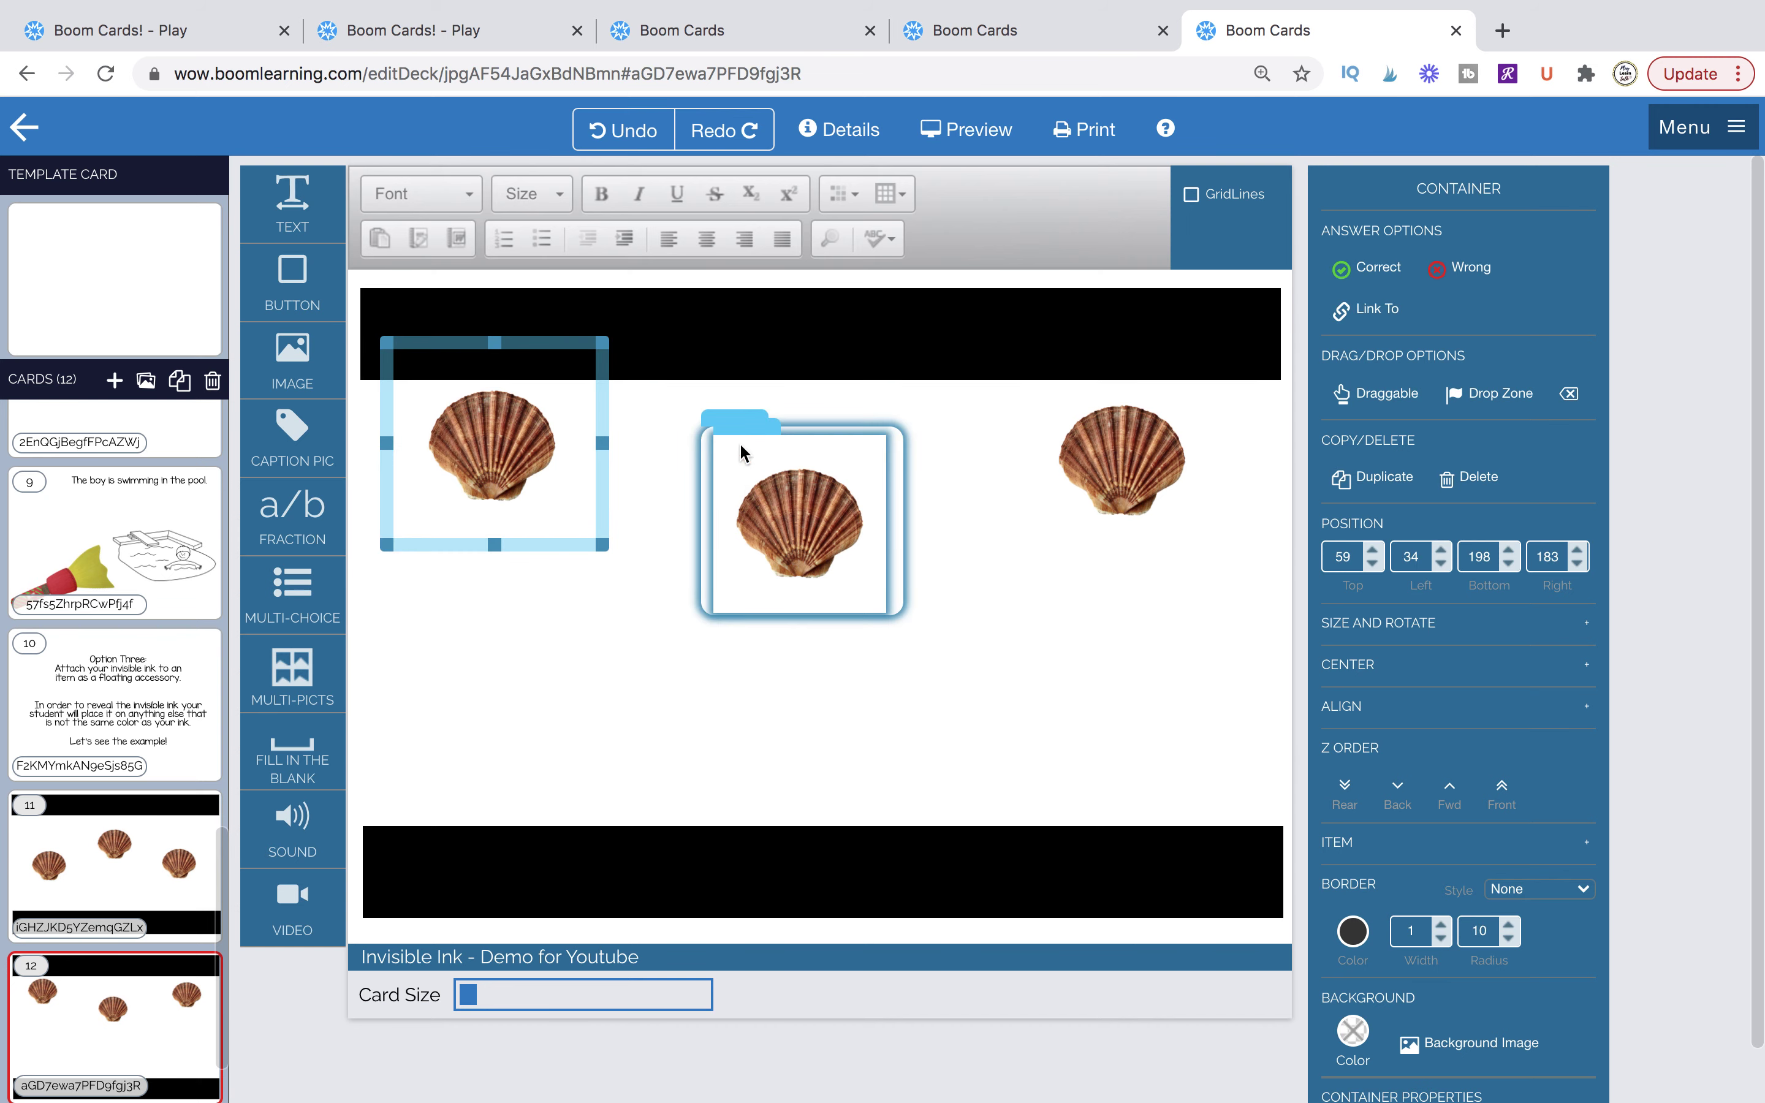
shift+click(730, 423)
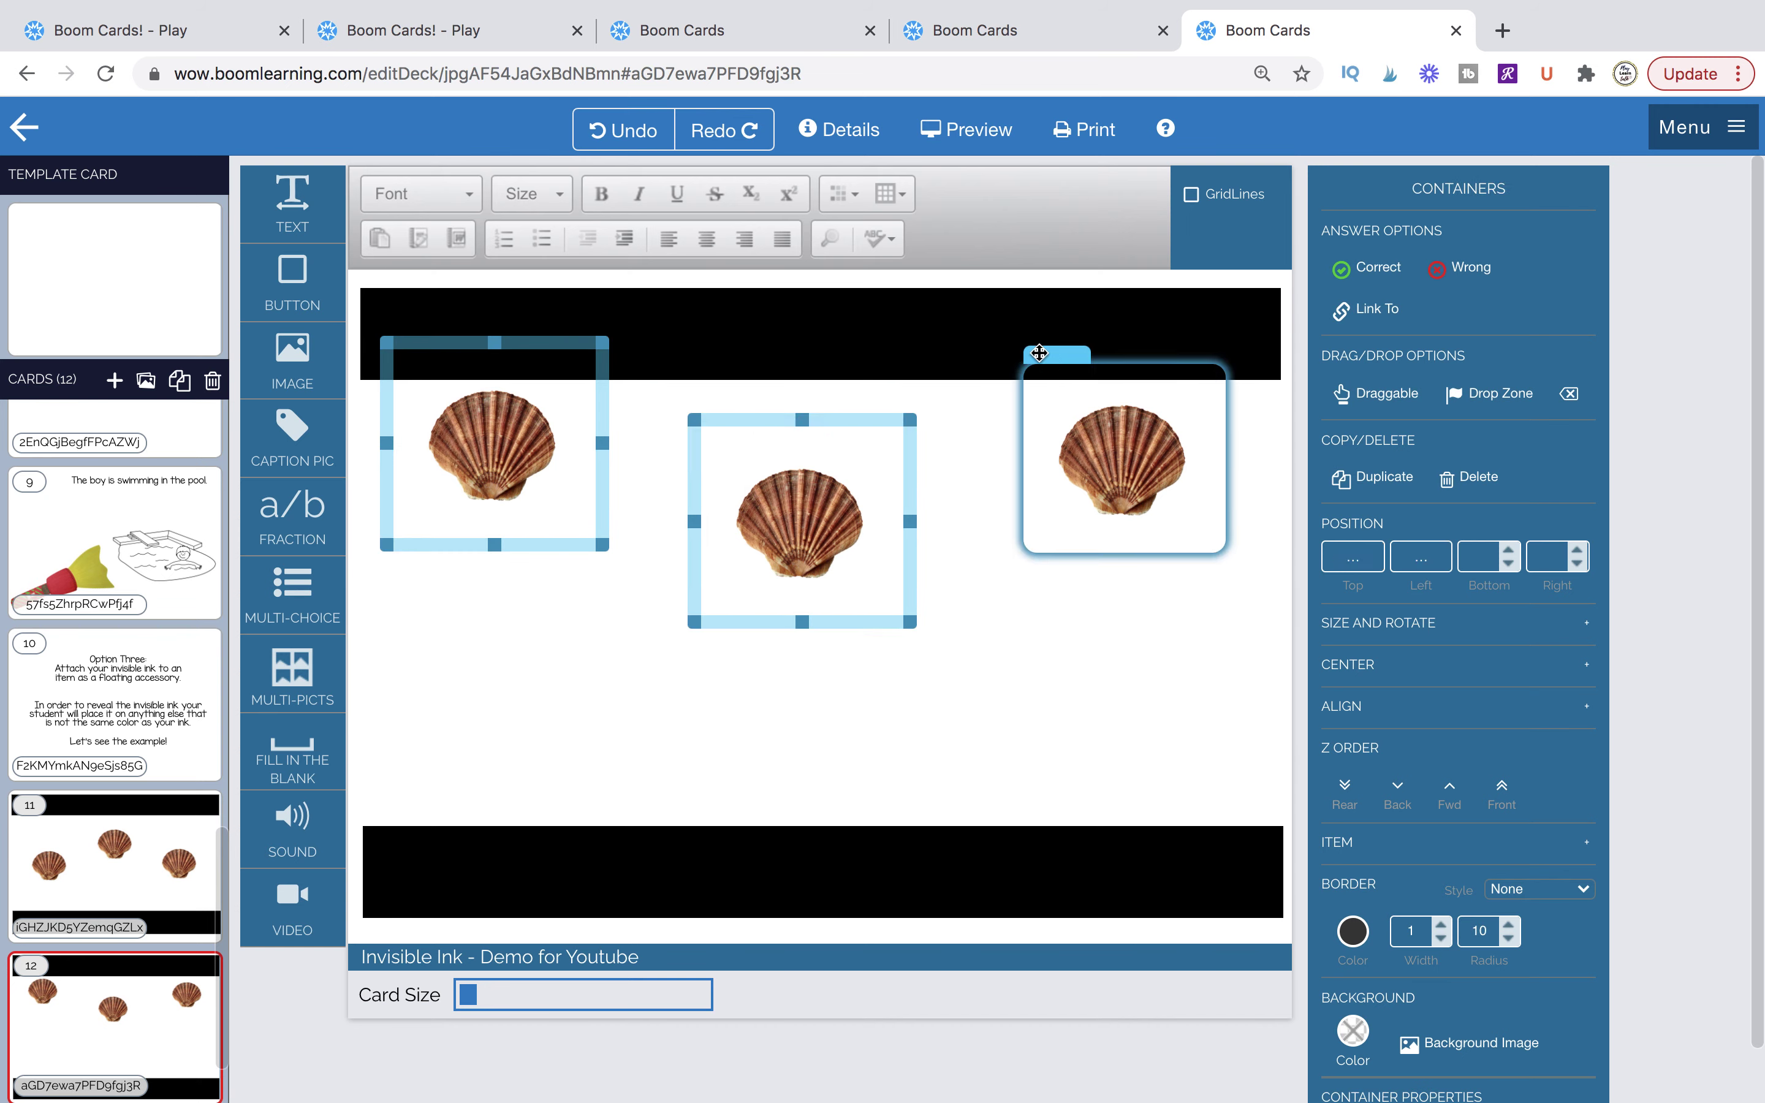
shift+click(1050, 376)
drag(1073, 372, 1073, 440)
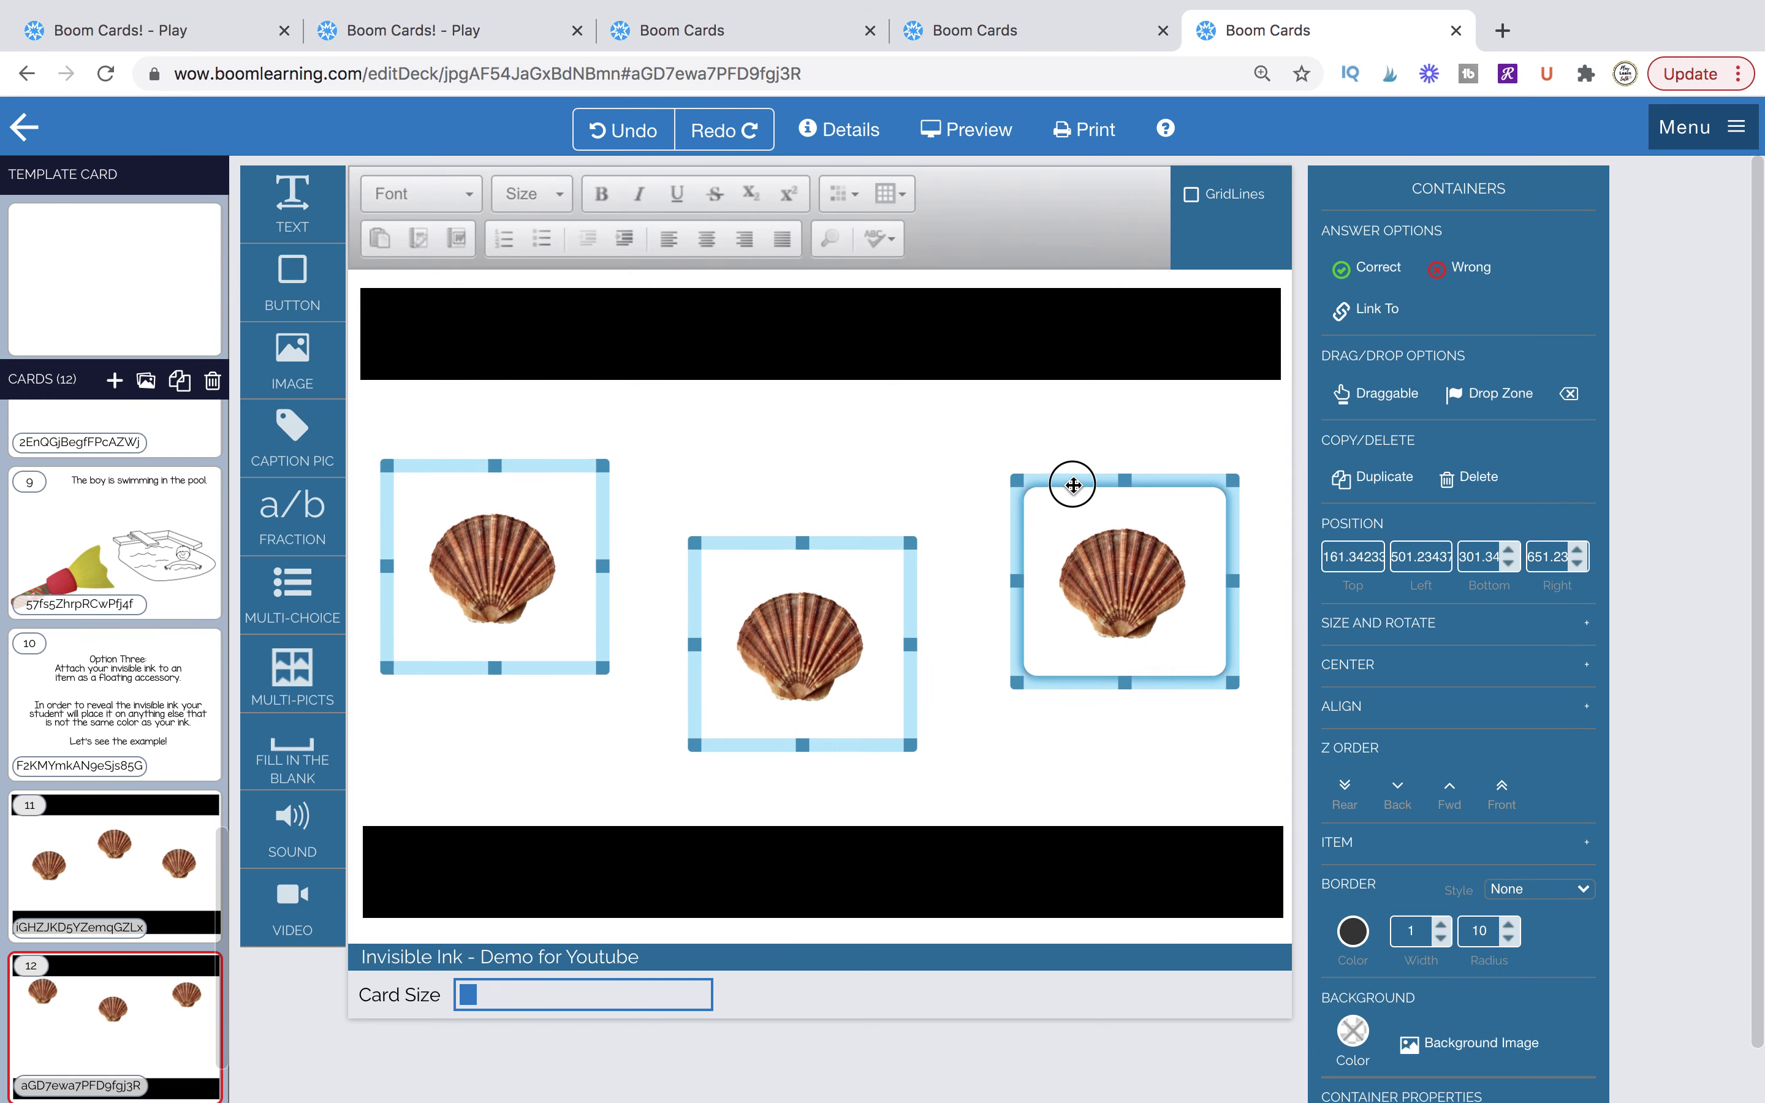
click(1374, 394)
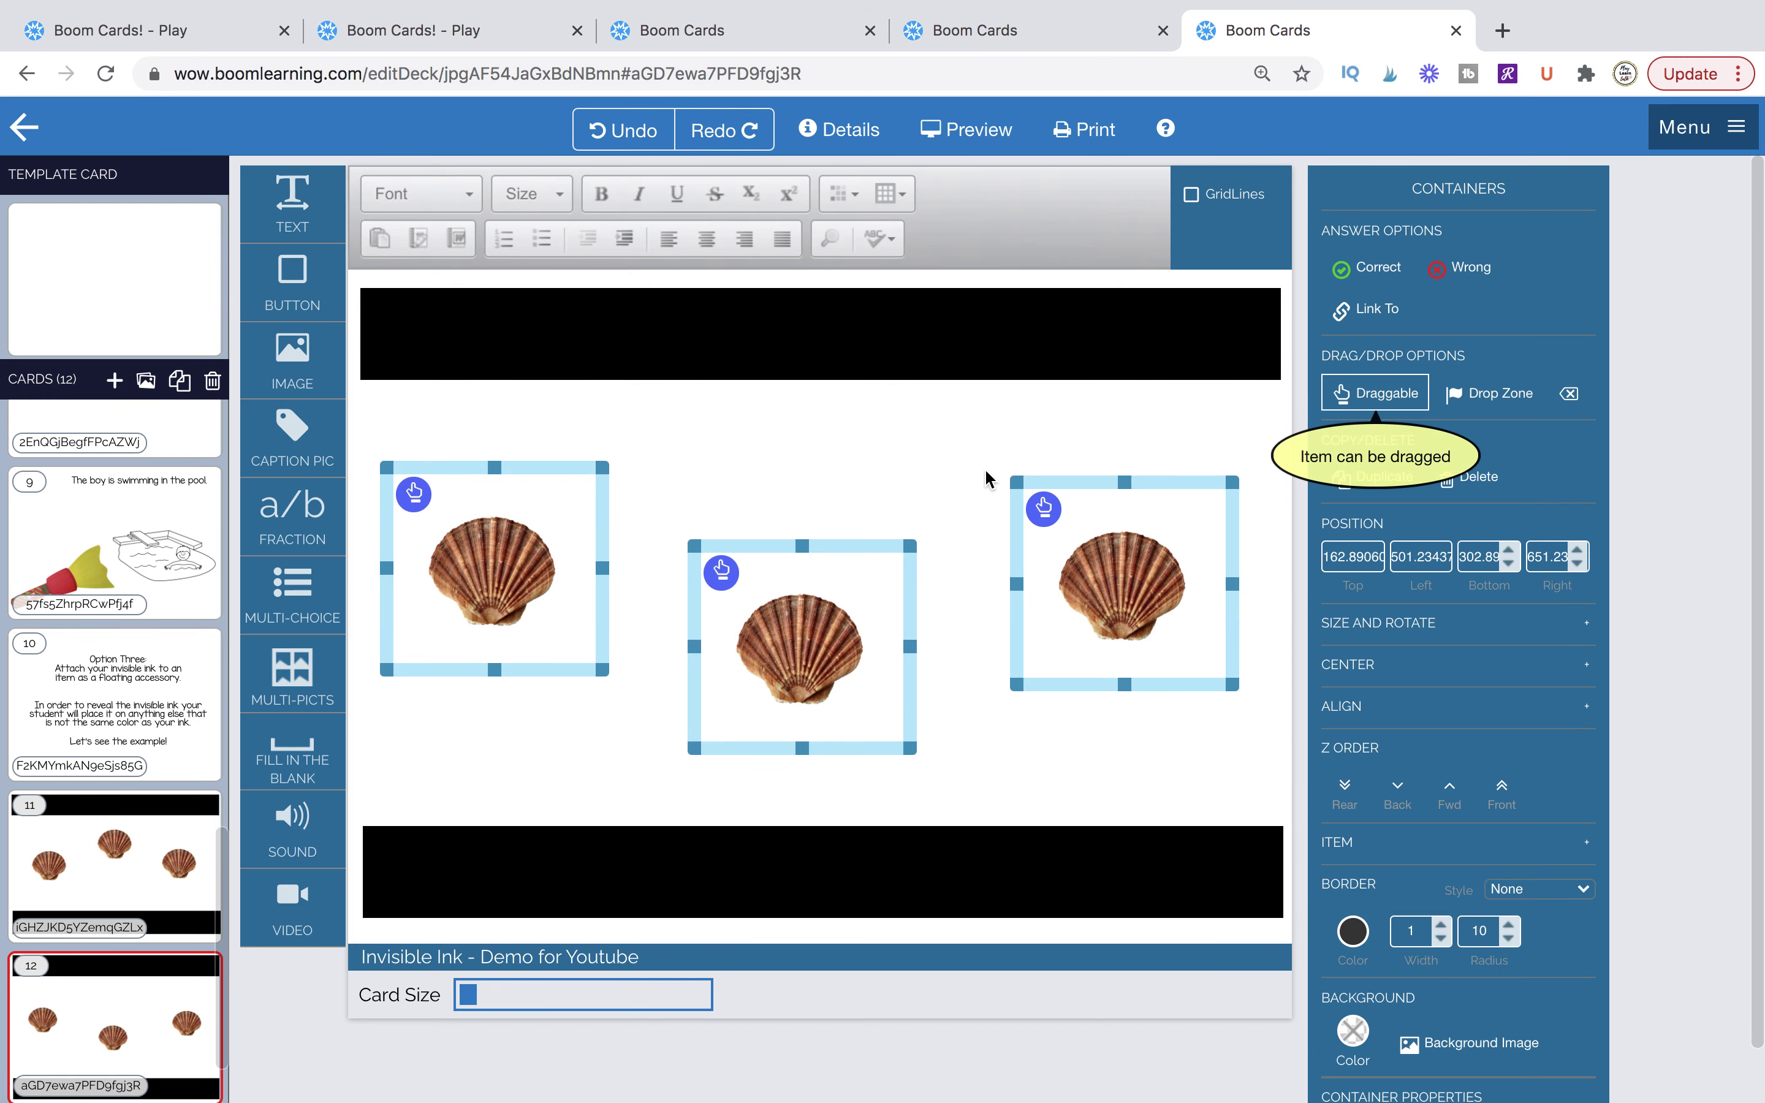
click(917, 476)
click(963, 130)
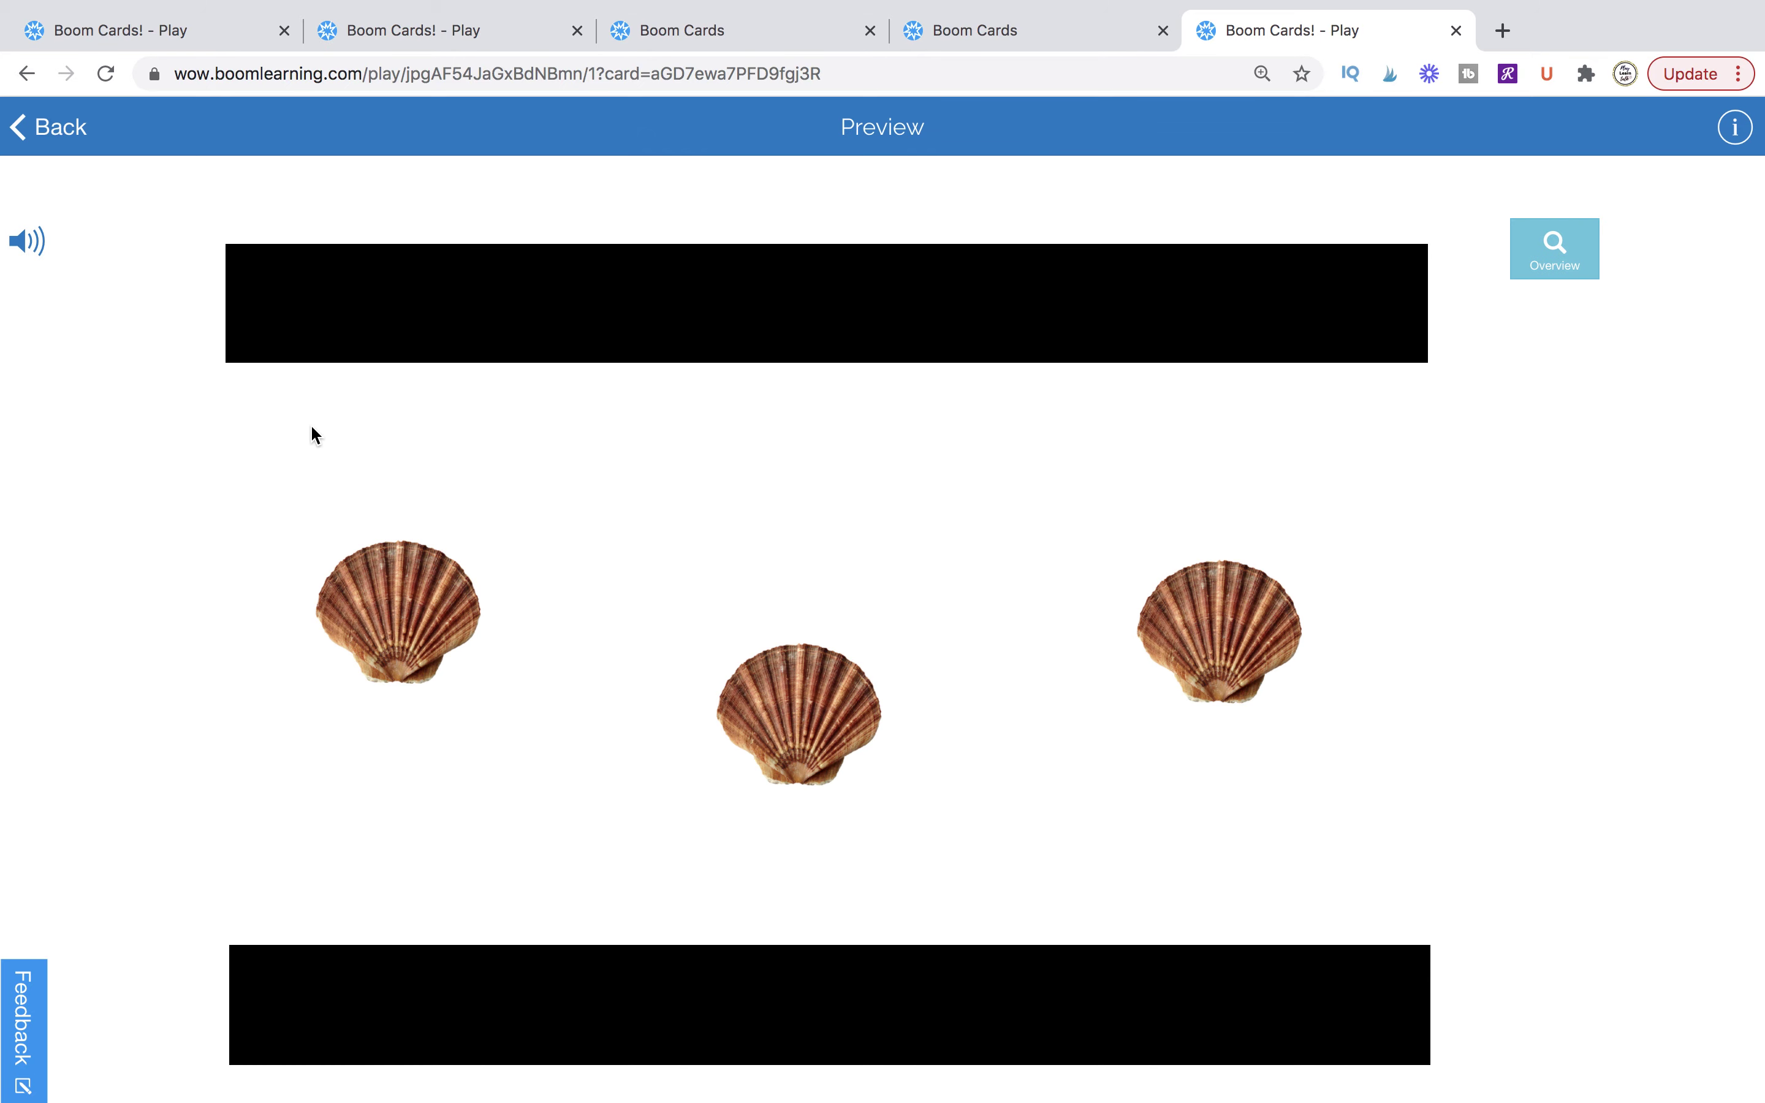
Drag all three shells onto the bottom bar, revealing 'The secret message', then view the original card's preview.
drag(410, 620, 412, 843)
drag(780, 775, 874, 883)
drag(1233, 624, 1240, 817)
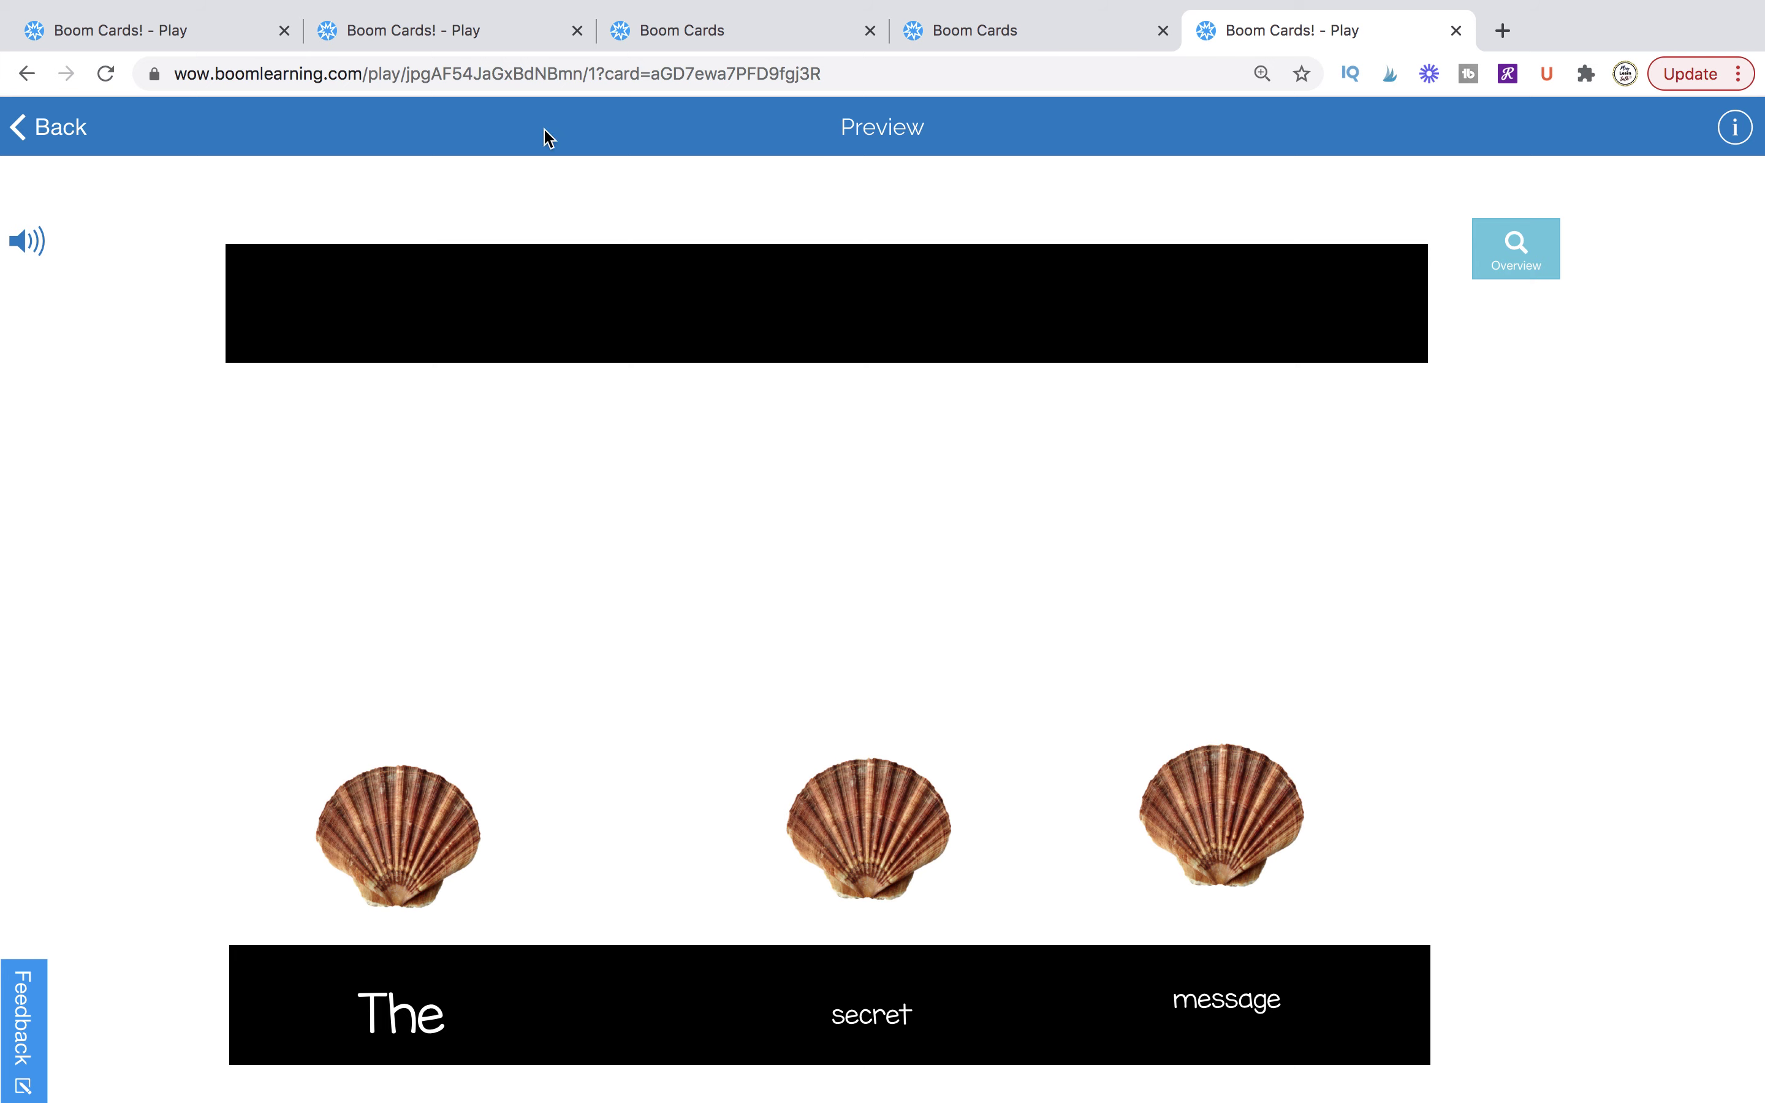
click(218, 22)
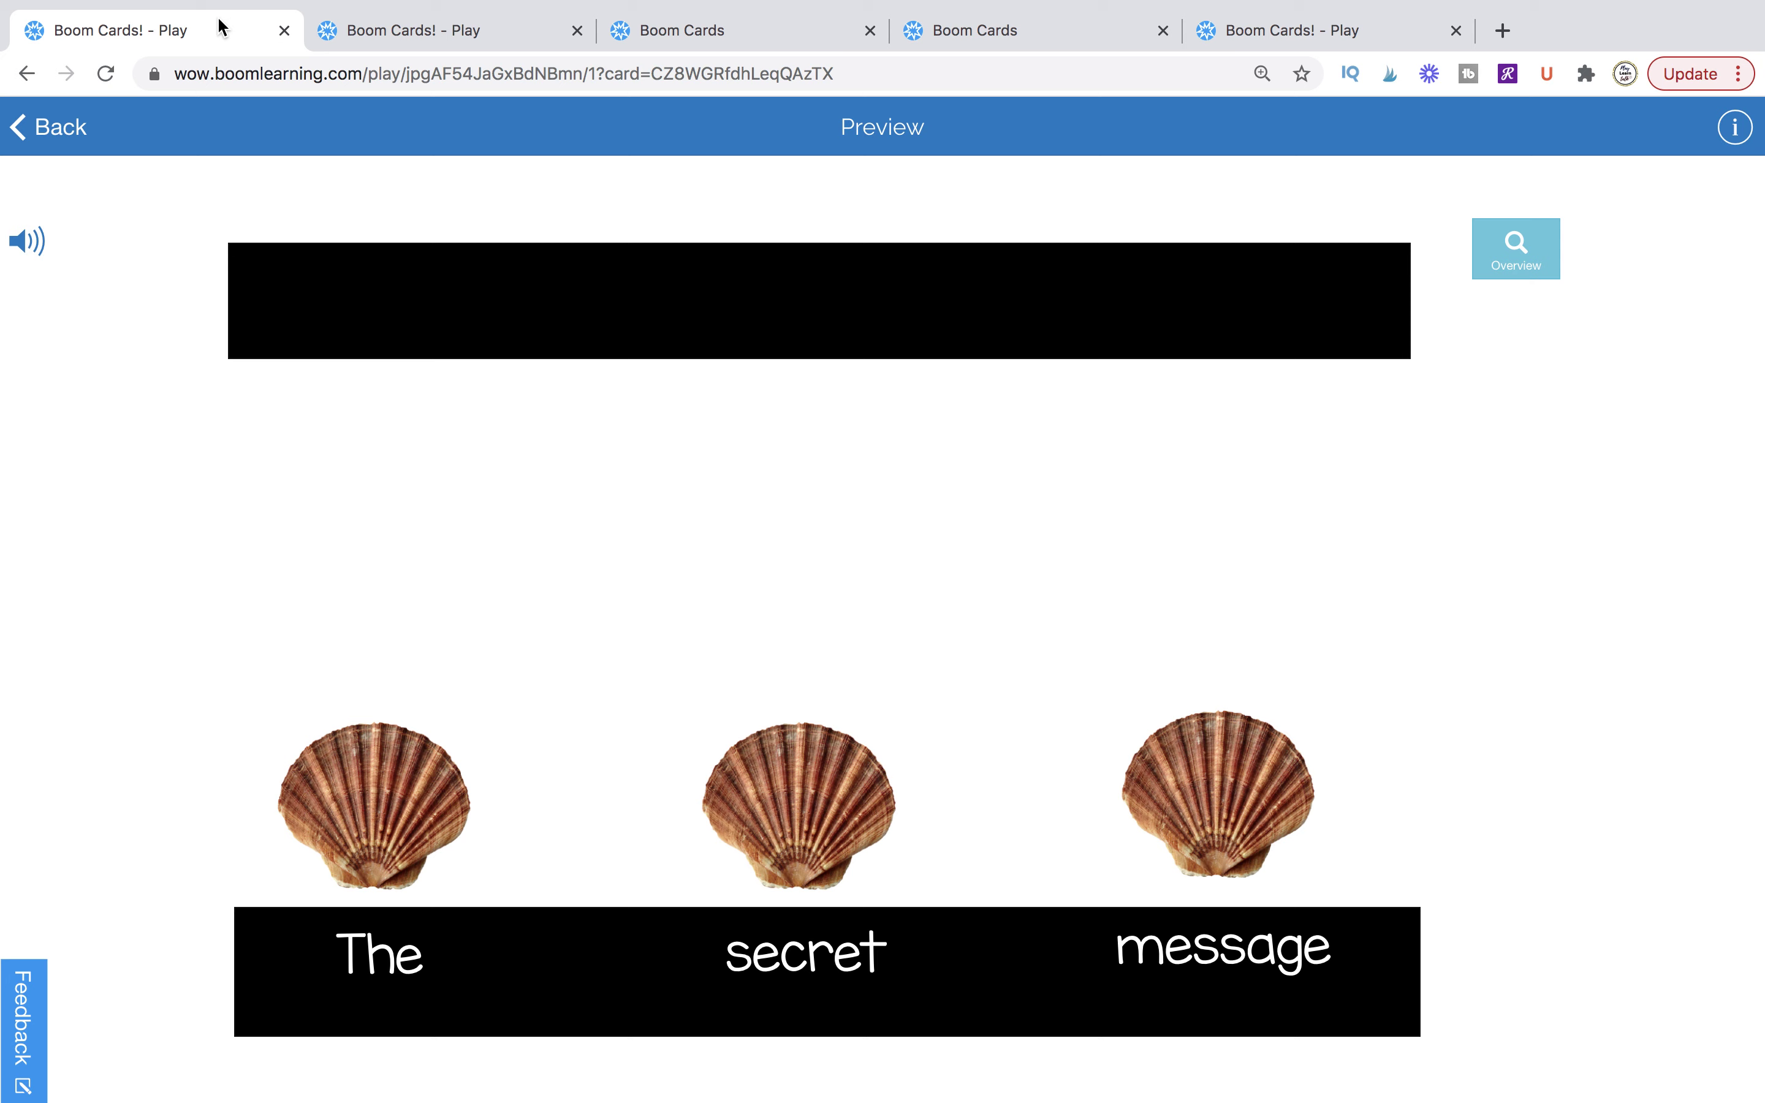